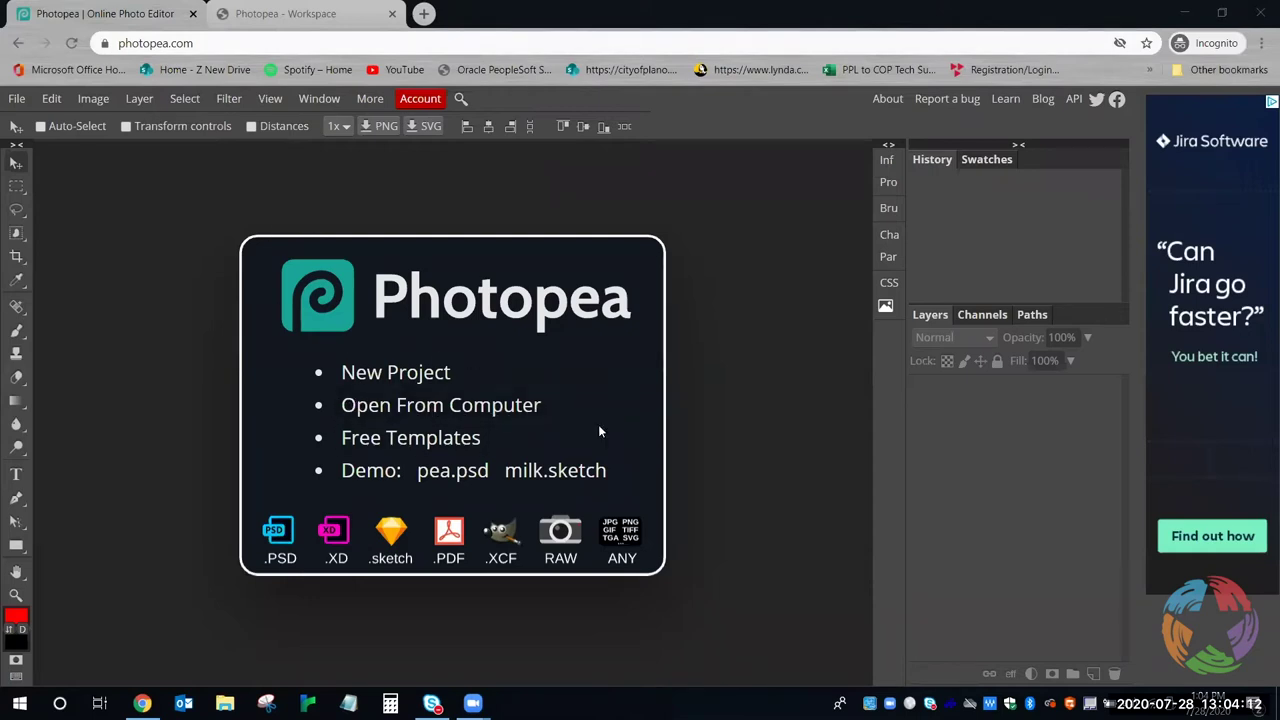
Open Lighthouse.jpg from the Photopea Example Photos folder on the desktop
{"action": "left_click", "coordinate": [521, 418]}
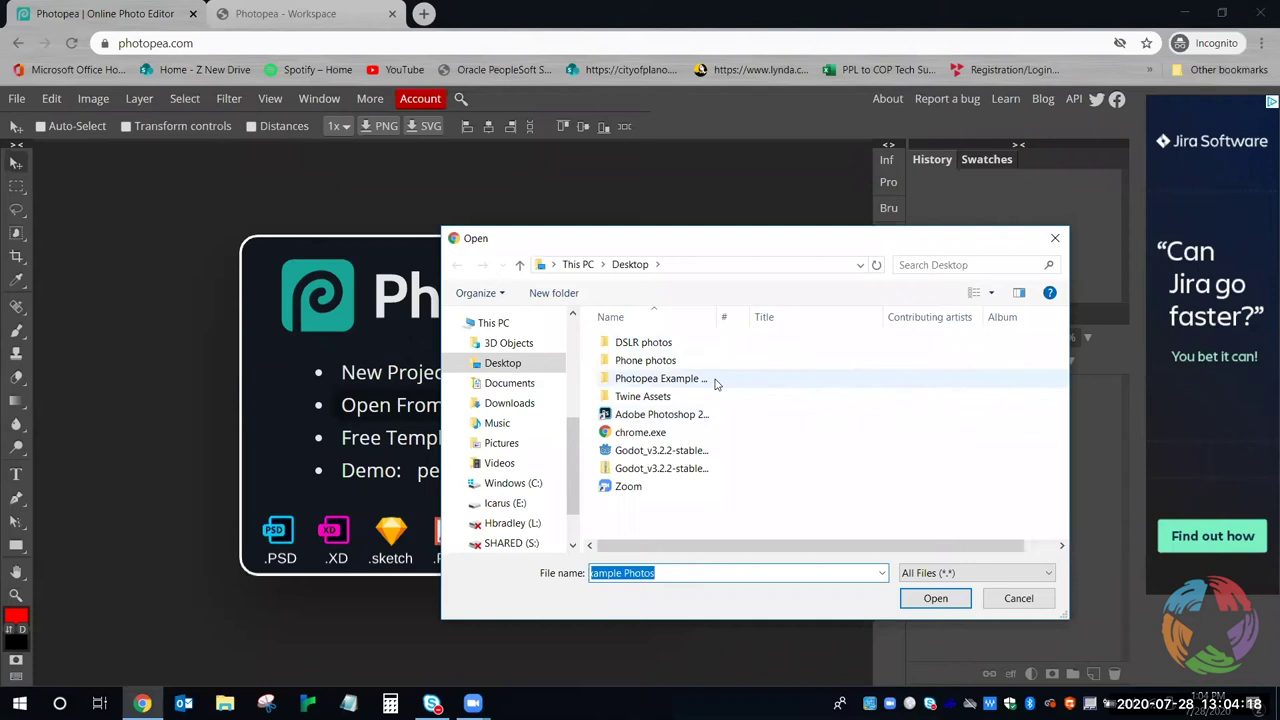
{"action": "double_click", "coordinate": [715, 384]}
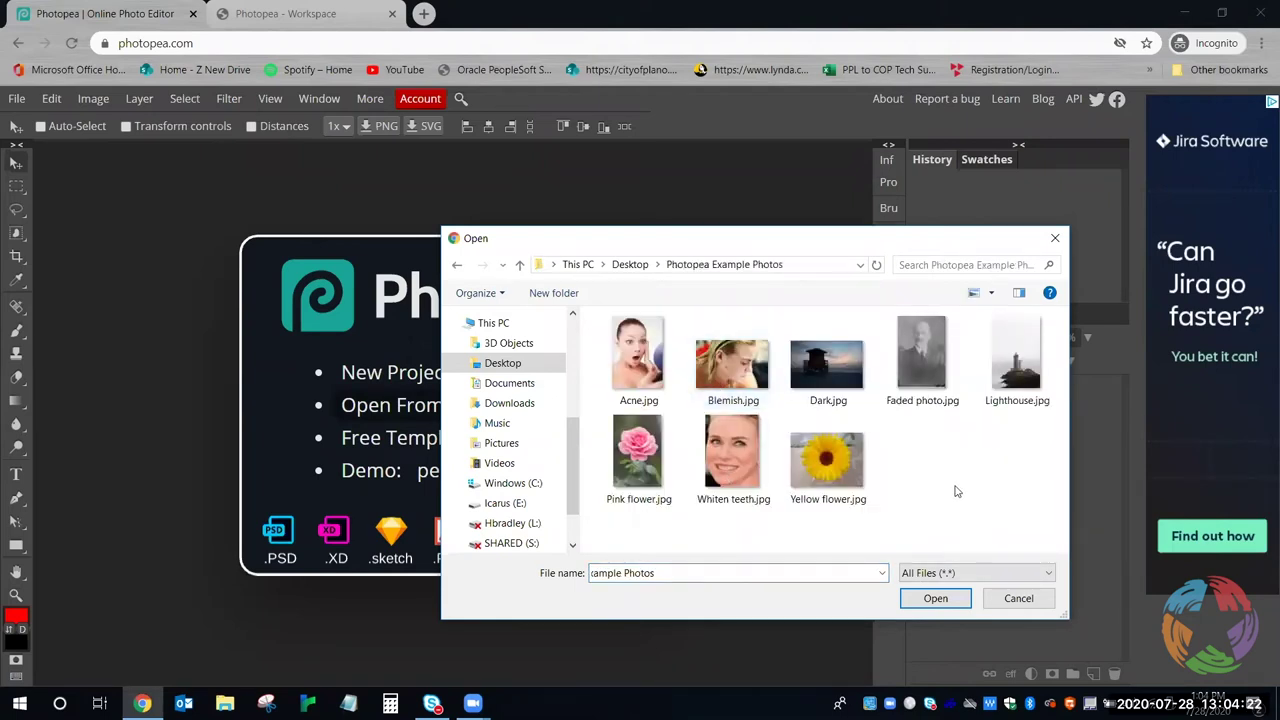
{"action": "left_click", "coordinate": [1015, 385]}
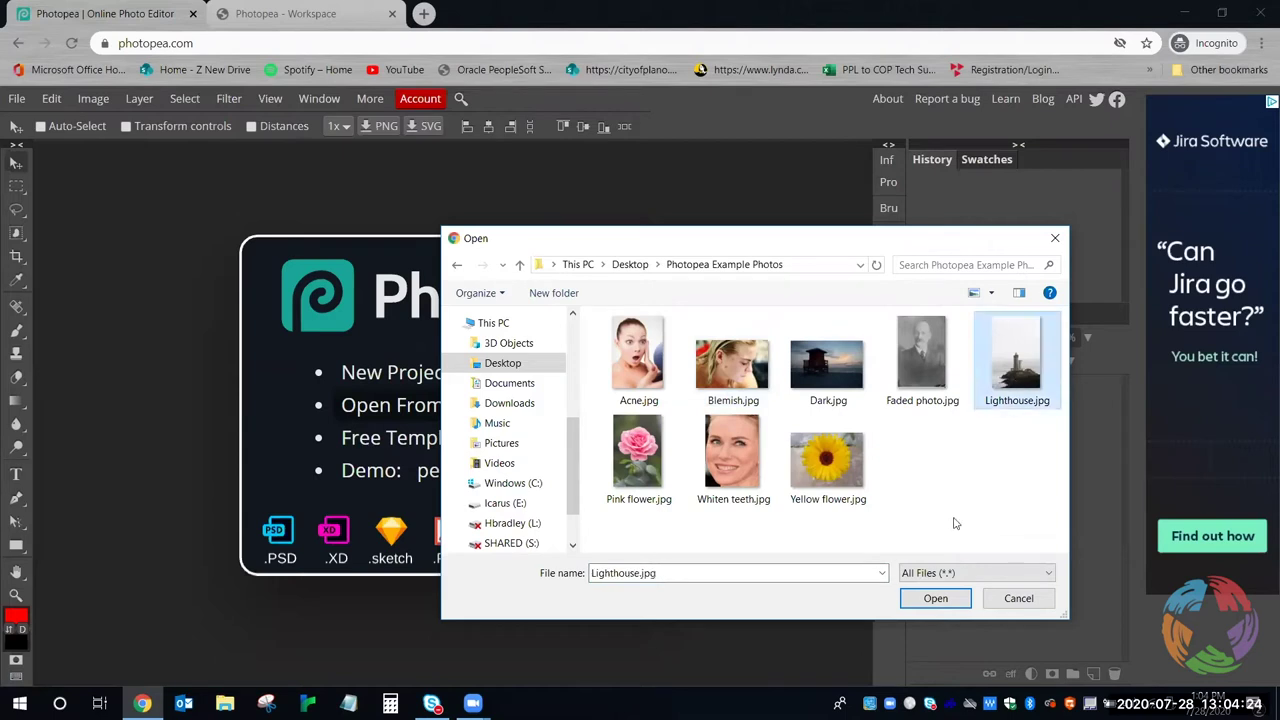
{"action": "left_click", "coordinate": [950, 608]}
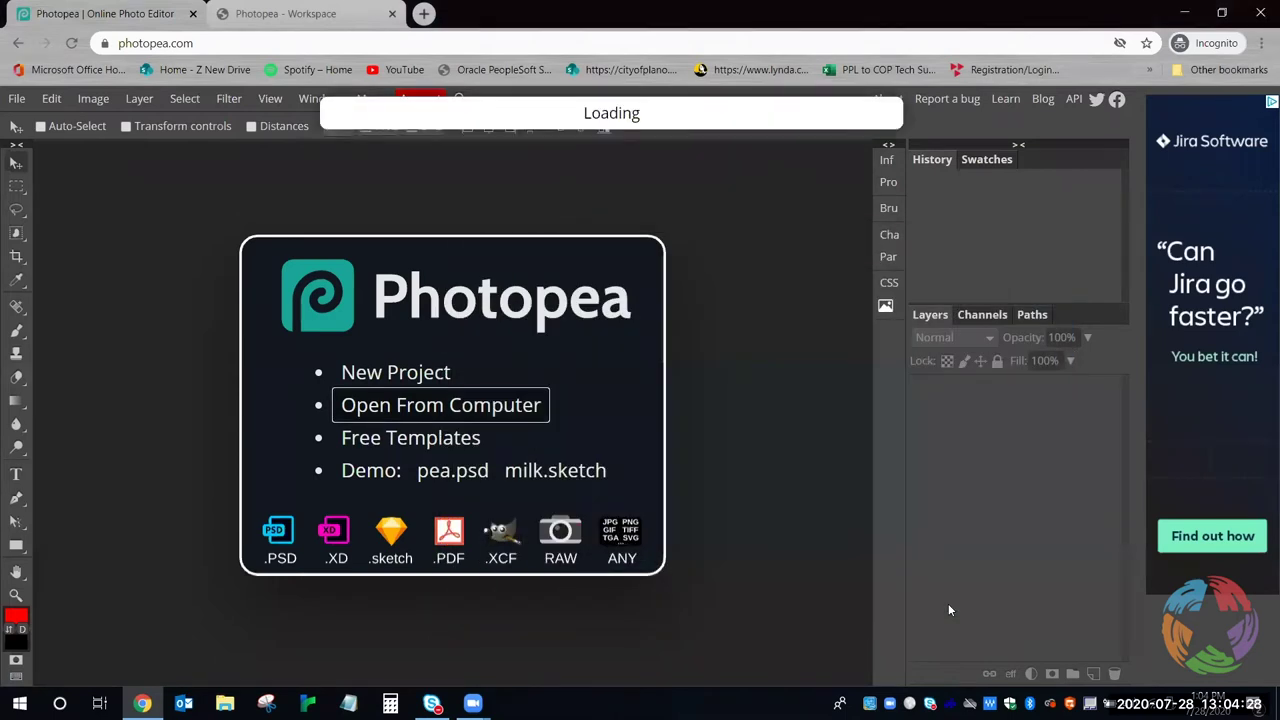
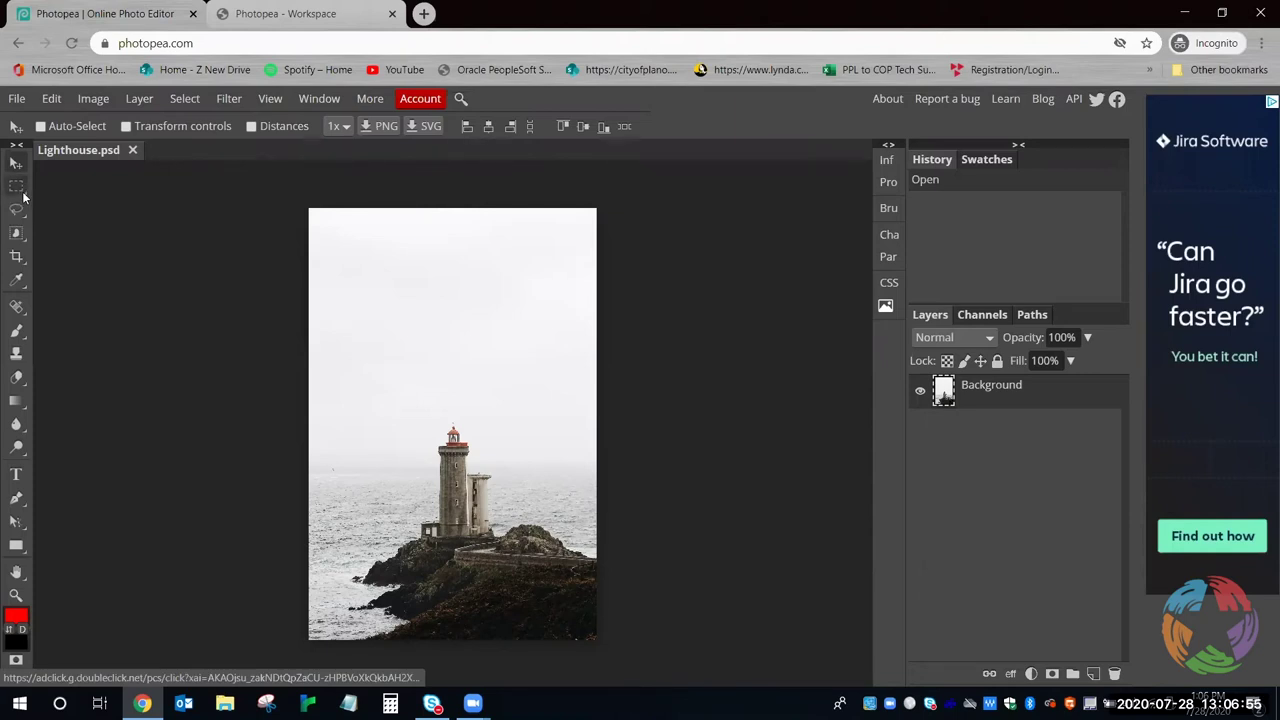
{"action": "right_click", "coordinate": [25, 197]}
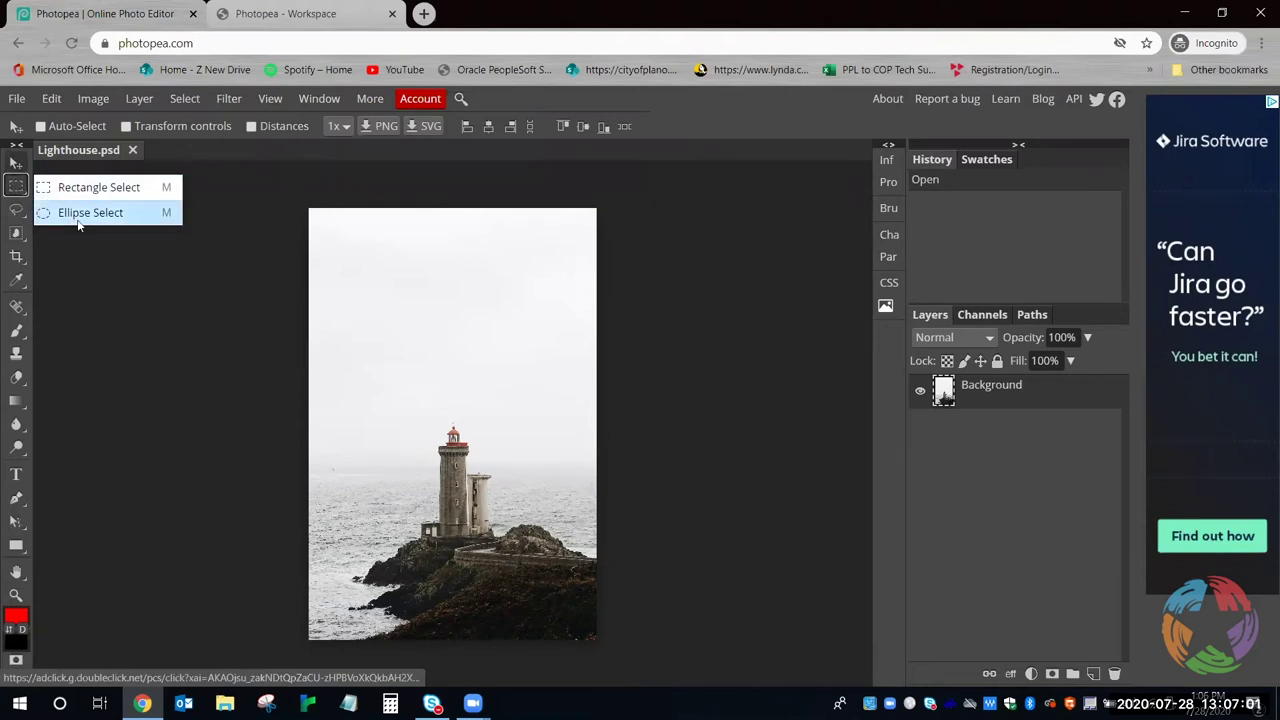
{"action": "right_click", "coordinate": [24, 219]}
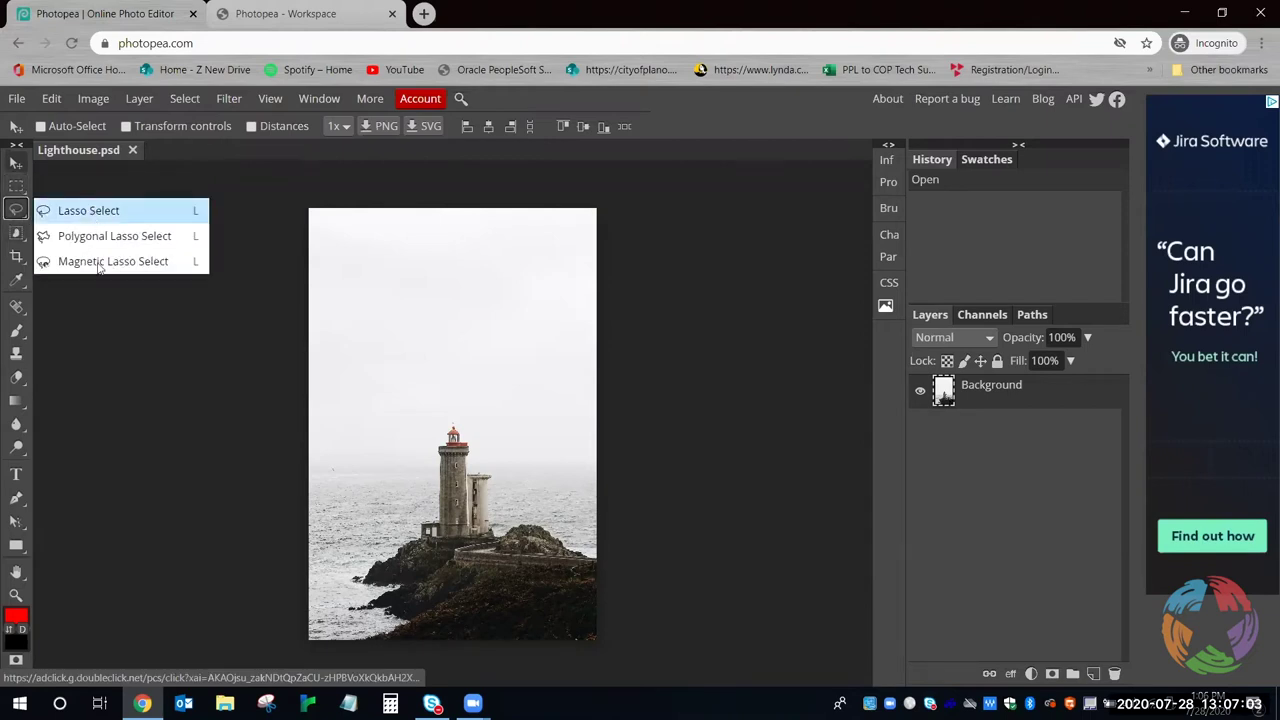
{"action": "left_click", "coordinate": [83, 188]}
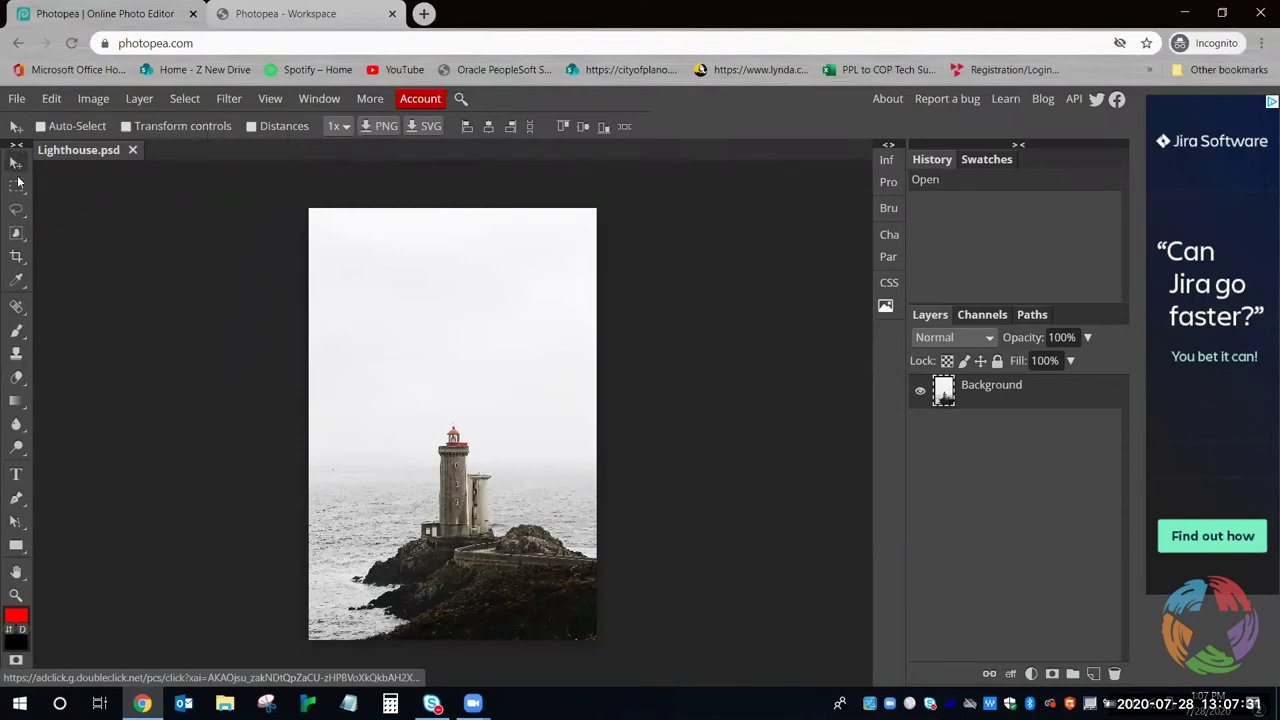
{"action": "left_click", "coordinate": [16, 474]}
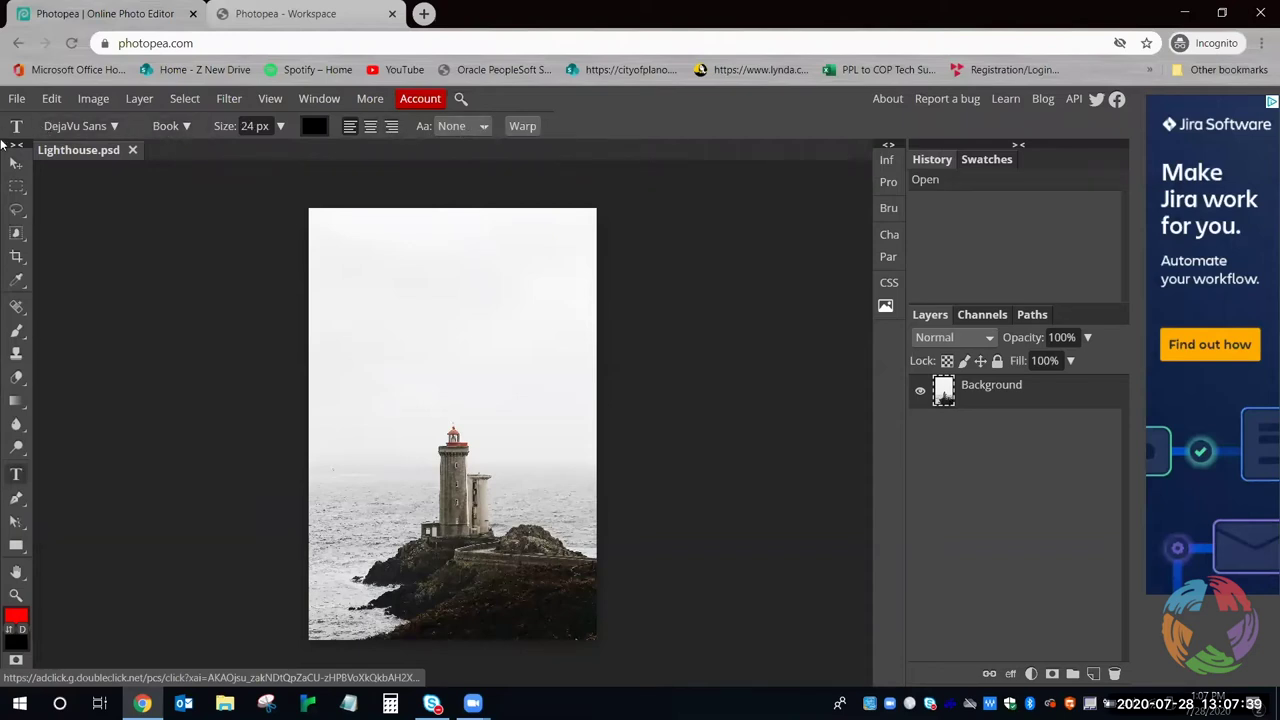
{"action": "left_click", "coordinate": [17, 378]}
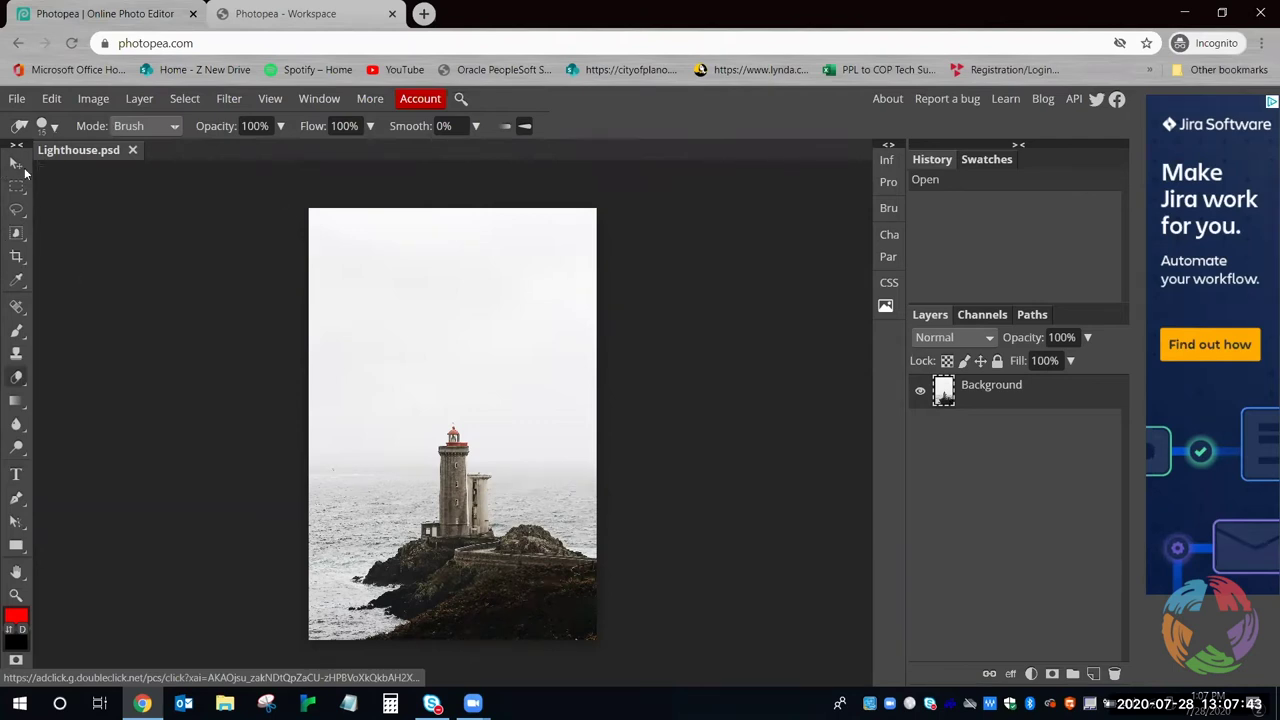
{"action": "left_click", "coordinate": [16, 209]}
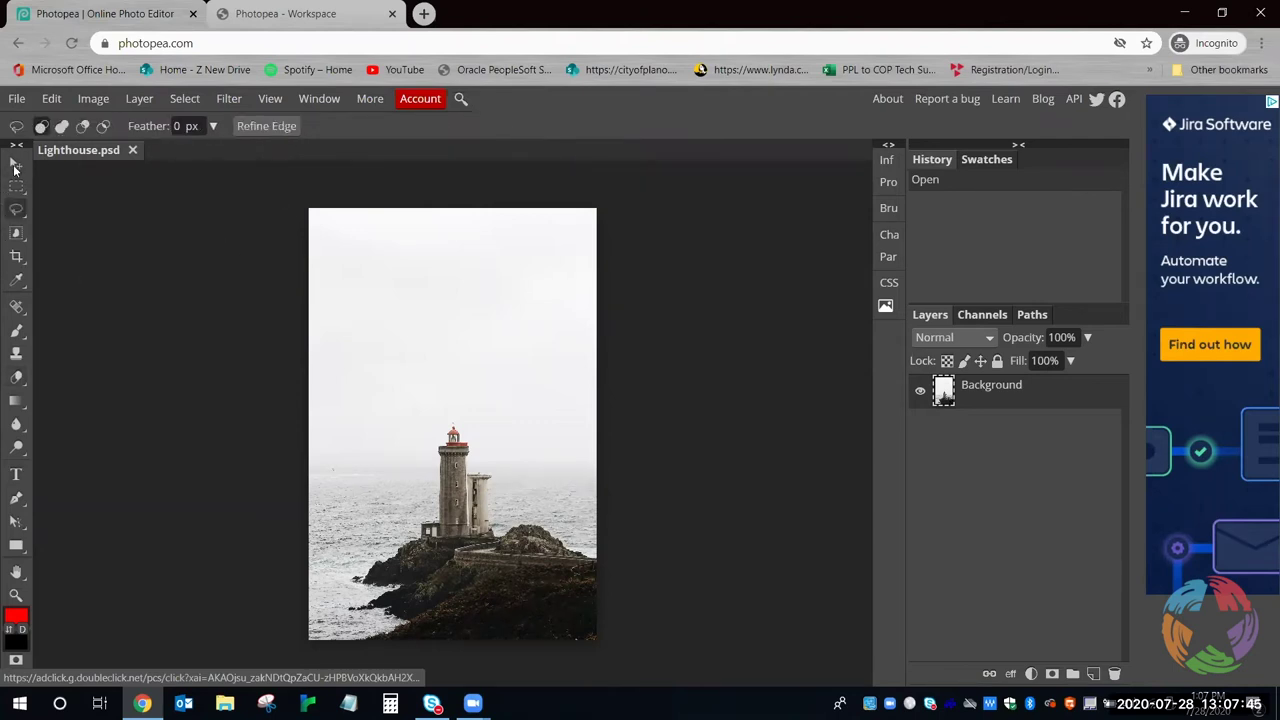
{"action": "left_click", "coordinate": [16, 164]}
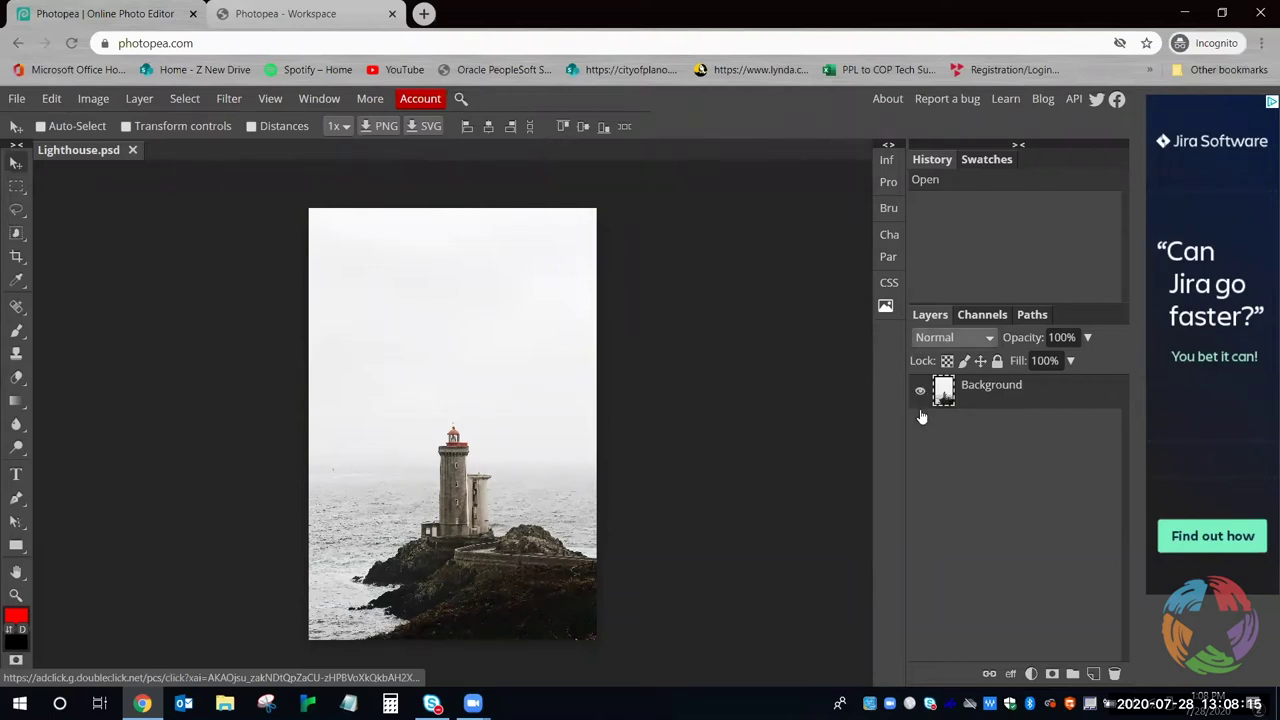
Add a Brightness/Contrast adjustment layer with brightness -33 and compare the photo with the layer hidden and shown
{"action": "left_click", "coordinate": [1032, 674]}
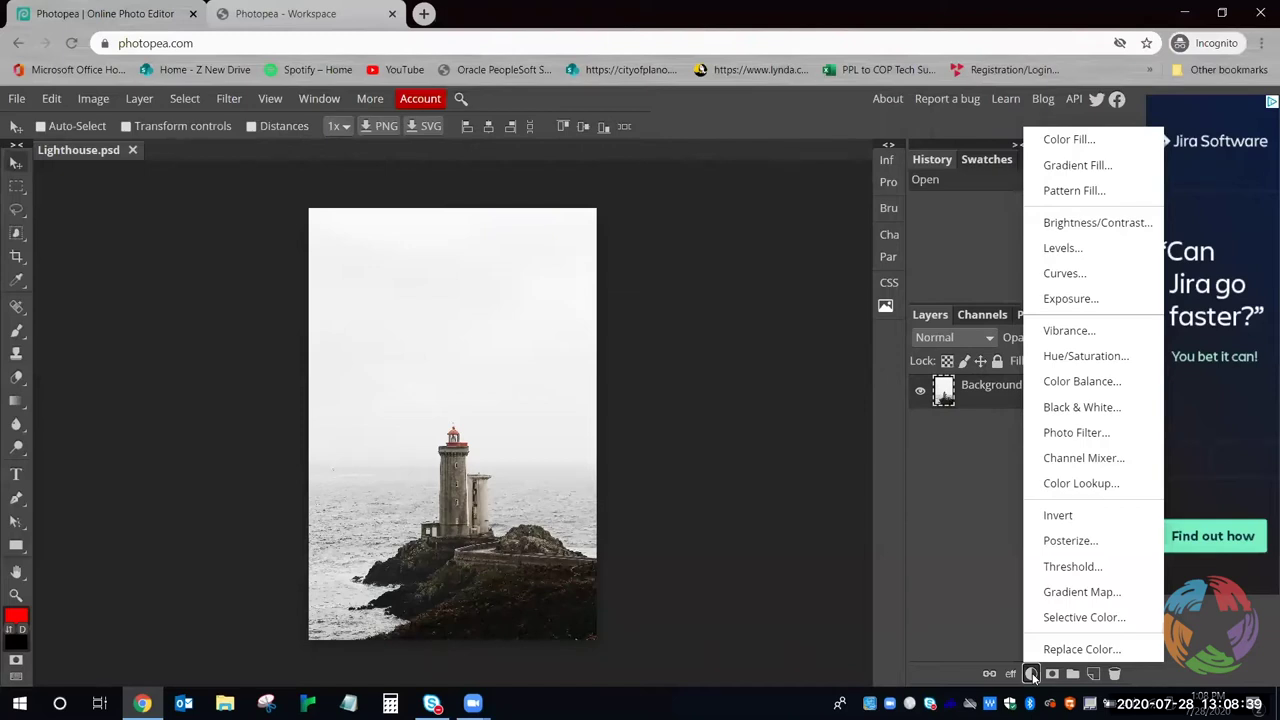
{"action": "left_click", "coordinate": [1076, 222]}
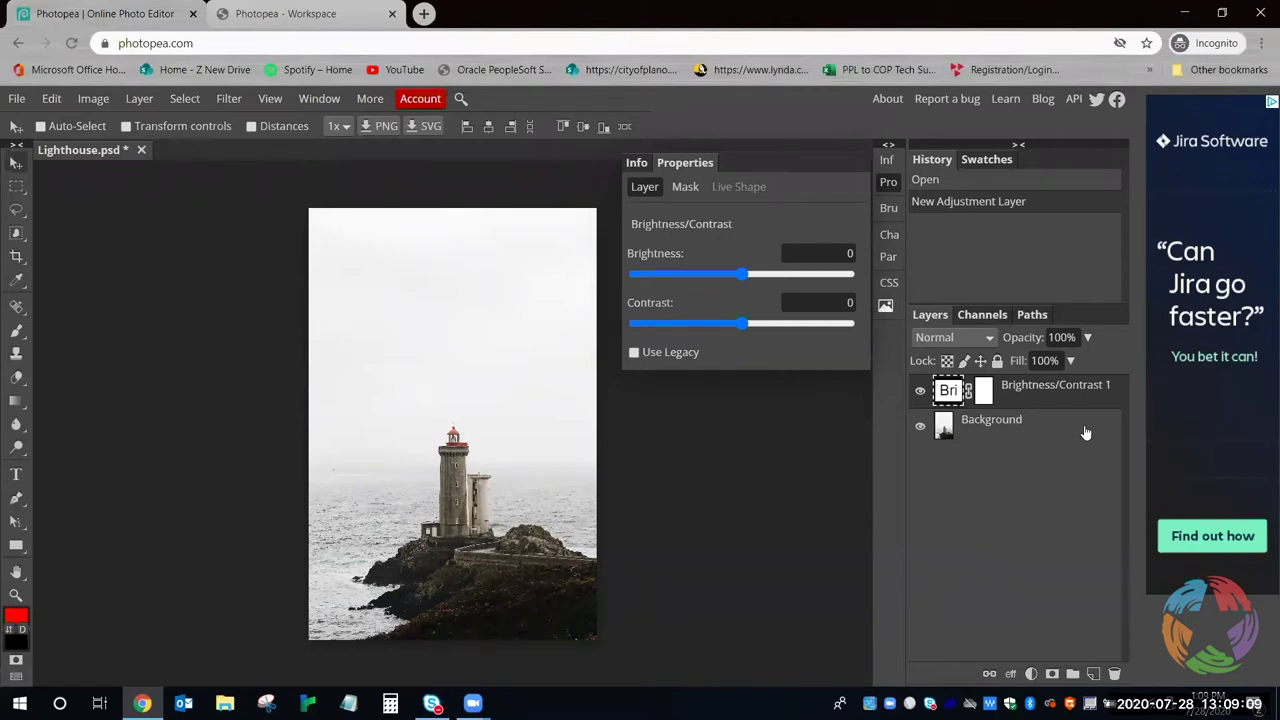
{"action": "mouse_move", "coordinate": [740, 281]}
{"action": "left_mouse_down"}
{"action": "mouse_move", "coordinate": [706, 277]}
{"action": "mouse_move", "coordinate": [805, 275]}
{"action": "mouse_move", "coordinate": [681, 276]}
{"action": "mouse_move", "coordinate": [734, 278]}
{"action": "mouse_move", "coordinate": [718, 279]}
{"action": "left_mouse_up"}
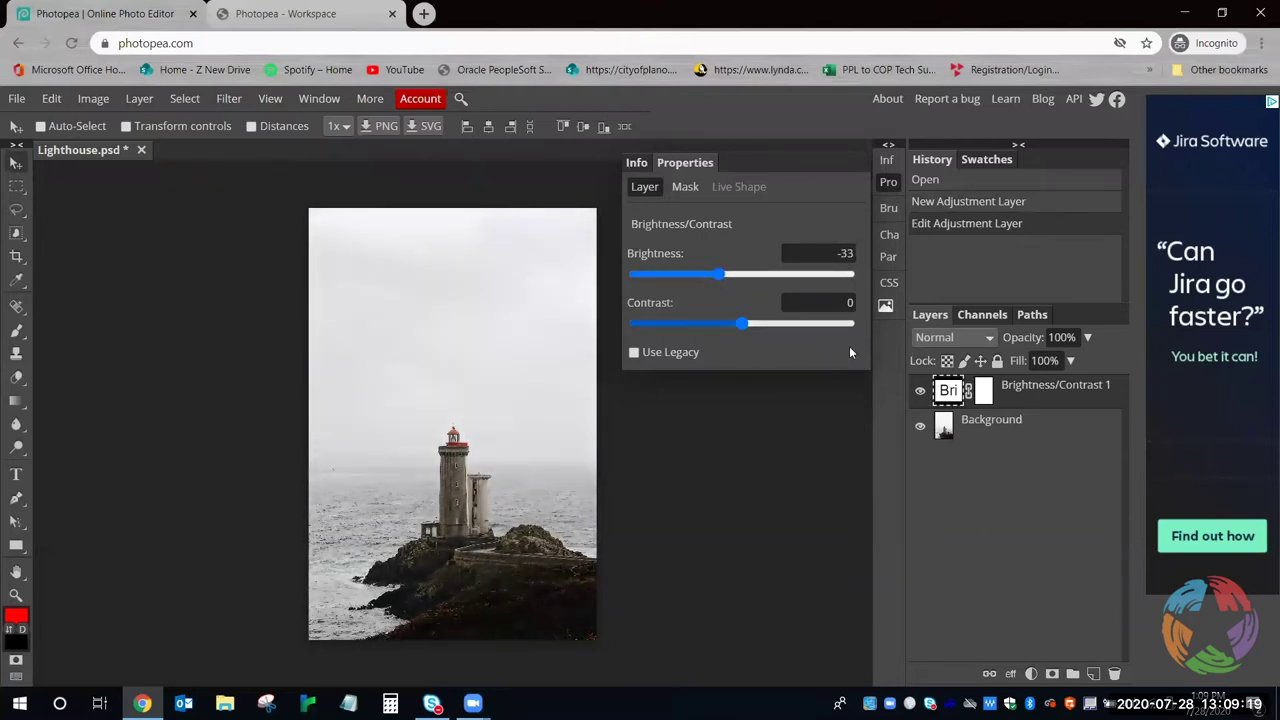
{"action": "left_click", "coordinate": [921, 391]}
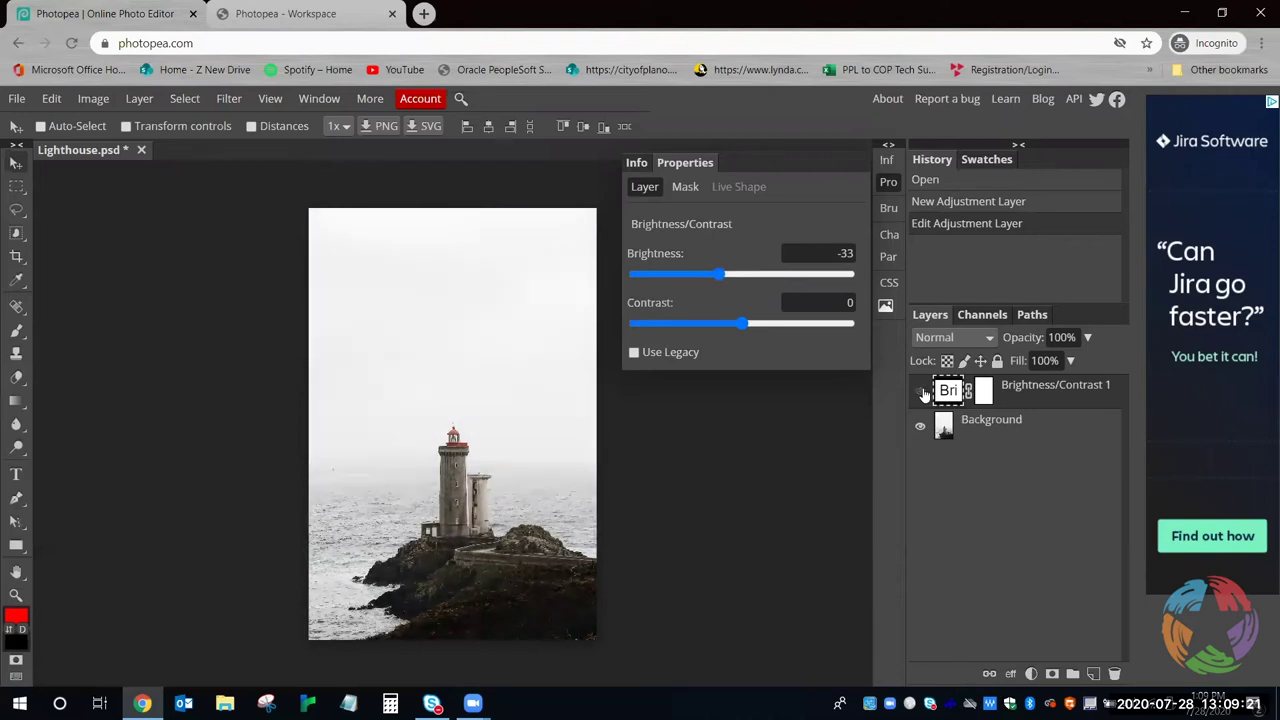
{"action": "left_click", "coordinate": [921, 391]}
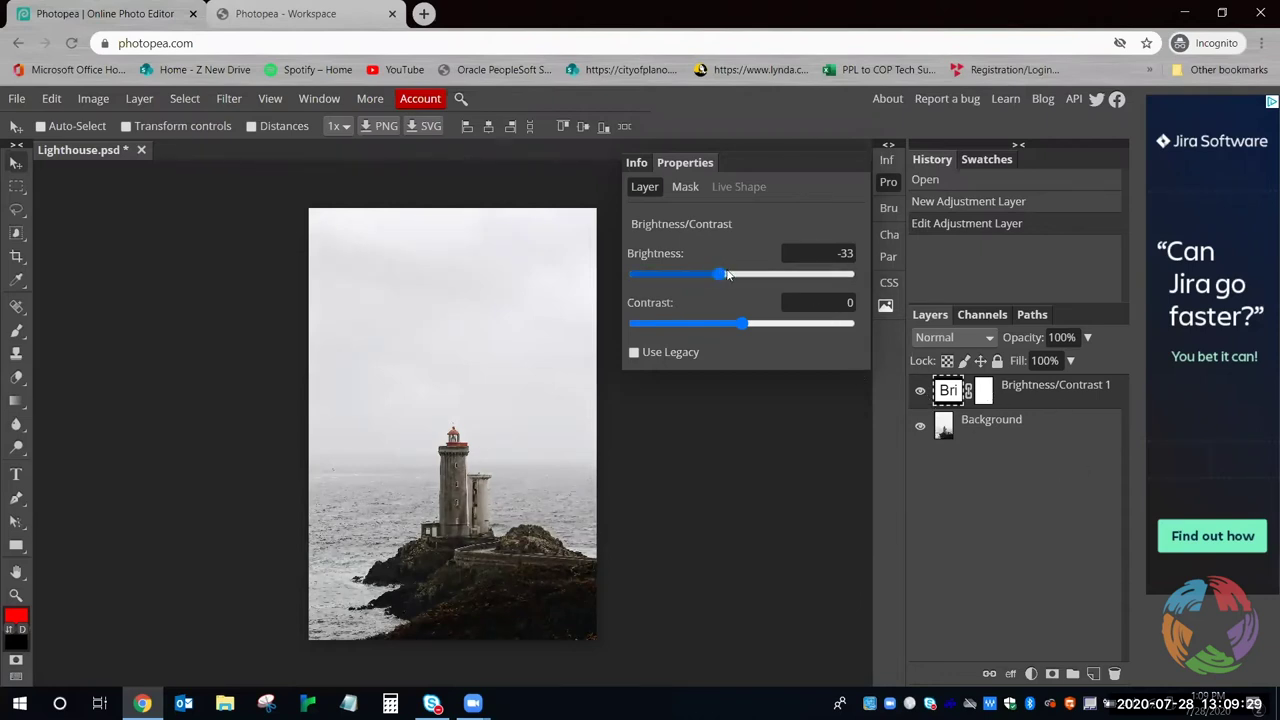
Set the Brightness/Contrast adjustment layer to brightness -54 and contrast -12, trying contrast 100 along the way
{"action": "left_click_drag", "start_coordinate": [727, 275], "coordinate": [725, 324]}
{"action": "left_click_drag", "start_coordinate": [704, 280], "coordinate": [705, 278]}
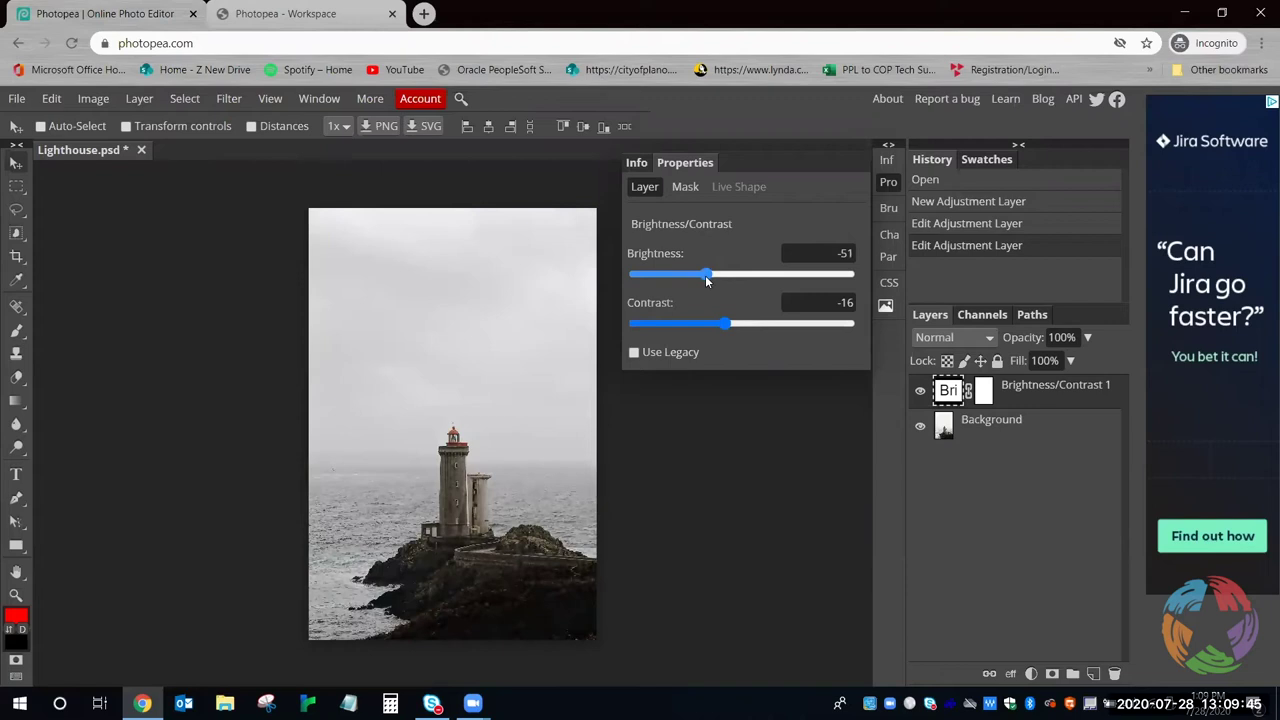
{"action": "left_click_drag", "start_coordinate": [705, 277], "coordinate": [703, 277]}
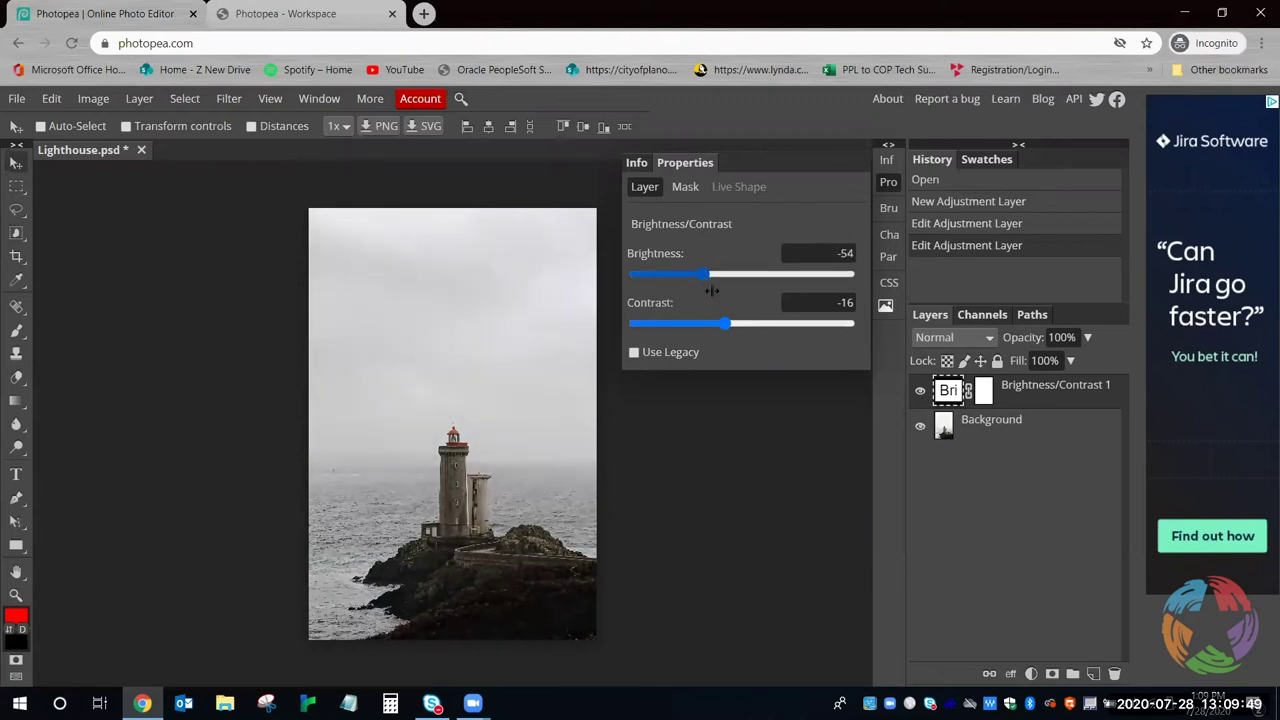
{"action": "left_click_drag", "start_coordinate": [728, 326], "coordinate": [868, 338]}
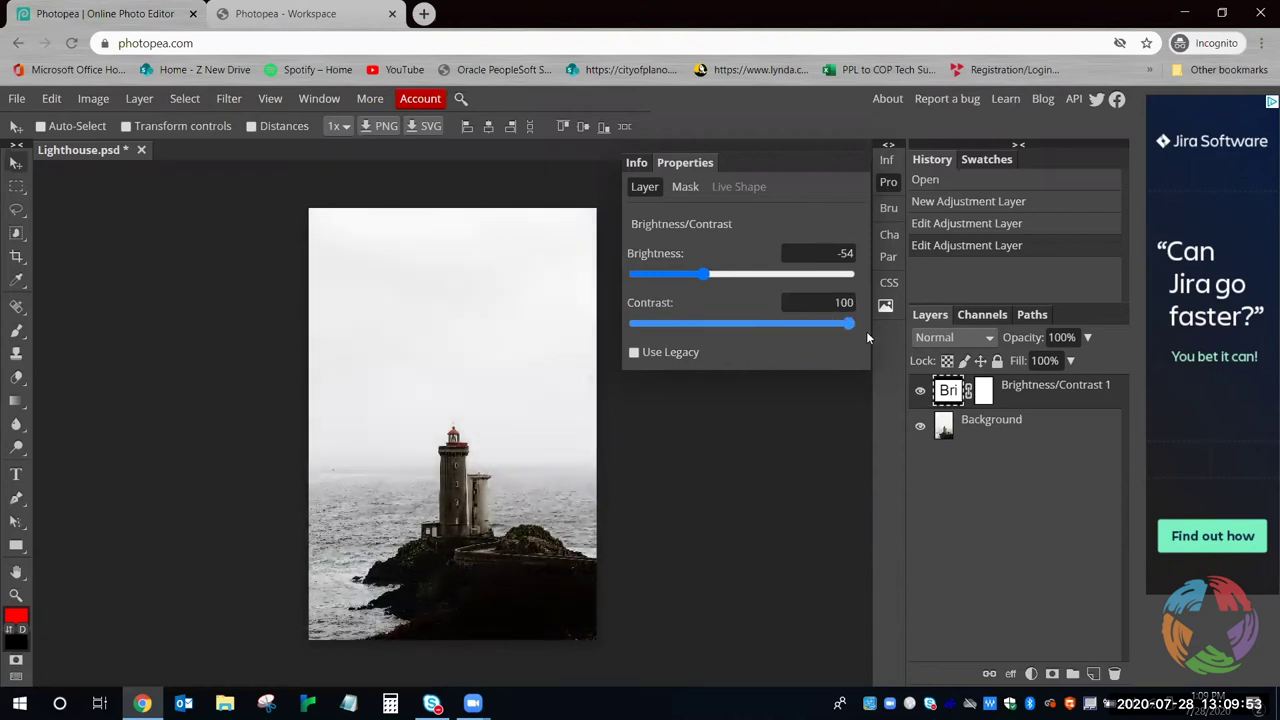
{"action": "left_click_drag", "start_coordinate": [781, 345], "coordinate": [729, 344]}
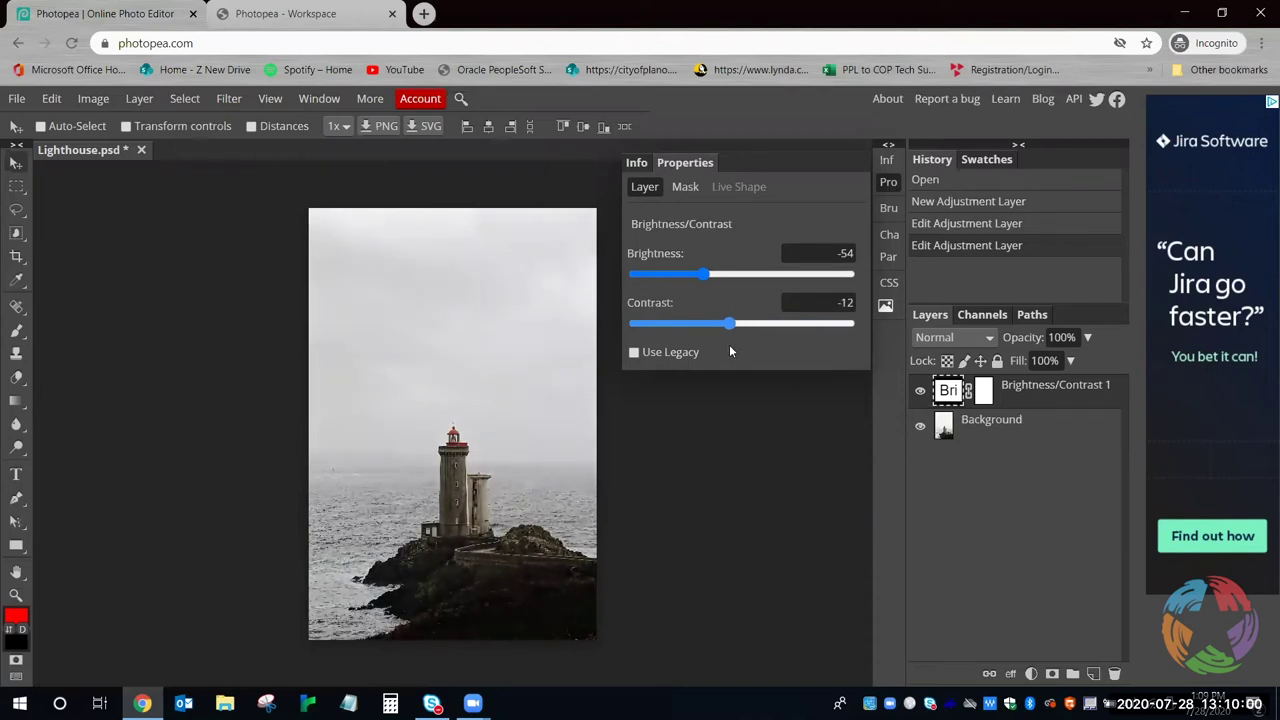
Compare the photo with and without the Brightness/Contrast adjustment and delete that adjustment layer
{"action": "left_click", "coordinate": [921, 394]}
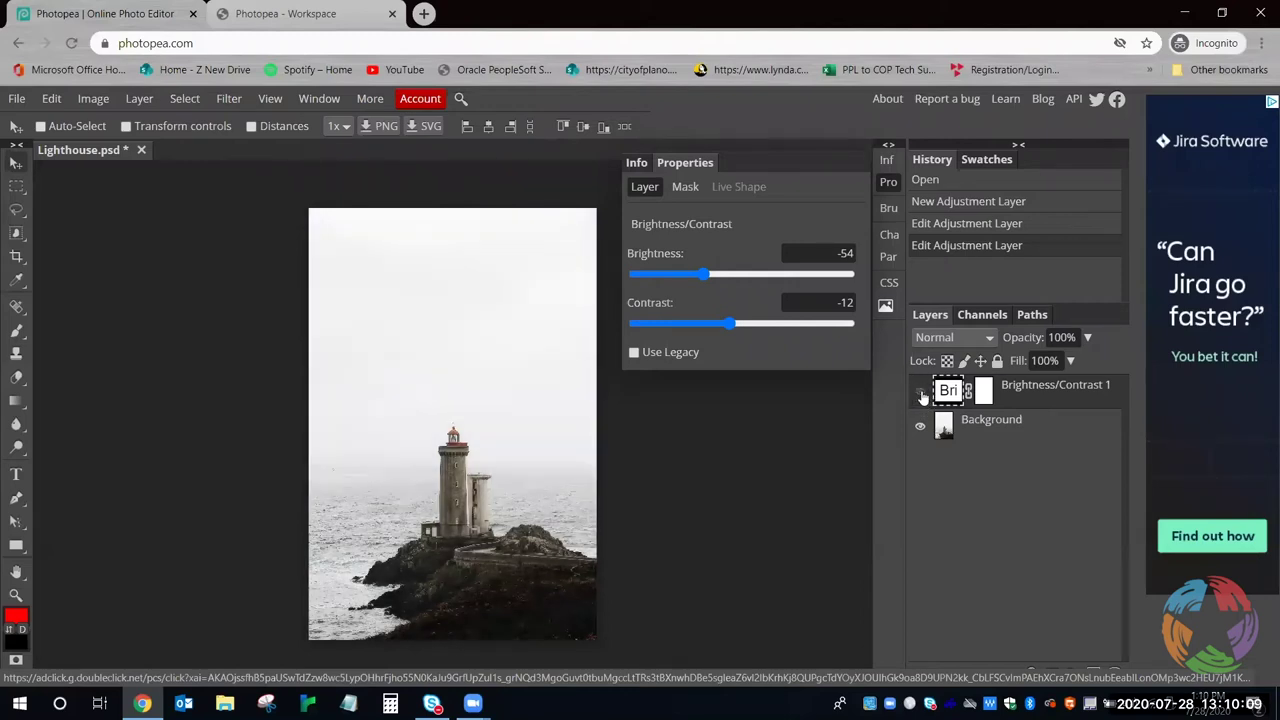
{"action": "left_click", "coordinate": [921, 394]}
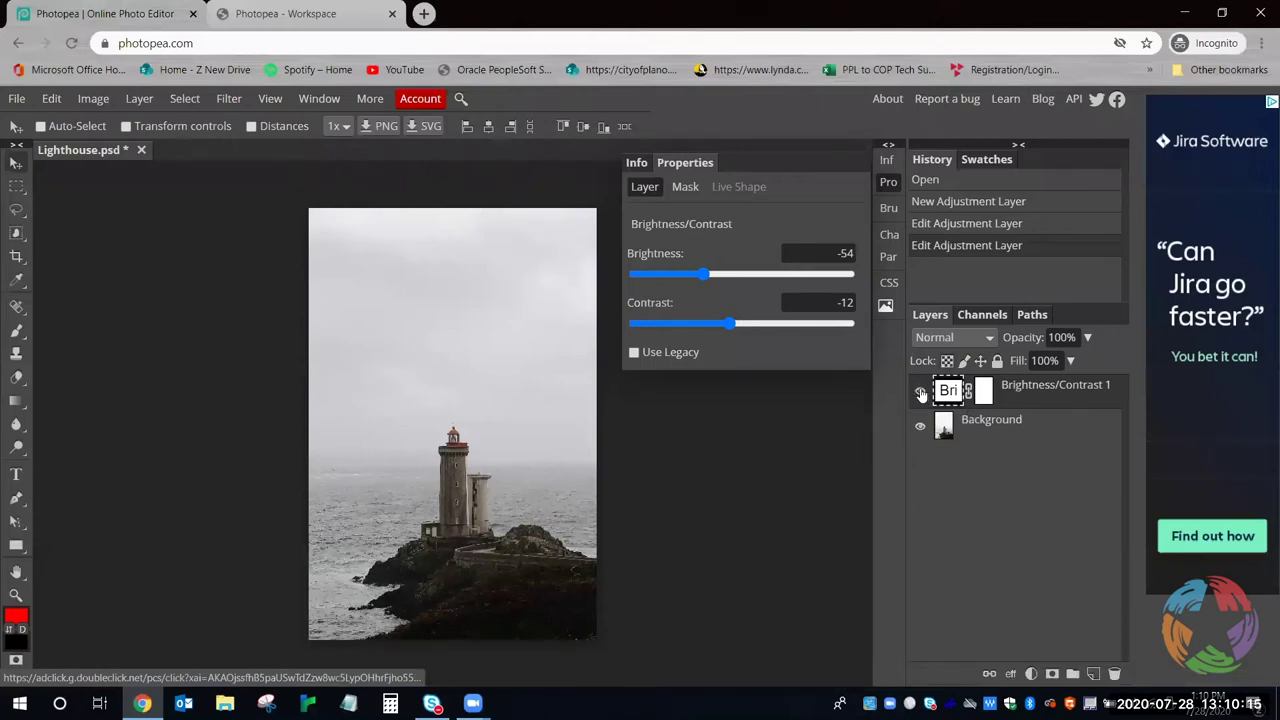
{"action": "left_click", "coordinate": [920, 392]}
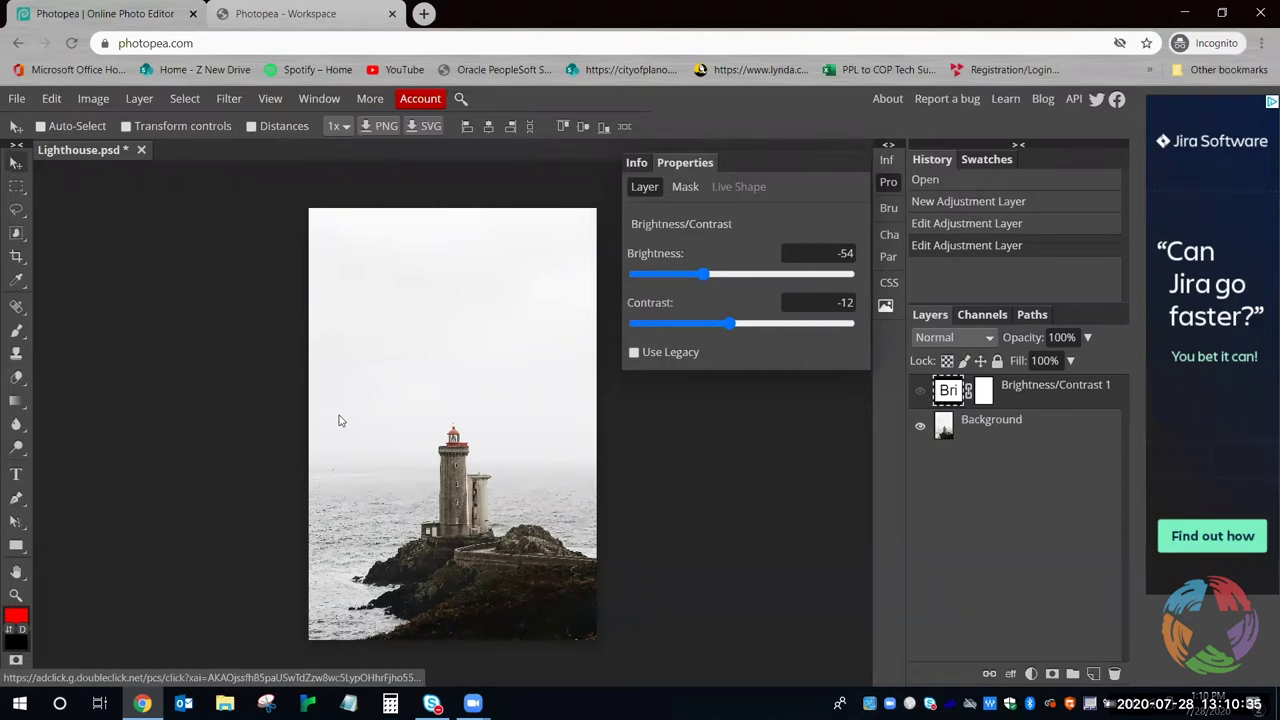
{"action": "left_click", "coordinate": [1115, 675]}
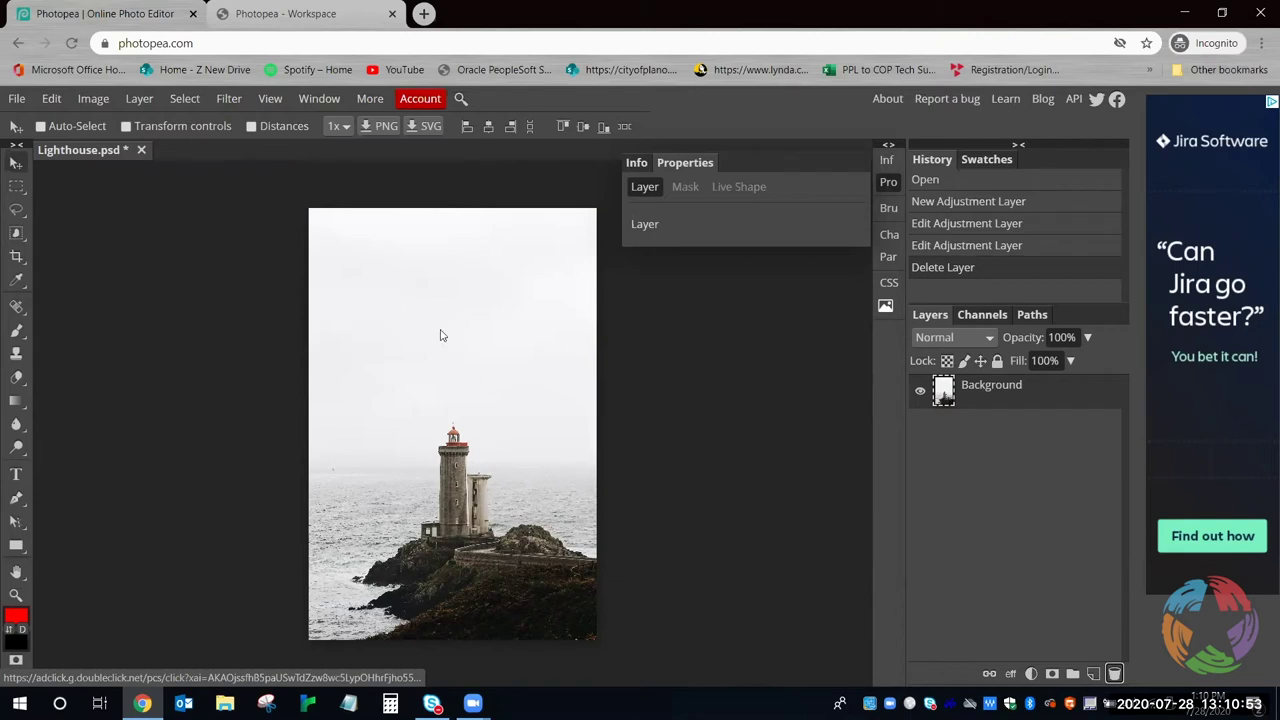
Select the left half of the lighthouse photo with a rectangular selection of about 1728 × 5184 px
{"action": "left_click", "coordinate": [17, 187]}
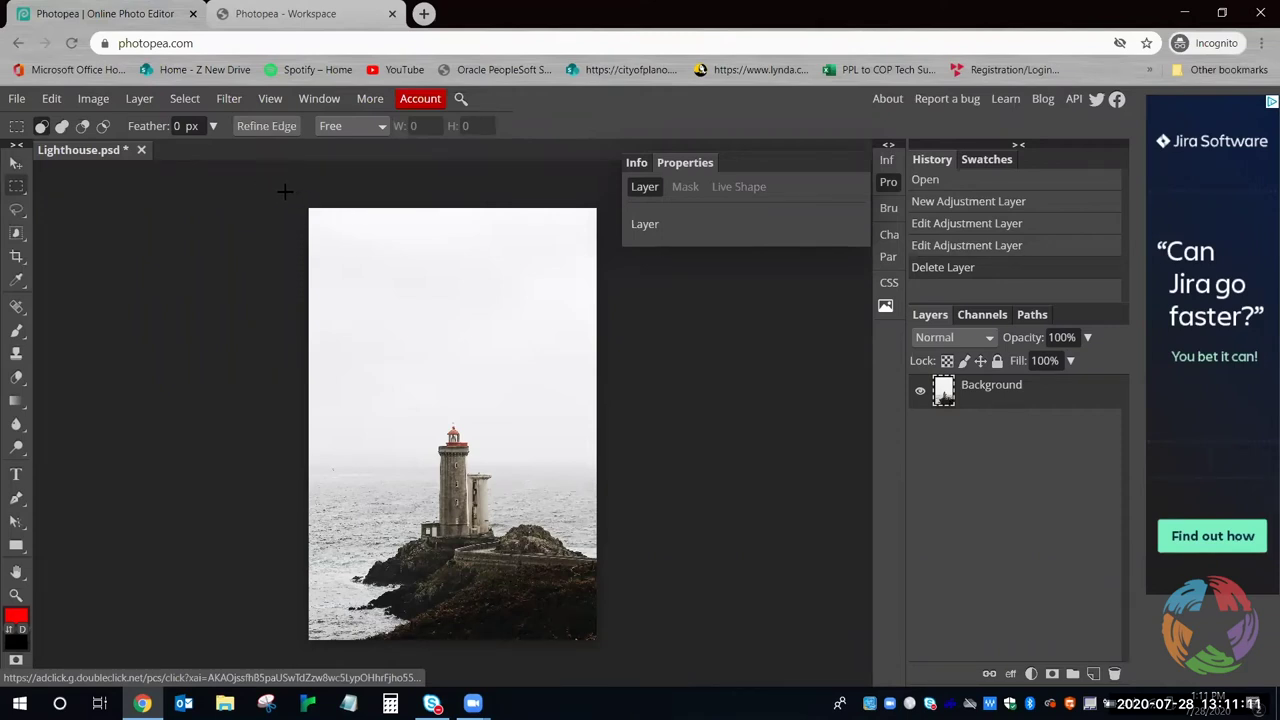
{"action": "left_click_drag", "start_coordinate": [285, 191], "coordinate": [453, 652]}
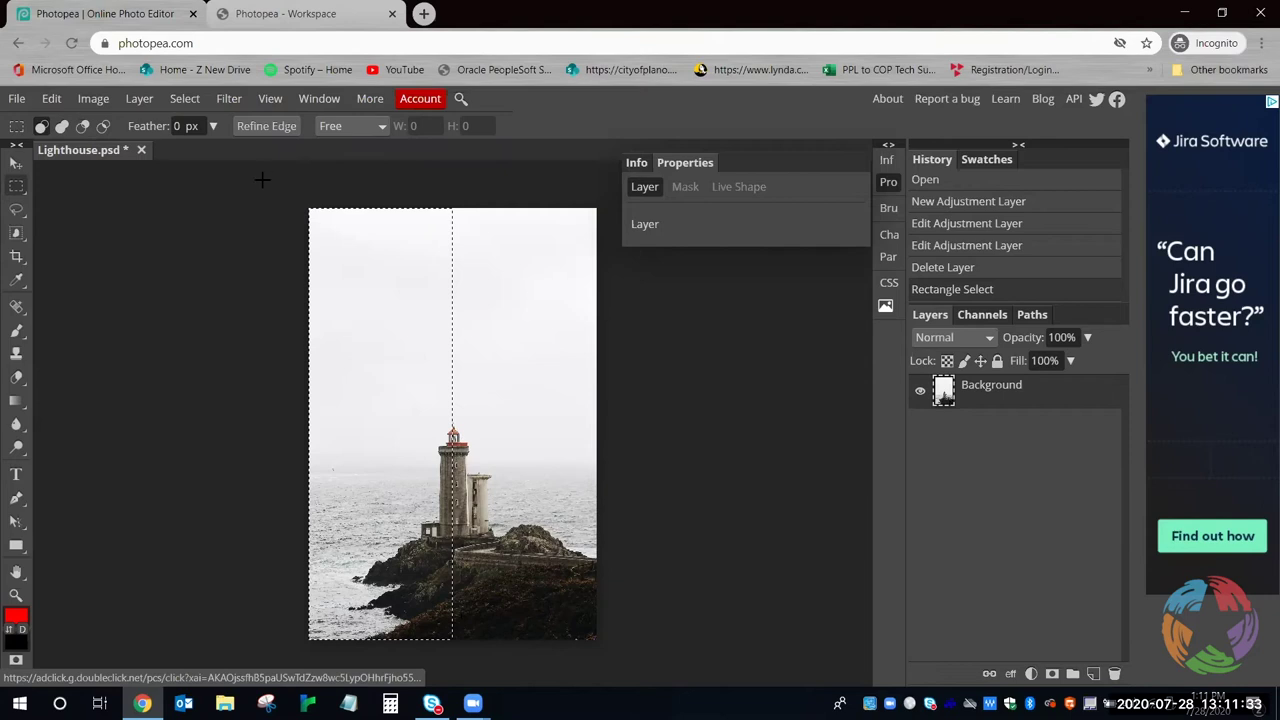
{"action": "left_click", "coordinate": [223, 180]}
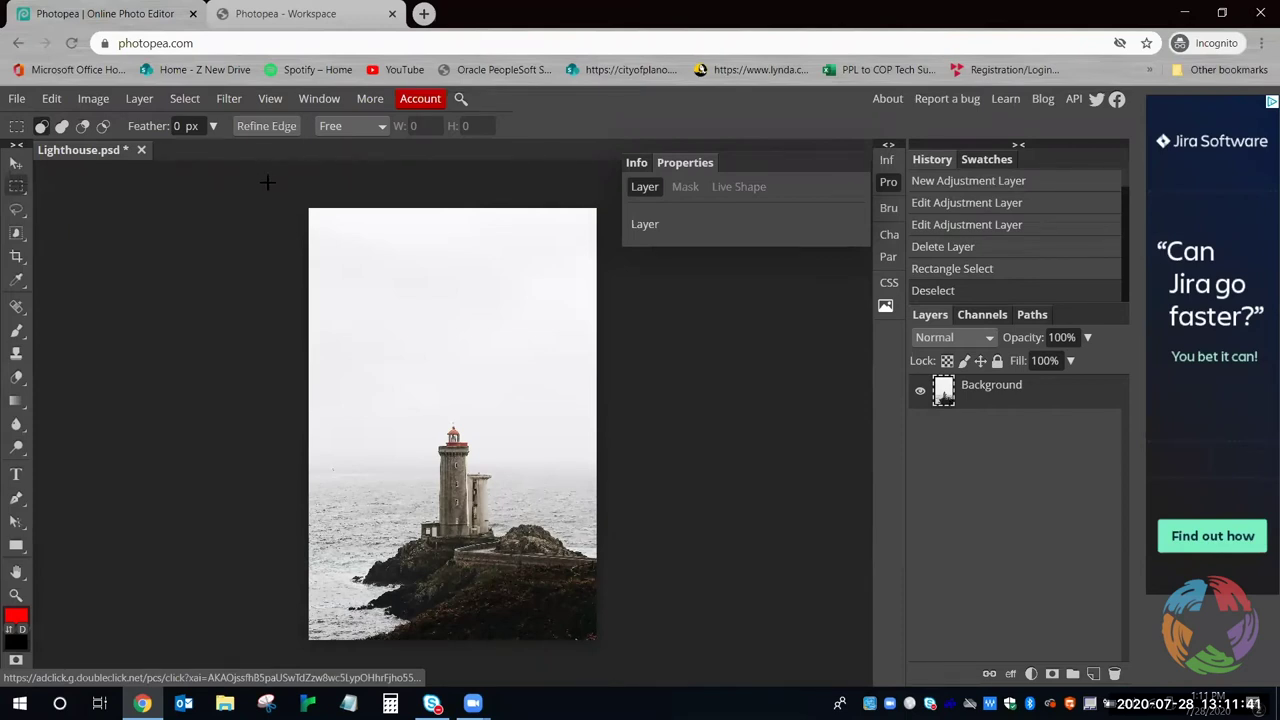
{"action": "left_click_drag", "start_coordinate": [290, 211], "coordinate": [451, 652]}
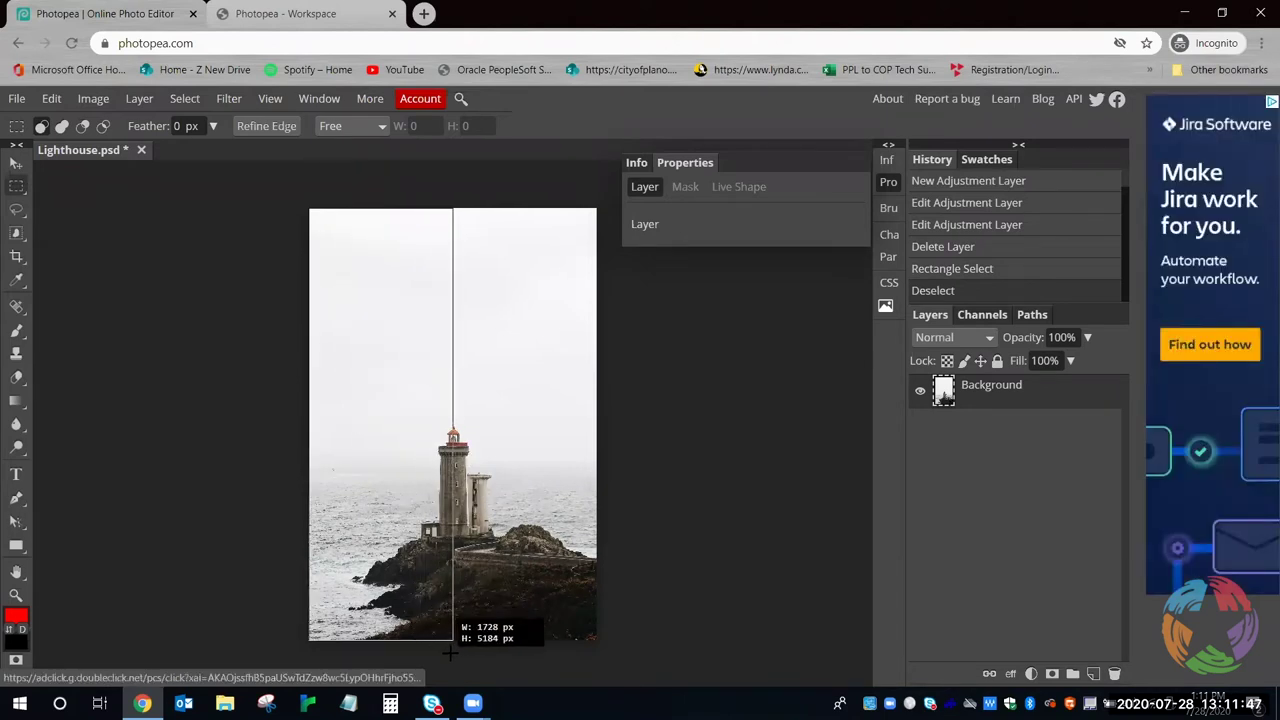
{"action": "left_click_drag", "start_coordinate": [451, 652], "coordinate": [451, 650]}
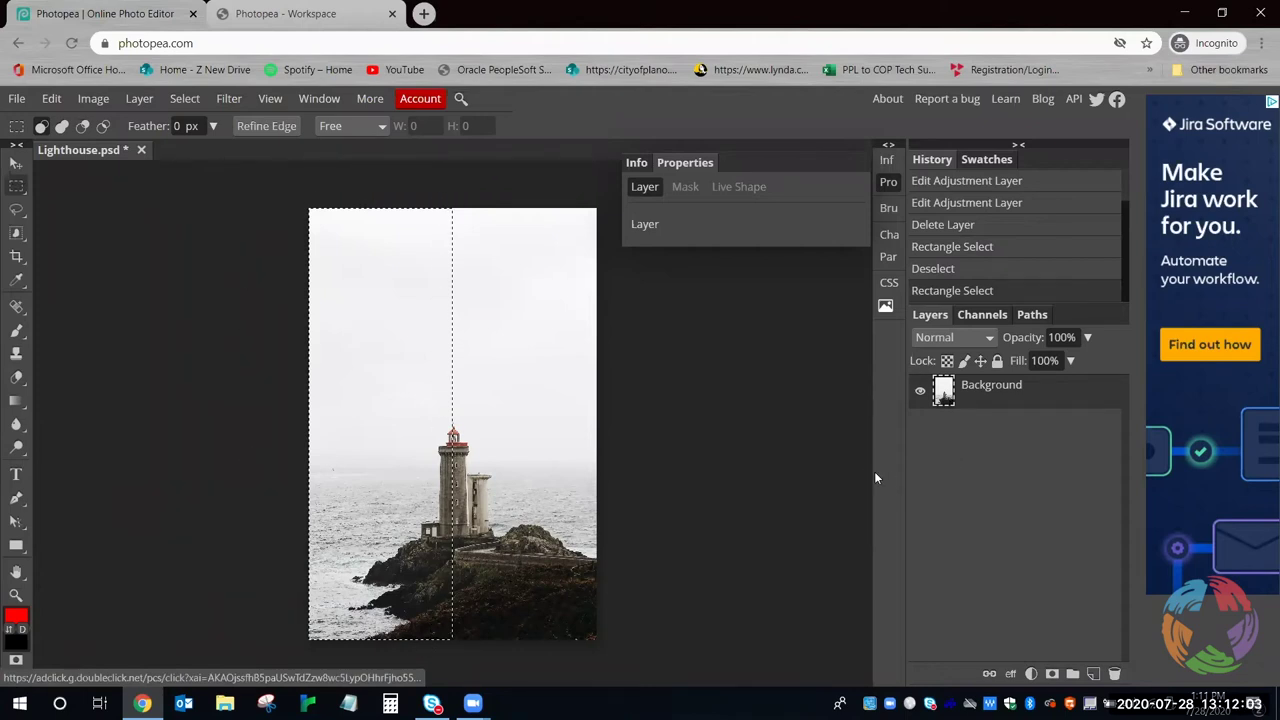
Add a Brightness/Contrast adjustment layer limited to the selected left half, set its brightness to -149 and close its properties
{"action": "left_click", "coordinate": [1031, 674]}
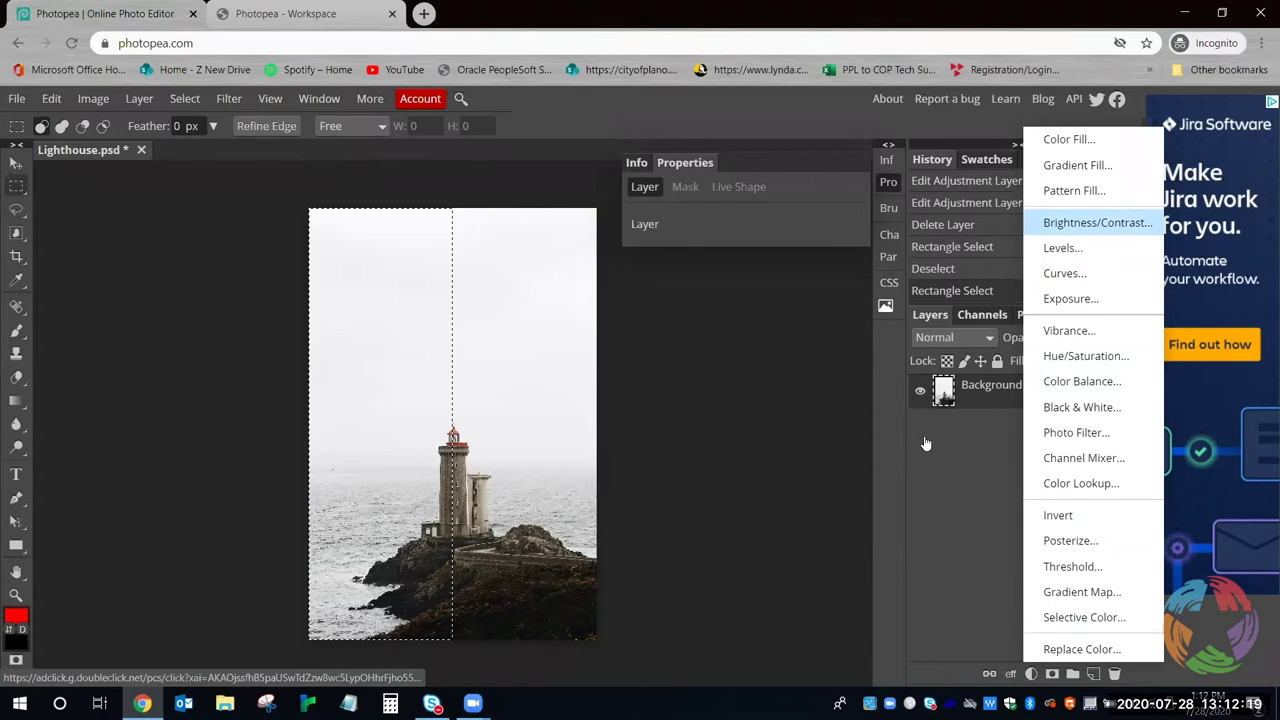
{"action": "left_click", "coordinate": [1085, 227]}
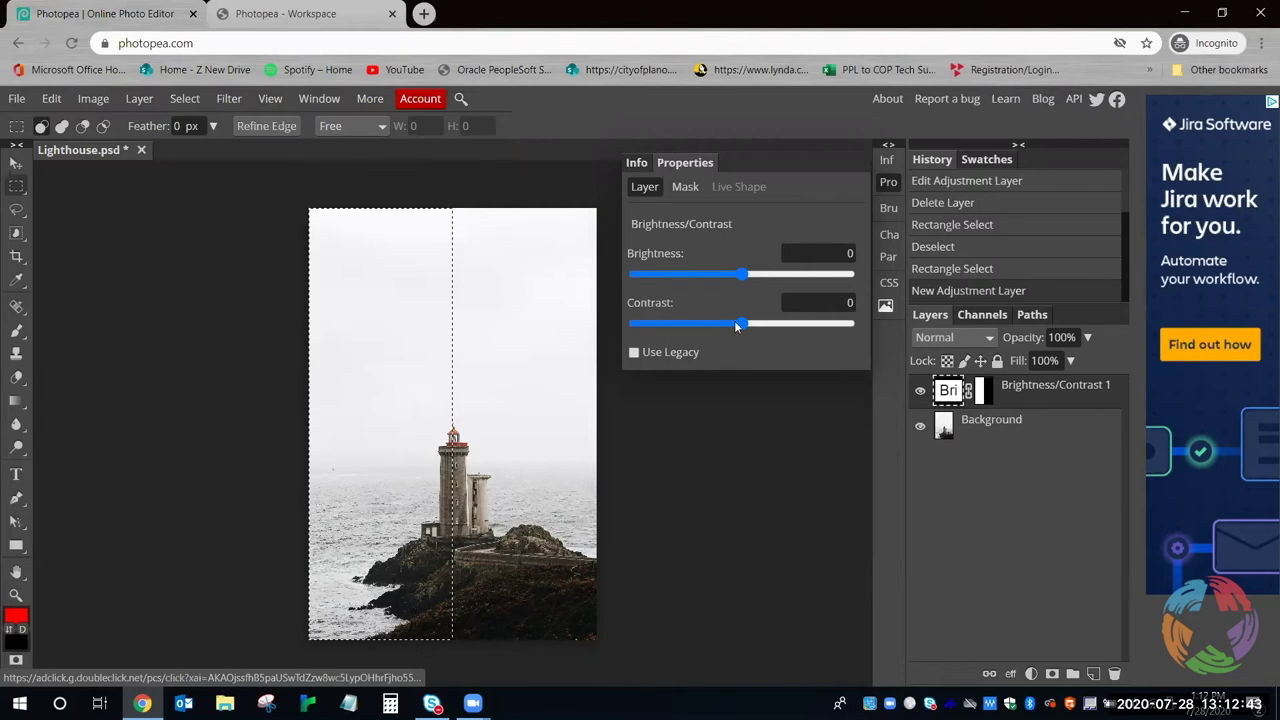
{"action": "left_click_drag", "start_coordinate": [748, 279], "coordinate": [636, 280]}
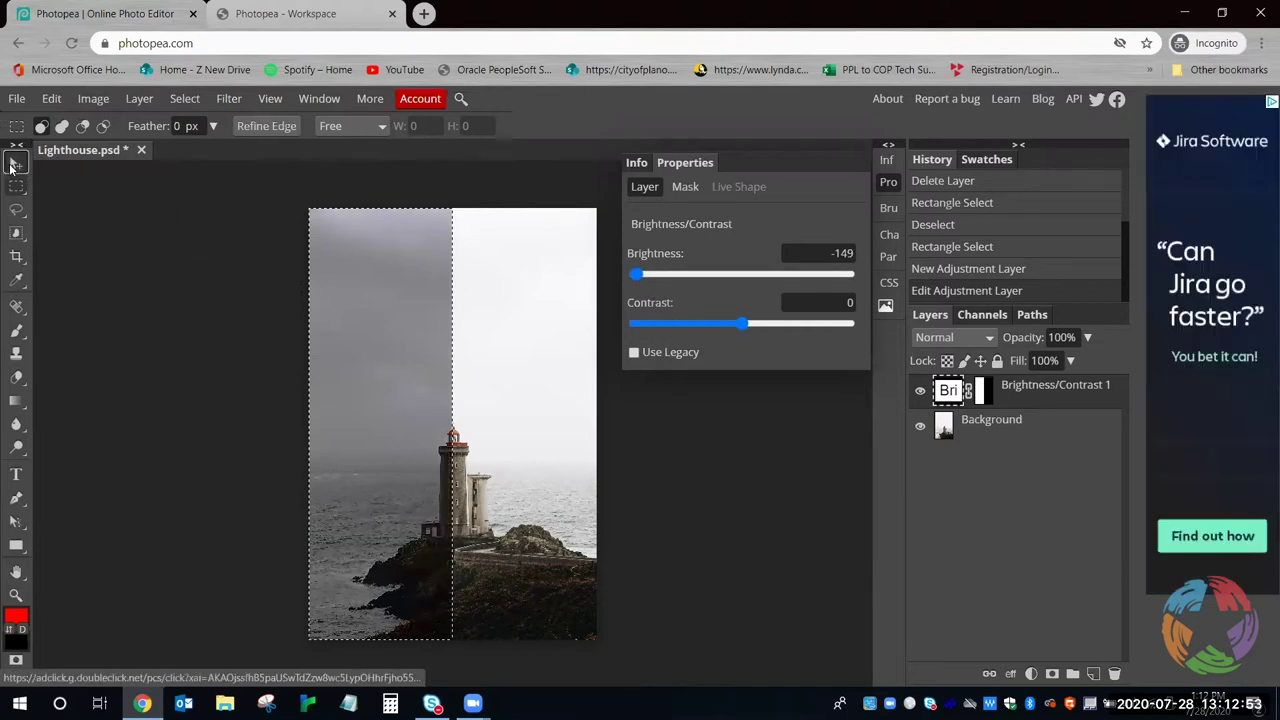
{"action": "left_click", "coordinate": [16, 163]}
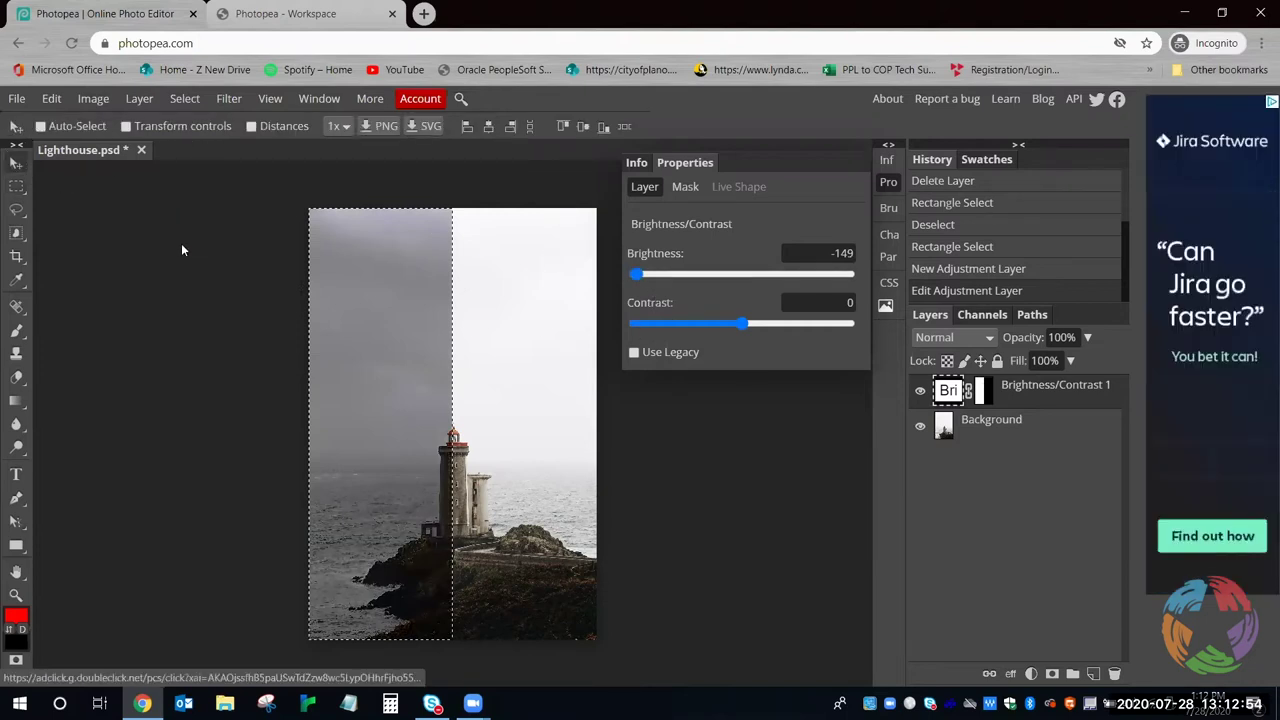
{"action": "left_click", "coordinate": [888, 182]}
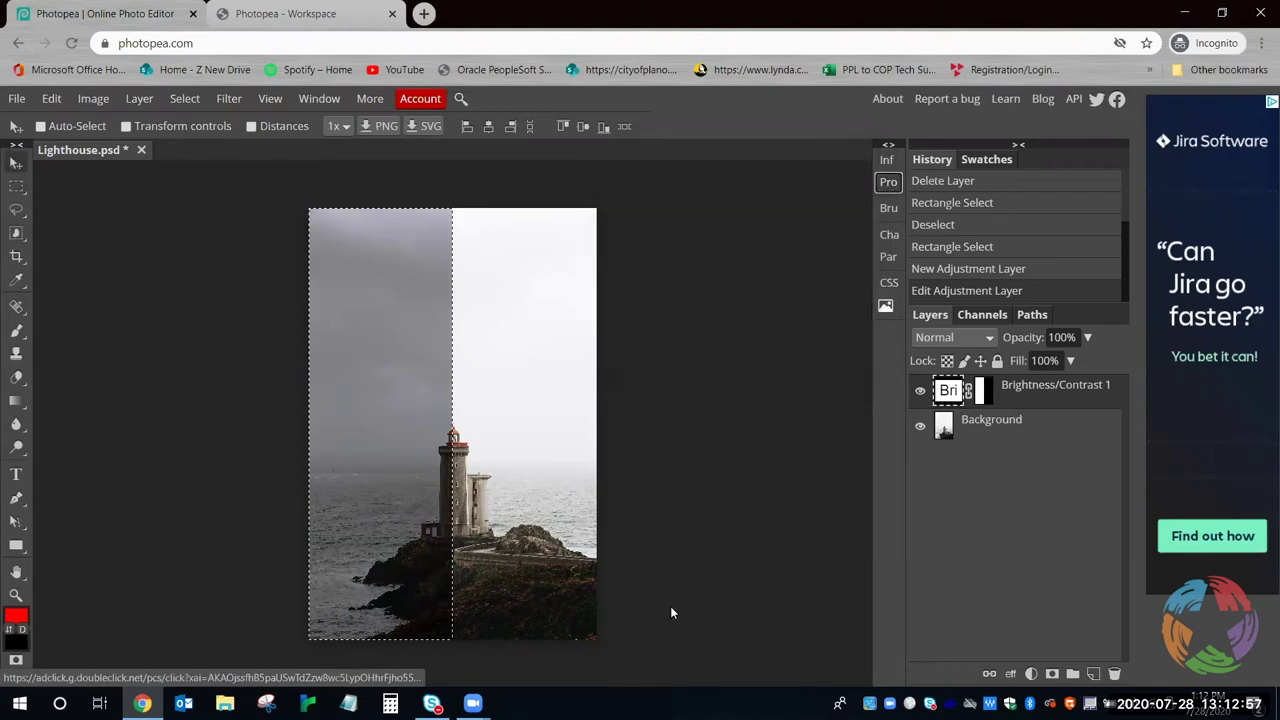
Deselect the darkened left half of the lighthouse photo
{"action": "key", "text": "l"}
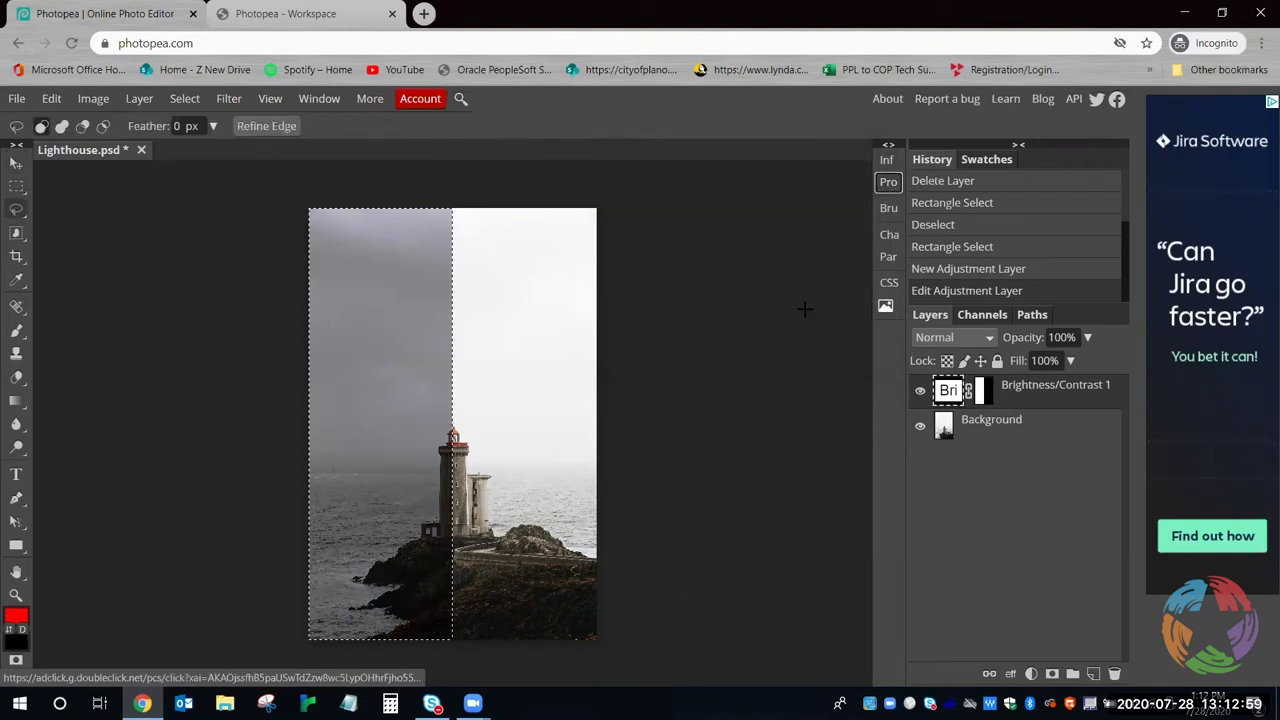
{"action": "left_click", "coordinate": [725, 293]}
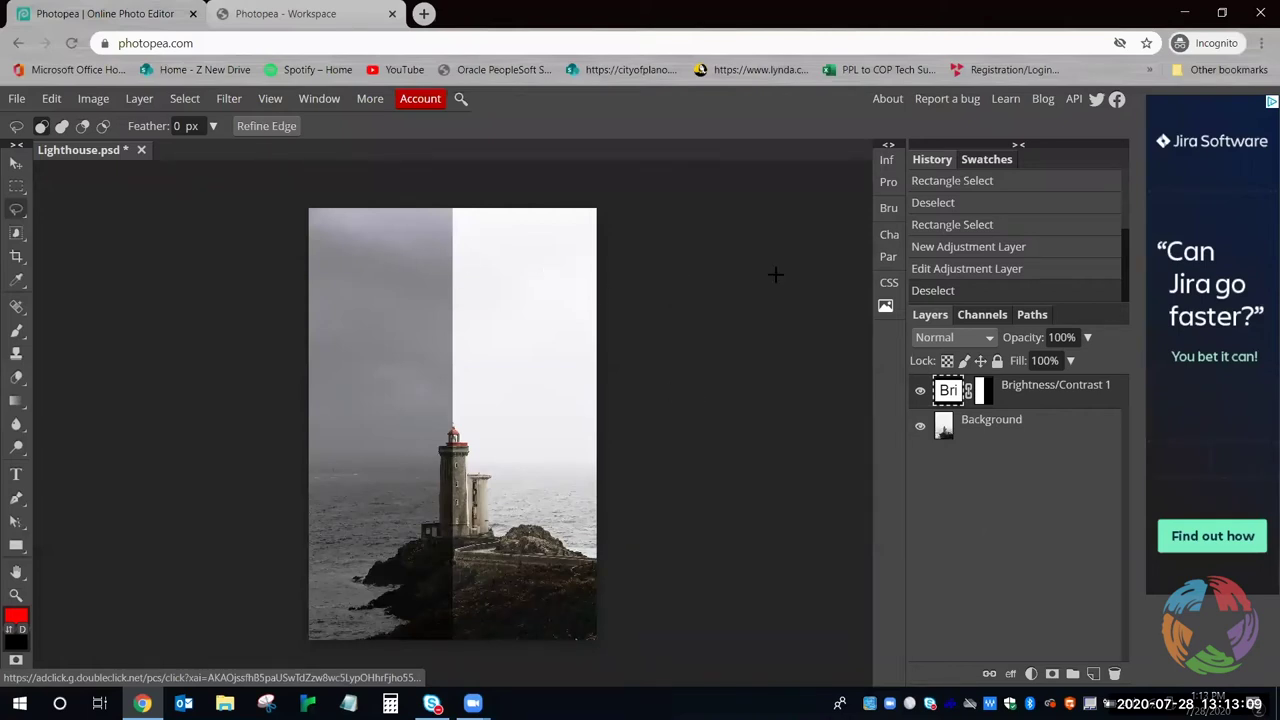
Try a thin lasso selection in the bright sky and a rectangular selection above the lighthouse, clearing each one
{"action": "left_click", "coordinate": [17, 211]}
{"action": "left_click_drag", "start_coordinate": [544, 282], "coordinate": [766, 346]}
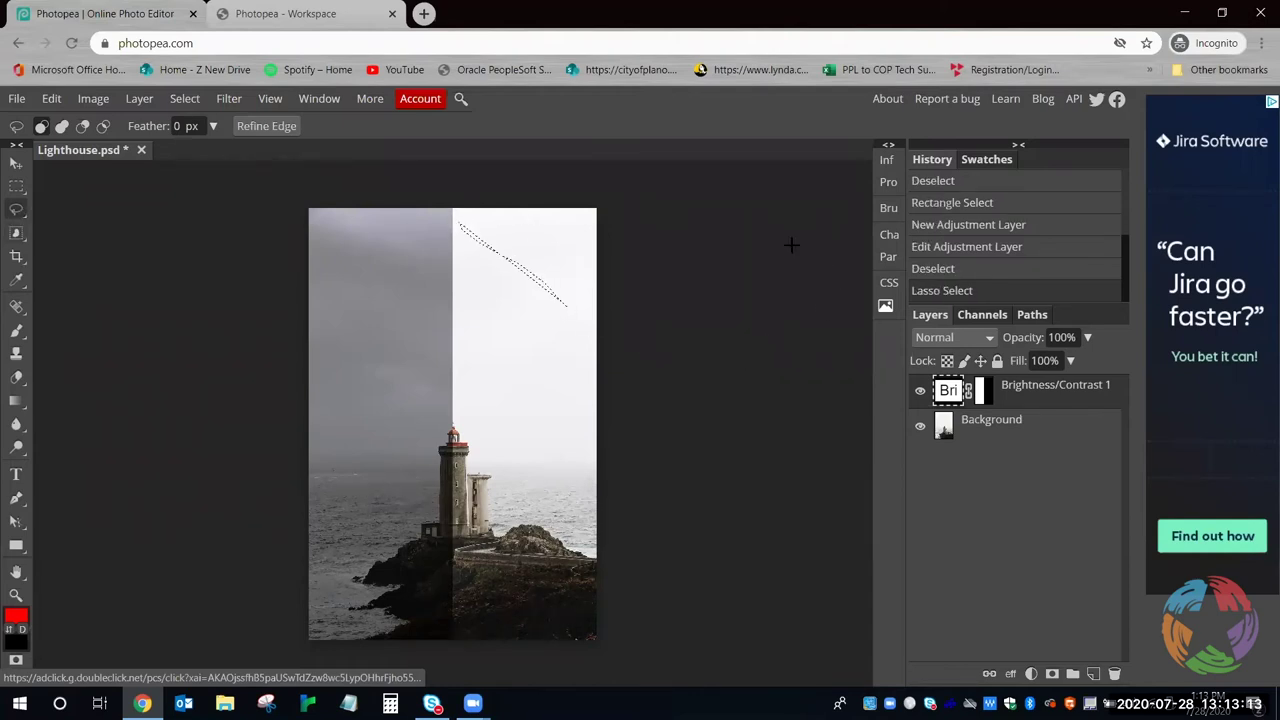
{"action": "left_click", "coordinate": [486, 254]}
{"action": "key", "text": "m"}
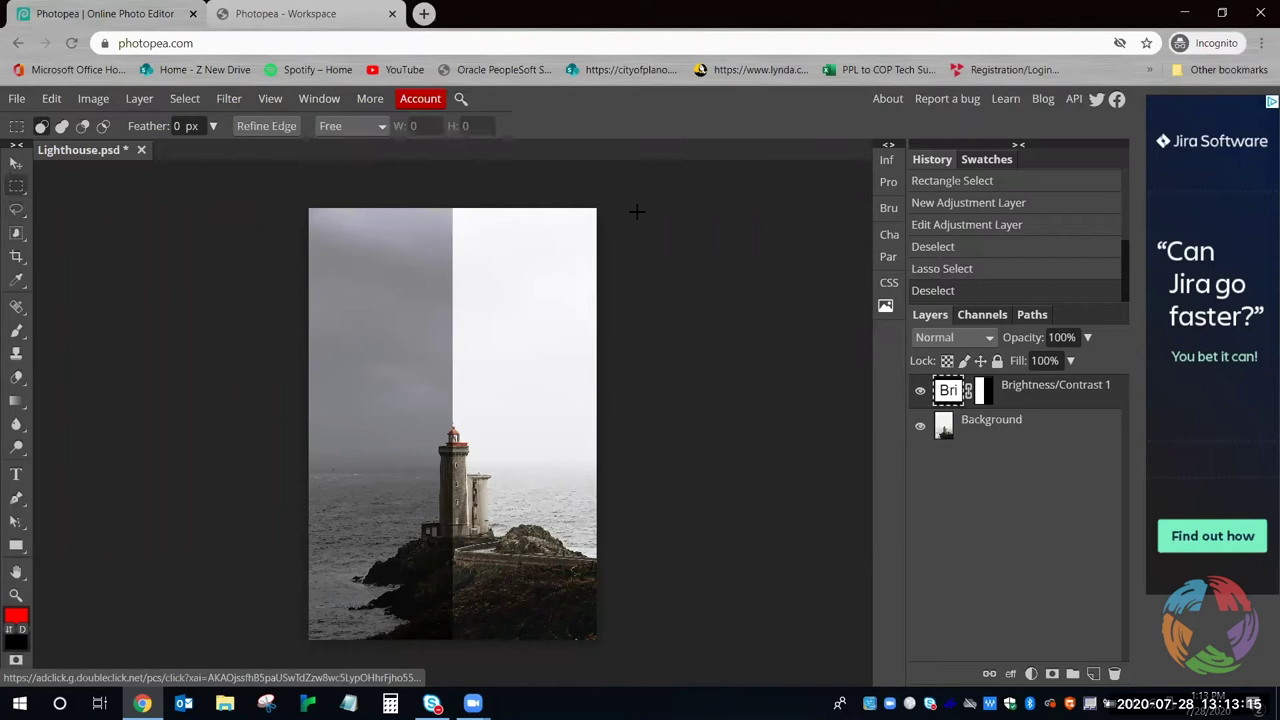
{"action": "left_click_drag", "start_coordinate": [235, 200], "coordinate": [503, 432]}
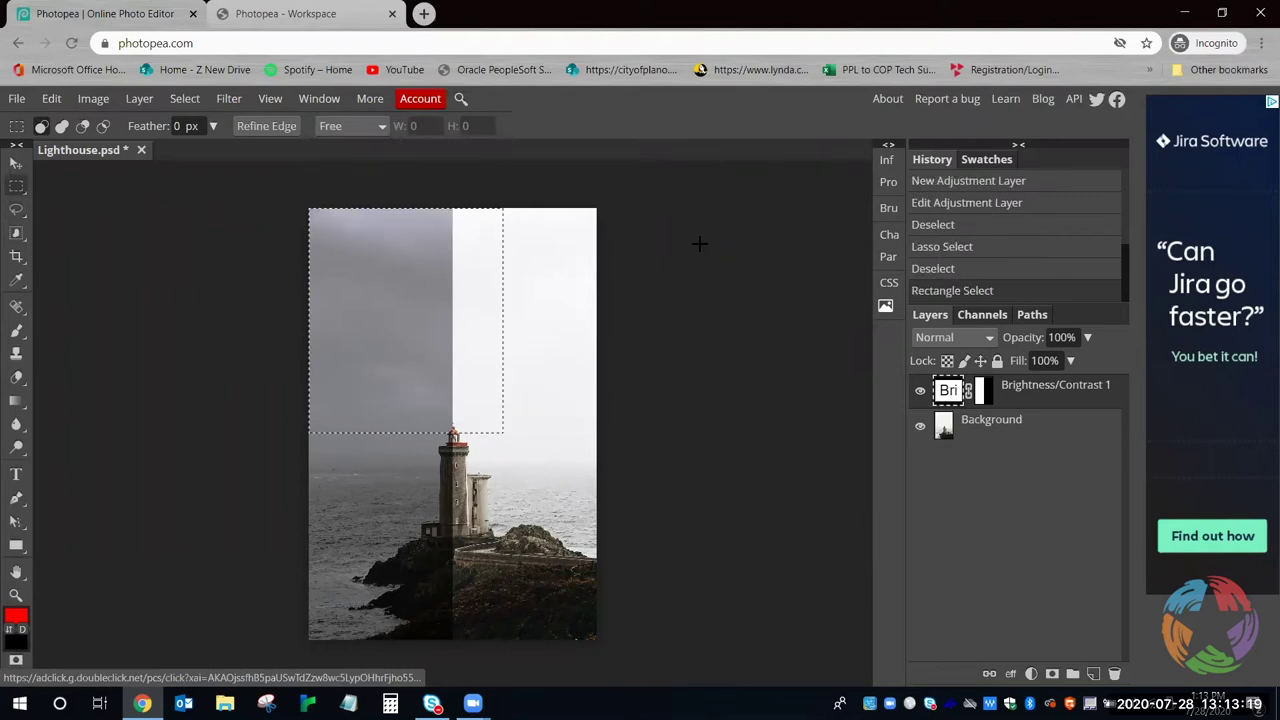
{"action": "left_click", "coordinate": [712, 450]}
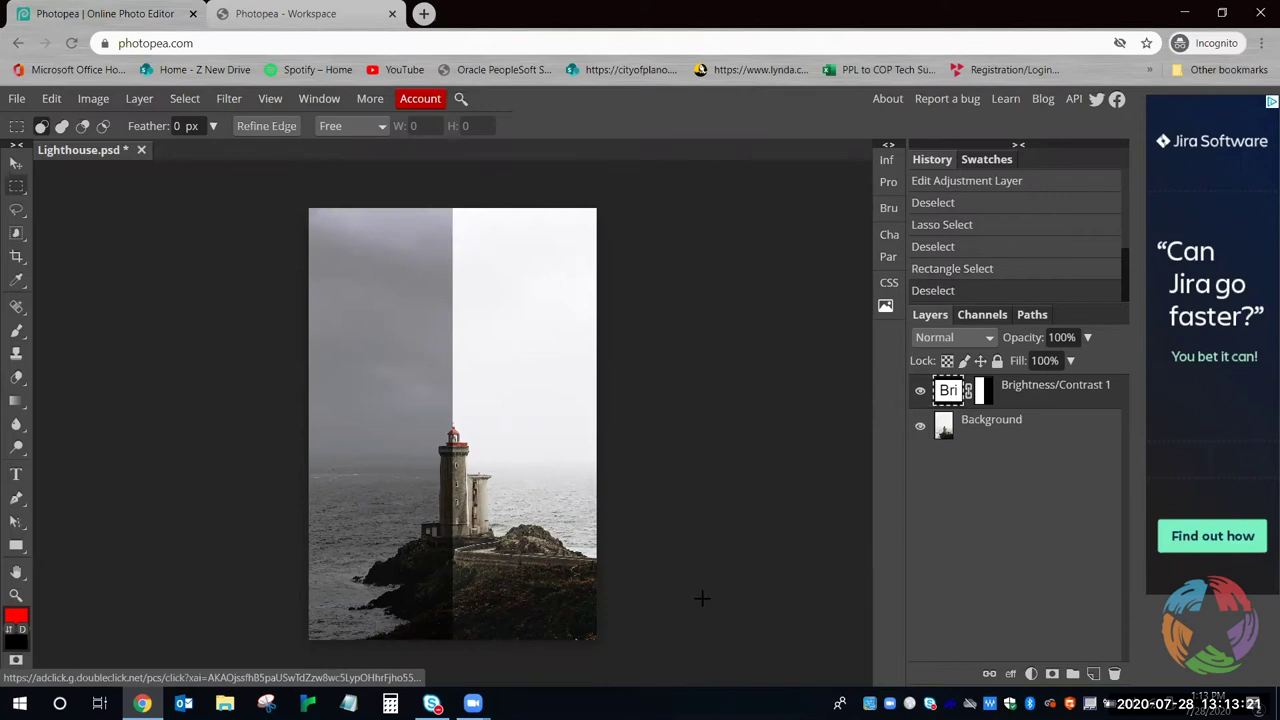
Toggle the Brightness/Contrast layer's visibility to compare the photo, try deleting the layer and undo the deletion
{"action": "left_click", "coordinate": [920, 392]}
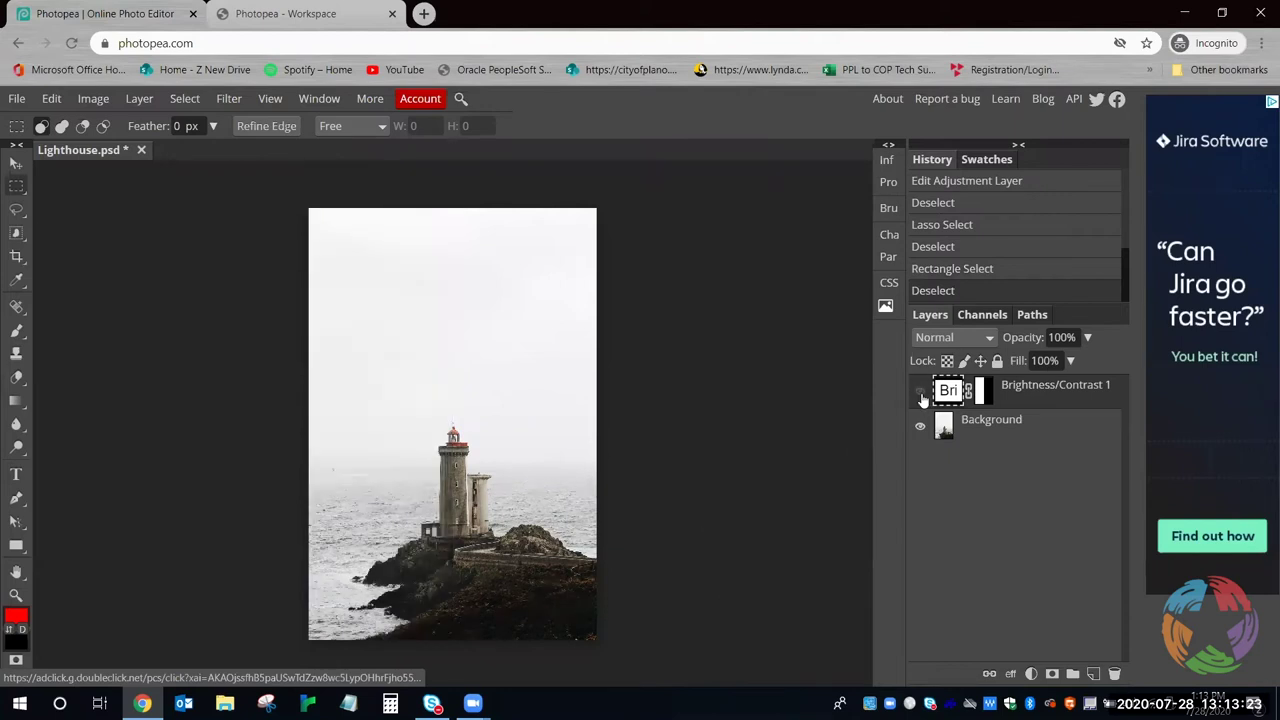
{"action": "left_click", "coordinate": [920, 392]}
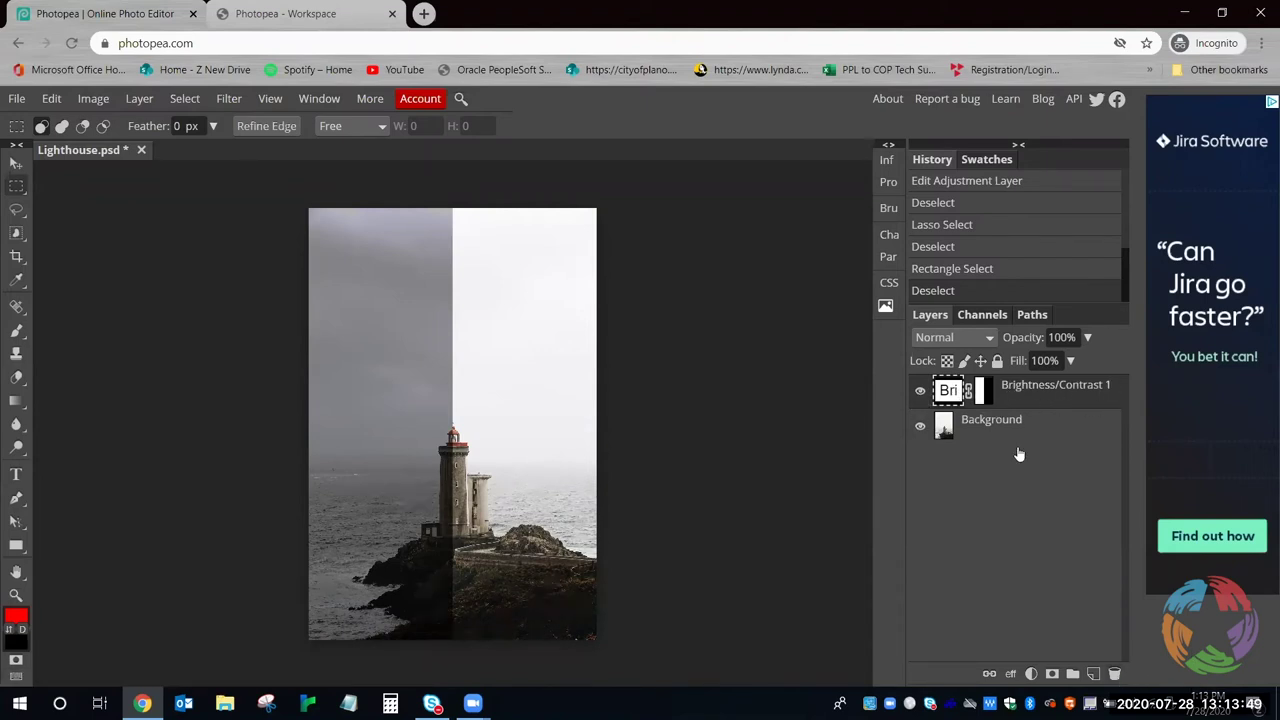
{"action": "left_click", "coordinate": [1114, 673]}
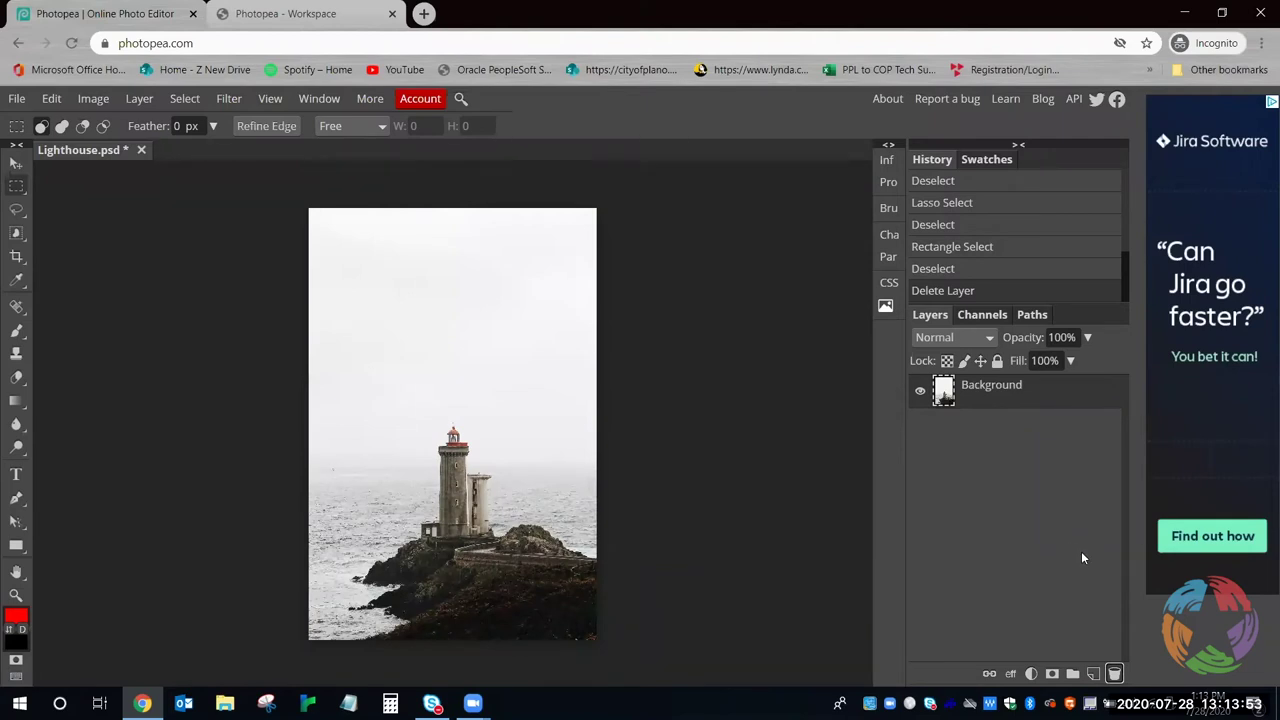
{"action": "key", "text": "ctrl+z"}
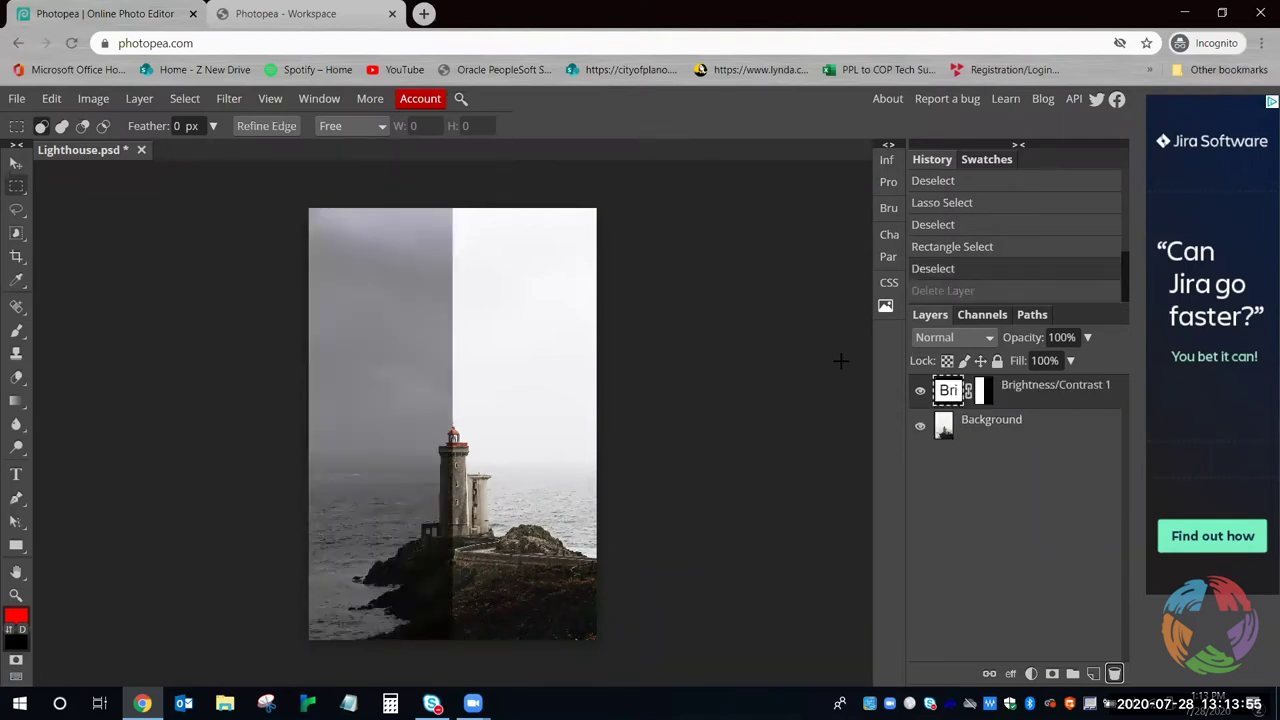
Compare the photo again with the Brightness/Contrast layer hidden and shown, and delete that adjustment layer
{"action": "left_click", "coordinate": [918, 393]}
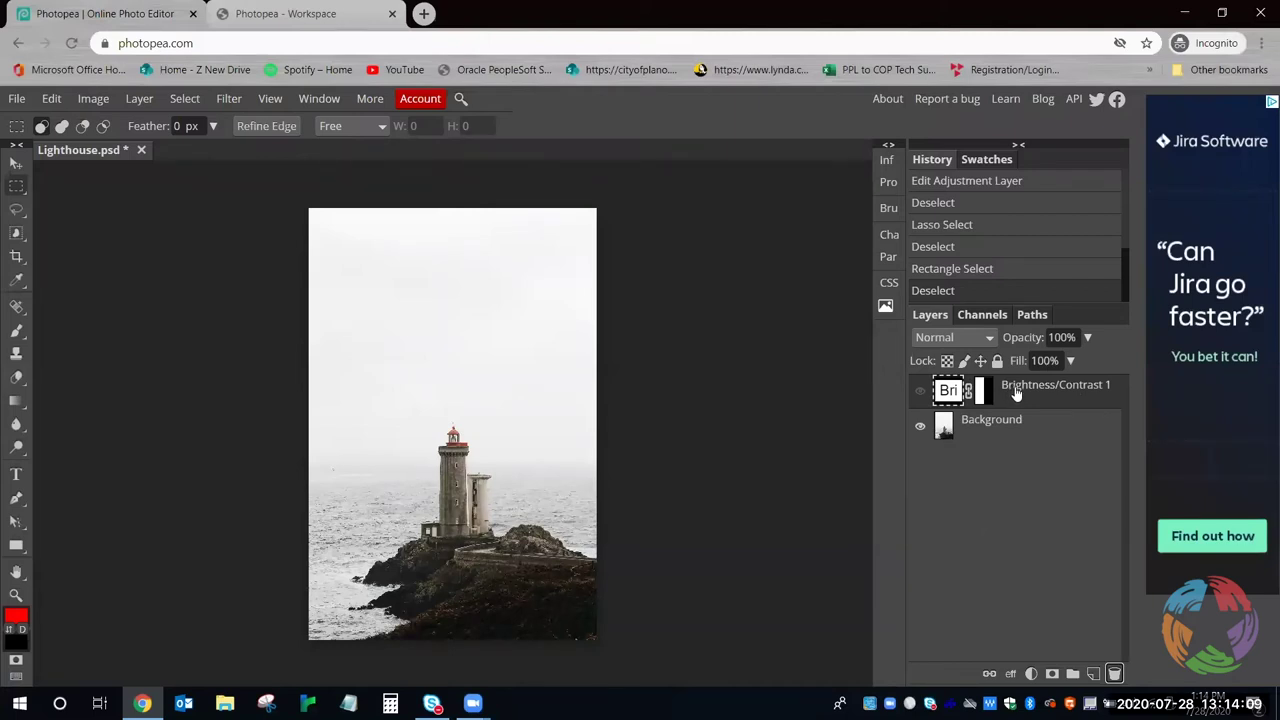
{"action": "left_click", "coordinate": [921, 396]}
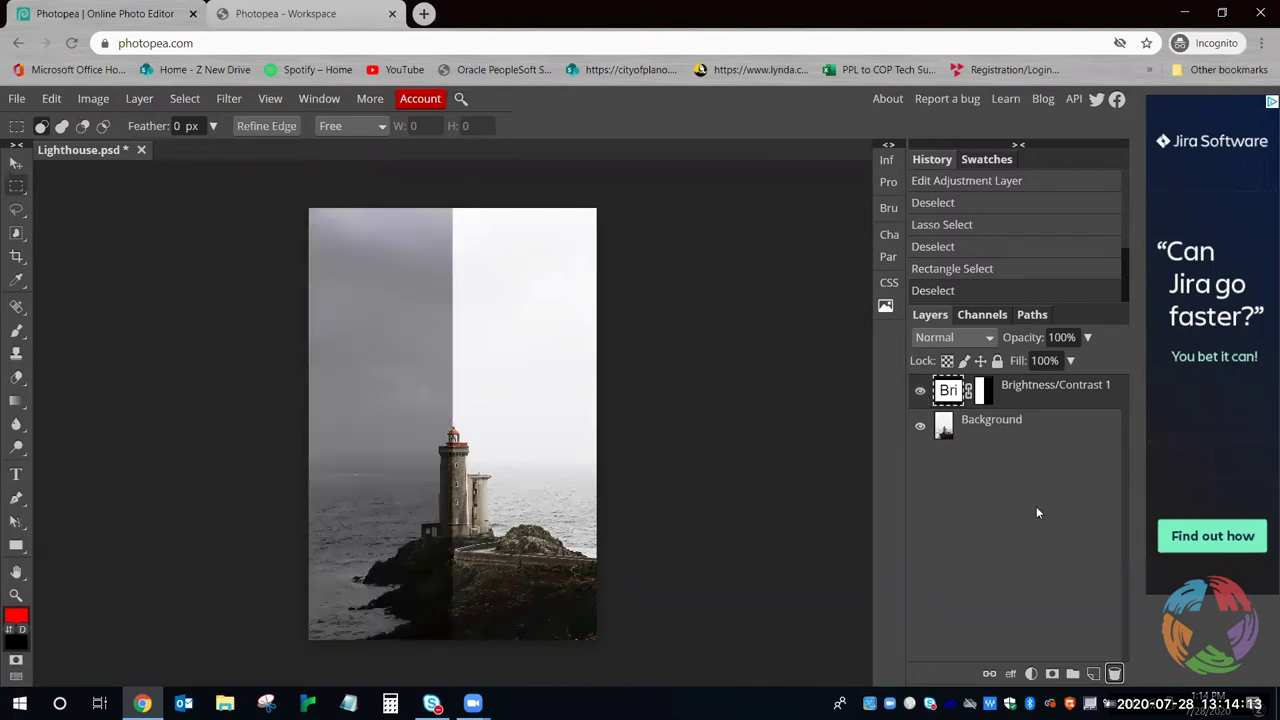
{"action": "left_click", "coordinate": [921, 396]}
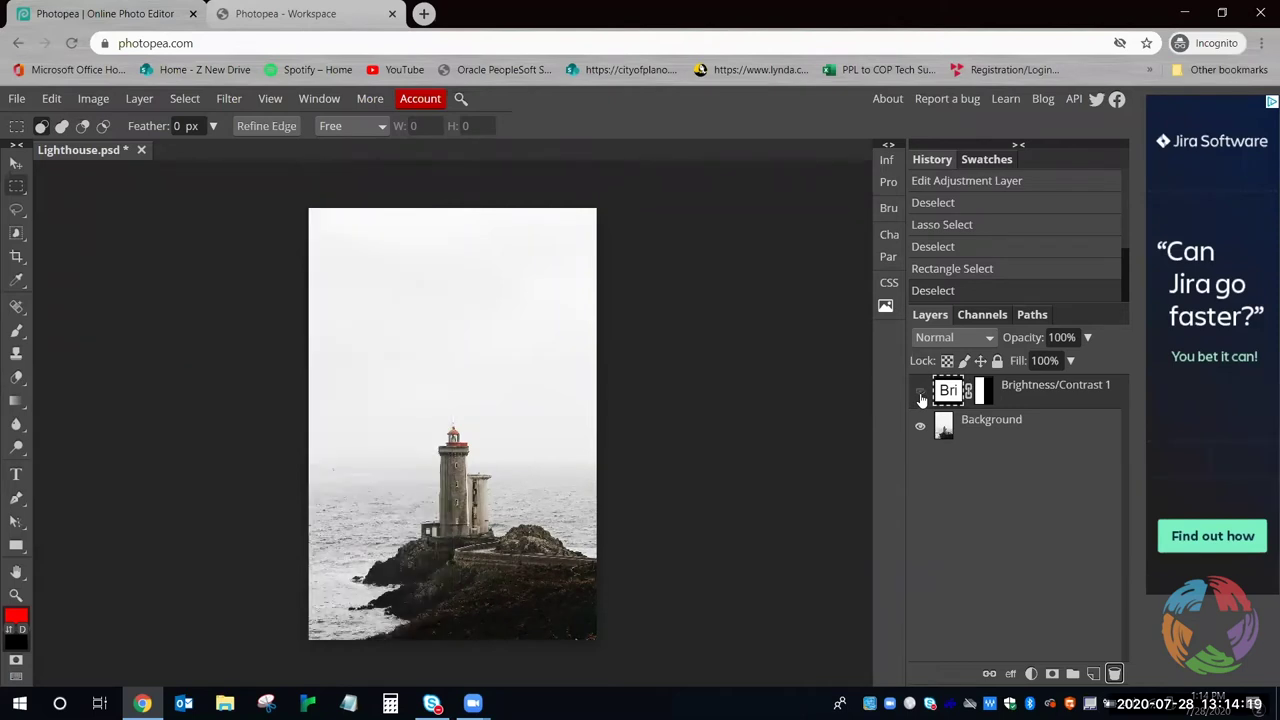
{"action": "left_click", "coordinate": [921, 396]}
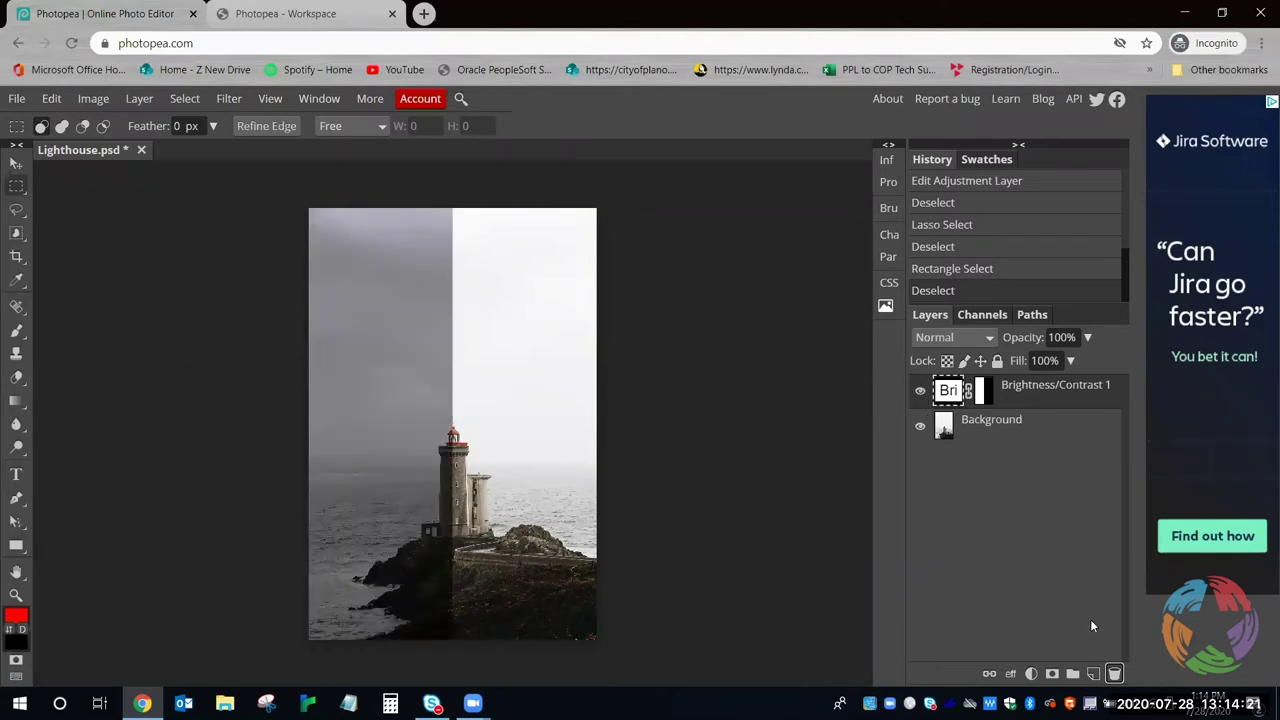
{"action": "left_click", "coordinate": [1115, 674]}
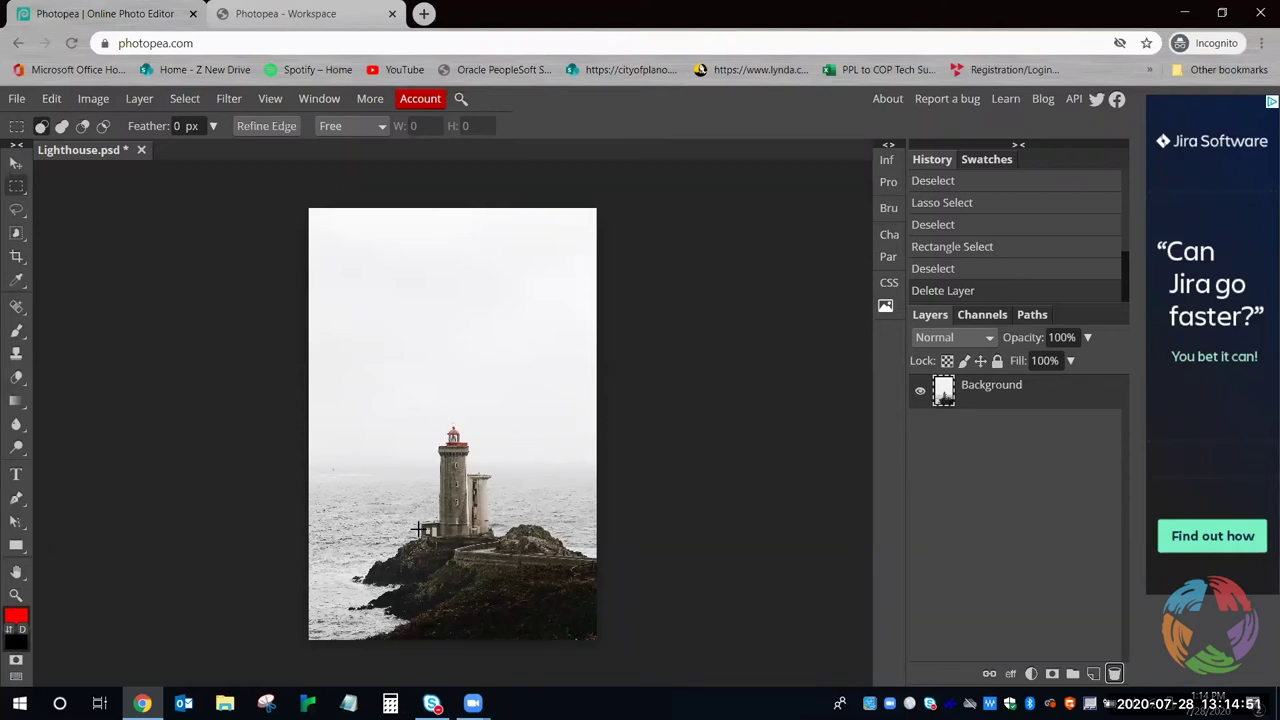
Draw a lasso selection around the lighthouse, its side tower and base building, including a rounded patch of sky beside the lantern
{"action": "left_click", "coordinate": [17, 596]}
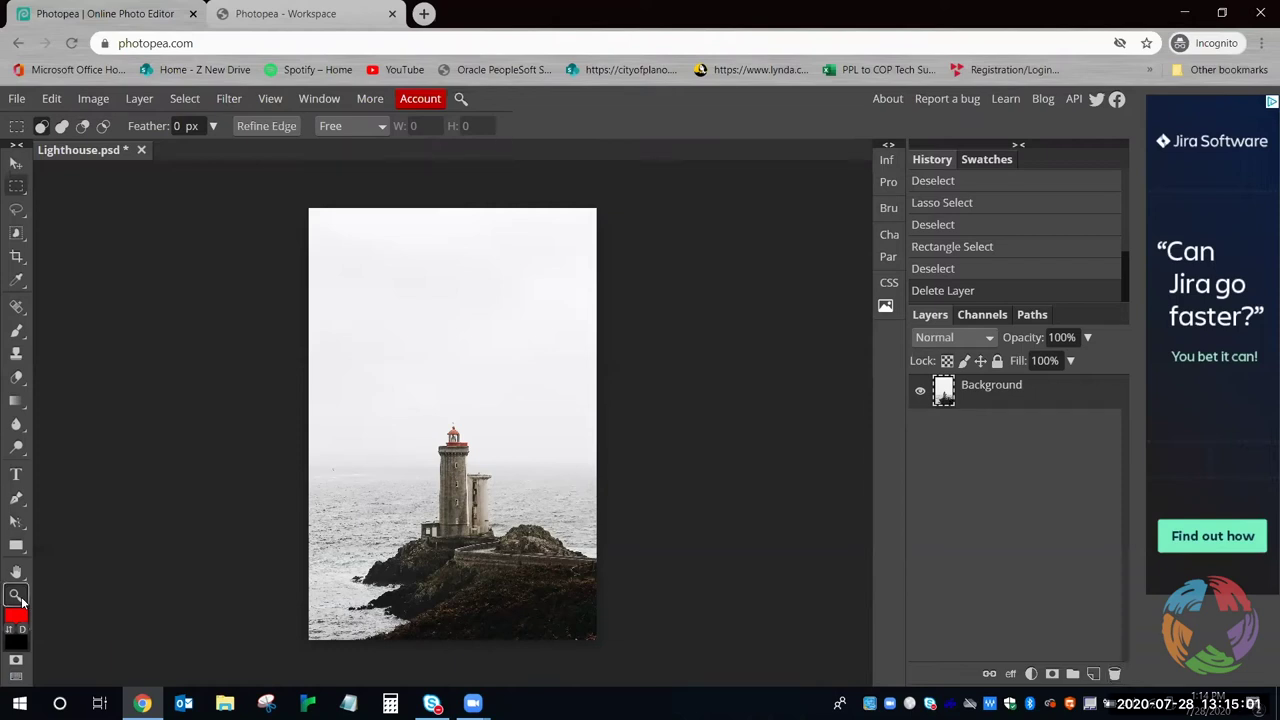
{"action": "left_click", "coordinate": [463, 453]}
{"action": "left_click", "coordinate": [455, 374]}
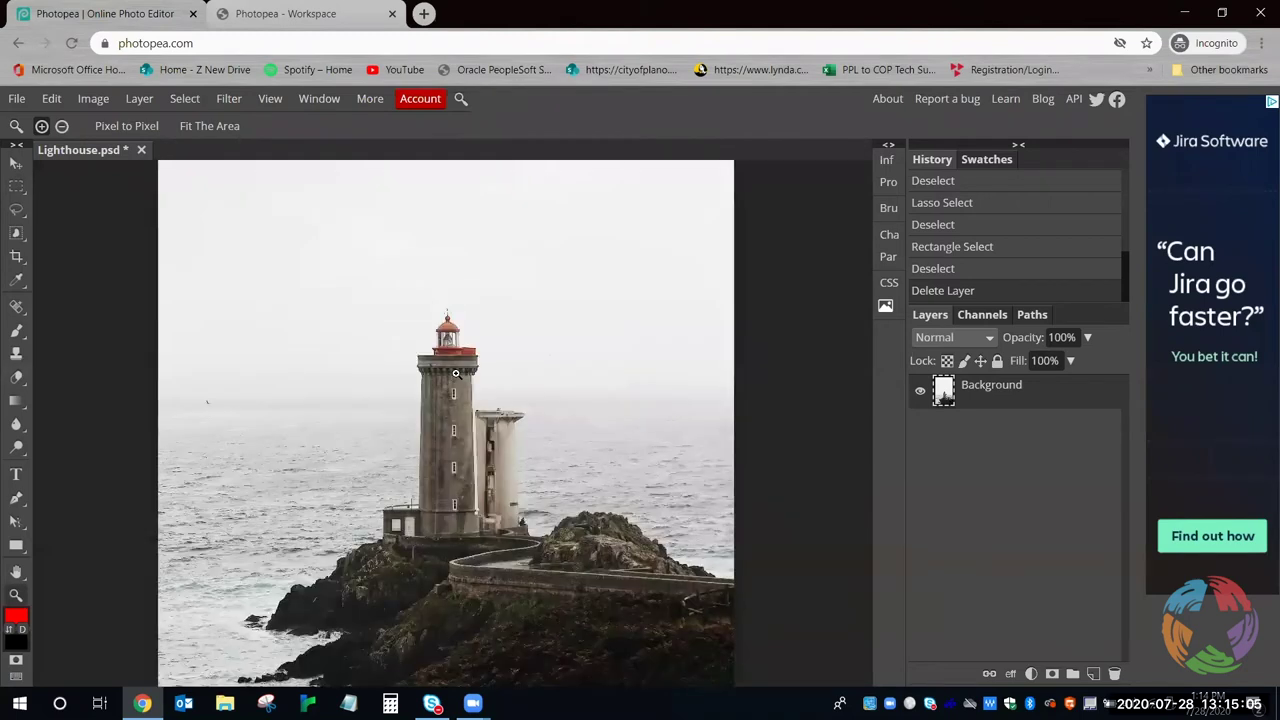
{"action": "left_click", "coordinate": [455, 374]}
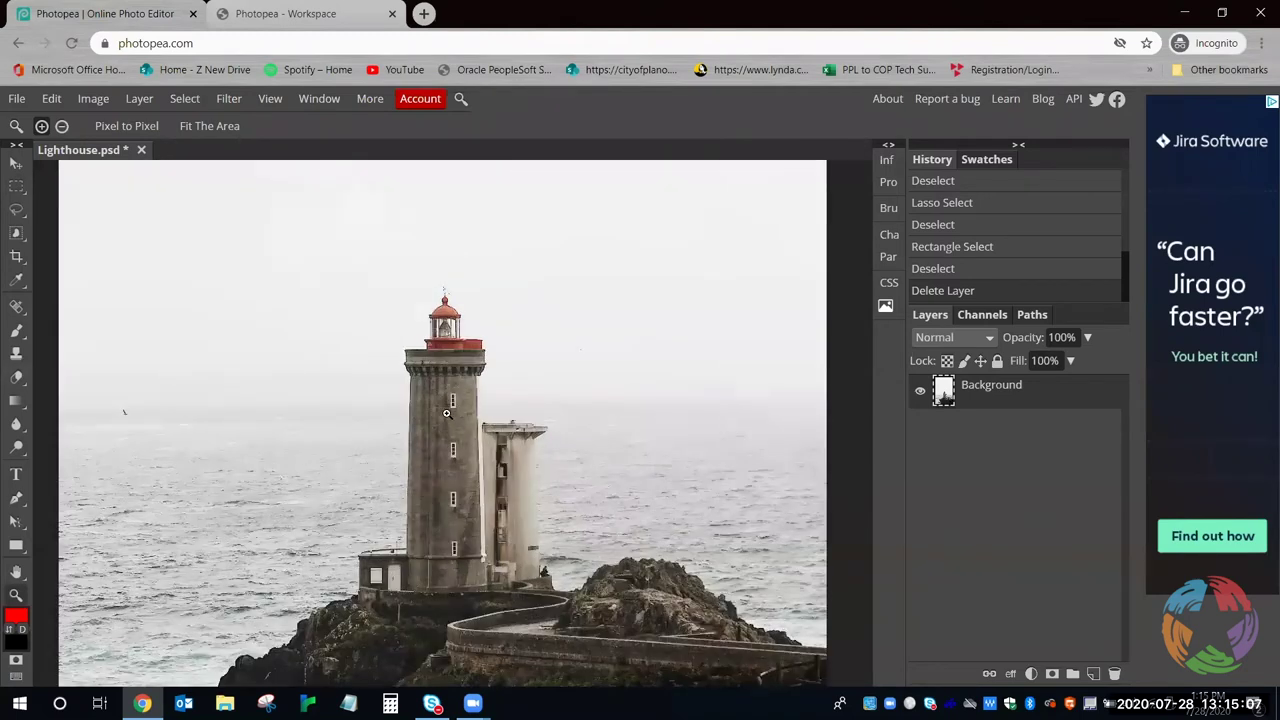
{"action": "left_click", "coordinate": [446, 413]}
{"action": "key", "text": "alt"}
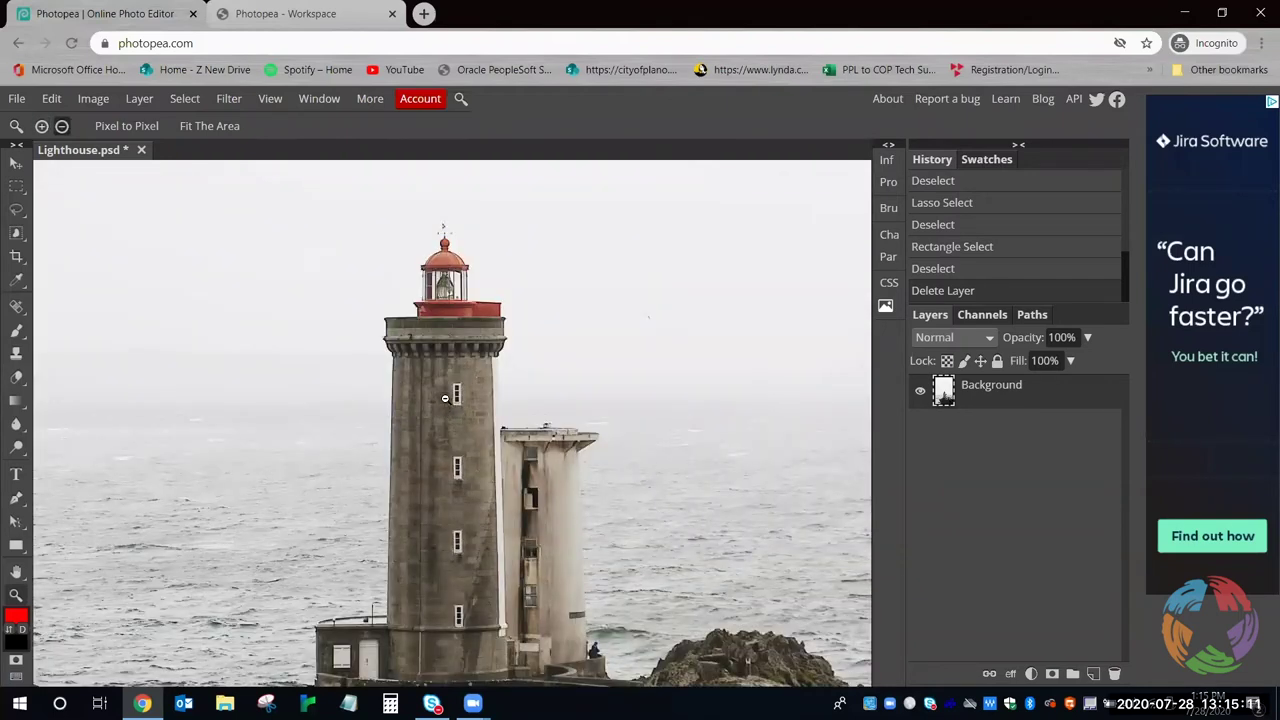
{"action": "left_click", "coordinate": [445, 398], "text": "alt"}
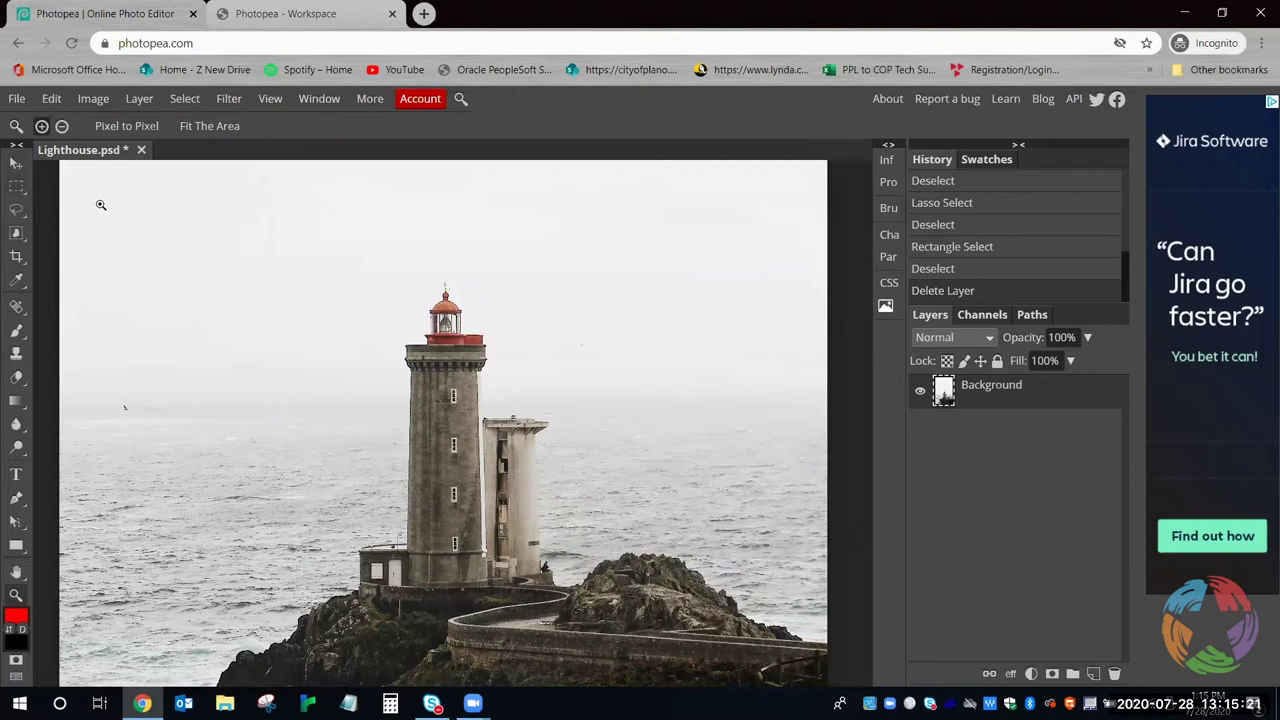
{"action": "left_click", "coordinate": [16, 211]}
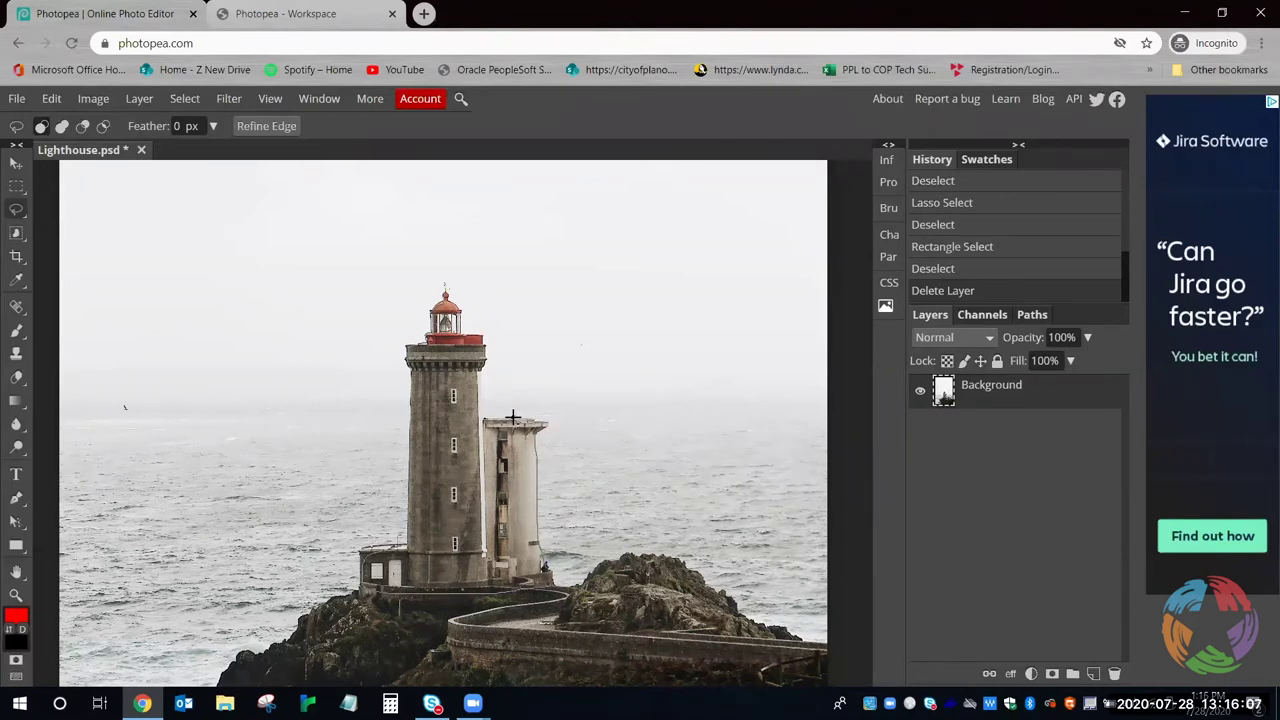
{"action": "mouse_move", "coordinate": [479, 371]}
{"action": "left_mouse_down"}
{"action": "mouse_move", "coordinate": [534, 368]}
{"action": "mouse_move", "coordinate": [537, 333]}
{"action": "mouse_move", "coordinate": [463, 333]}
{"action": "mouse_move", "coordinate": [445, 291]}
{"action": "left_mouse_up"}
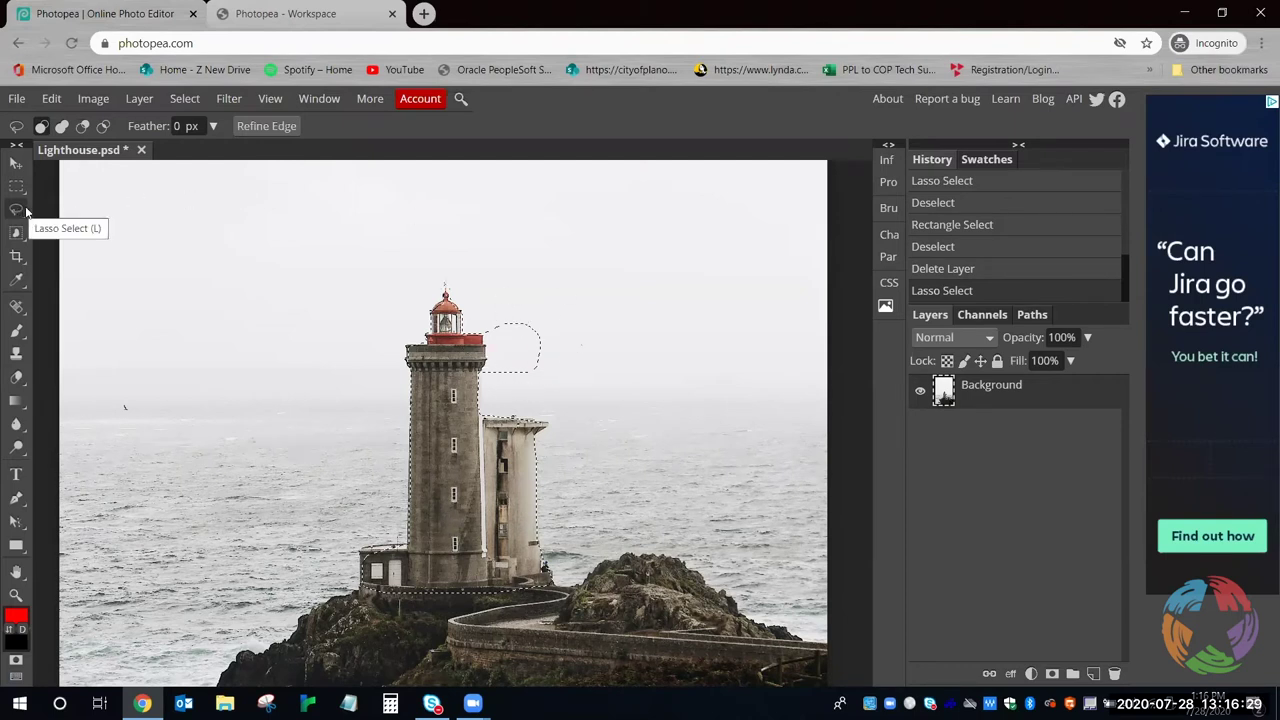
Subtract the rounded patch of sky beside the lantern from the lighthouse selection with the lasso
{"action": "key", "text": "alt"}
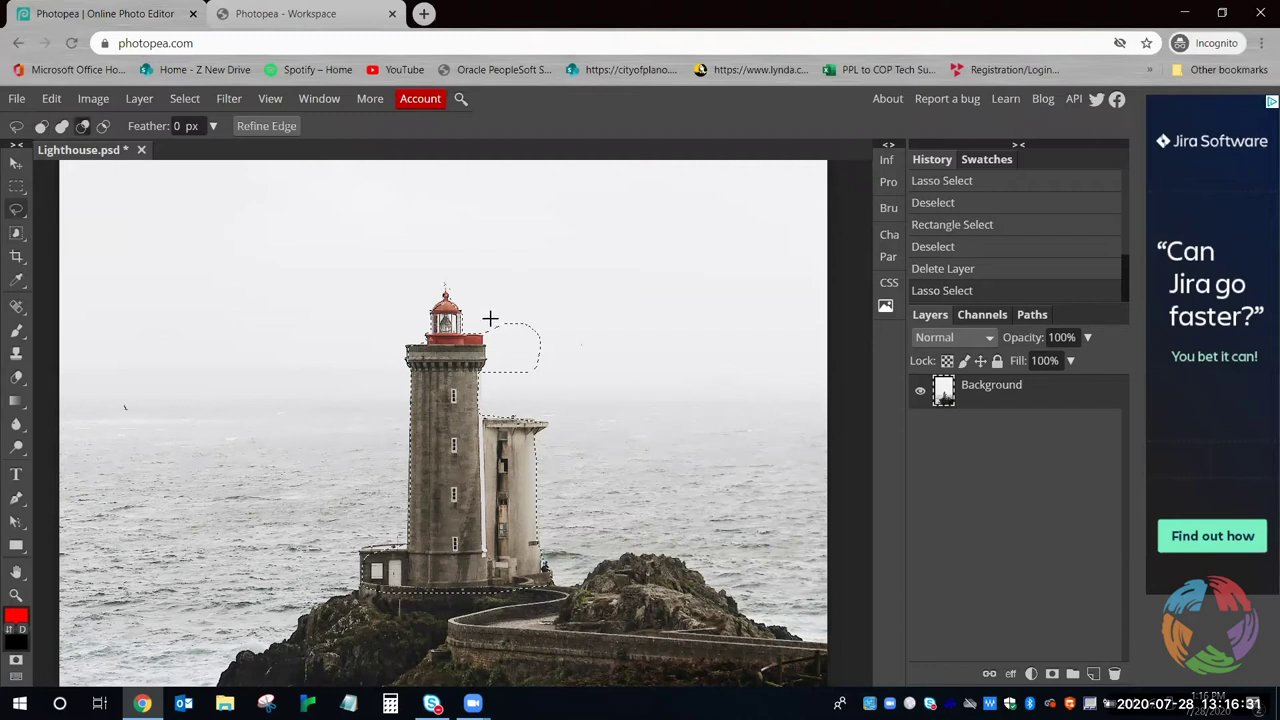
{"action": "mouse_move", "coordinate": [482, 327]}
{"action": "left_mouse_down"}
{"action": "mouse_move", "coordinate": [487, 378]}
{"action": "mouse_move", "coordinate": [507, 385]}
{"action": "mouse_move", "coordinate": [562, 361]}
{"action": "mouse_move", "coordinate": [549, 303]}
{"action": "mouse_move", "coordinate": [482, 326]}
{"action": "left_mouse_up"}
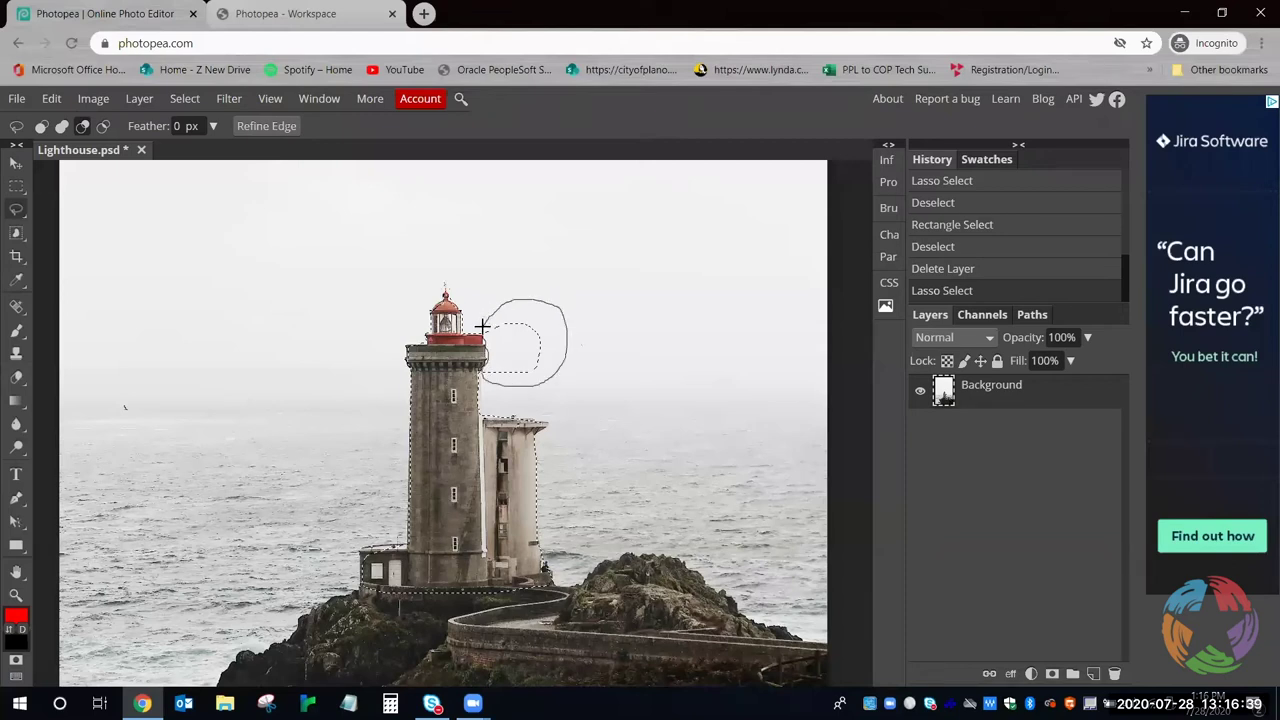
{"action": "left_click_drag", "start_coordinate": [482, 326], "coordinate": [483, 325]}
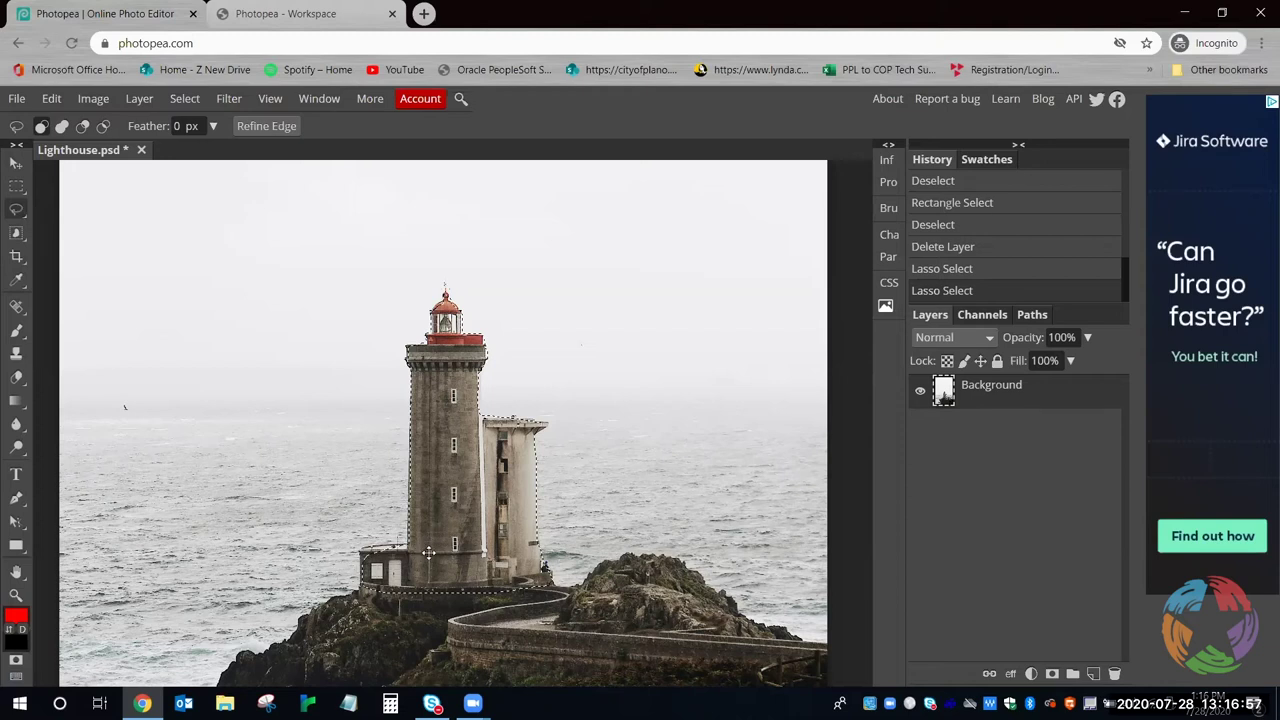
Add the missed edge areas of the small building at the lighthouse's base to the lasso selection
{"action": "key", "text": "shift"}
{"action": "left_click_drag", "start_coordinate": [366, 549], "coordinate": [378, 582]}
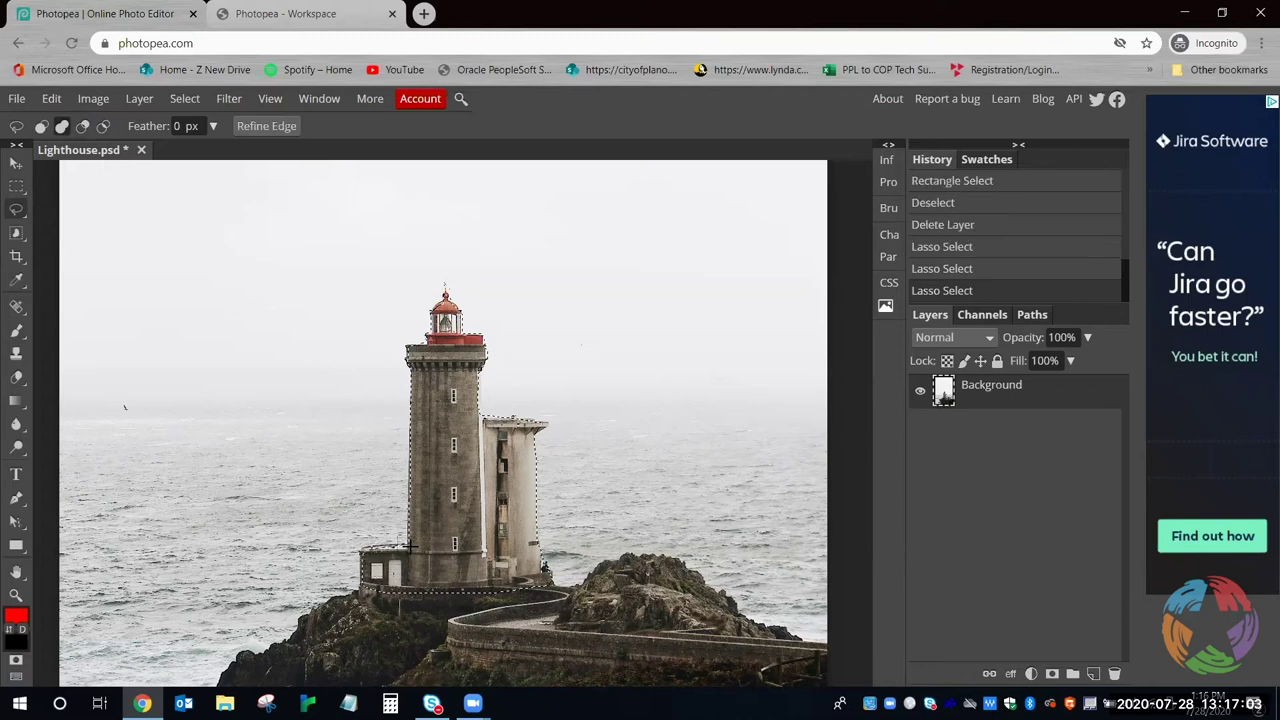
{"action": "mouse_move", "coordinate": [381, 591]}
{"action": "left_mouse_down"}
{"action": "mouse_move", "coordinate": [408, 545]}
{"action": "mouse_move", "coordinate": [372, 548]}
{"action": "mouse_move", "coordinate": [376, 572]}
{"action": "left_mouse_up"}
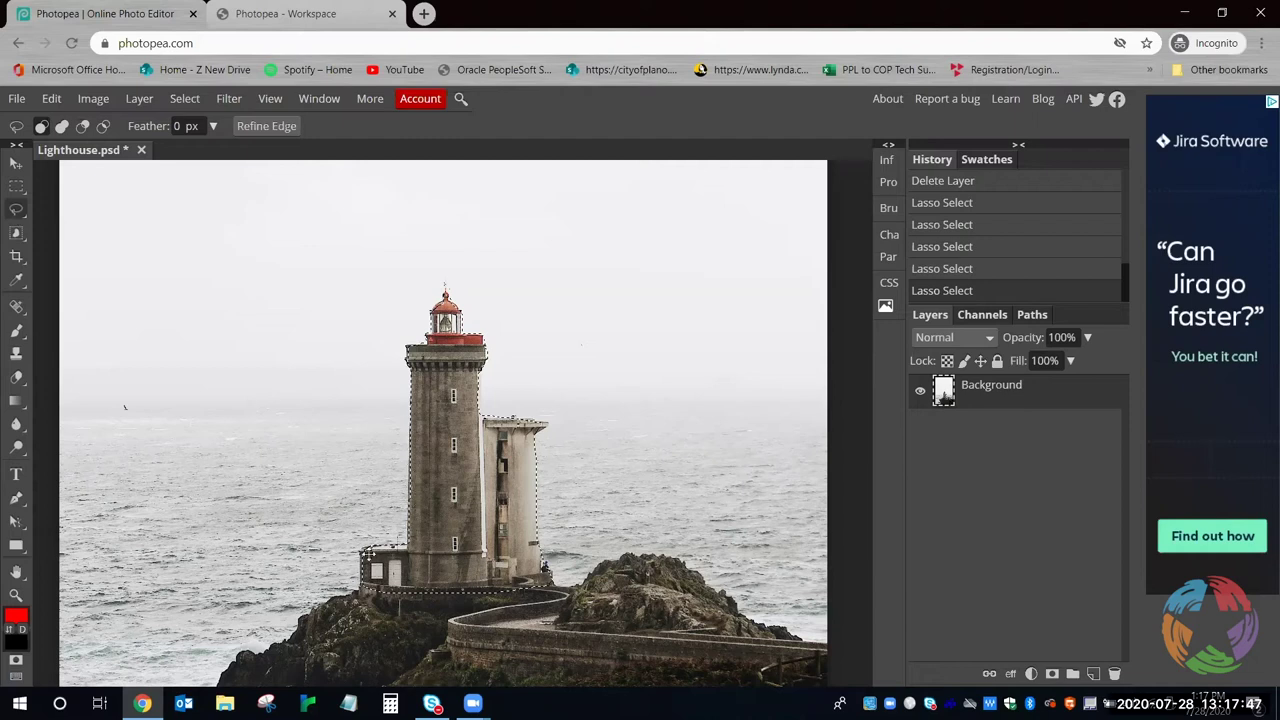
Feather the lighthouse selection by 10 px without applying it at the canvas bounds
{"action": "right_click", "coordinate": [444, 399]}
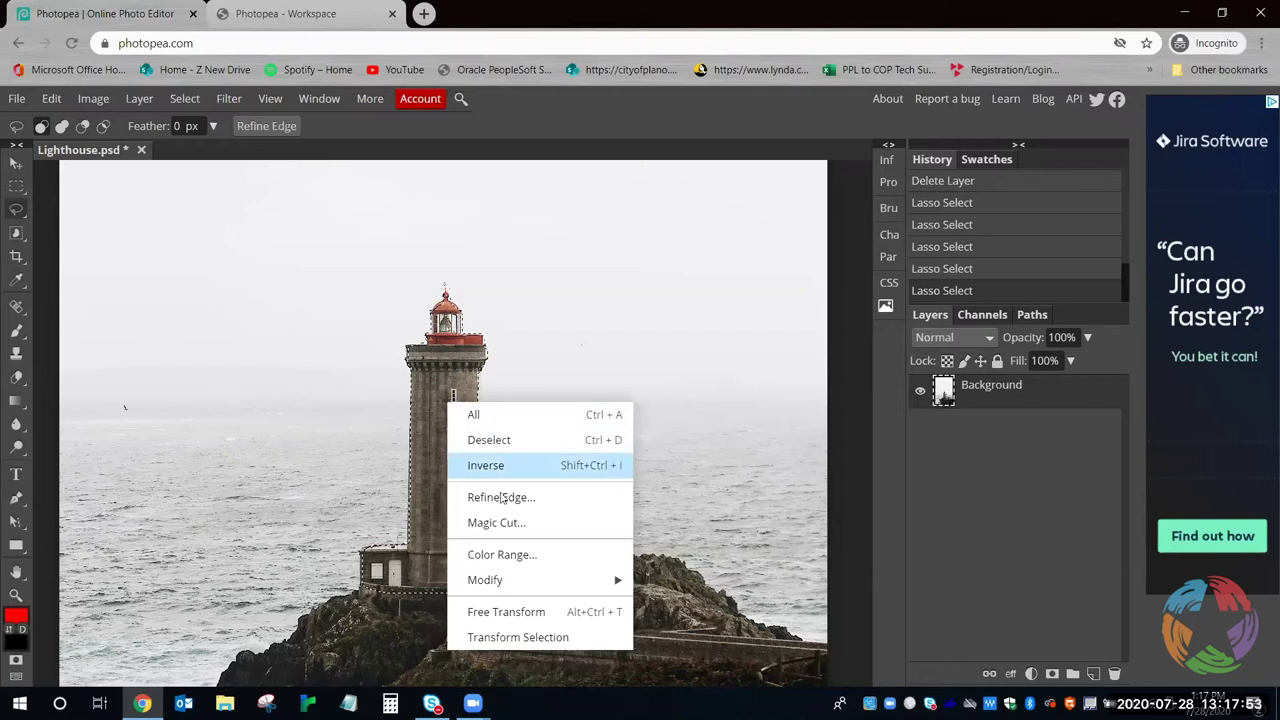
{"action": "mouse_move", "coordinate": [522, 581]}
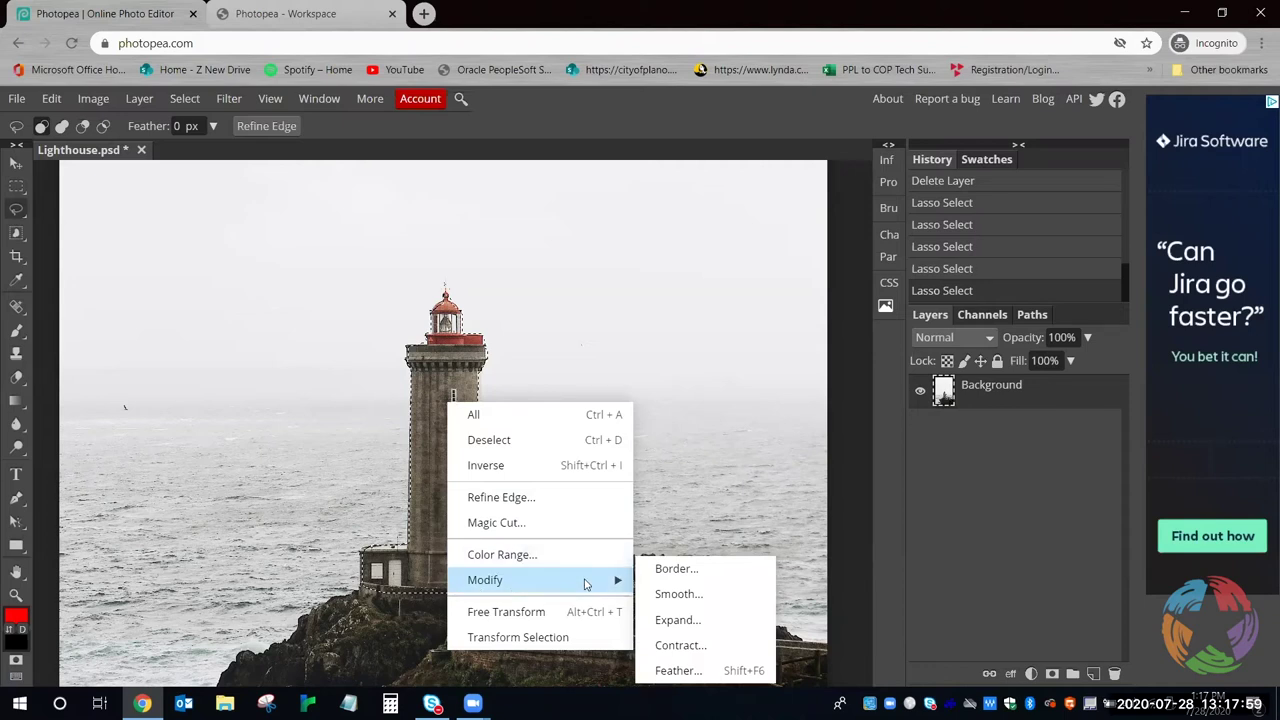
{"action": "left_click", "coordinate": [727, 672]}
{"action": "left_click", "coordinate": [197, 260]}
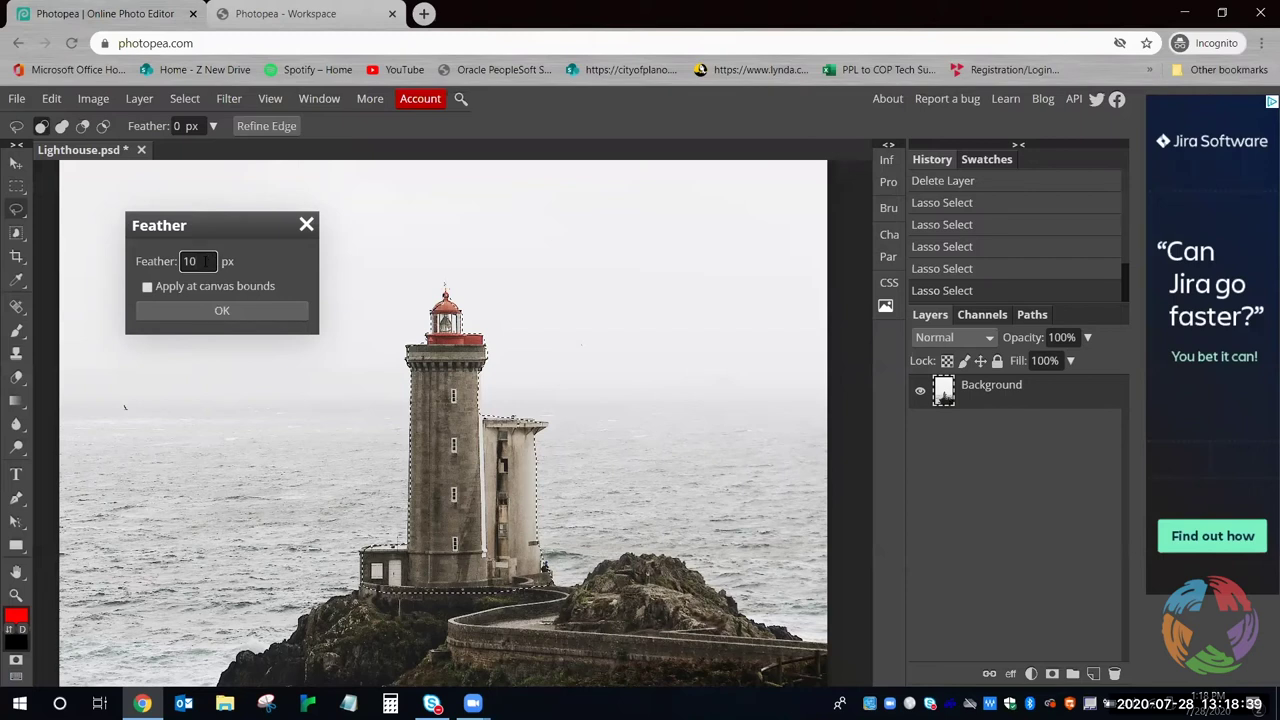
{"action": "left_click", "coordinate": [220, 313]}
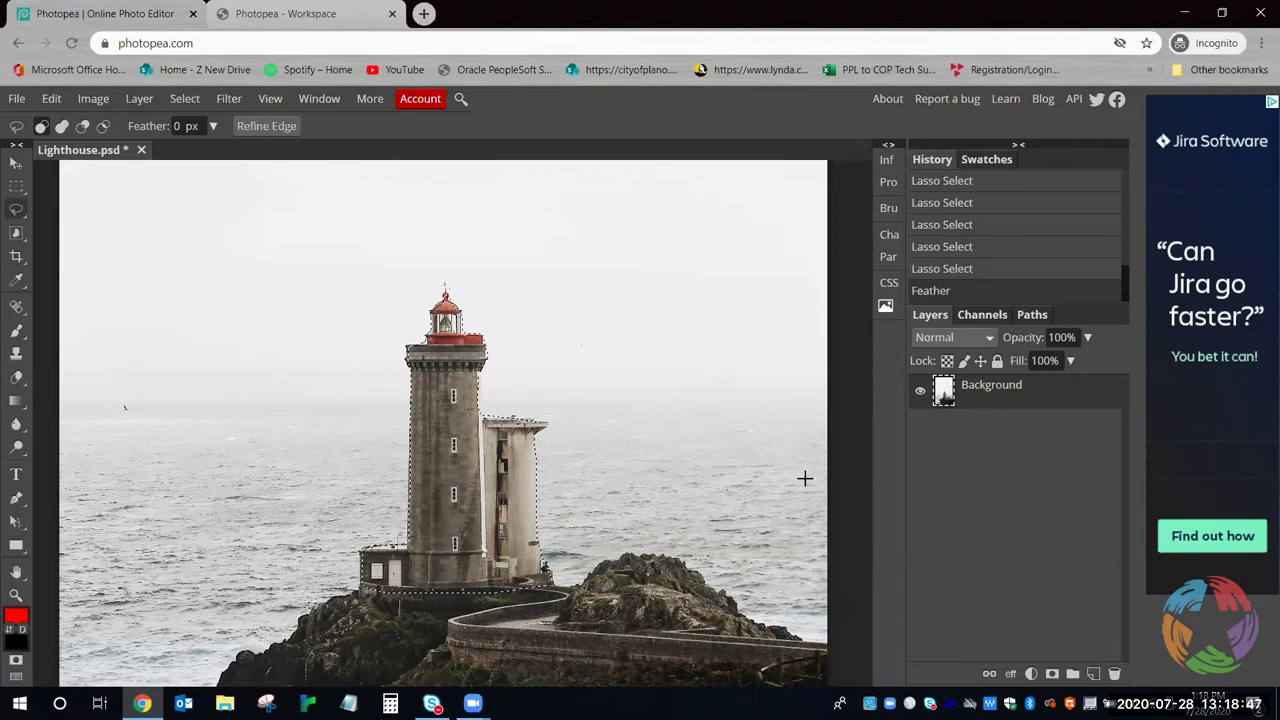
Add a Hue/Saturation adjustment layer limited to the selected lighthouse, set its saturation to 29 and close its properties
{"action": "left_click", "coordinate": [1032, 675]}
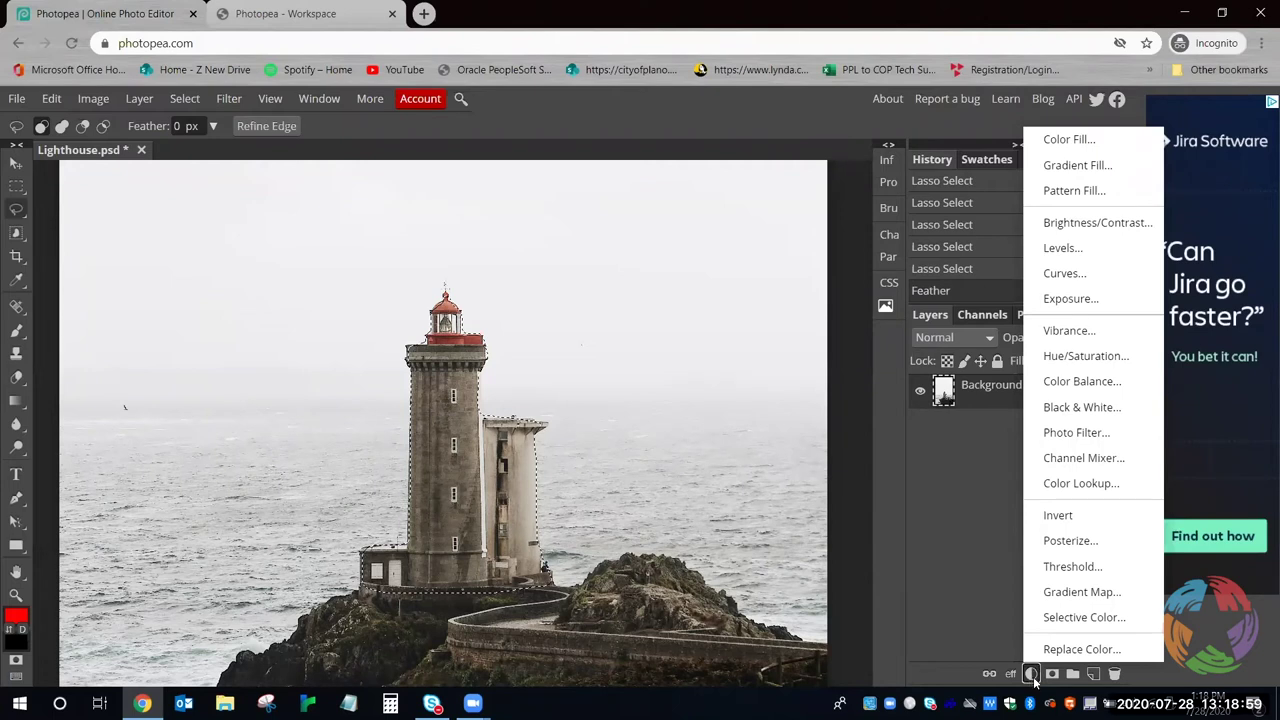
{"action": "left_click", "coordinate": [1082, 358]}
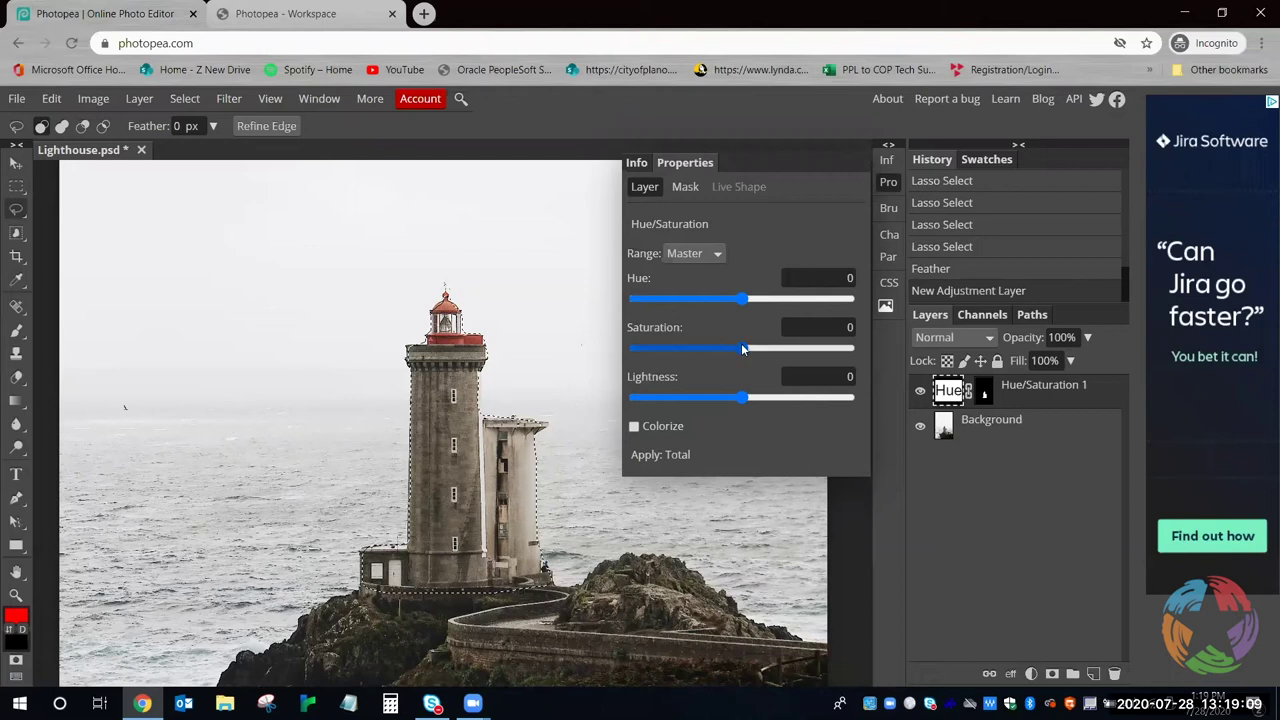
{"action": "left_click_drag", "start_coordinate": [744, 349], "coordinate": [772, 349]}
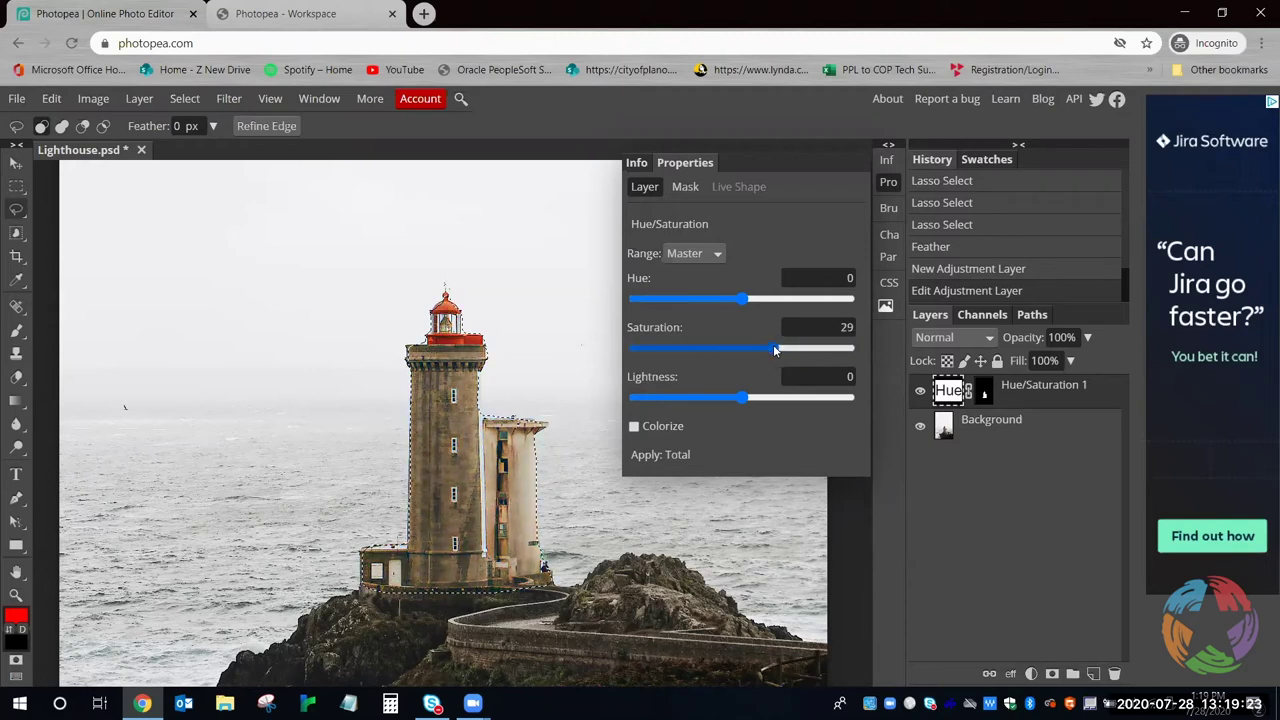
{"action": "left_click", "coordinate": [888, 182]}
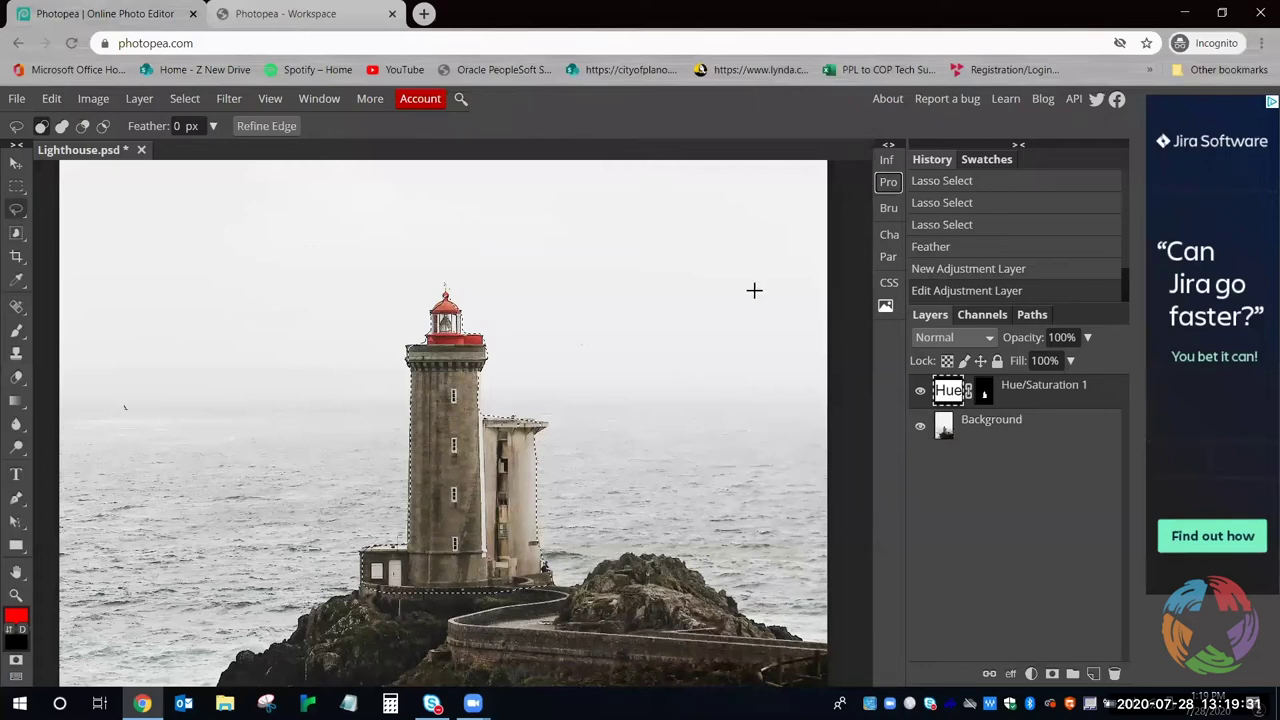
Deselect the lighthouse, fit the photo in view and toggle the Hue/Saturation layer off and on to compare the result
{"action": "key", "text": "ctrl+d"}
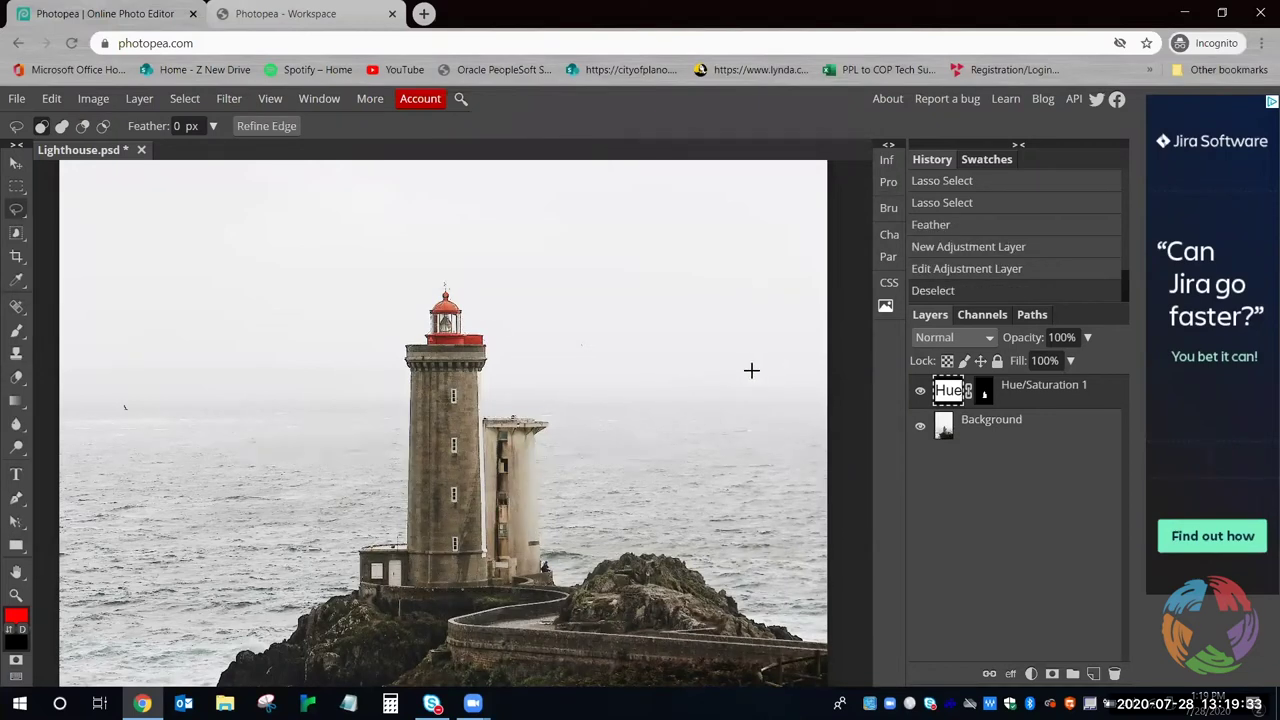
{"action": "key", "text": "z"}
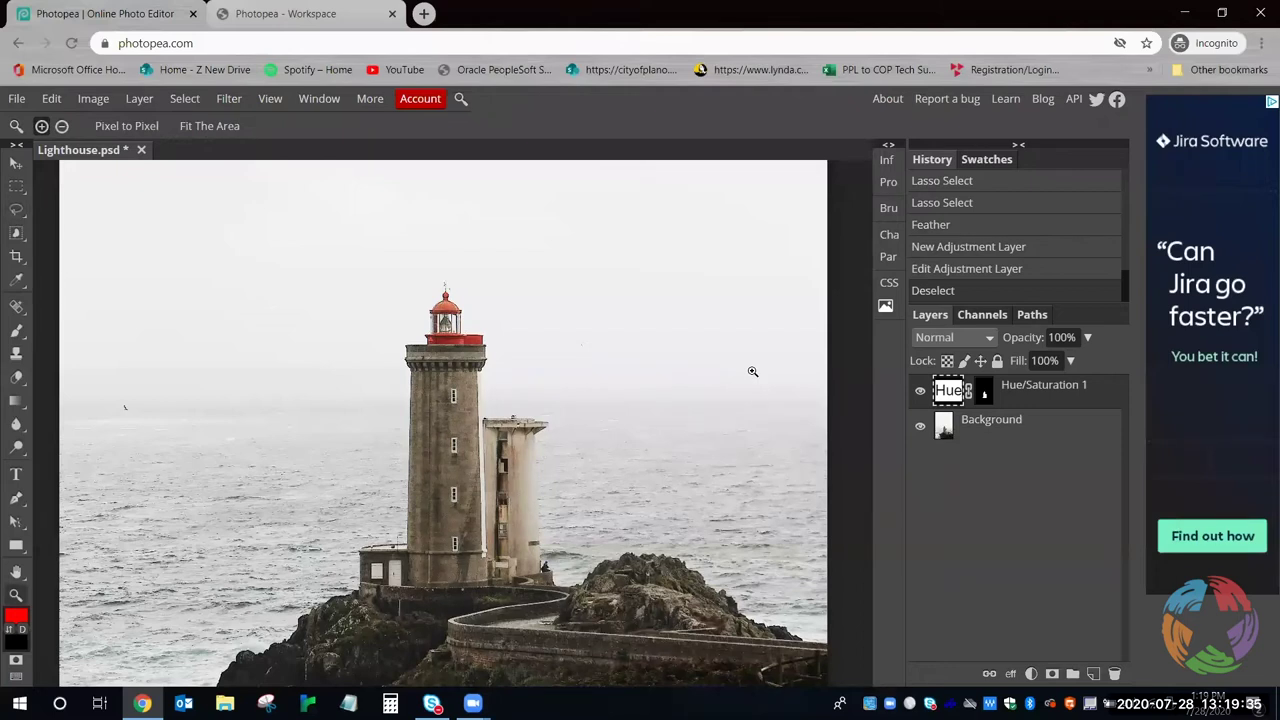
{"action": "key", "text": "alt"}
{"action": "left_click", "coordinate": [742, 420], "text": "alt"}
{"action": "left_click", "coordinate": [741, 420], "text": "alt"}
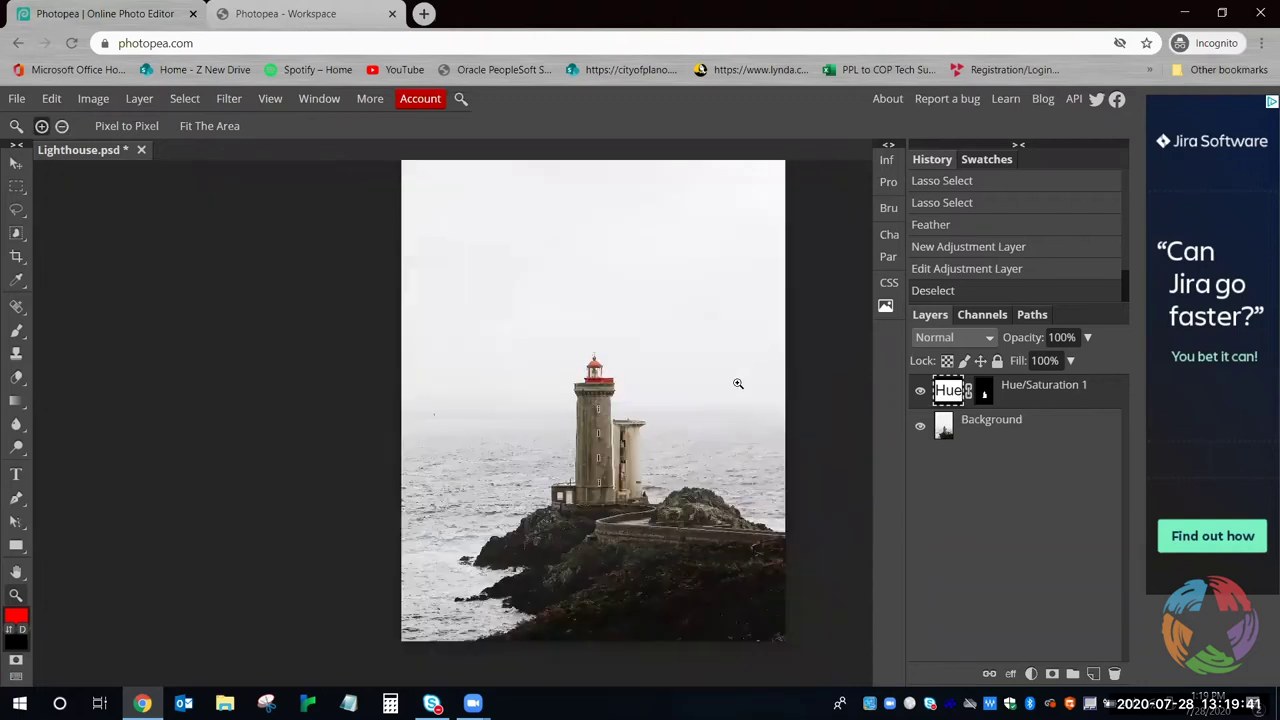
{"action": "left_click_drag", "start_coordinate": [734, 289], "coordinate": [624, 318]}
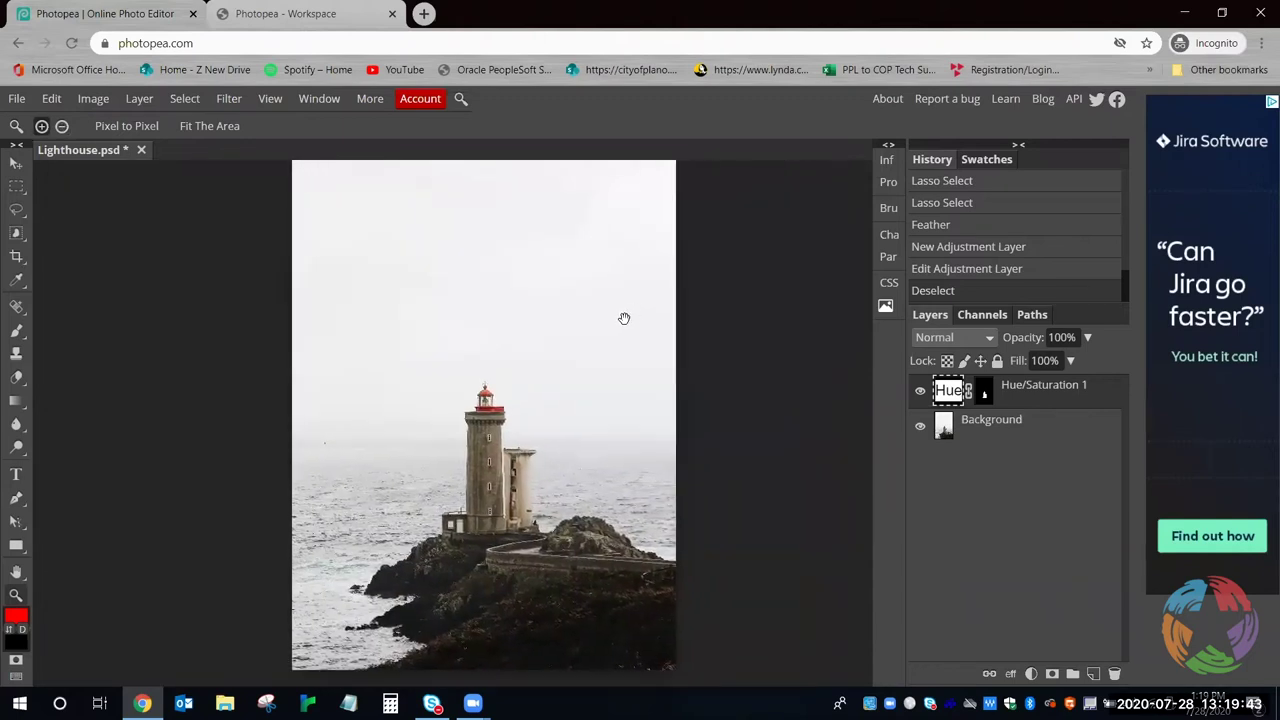
{"action": "left_click", "coordinate": [921, 392]}
{"action": "left_click", "coordinate": [921, 395]}
Compare the lighthouse with the Hue/Saturation adjustment hidden and shown, both close up and with more of the photo in view
{"action": "left_click", "coordinate": [519, 403]}
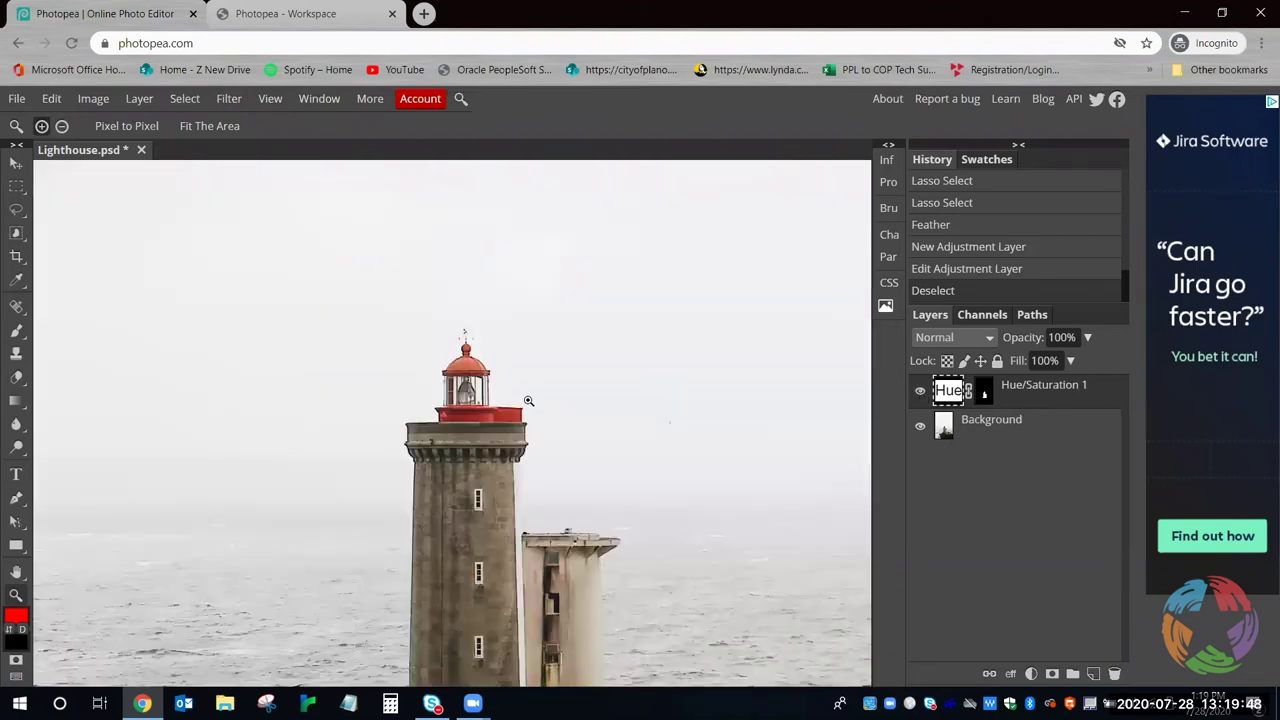
{"action": "left_click", "coordinate": [921, 395]}
{"action": "left_click", "coordinate": [706, 397], "text": "alt"}
{"action": "left_click", "coordinate": [706, 397], "text": "alt"}
{"action": "left_click", "coordinate": [694, 394], "text": "alt"}
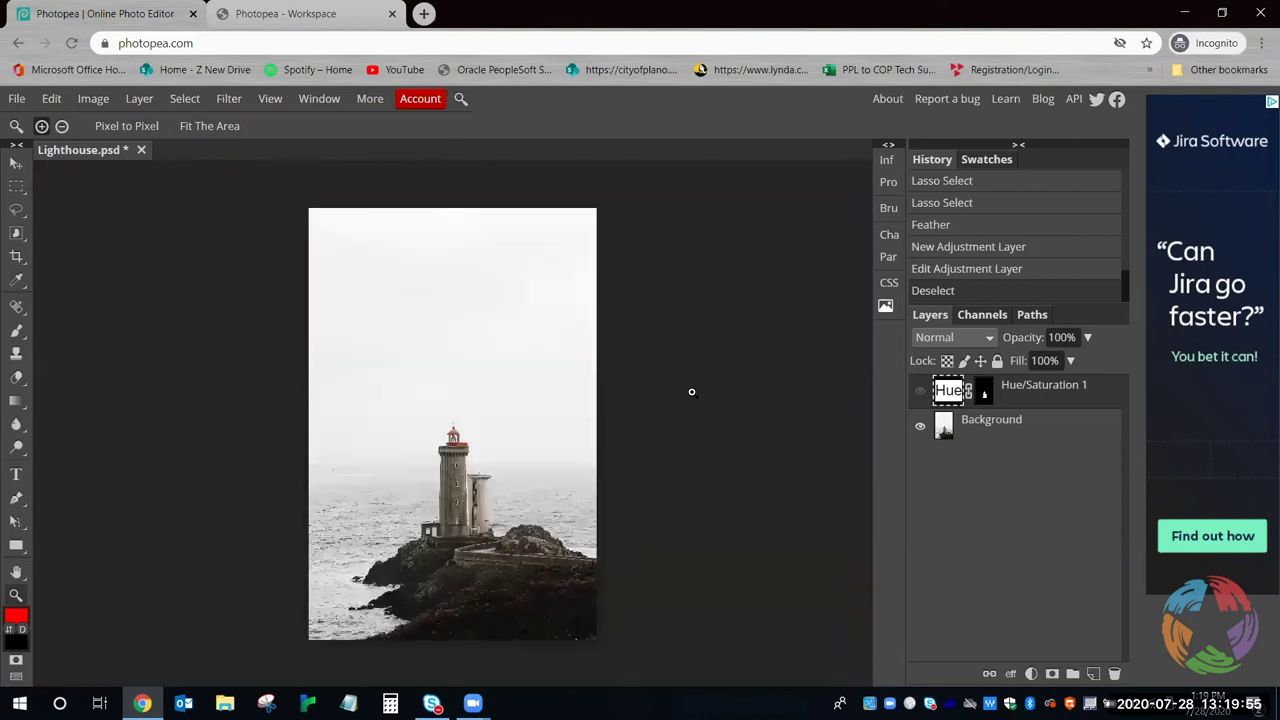
{"action": "left_click", "coordinate": [514, 463]}
{"action": "left_click", "coordinate": [920, 391]}
{"action": "left_click", "coordinate": [430, 442]}
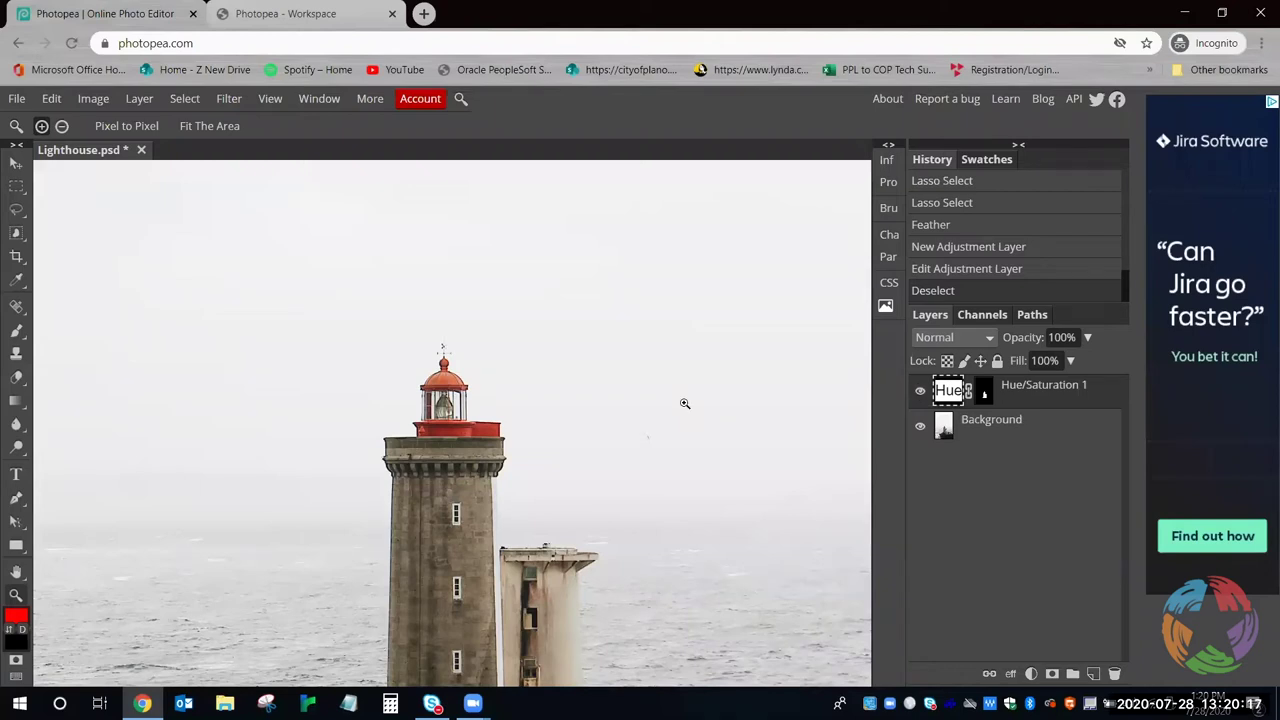
{"action": "key", "text": "alt"}
{"action": "left_click", "coordinate": [684, 403], "text": "alt"}
{"action": "left_click", "coordinate": [684, 403], "text": "alt"}
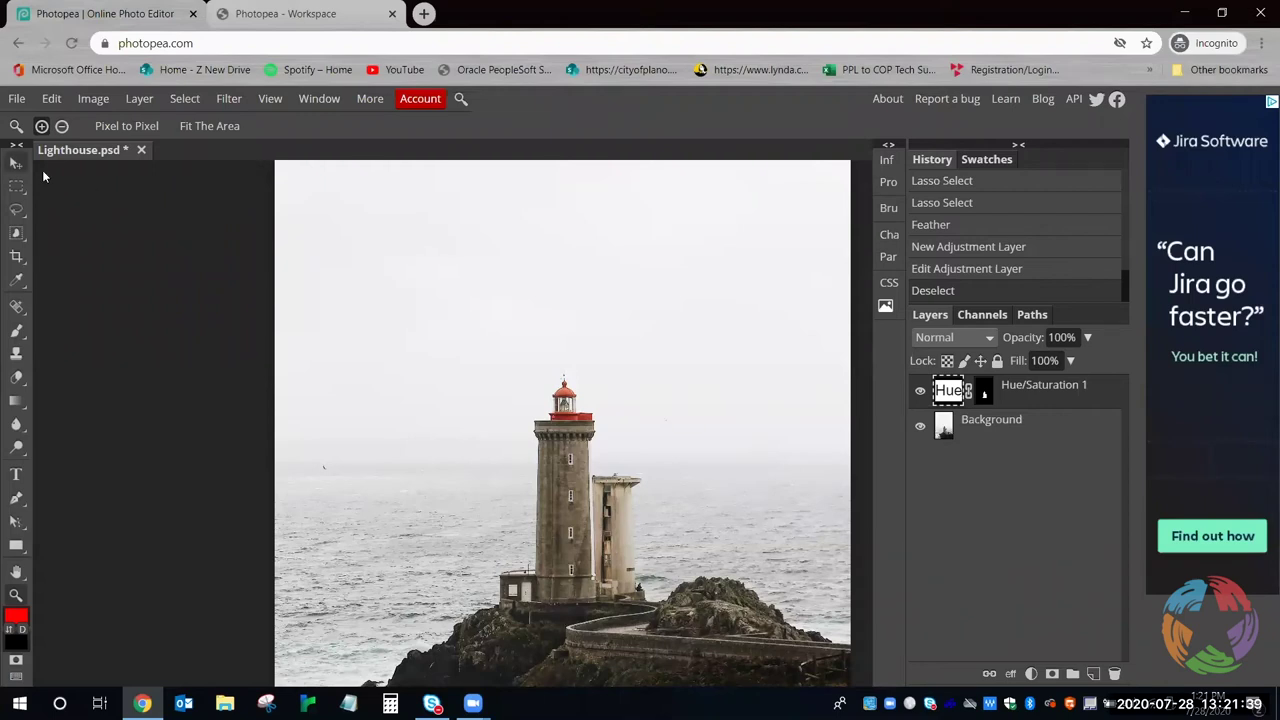
Open Yellow flower.jpg from the Photopea Example Photos folder
{"action": "left_click", "coordinate": [17, 98]}
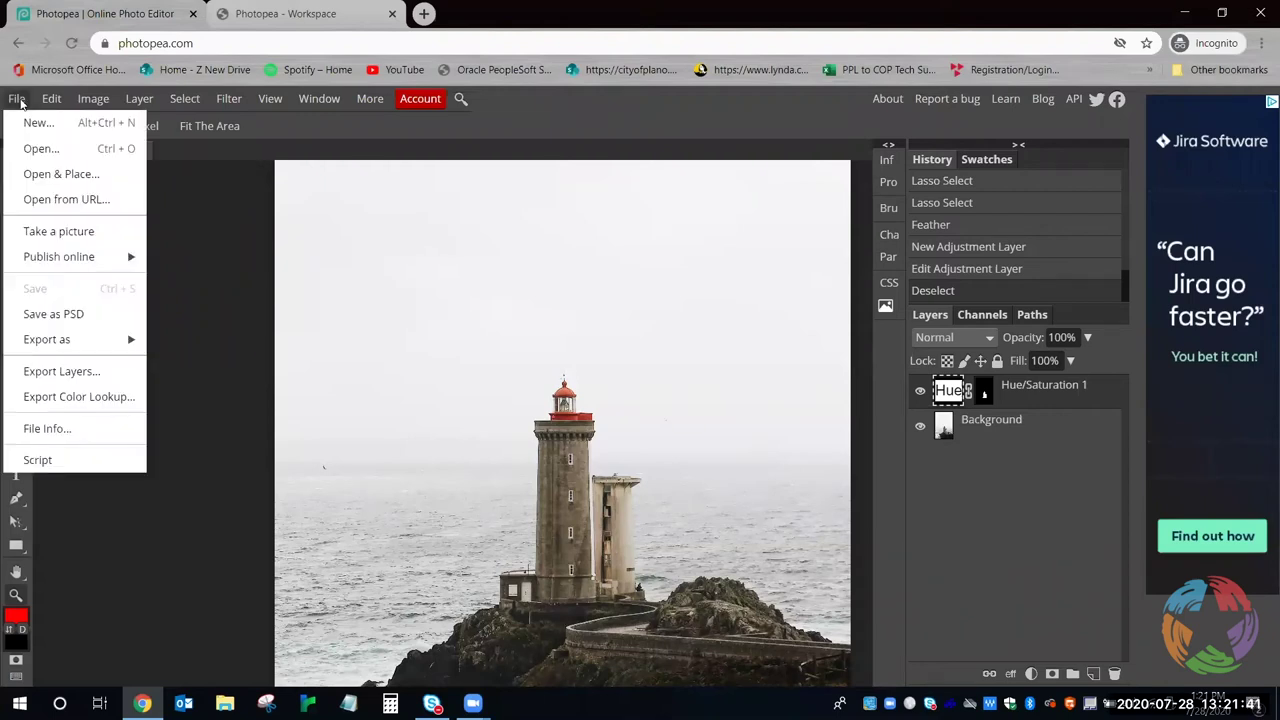
{"action": "left_click", "coordinate": [82, 154]}
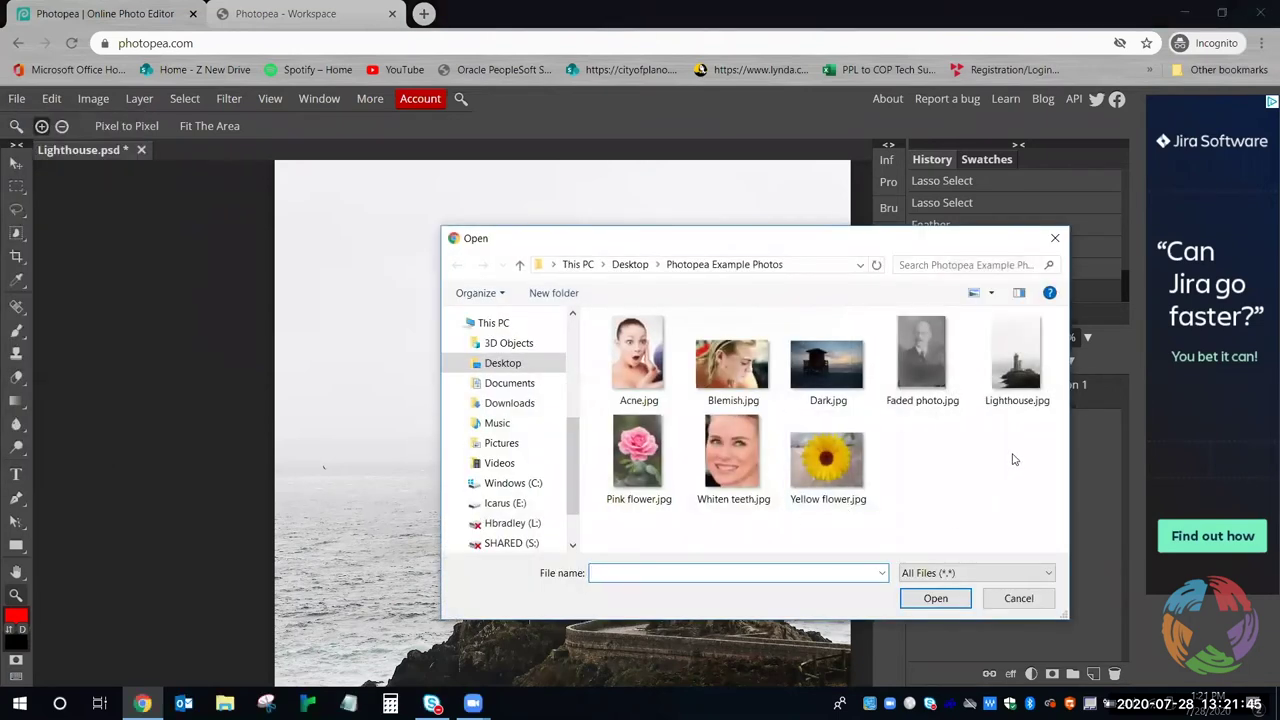
{"action": "left_click", "coordinate": [840, 462]}
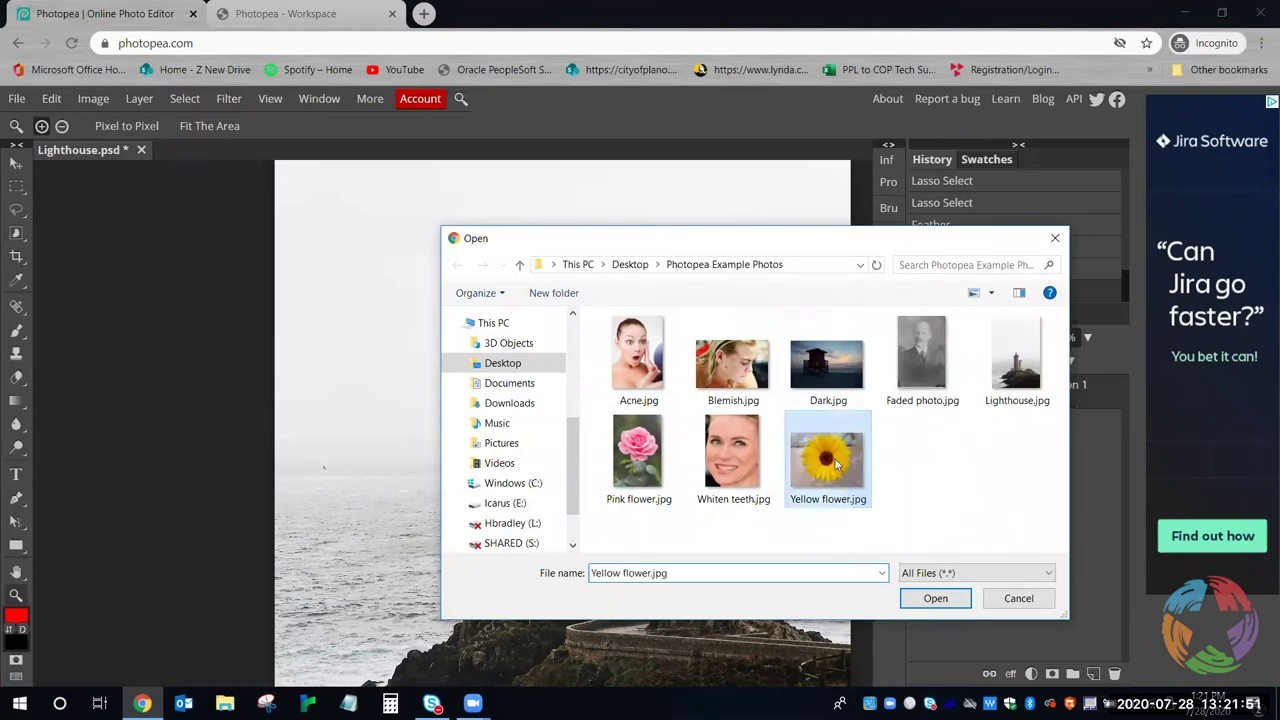
{"action": "left_click", "coordinate": [936, 600]}
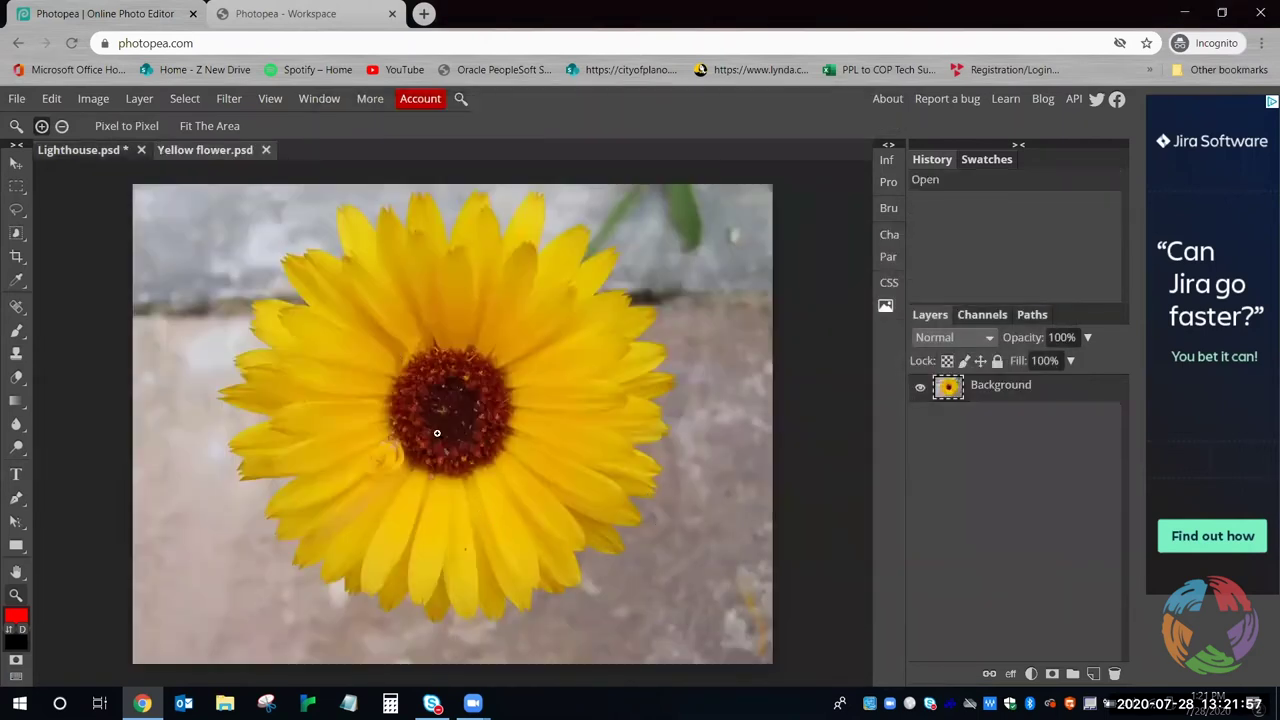
Lasso the upright petal directly above the flower's centre and feather the selection by 5 px without applying it at the canvas bounds
{"action": "left_click", "coordinate": [16, 212]}
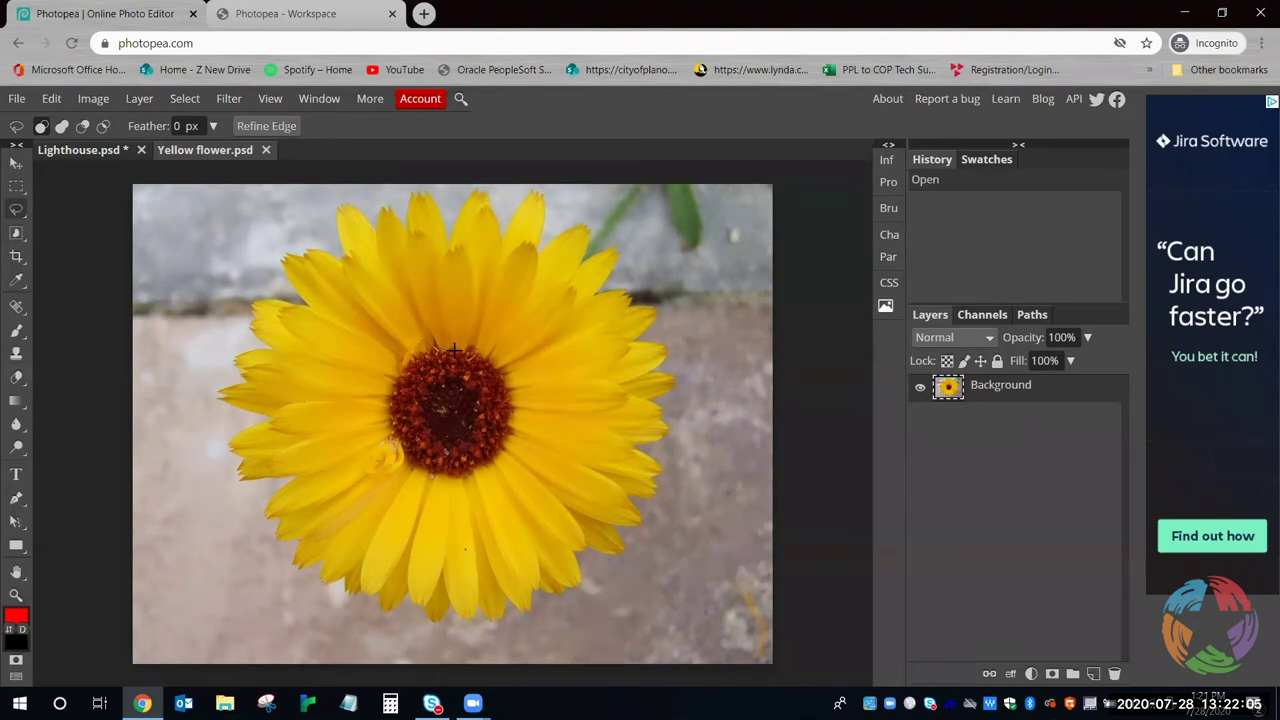
{"action": "mouse_move", "coordinate": [452, 349]}
{"action": "left_mouse_down"}
{"action": "mouse_move", "coordinate": [443, 257]}
{"action": "mouse_move", "coordinate": [461, 244]}
{"action": "mouse_move", "coordinate": [477, 296]}
{"action": "mouse_move", "coordinate": [455, 351]}
{"action": "left_mouse_up"}
{"action": "right_click", "coordinate": [458, 280]}
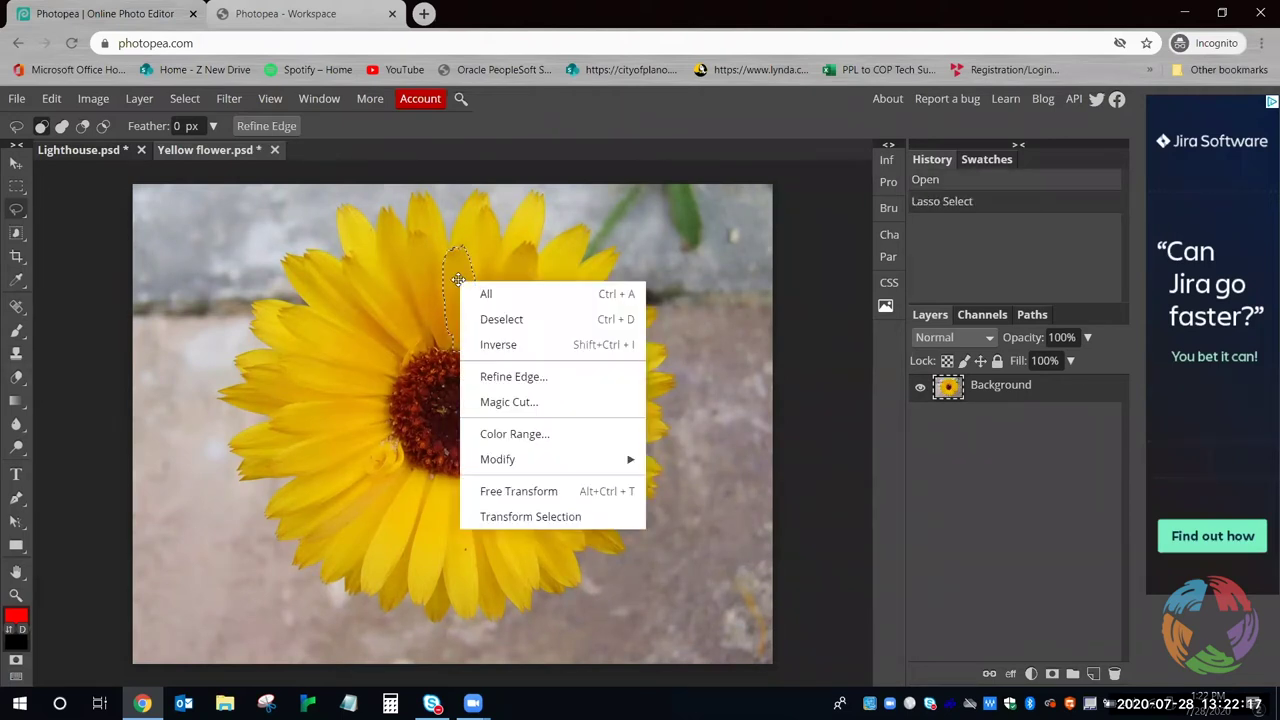
{"action": "mouse_move", "coordinate": [555, 460]}
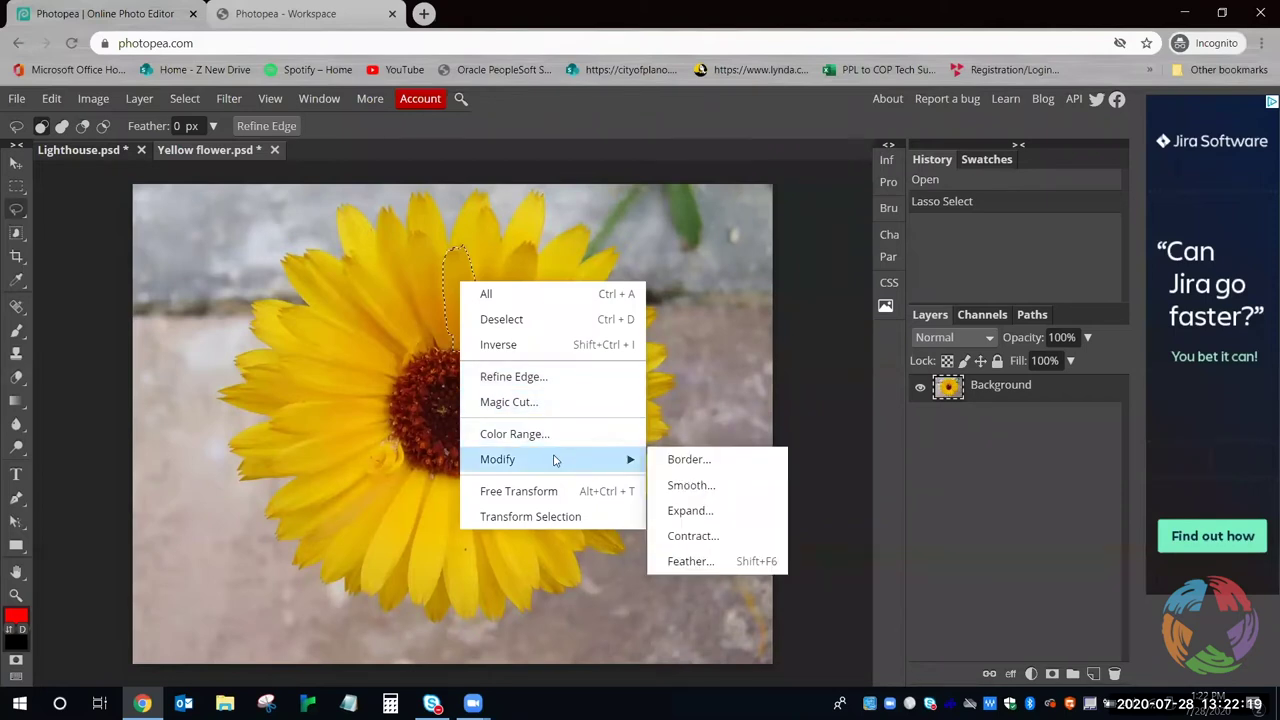
{"action": "left_click", "coordinate": [729, 563]}
{"action": "left_click", "coordinate": [178, 256]}
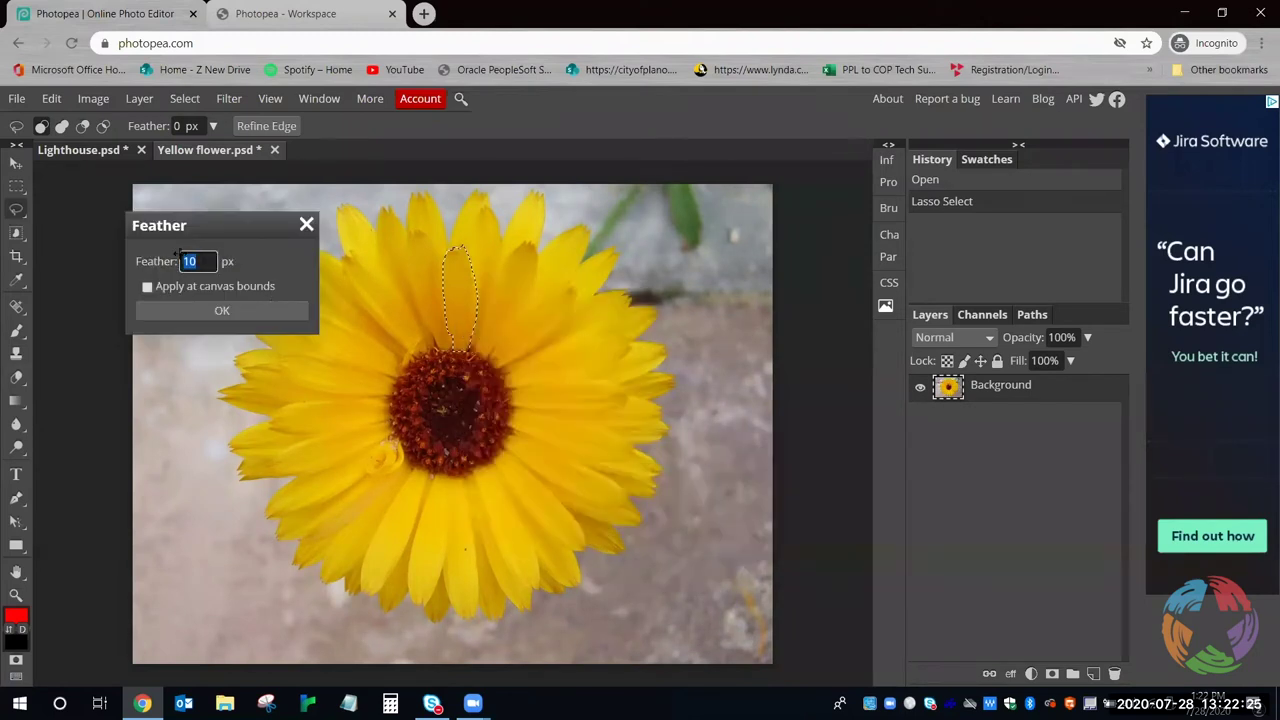
{"action": "type", "text": "5"}
{"action": "left_click", "coordinate": [228, 311]}
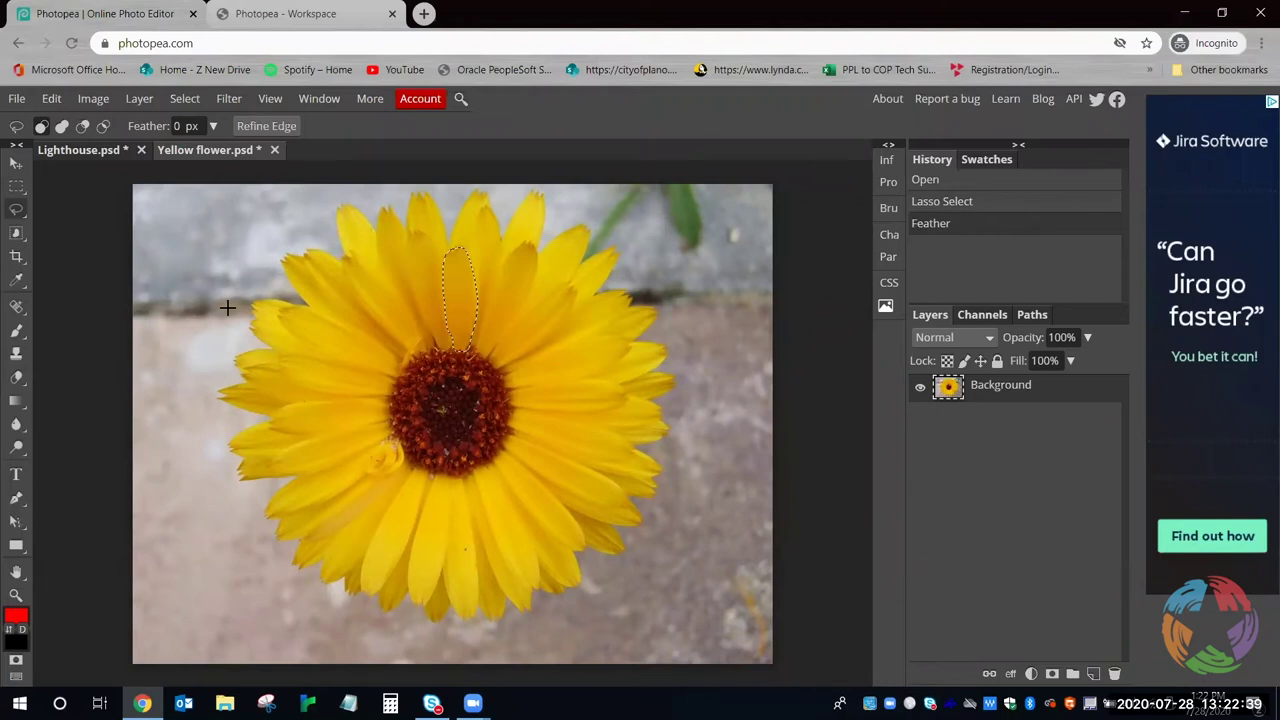
Add a Black & White adjustment layer limited to the selected petal, close its properties and deselect the petal
{"action": "left_click", "coordinate": [1030, 675]}
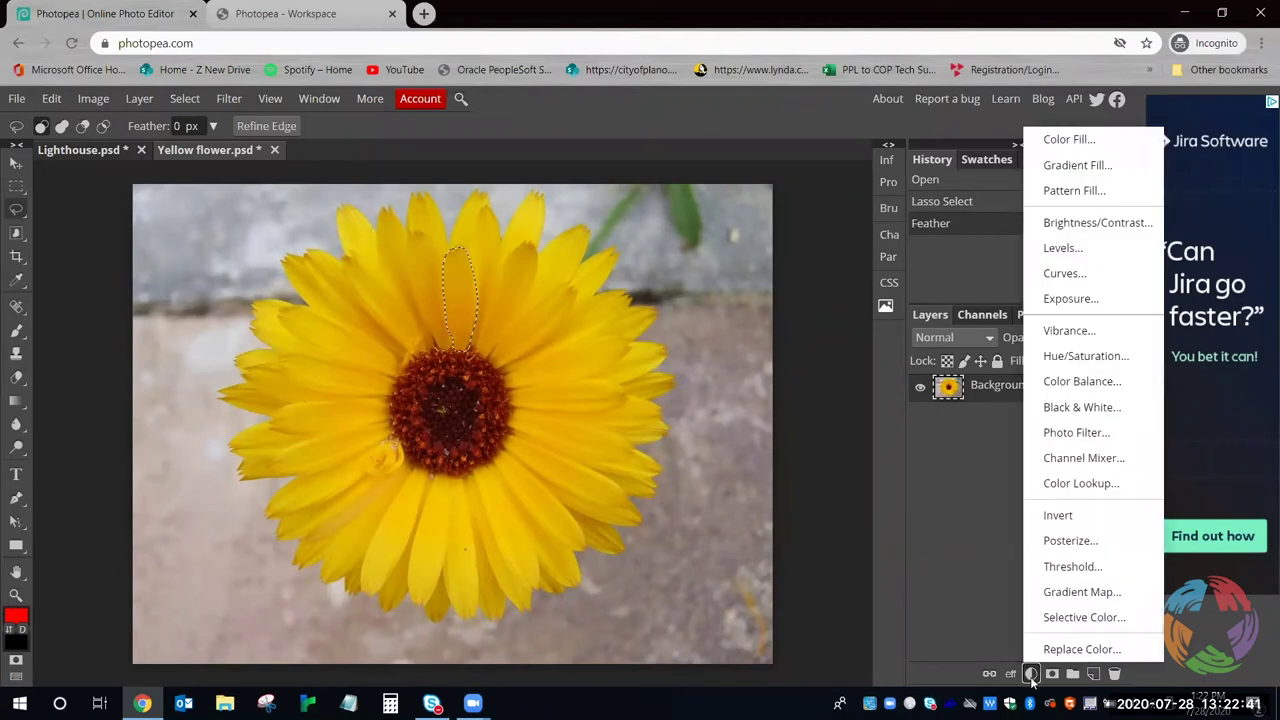
{"action": "left_click", "coordinate": [1070, 410]}
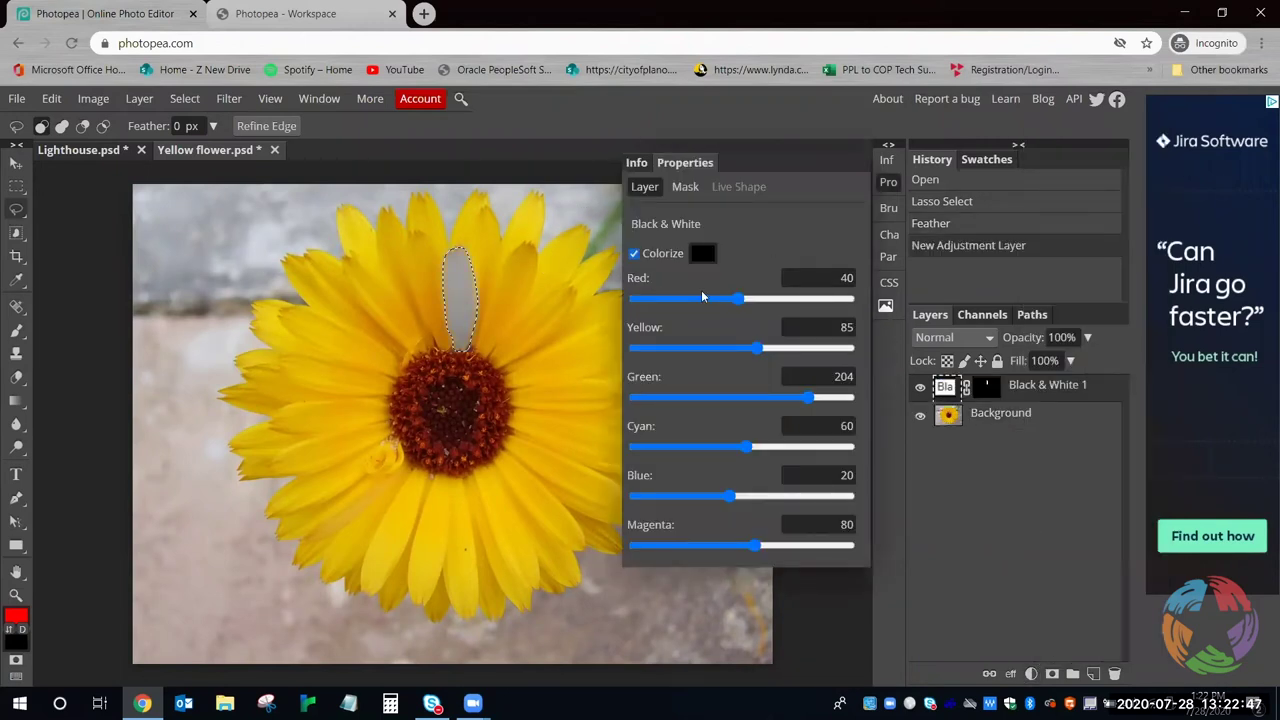
{"action": "left_click", "coordinate": [888, 182]}
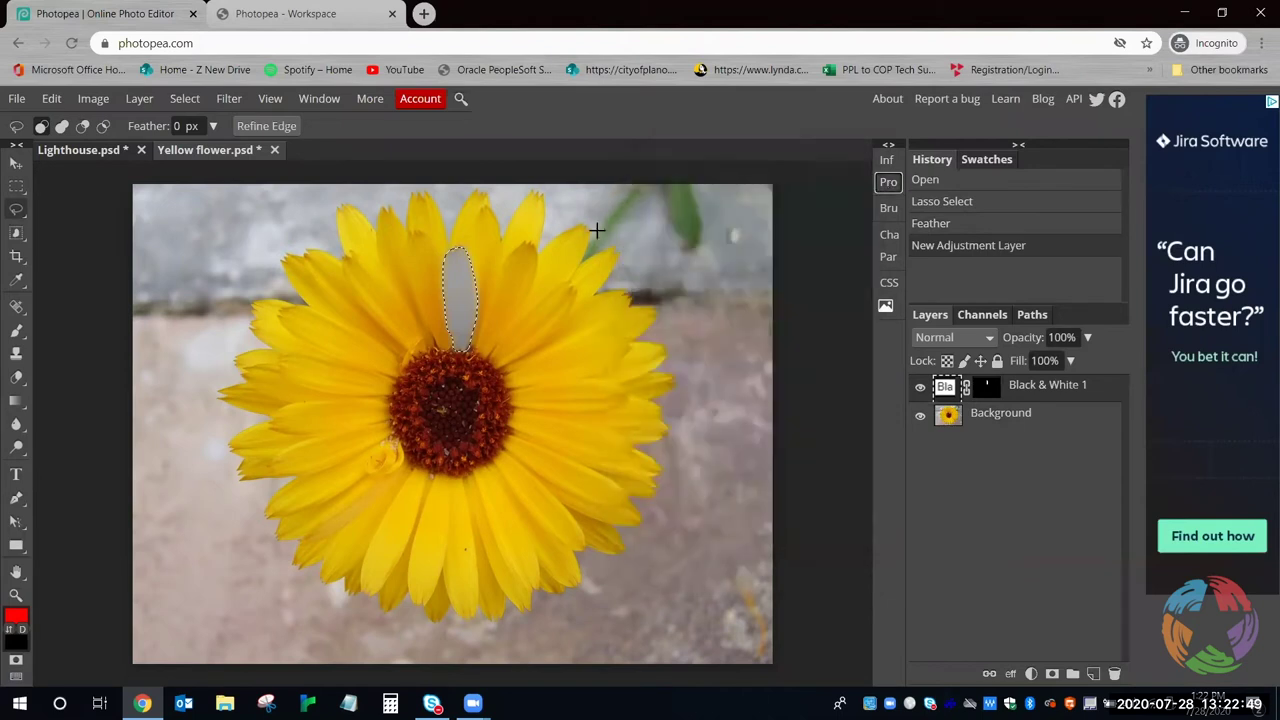
{"action": "left_click", "coordinate": [504, 252]}
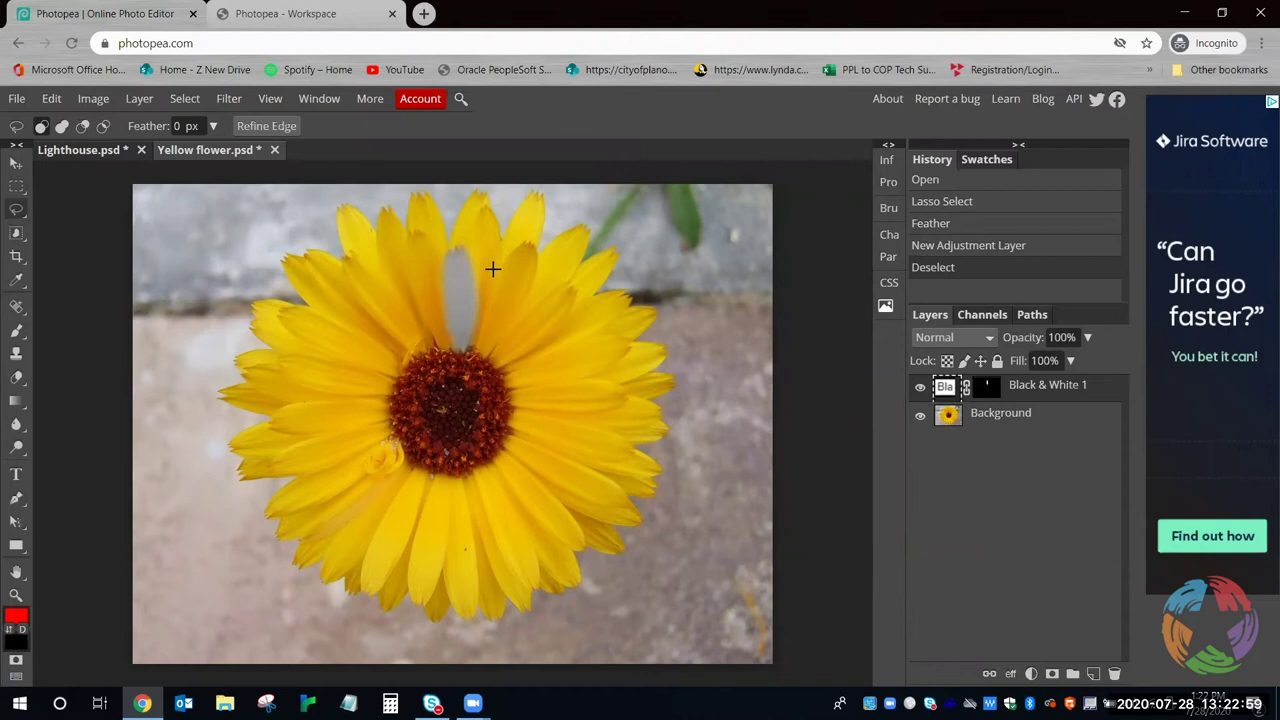
{"action": "left_click", "coordinate": [1032, 674]}
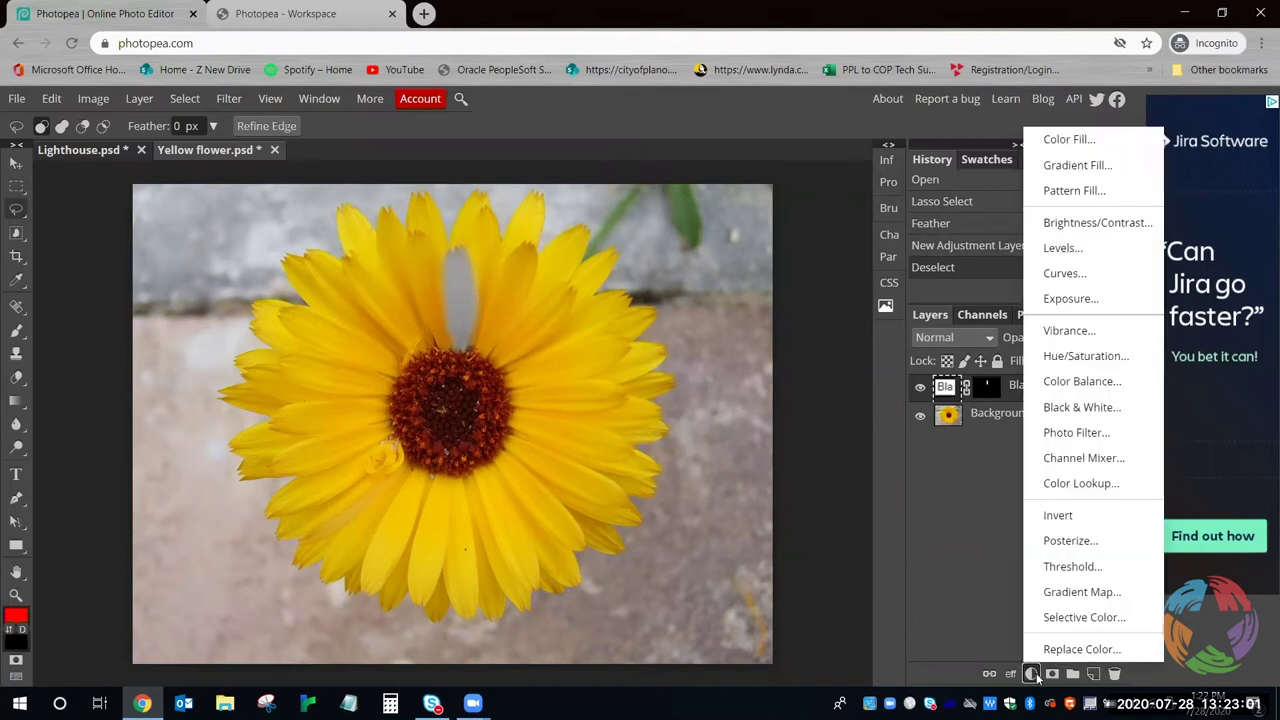
{"action": "left_click", "coordinate": [964, 495]}
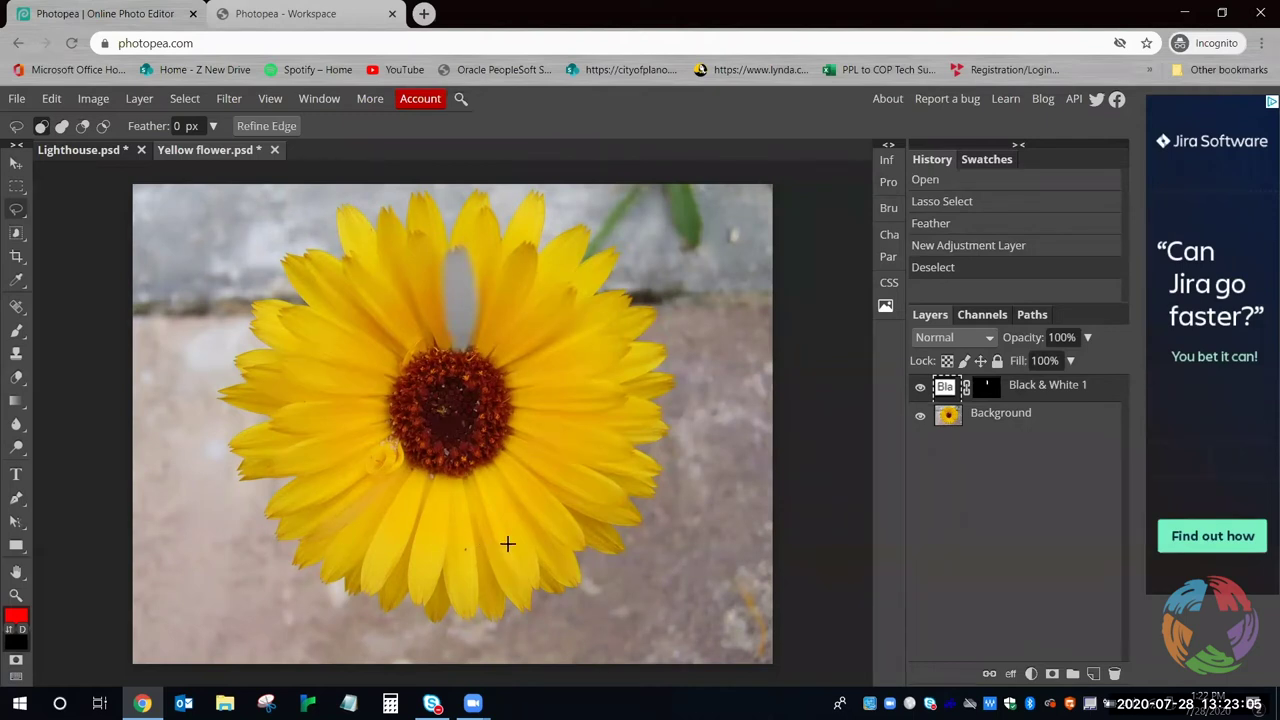
Hide the Black & White adjustment layer on the flower and delete it
{"action": "key", "text": "z"}
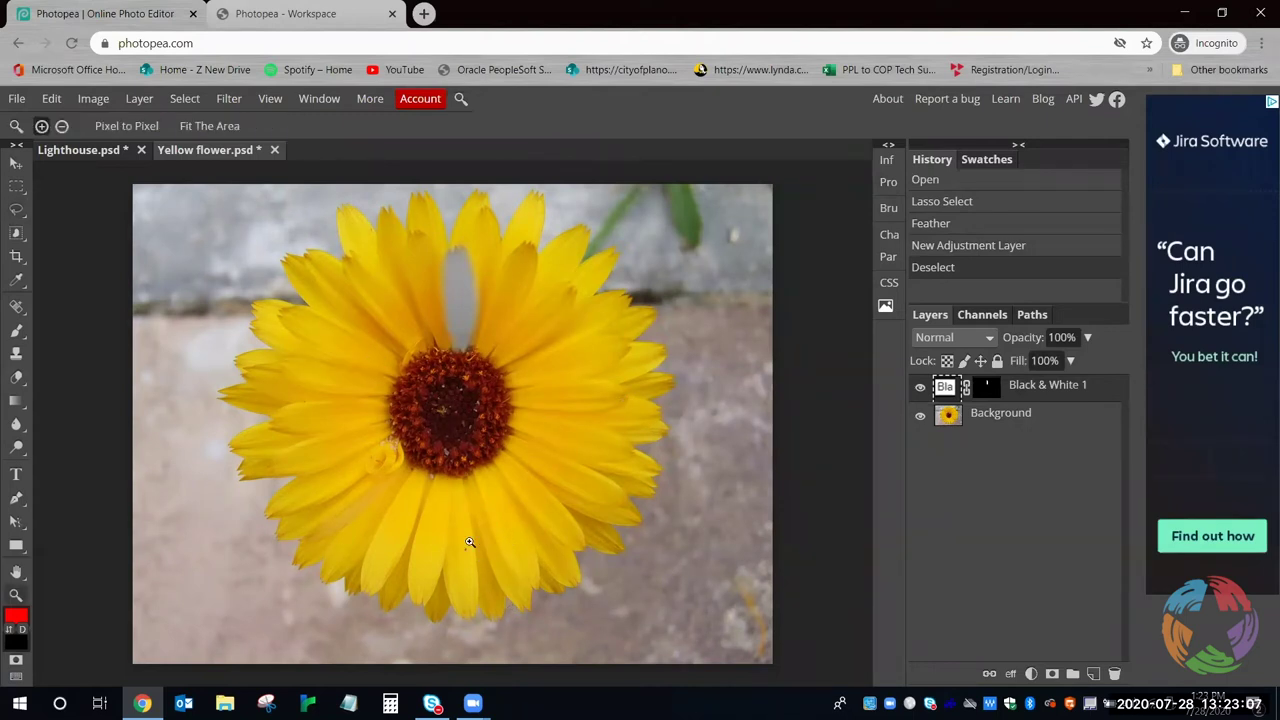
{"action": "left_click", "coordinate": [491, 556]}
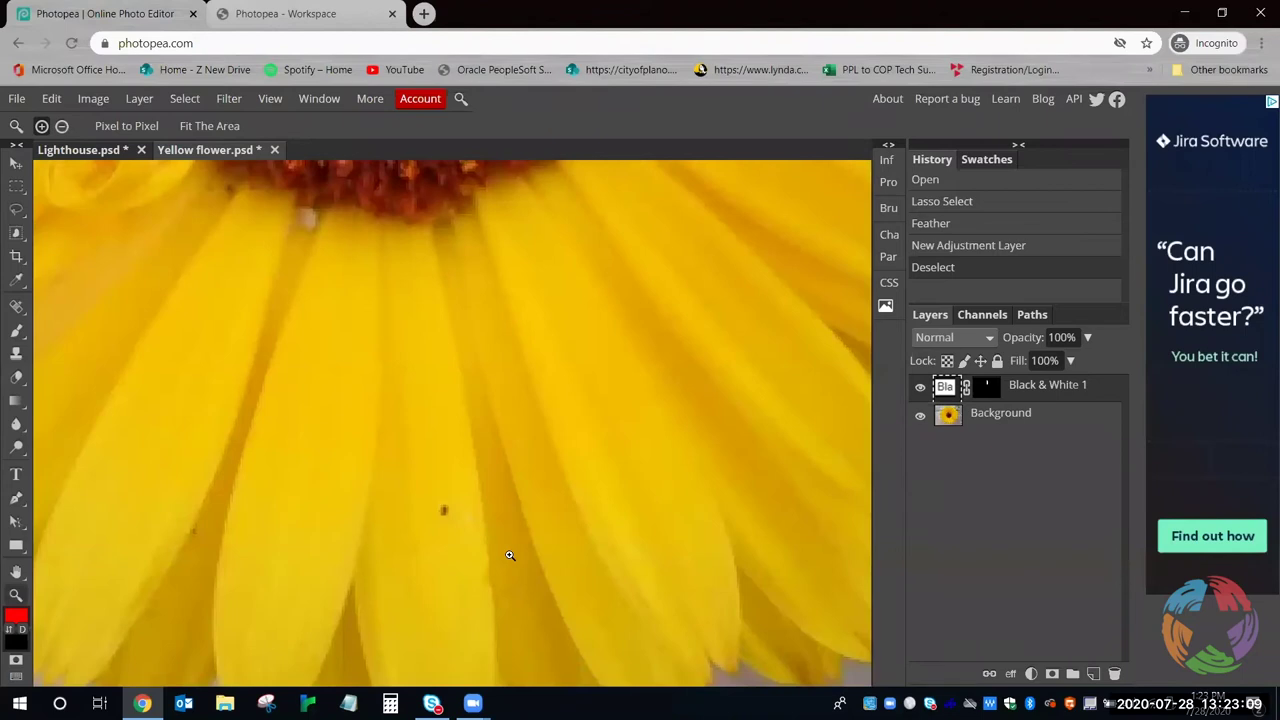
{"action": "mouse_move", "coordinate": [491, 556]}
{"action": "left_mouse_down"}
{"action": "mouse_move", "coordinate": [463, 543]}
{"action": "mouse_move", "coordinate": [486, 549]}
{"action": "left_mouse_up"}
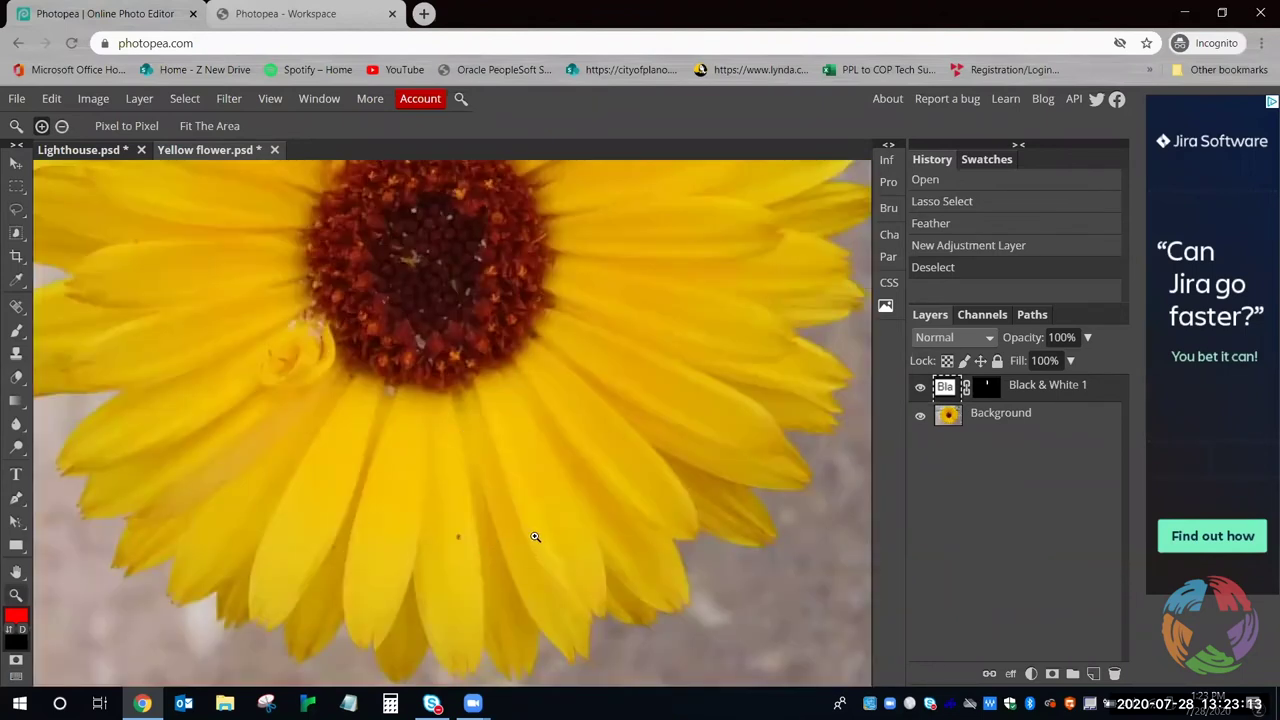
{"action": "left_click", "coordinate": [921, 390]}
{"action": "scroll", "coordinate": [746, 380], "scroll_direction": "up", "scroll_amount": 4}
{"action": "scroll", "coordinate": [798, 366], "scroll_direction": "down", "scroll_amount": 3}
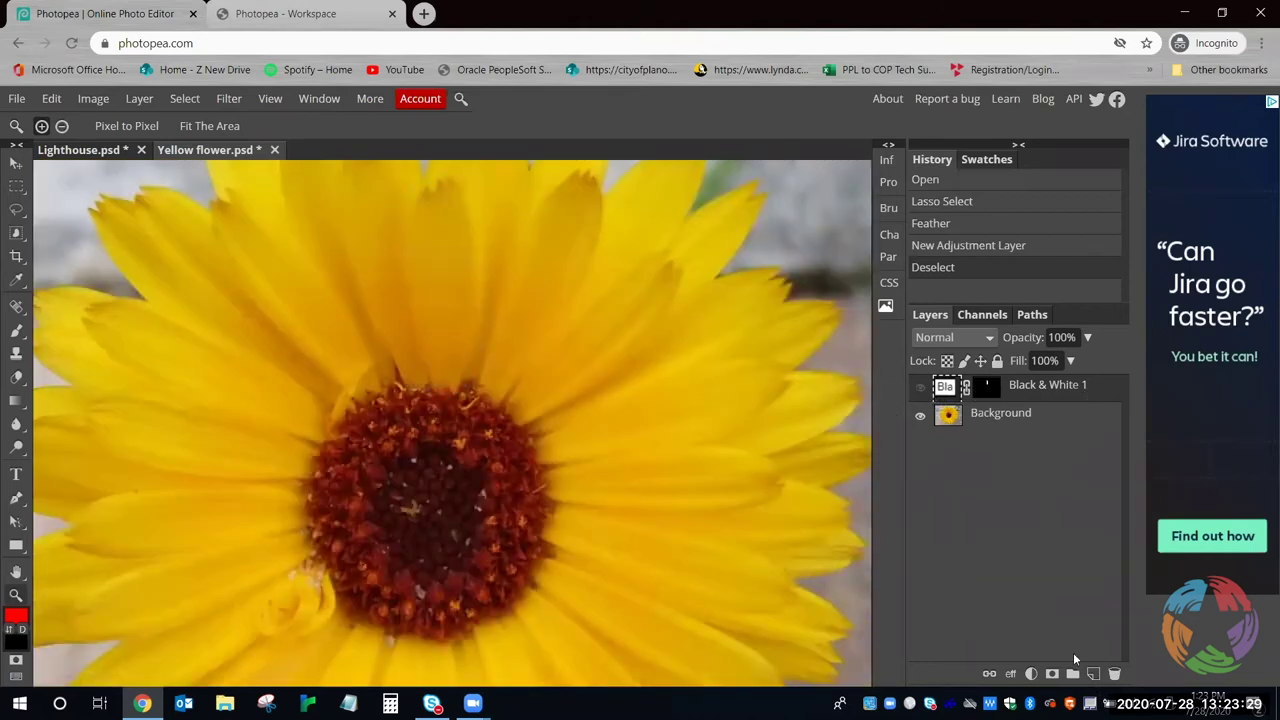
{"action": "left_click", "coordinate": [1114, 674]}
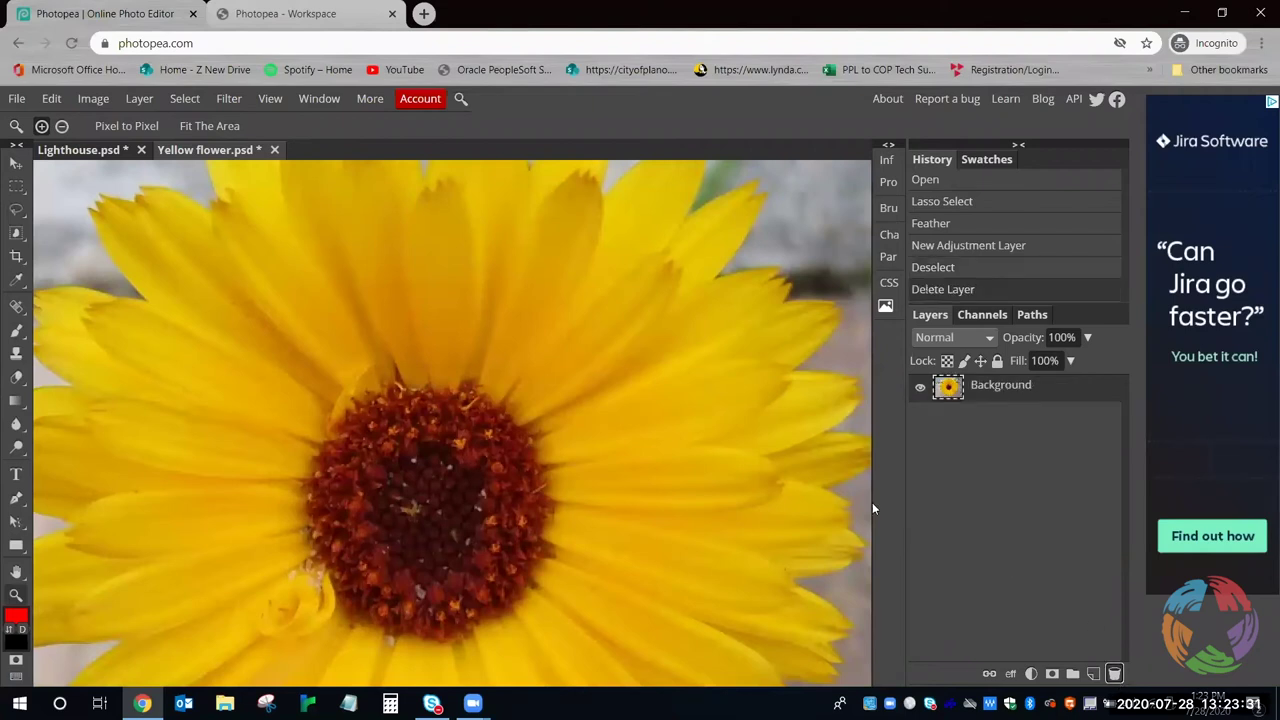
Duplicate the flower's Background layer
{"action": "scroll", "coordinate": [475, 470], "scroll_direction": "down", "scroll_amount": 3}
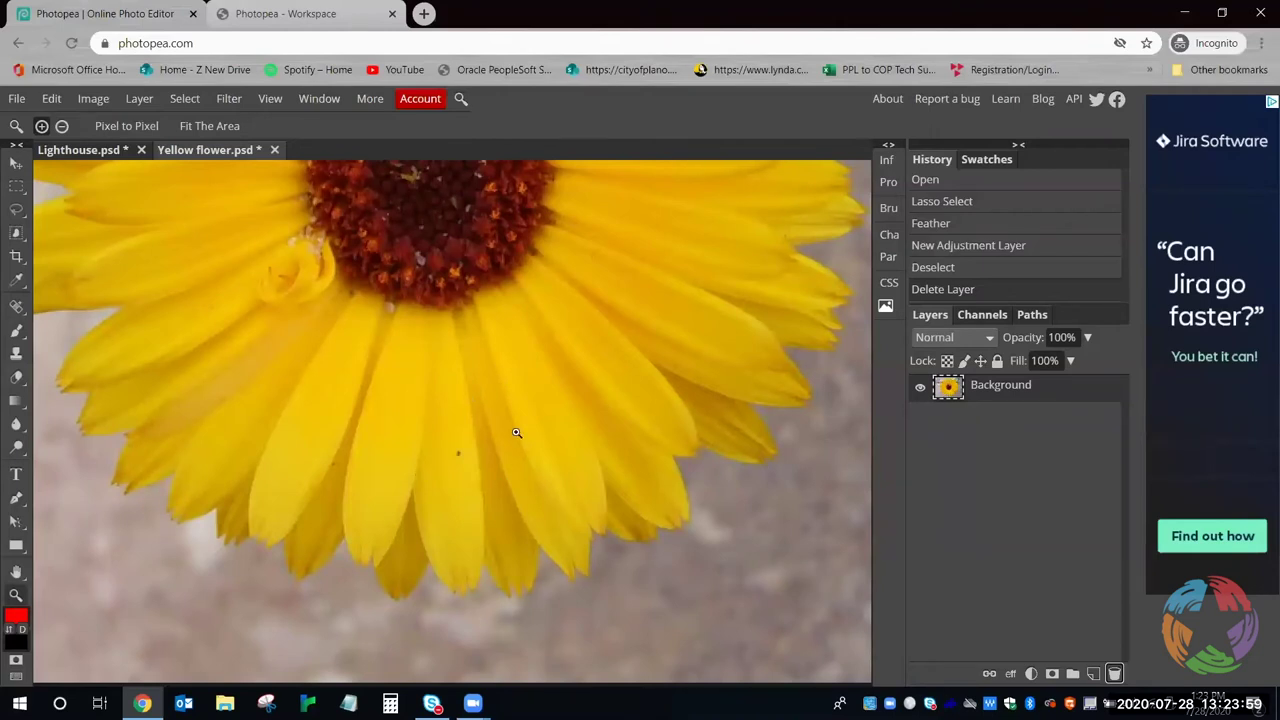
{"action": "right_click", "coordinate": [1036, 393]}
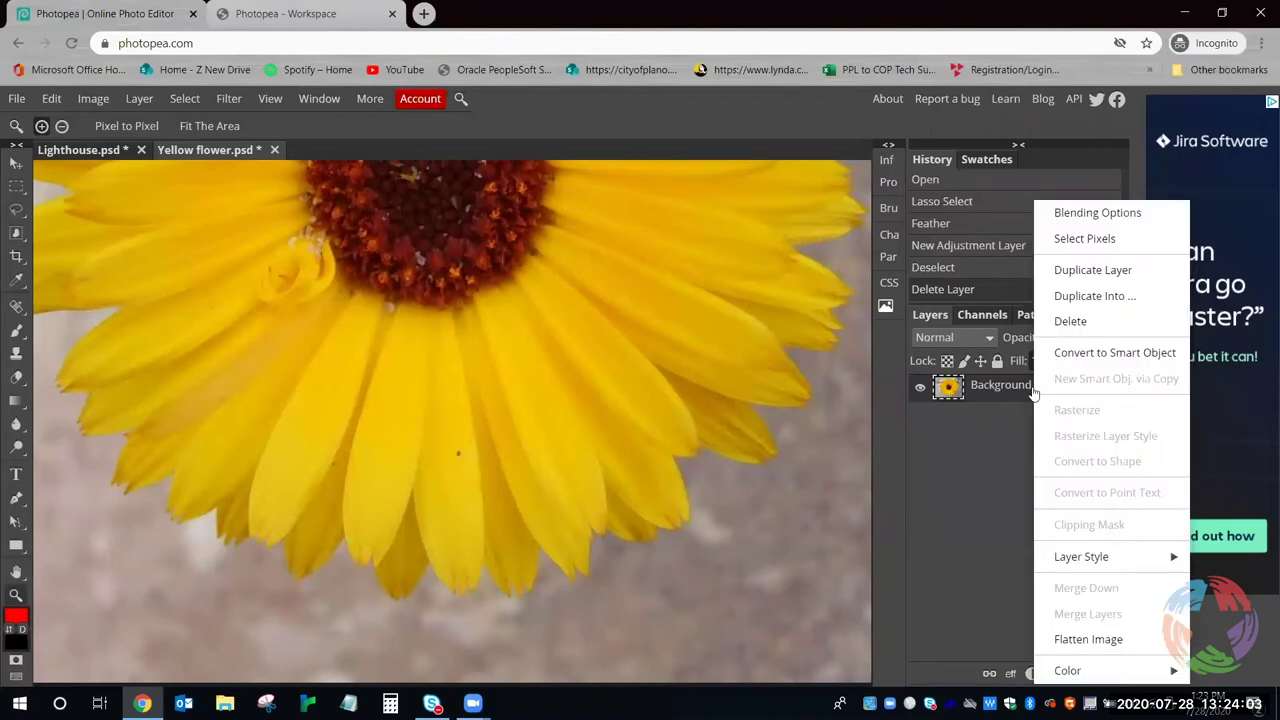
{"action": "left_click", "coordinate": [970, 454]}
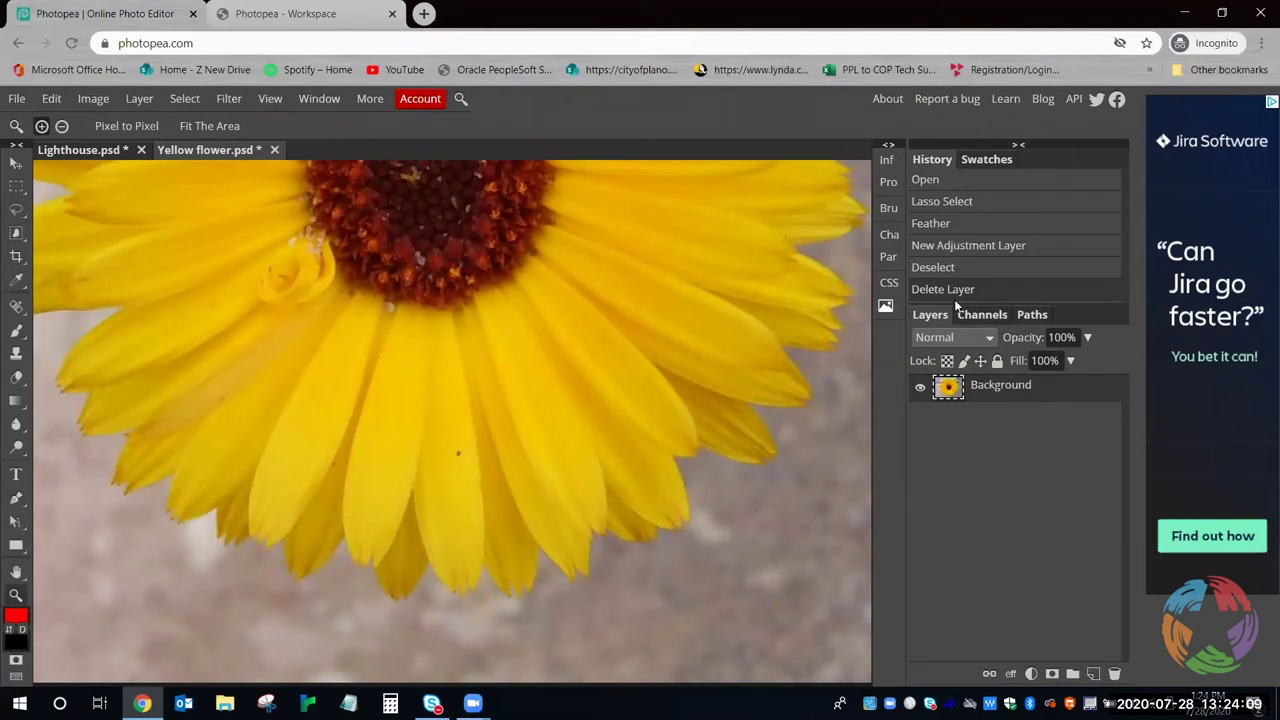
{"action": "right_click", "coordinate": [1017, 397]}
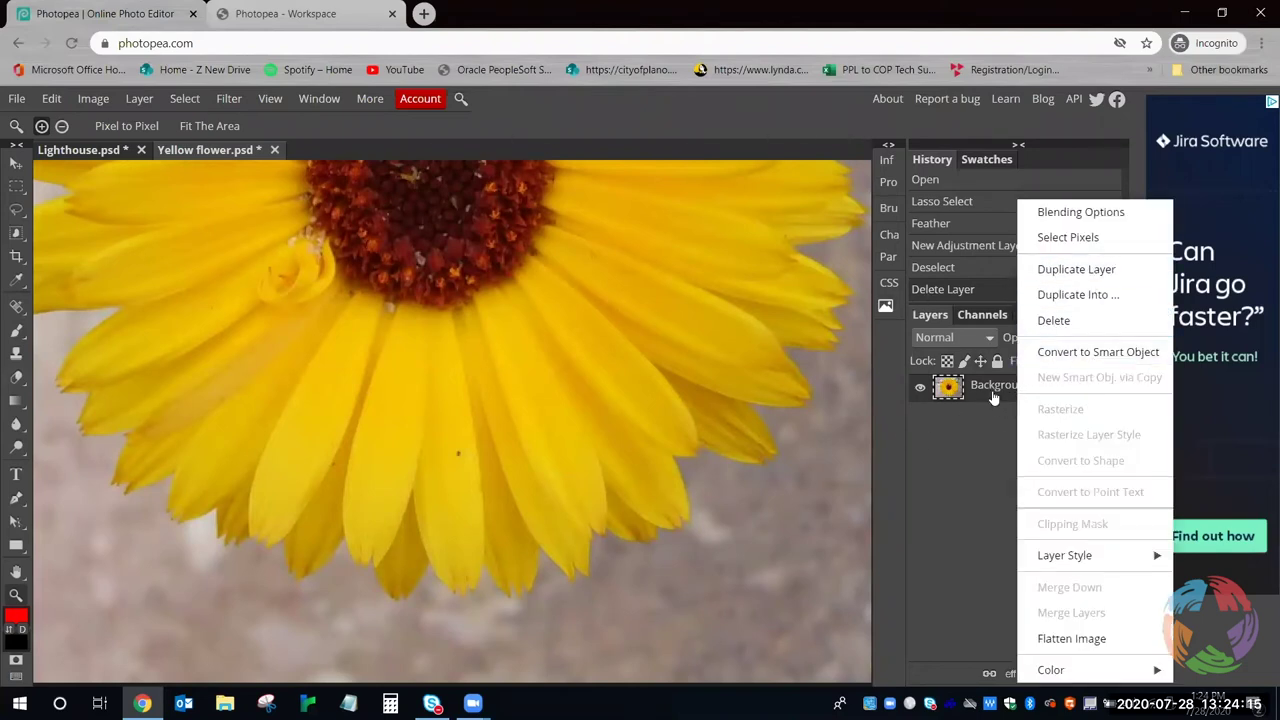
{"action": "left_click", "coordinate": [1102, 271]}
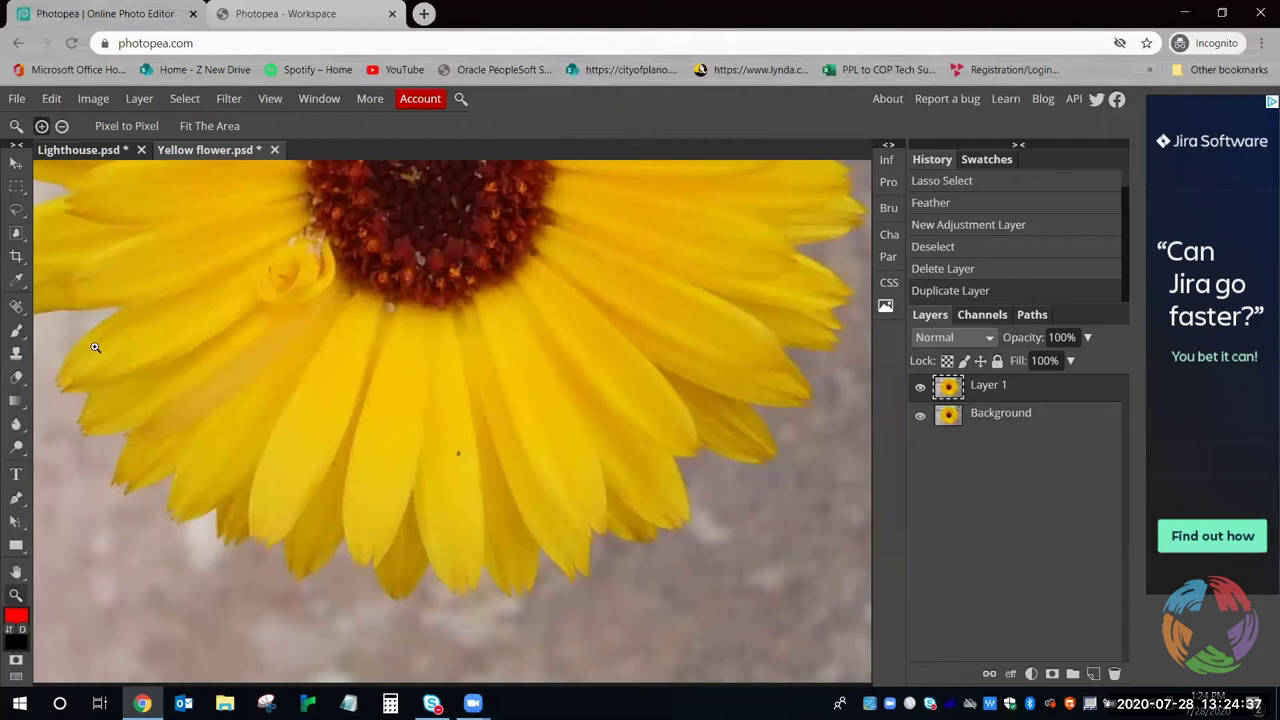
Cover the dark speck on the petal below the flower's centre with the Clone tool on the duplicated layer
{"action": "left_click", "coordinate": [16, 354]}
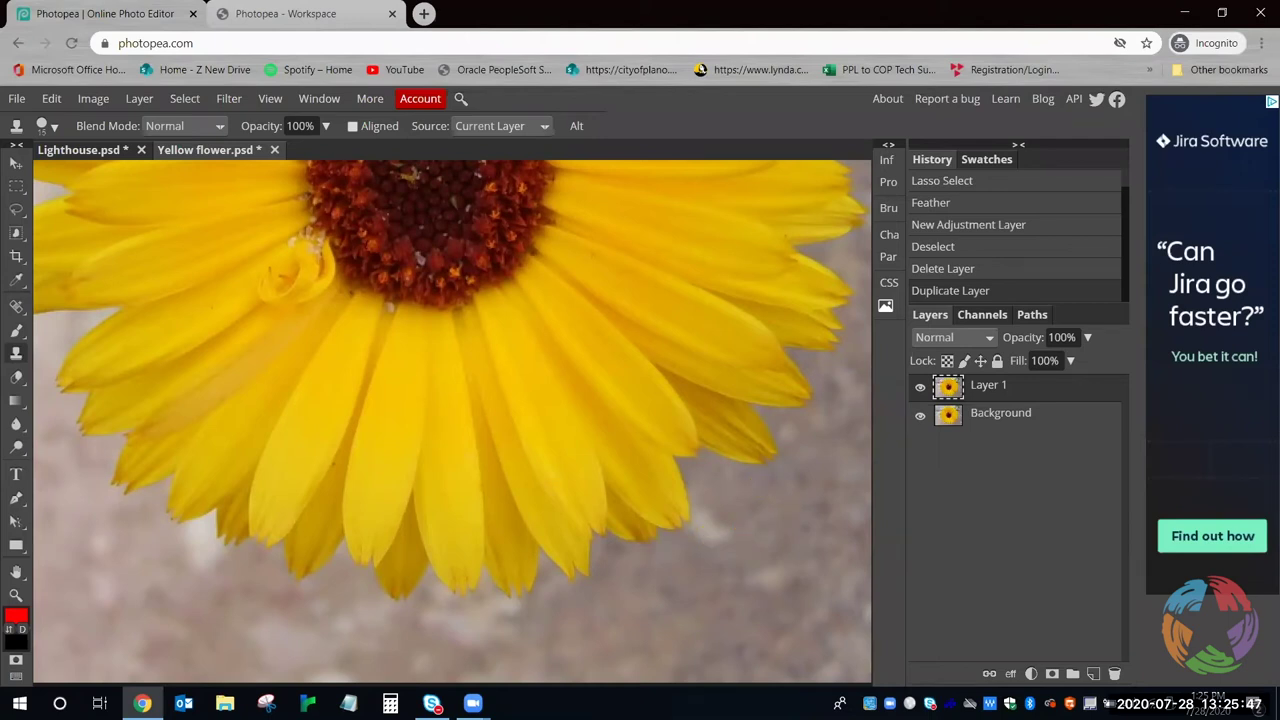
{"action": "left_click", "coordinate": [451, 454]}
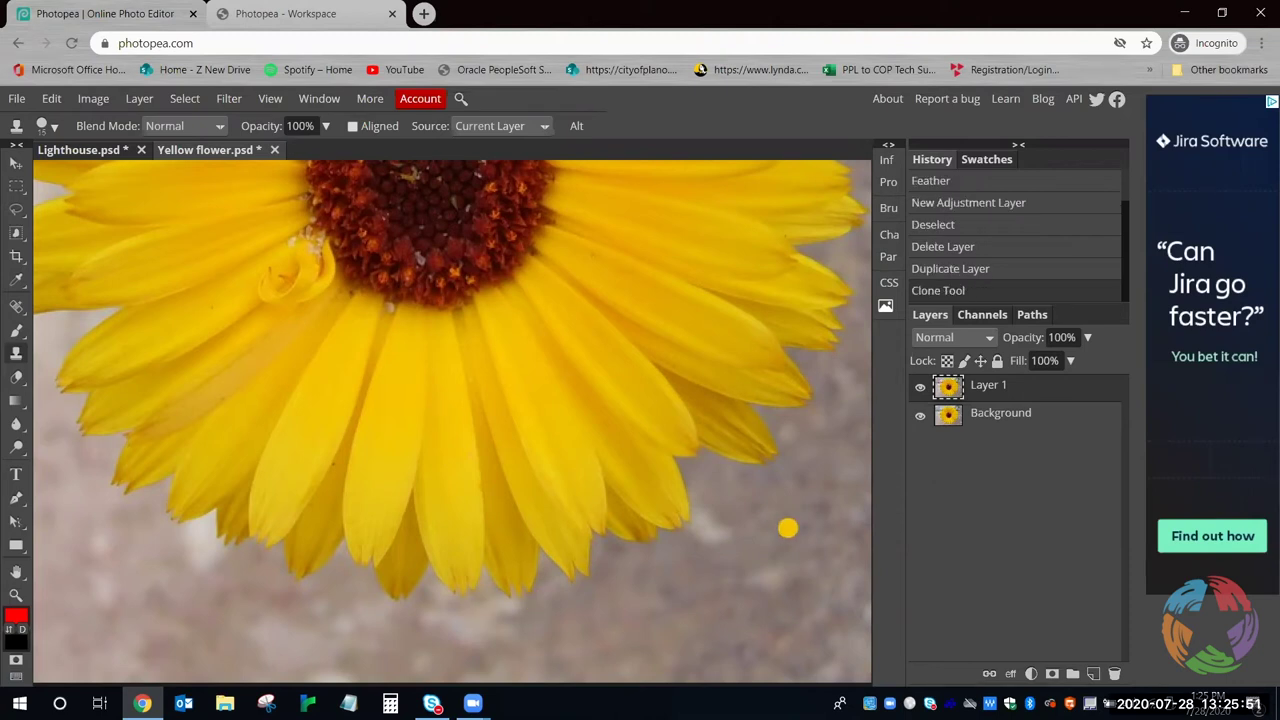
Compare the retouched flower with the original, close up and in full view, by toggling the duplicate layer's visibility
{"action": "left_click", "coordinate": [920, 387]}
{"action": "left_click", "coordinate": [921, 388]}
{"action": "left_click", "coordinate": [921, 388]}
{"action": "left_click", "coordinate": [921, 388]}
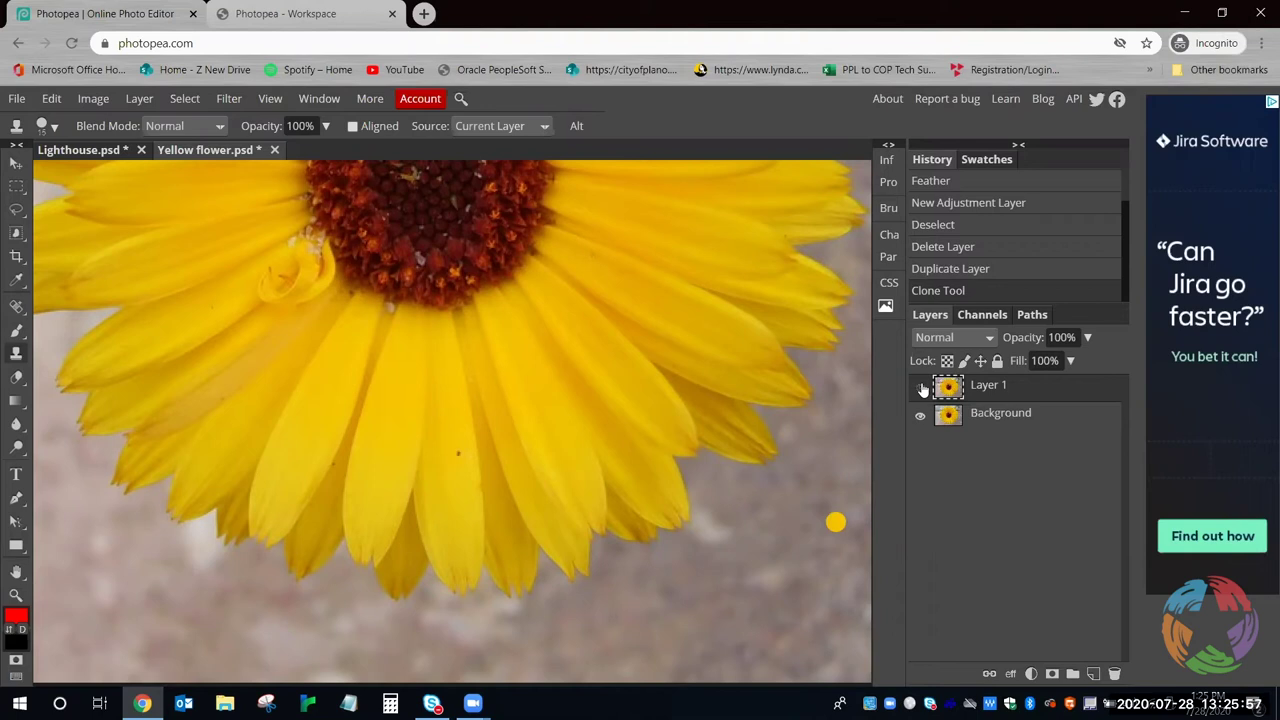
{"action": "left_click", "coordinate": [921, 388]}
{"action": "key", "text": "z"}
{"action": "left_click", "coordinate": [552, 341], "text": "alt"}
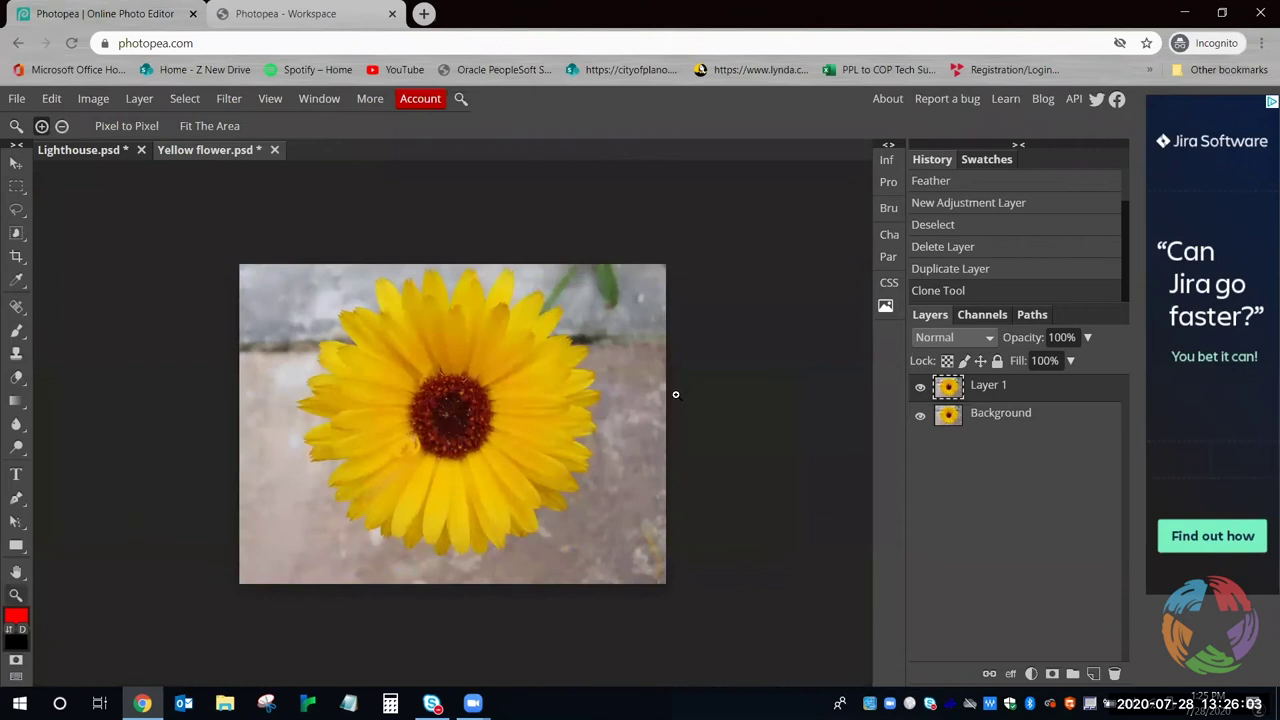
{"action": "left_click", "coordinate": [562, 400]}
{"action": "left_click", "coordinate": [920, 388]}
{"action": "left_click", "coordinate": [920, 388]}
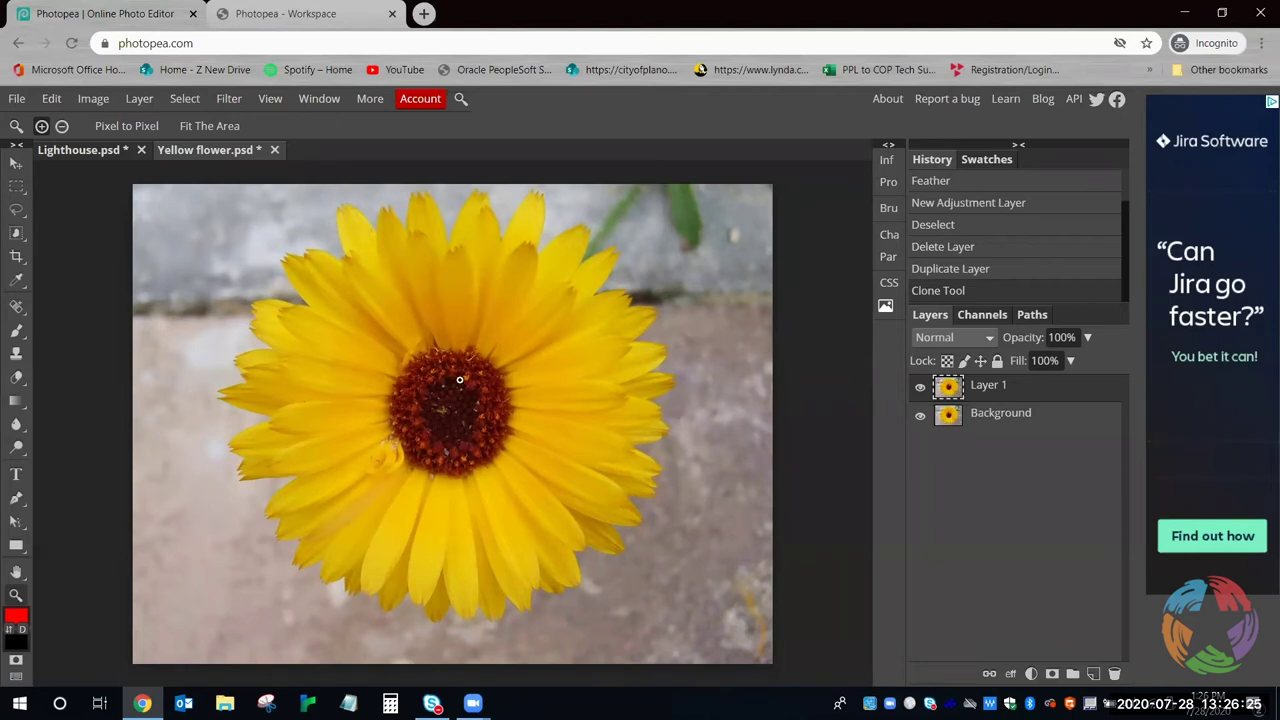
{"action": "left_click", "coordinate": [364, 380]}
{"action": "scroll", "coordinate": [343, 380], "scroll_direction": "down", "scroll_amount": 1}
{"action": "scroll", "coordinate": [243, 445], "scroll_direction": "up", "scroll_amount": 1}
{"action": "key", "text": "ctrl+1"}
Open Blemish.jpg from the Photopea Example Photos folder and duplicate its Background layer
{"action": "left_click", "coordinate": [18, 102]}
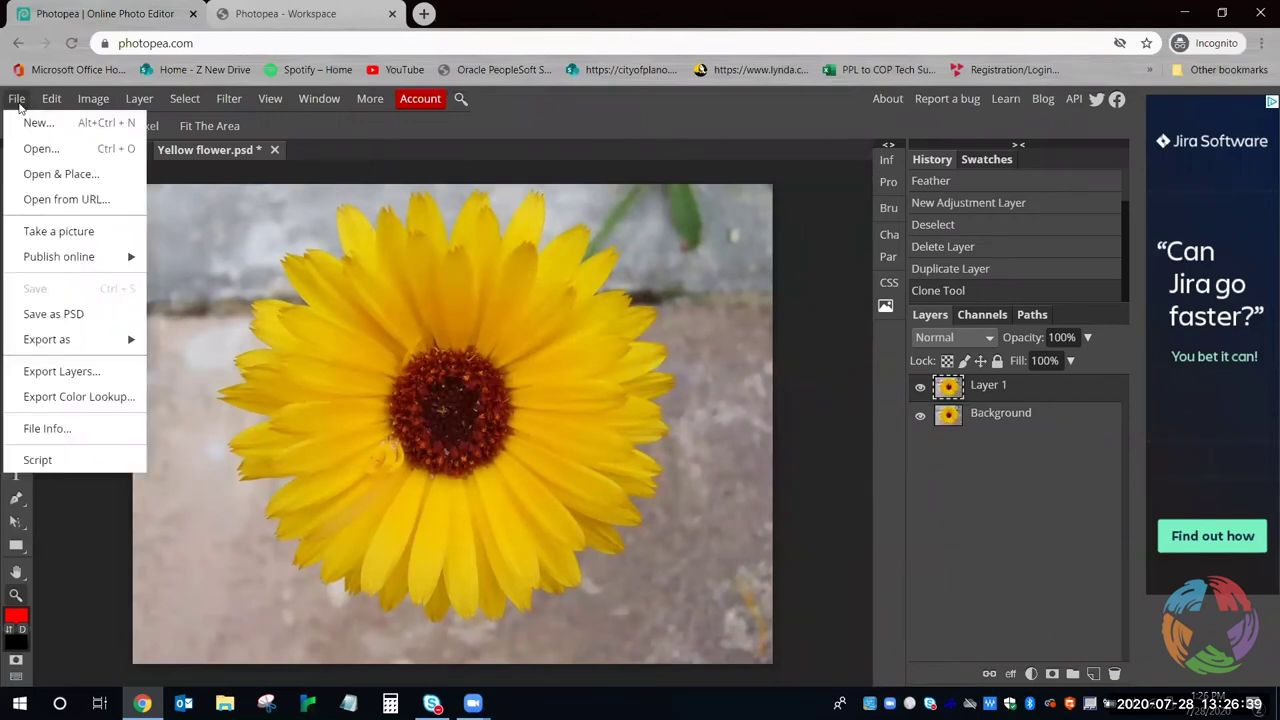
{"action": "left_click", "coordinate": [61, 150]}
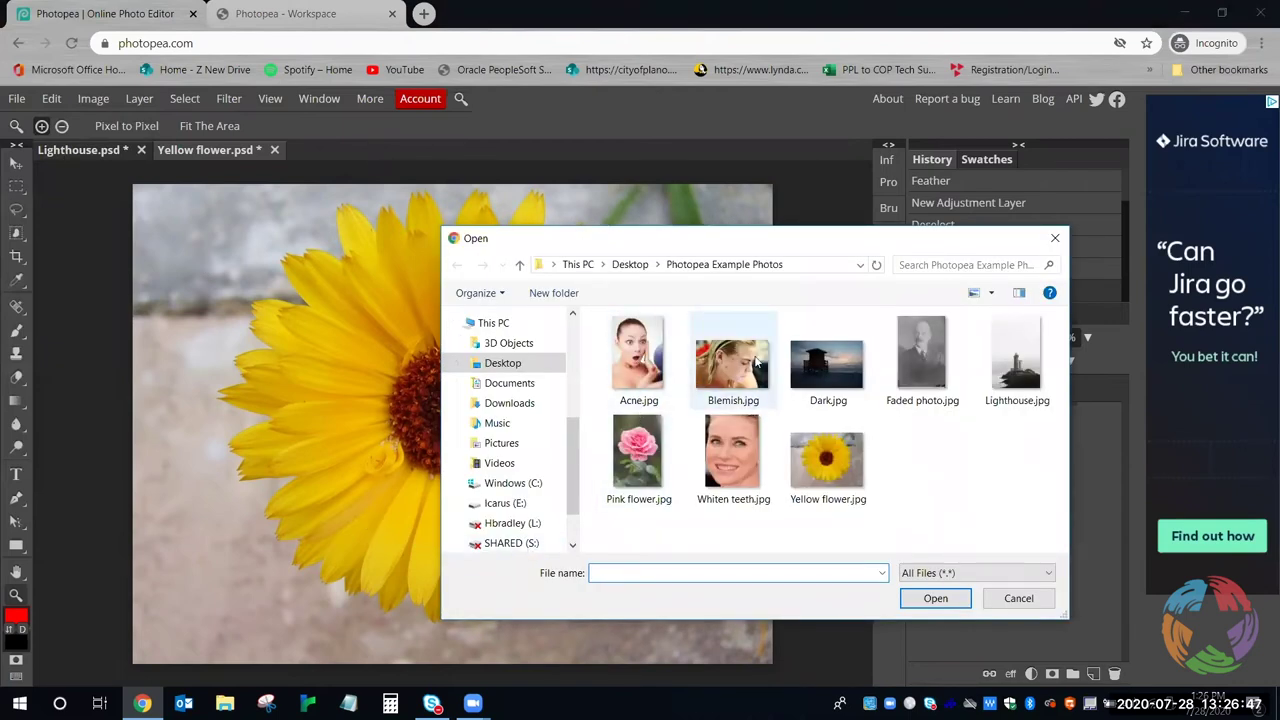
{"action": "left_click", "coordinate": [730, 370]}
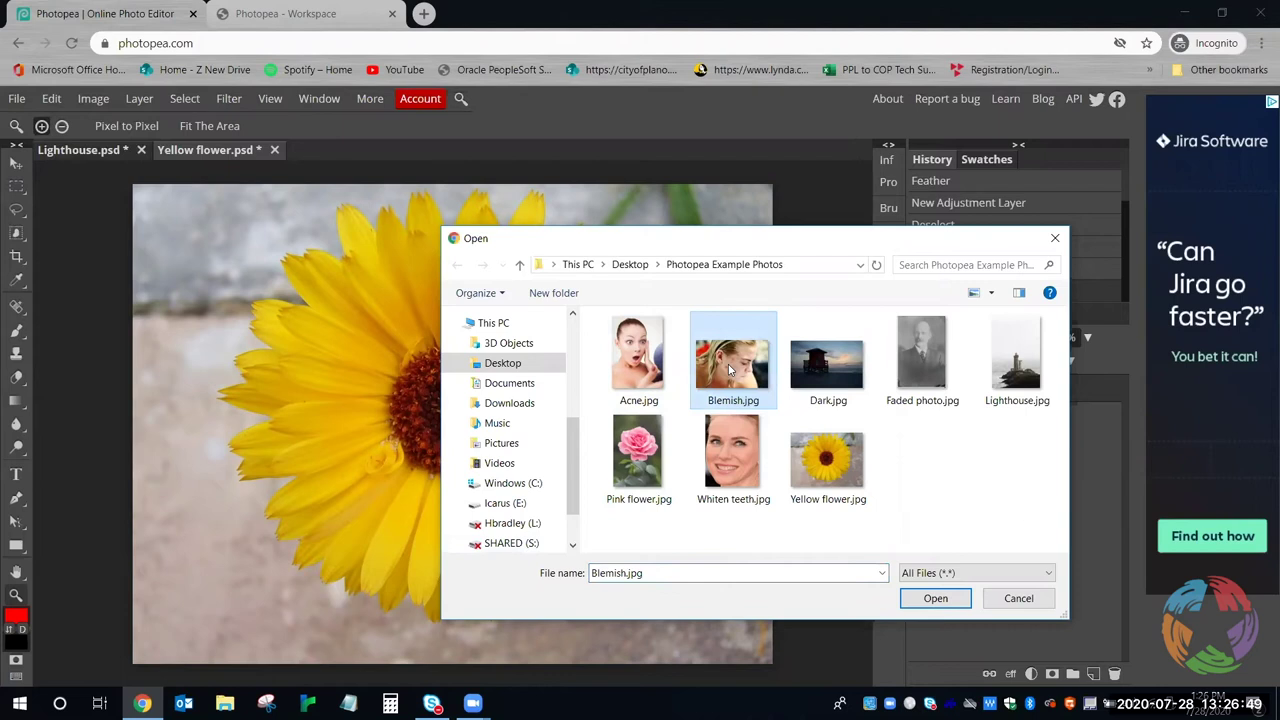
{"action": "left_click", "coordinate": [936, 601]}
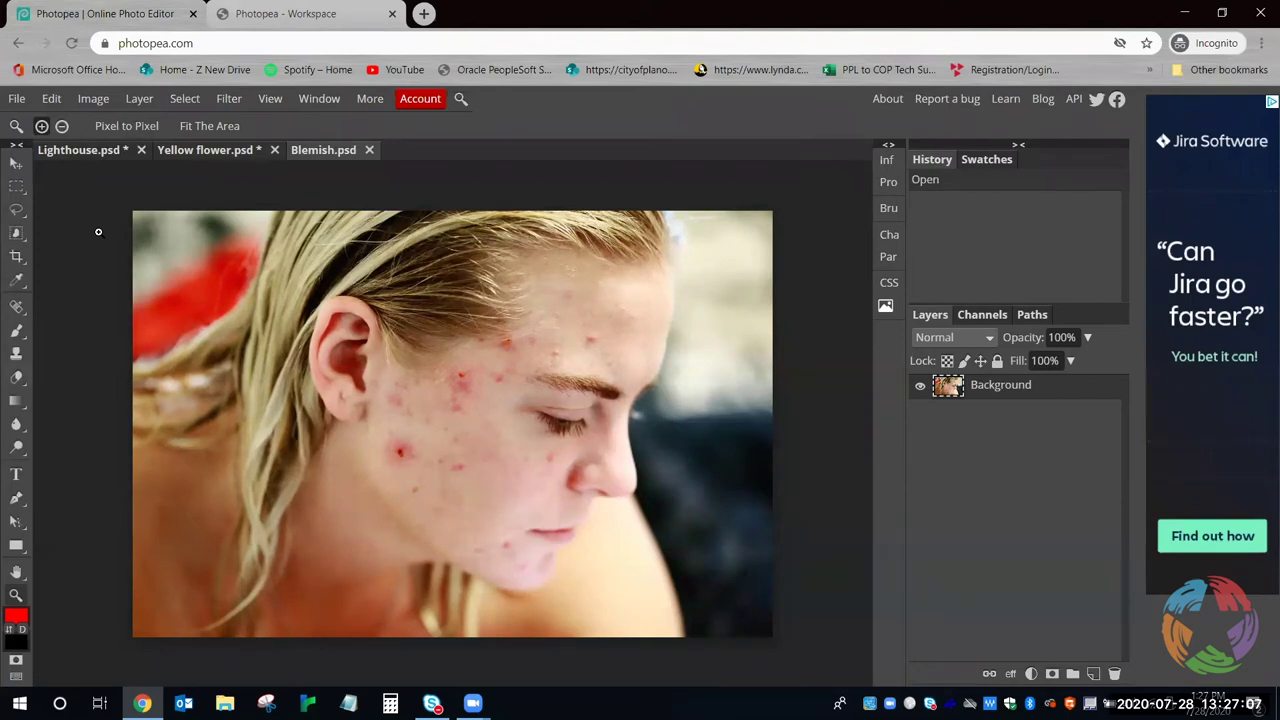
{"action": "right_click", "coordinate": [1060, 395]}
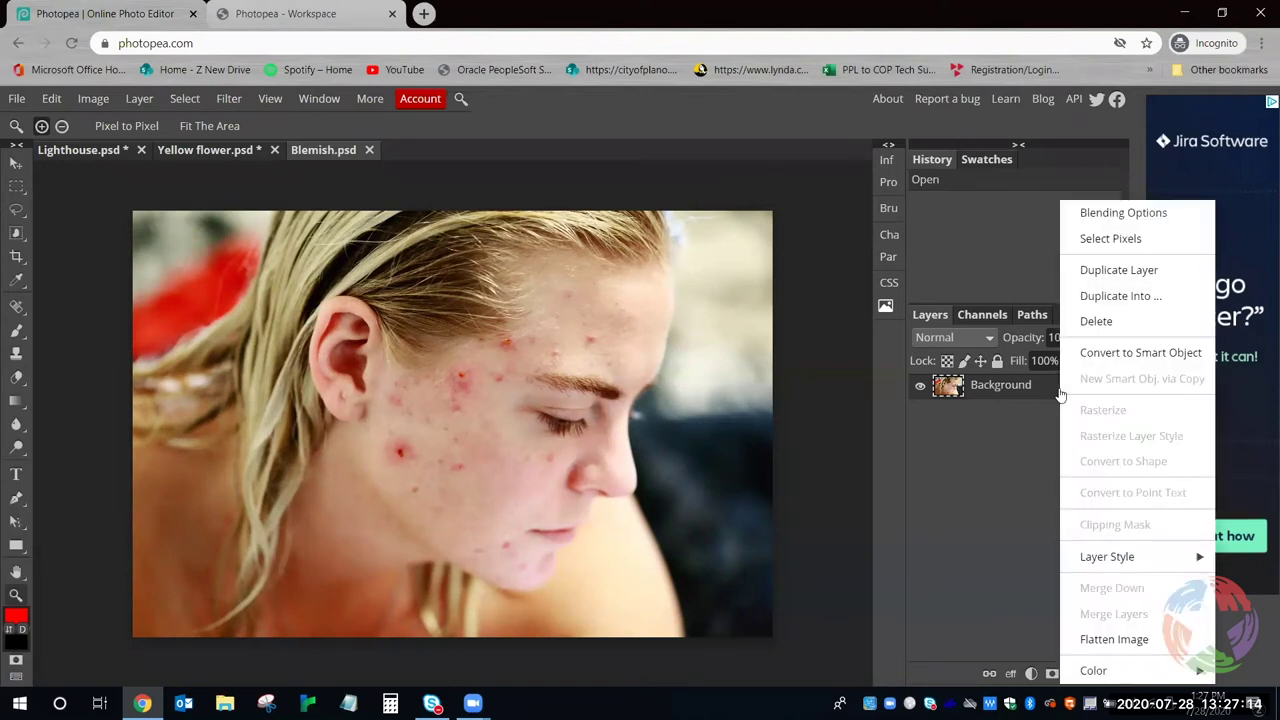
{"action": "left_click", "coordinate": [1104, 276]}
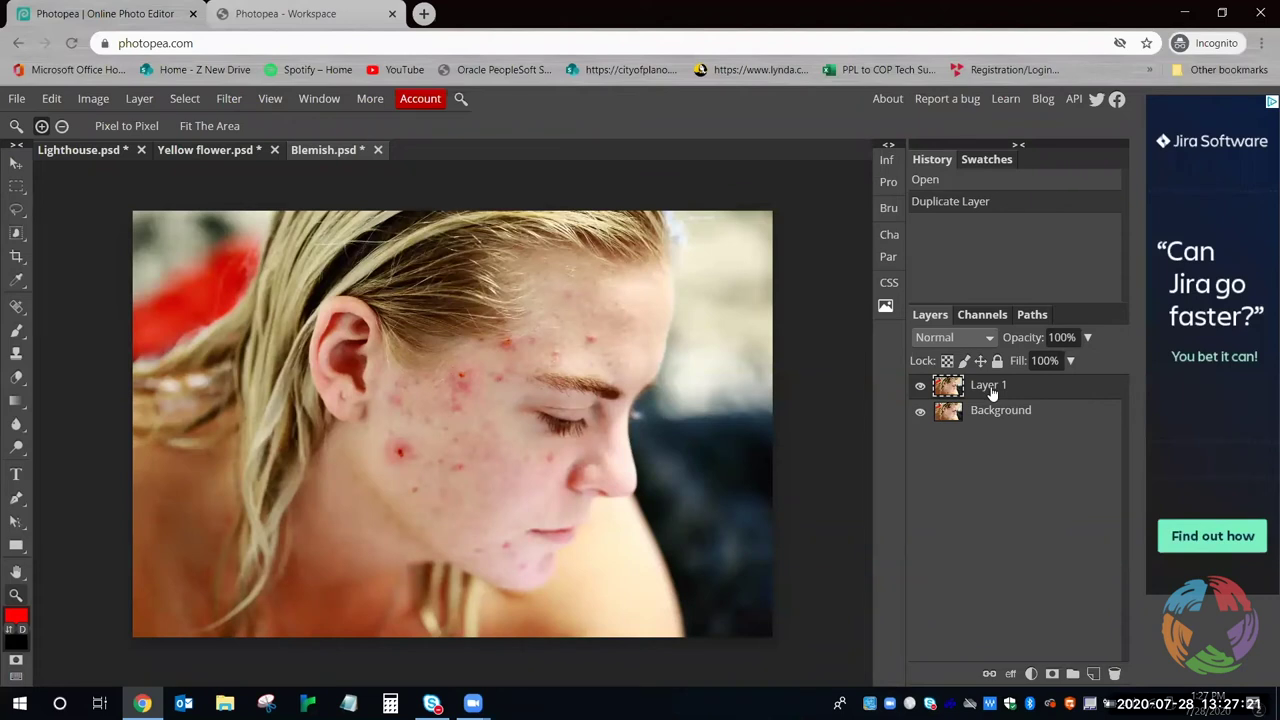
Remove the small red blemish in the middle of the cheek with the Spot Healing Brush at 60 px
{"action": "left_click", "coordinate": [14, 313]}
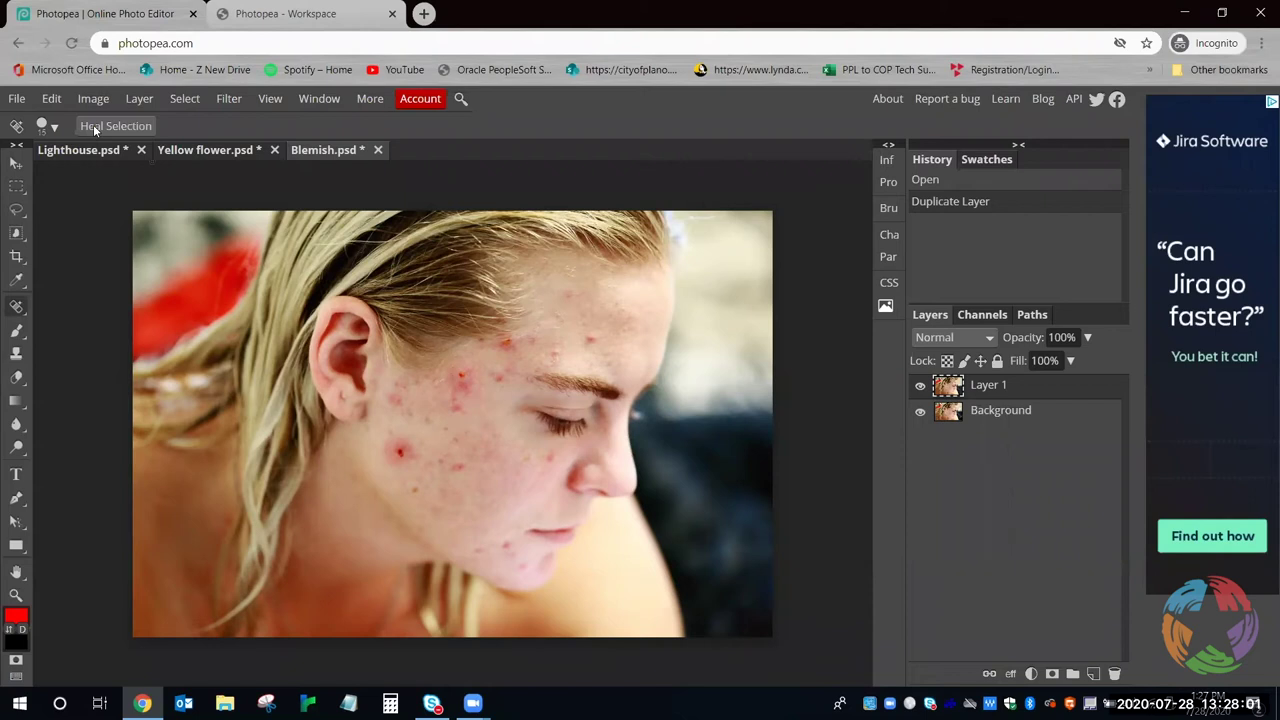
{"action": "left_click", "coordinate": [57, 127]}
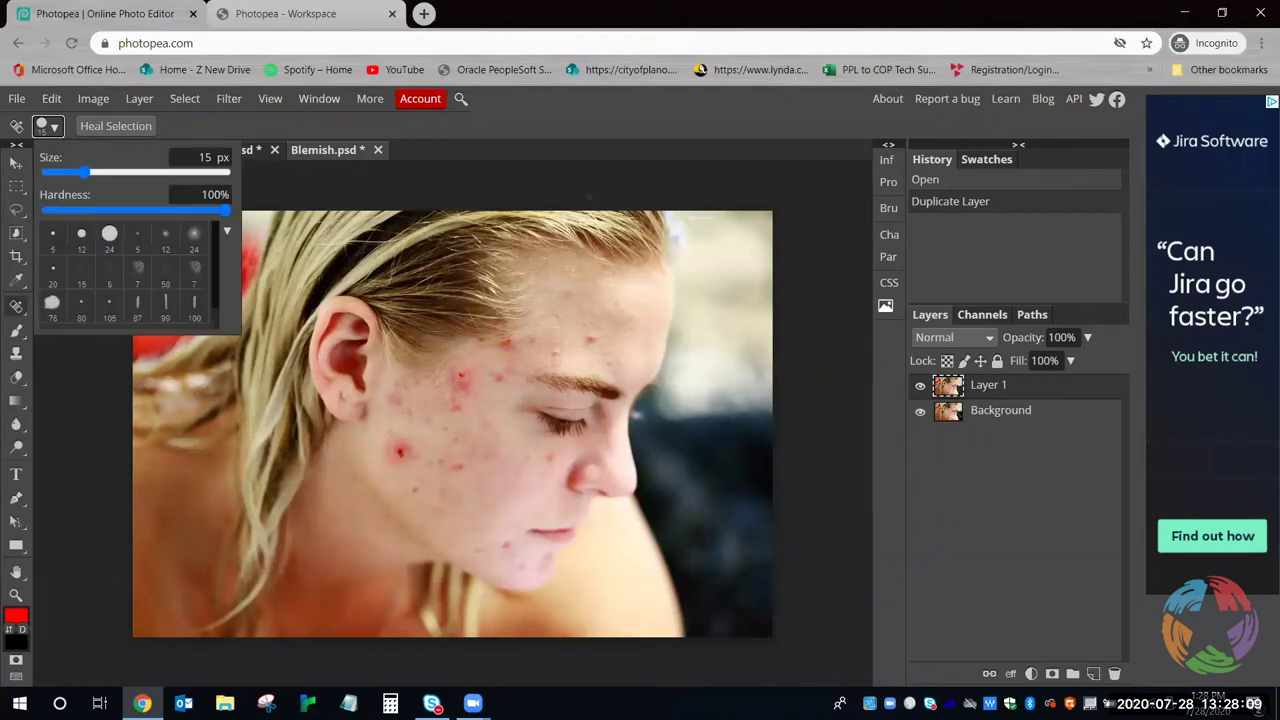
{"action": "left_click", "coordinate": [57, 131]}
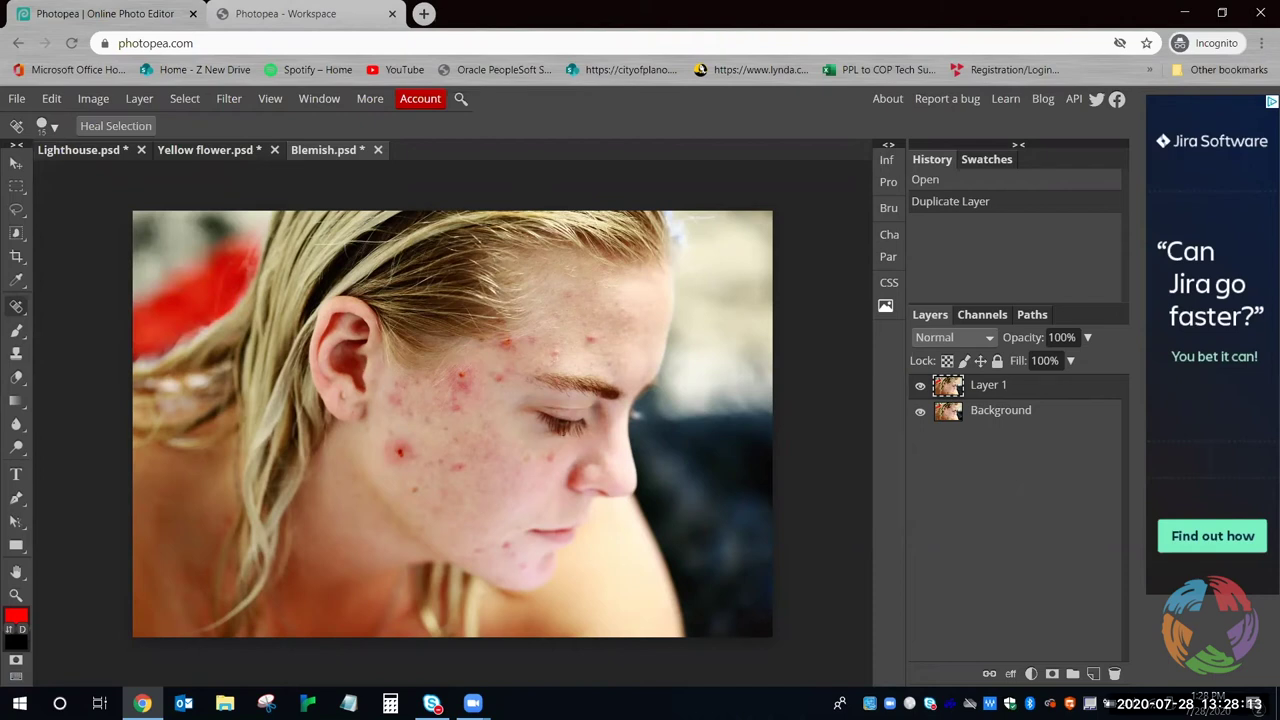
{"action": "key", "text": "z"}
{"action": "left_click", "coordinate": [500, 450]}
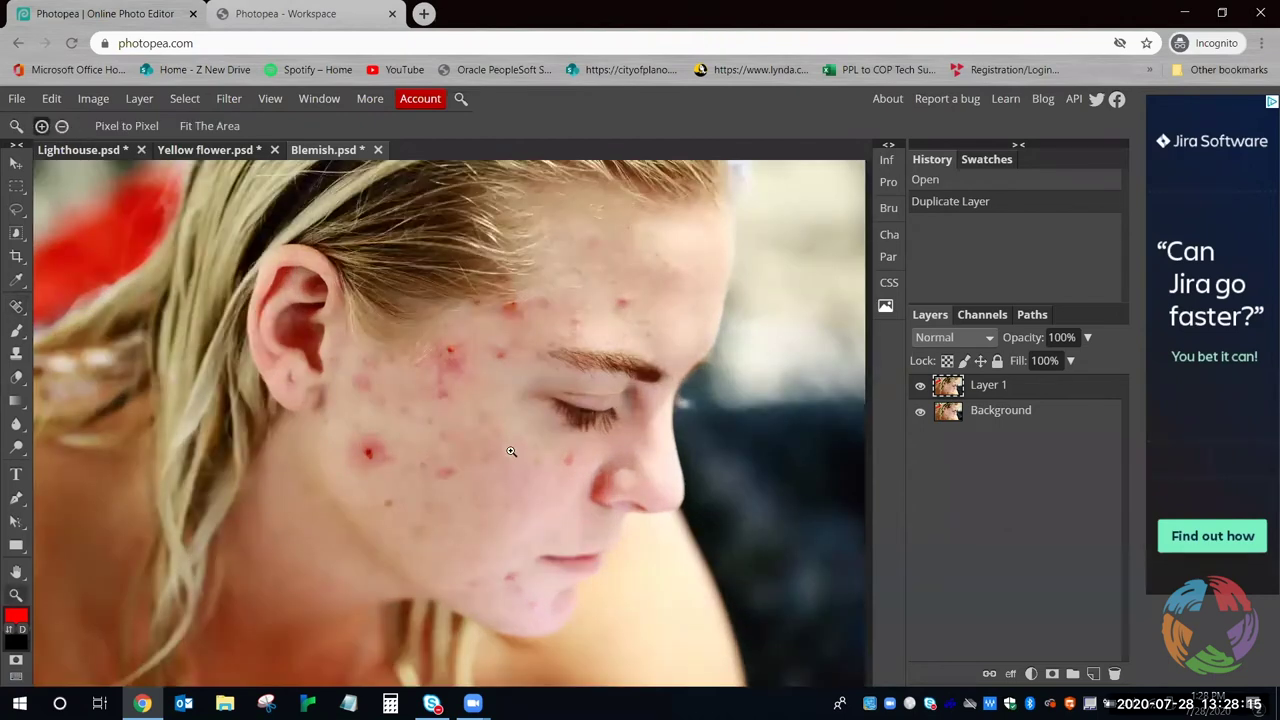
{"action": "left_click", "coordinate": [516, 451]}
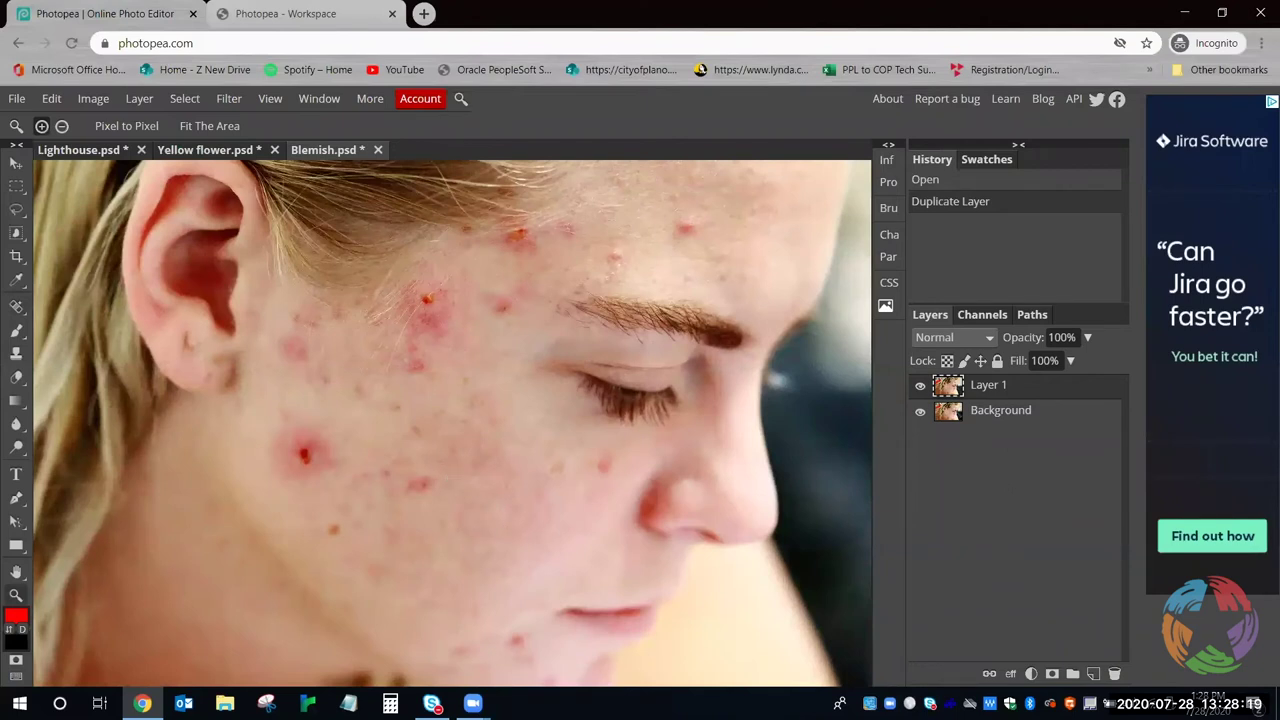
{"action": "key", "text": "j"}
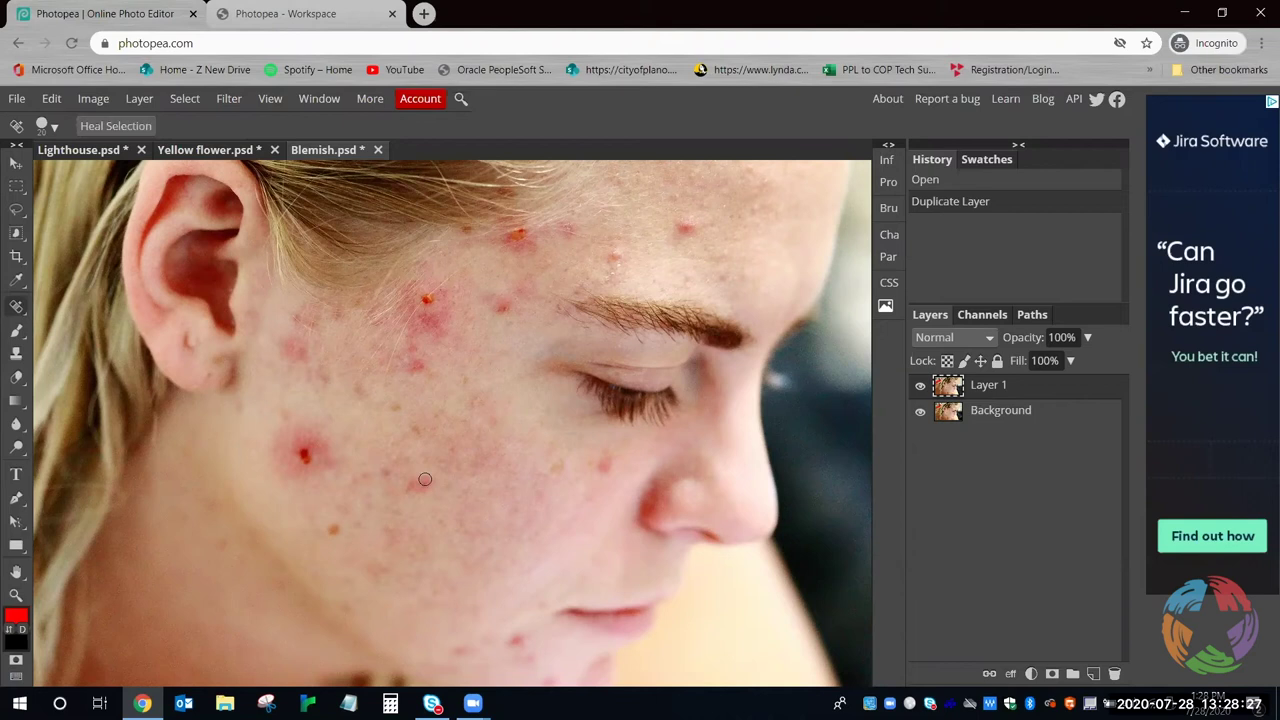
{"action": "key", "text": "bracketright"}
{"action": "key", "text": "bracketright"}
{"action": "key", "text": "bracketright"}
{"action": "key", "text": "bracketright"}
{"action": "key", "text": "bracketleft"}
{"action": "key", "text": "]"}
{"action": "left_click", "coordinate": [421, 484]}
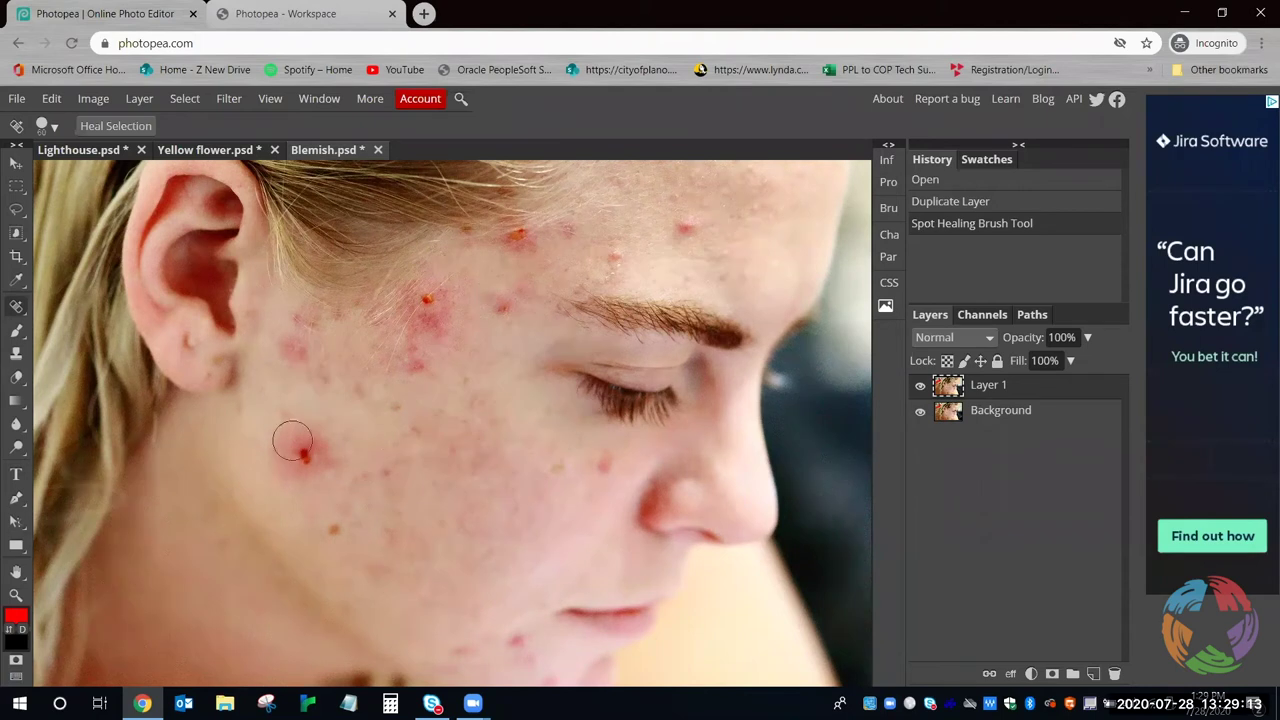
Enlarge the Spot Healing Brush to 125 px and remove the large red blemish on the cheek below the ear
{"action": "key", "text": "bracketright"}
{"action": "key", "text": "bracketright"}
{"action": "key", "text": "bracketright"}
{"action": "key", "text": "bracketright"}
{"action": "key", "text": "bracketright"}
{"action": "key", "text": "bracketright"}
{"action": "key", "text": "bracketright"}
{"action": "left_click", "coordinate": [305, 455]}
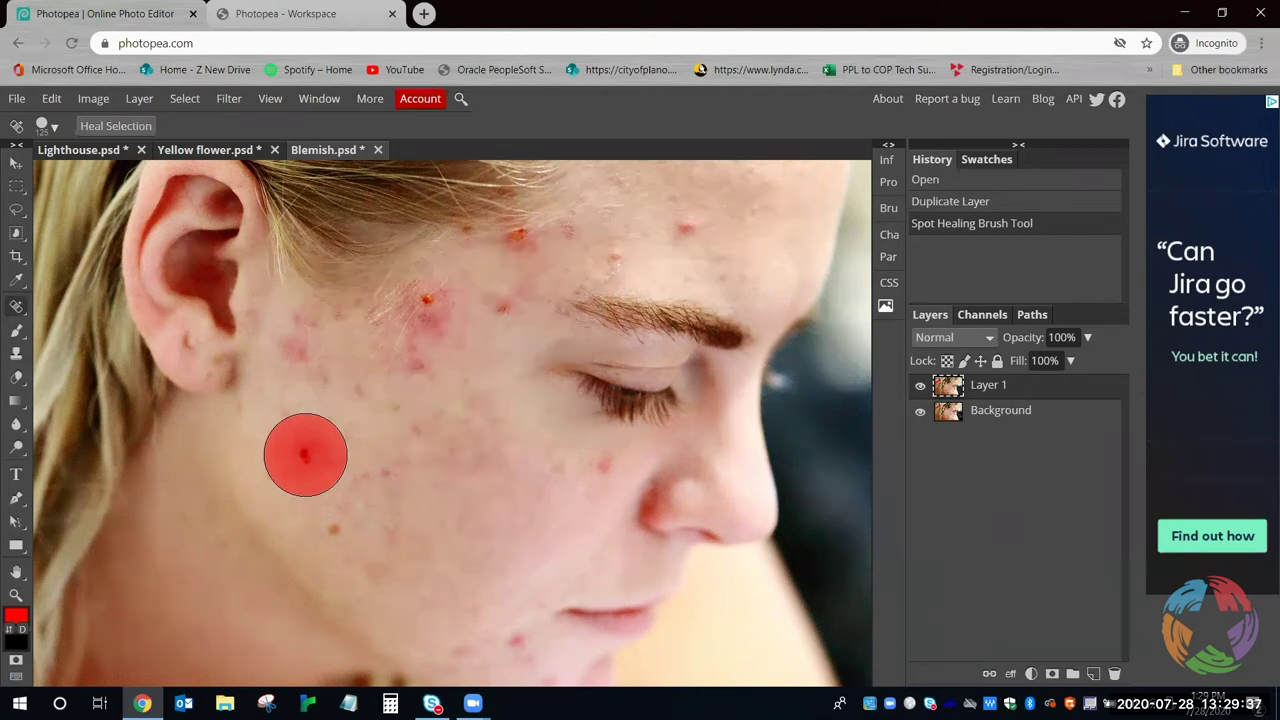
{"action": "left_click", "coordinate": [305, 455]}
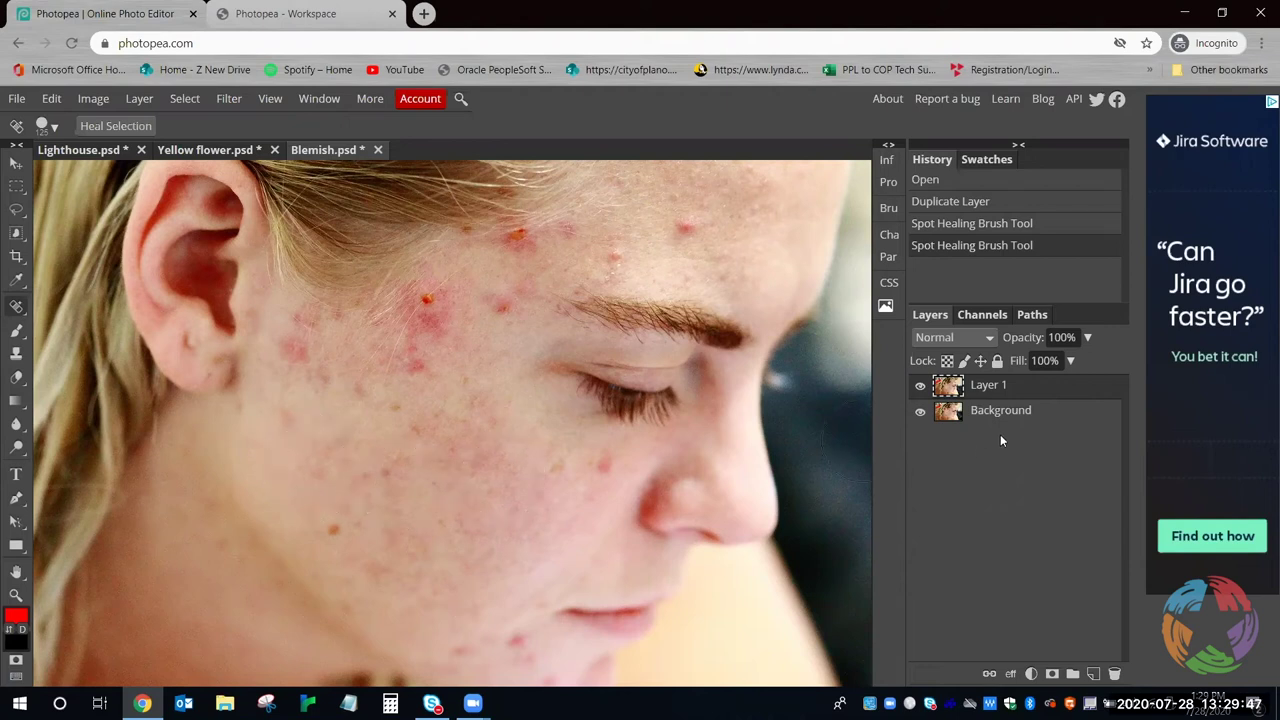
Compare the healed cheek with the original by toggling the visibility of Layer 1
{"action": "left_click", "coordinate": [921, 387]}
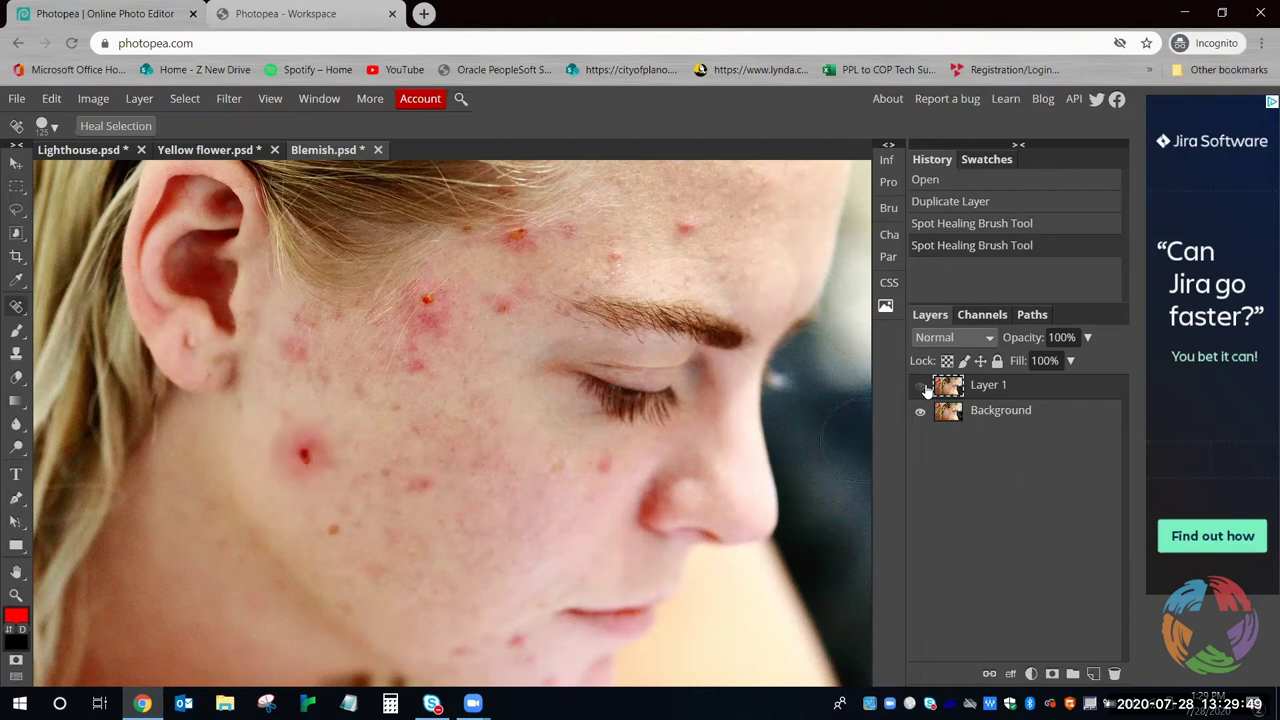
{"action": "left_click", "coordinate": [921, 387]}
{"action": "left_click", "coordinate": [921, 387]}
{"action": "left_click", "coordinate": [921, 387]}
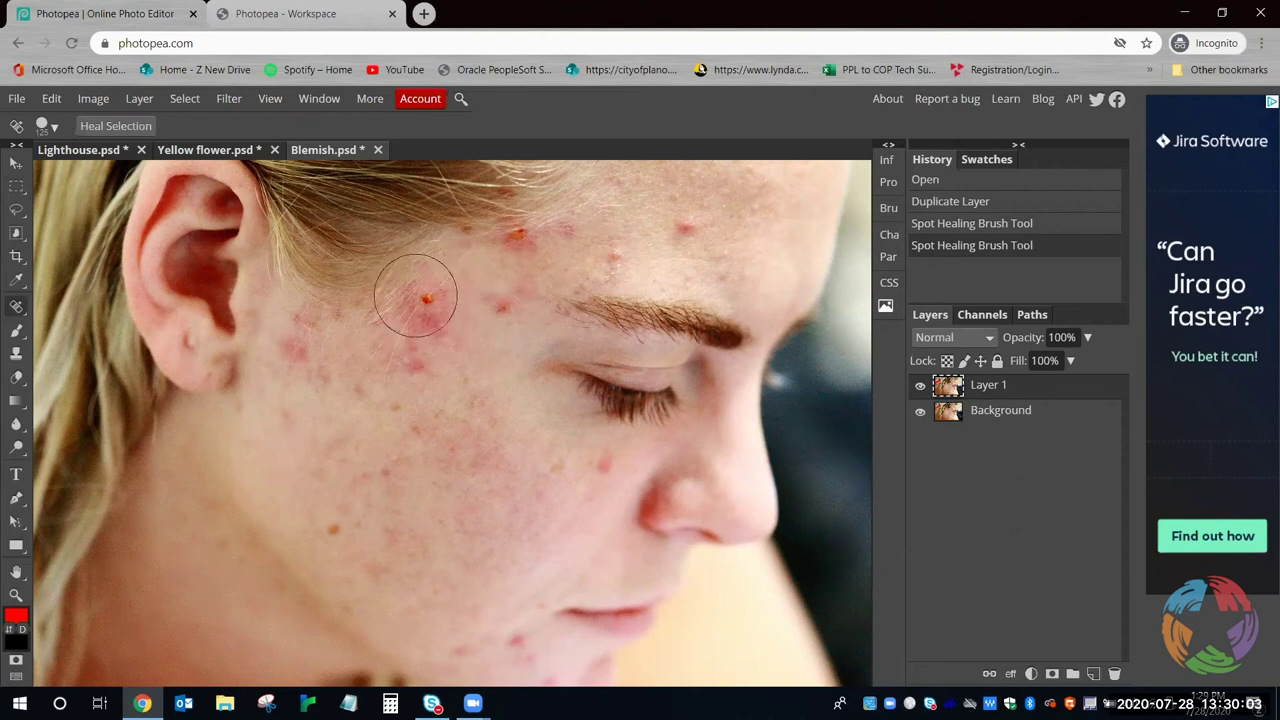
Heal the bright red spot on the temple with the Healing Brush at 50 px, sampling clear skin beside it
{"action": "right_click", "coordinate": [17, 310]}
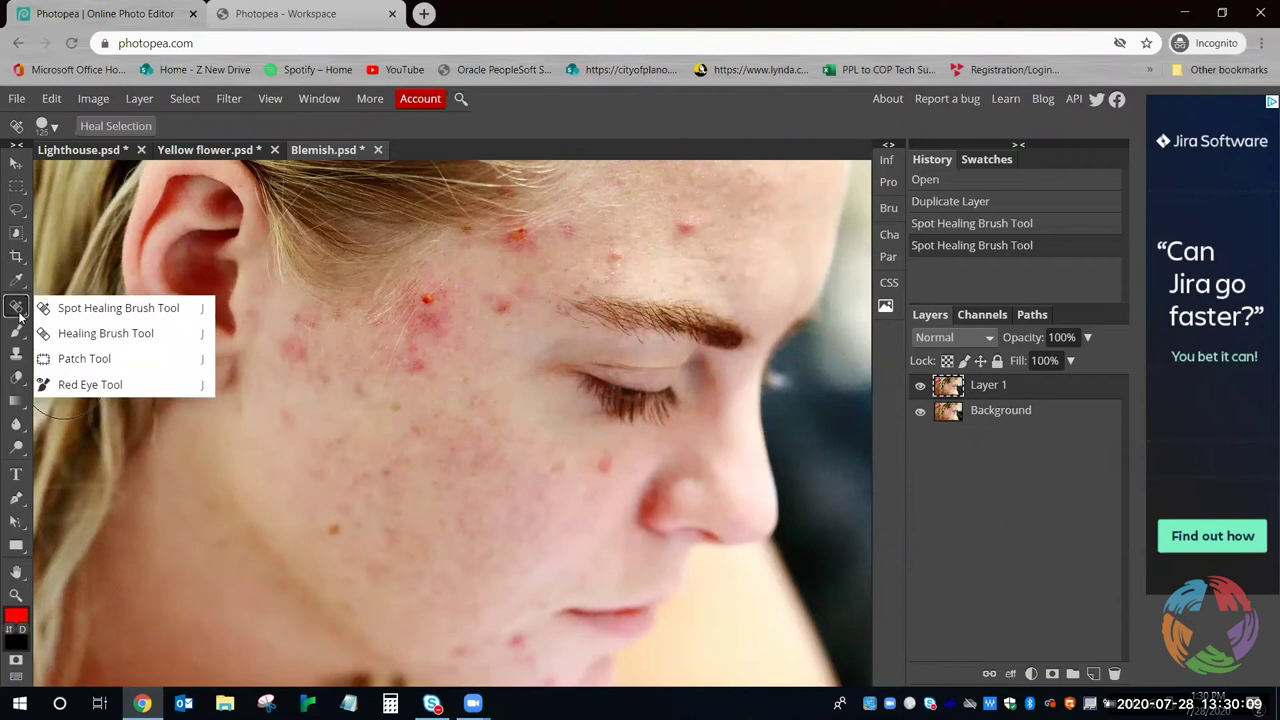
{"action": "left_click", "coordinate": [128, 340]}
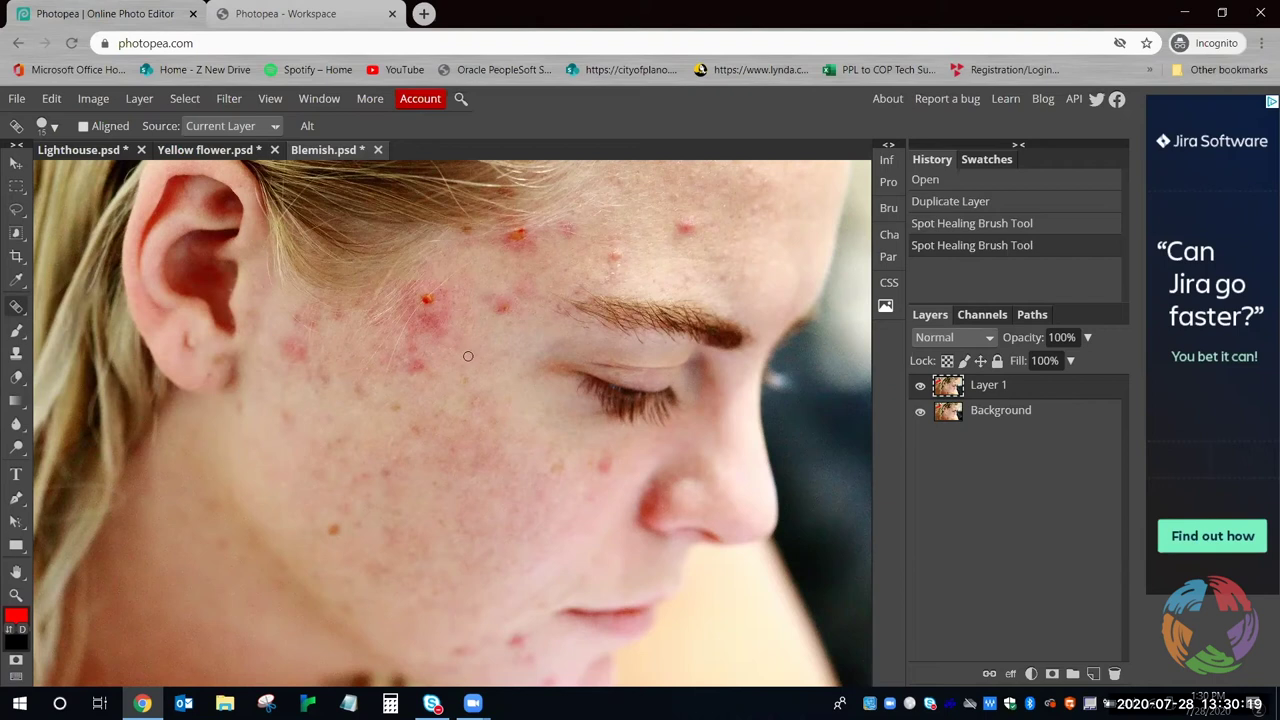
{"action": "key", "text": "bracketright"}
{"action": "key", "text": "bracketright"}
{"action": "key", "text": "bracketright"}
{"action": "key", "text": "alt"}
{"action": "right_click", "coordinate": [16, 307]}
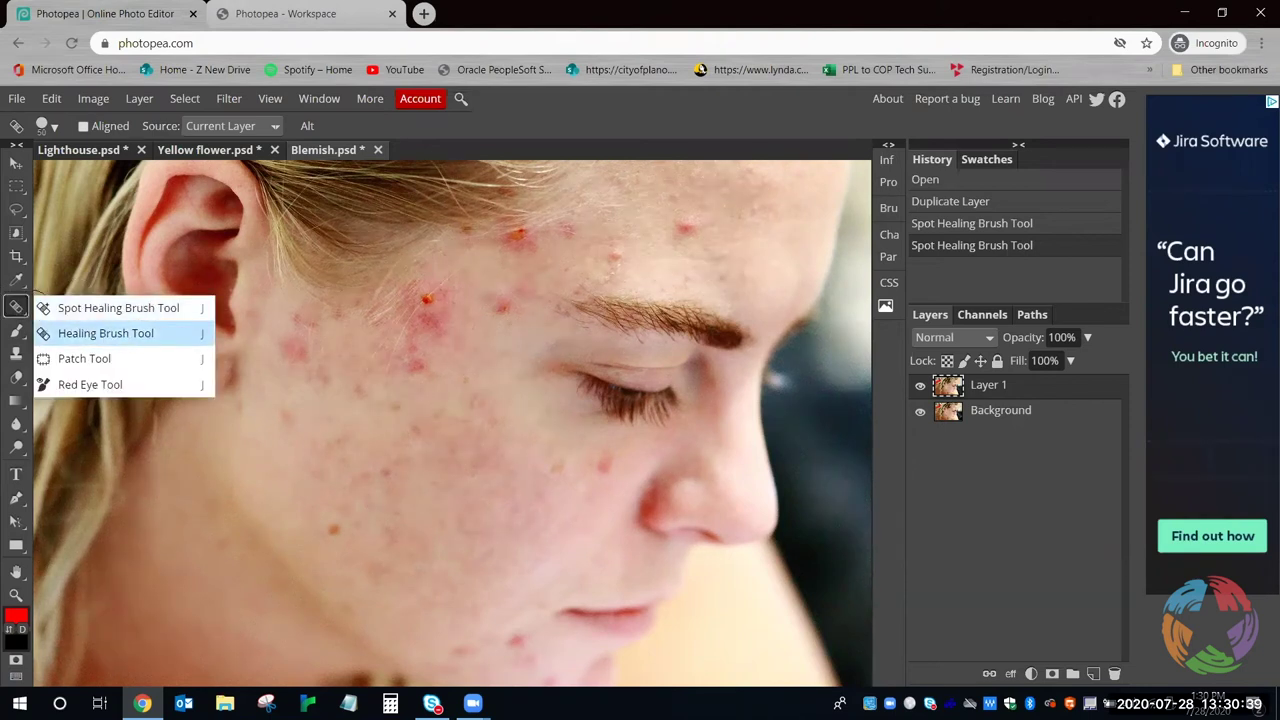
{"action": "left_click", "coordinate": [150, 334]}
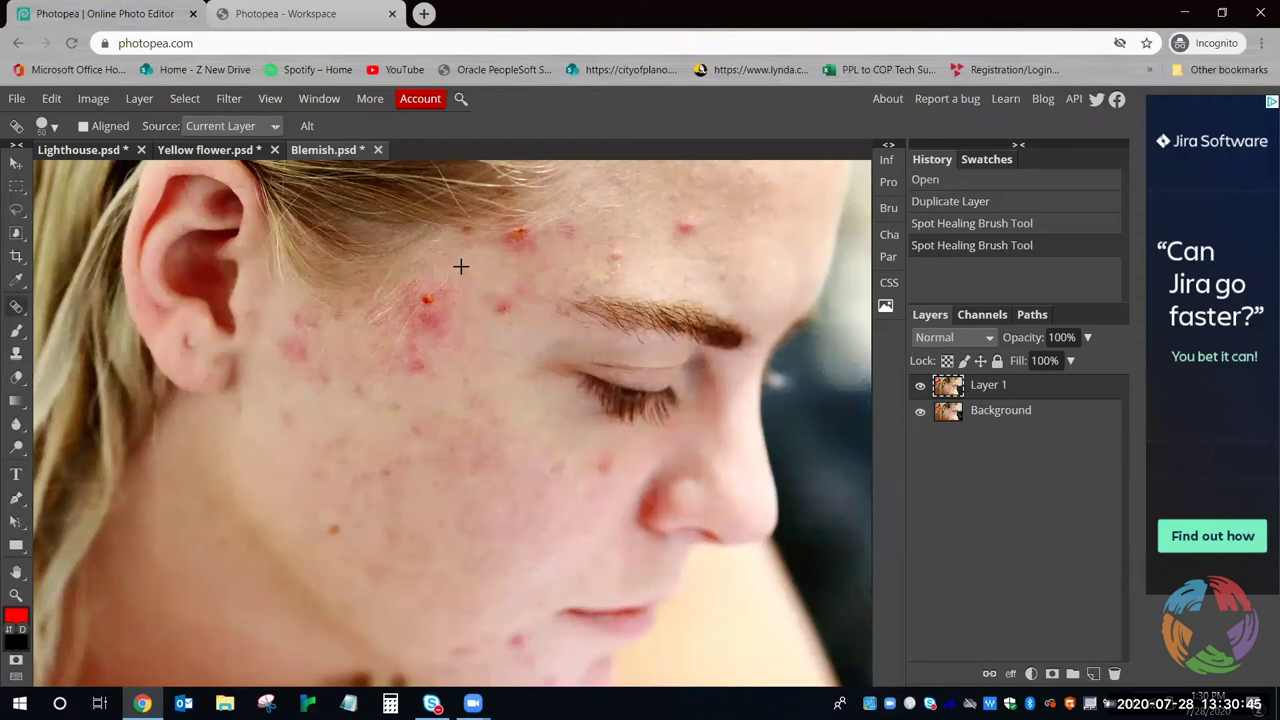
{"action": "left_click_drag", "start_coordinate": [445, 291], "coordinate": [428, 300]}
{"action": "left_click", "coordinate": [434, 277]}
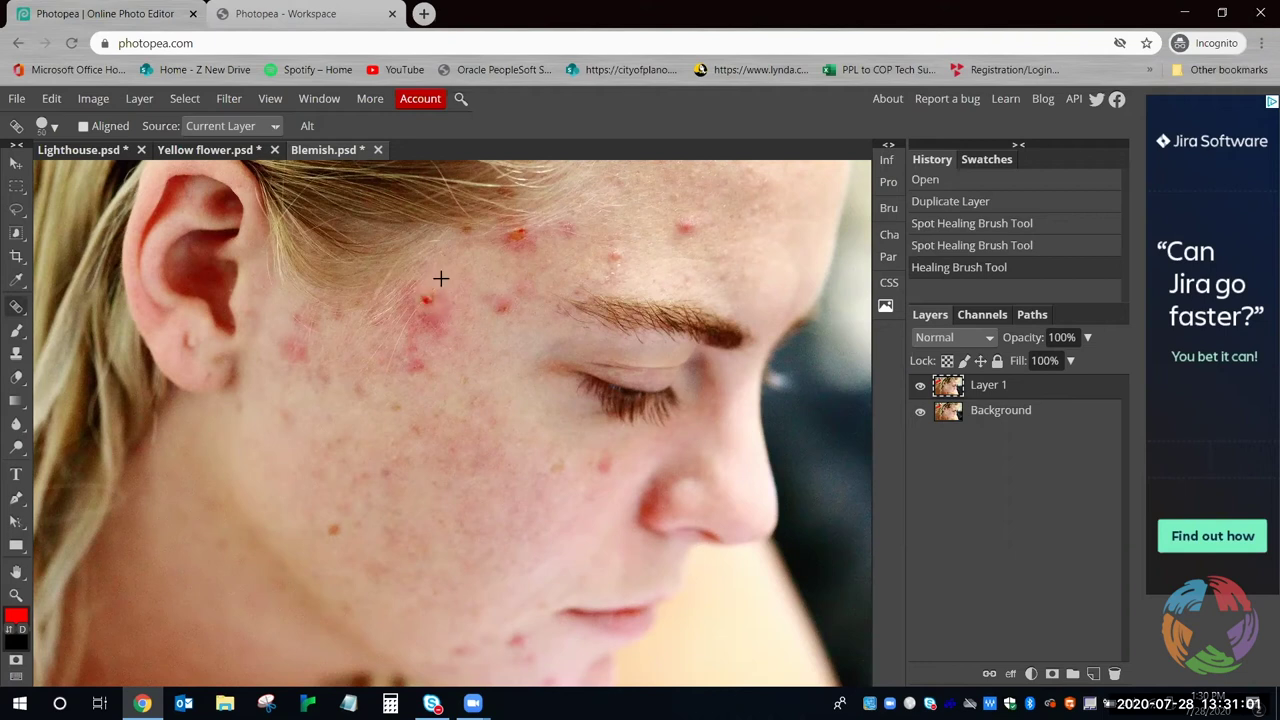
{"action": "left_click_drag", "start_coordinate": [432, 296], "coordinate": [424, 290]}
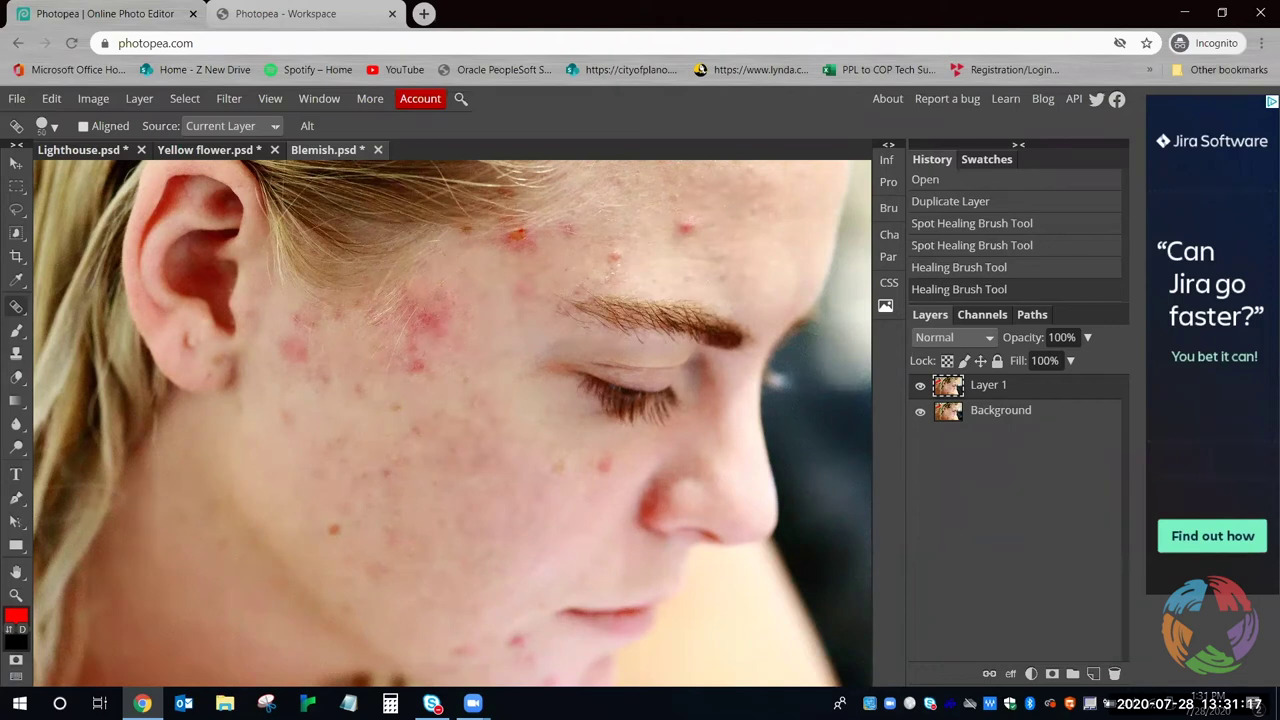
Cover the red spot beside the eyebrow and the two spots on the forehead with the Healing Brush
{"action": "left_click", "coordinate": [499, 305]}
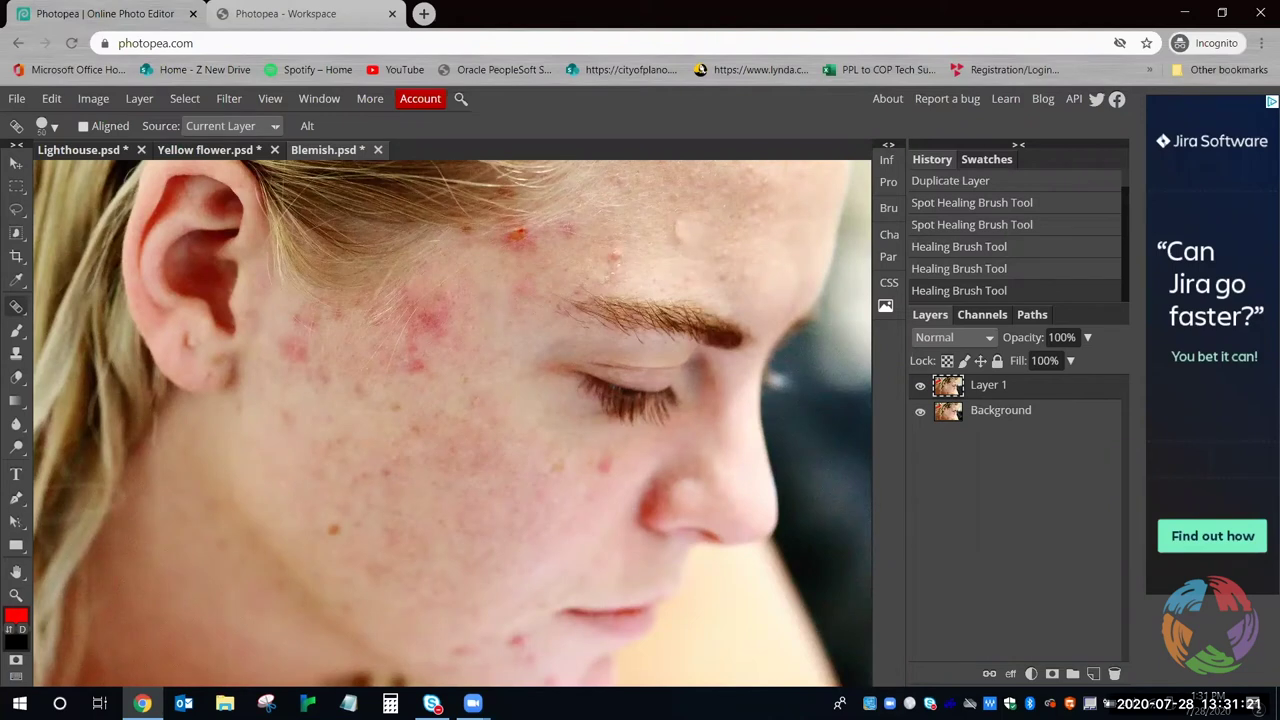
{"action": "left_click", "coordinate": [684, 229]}
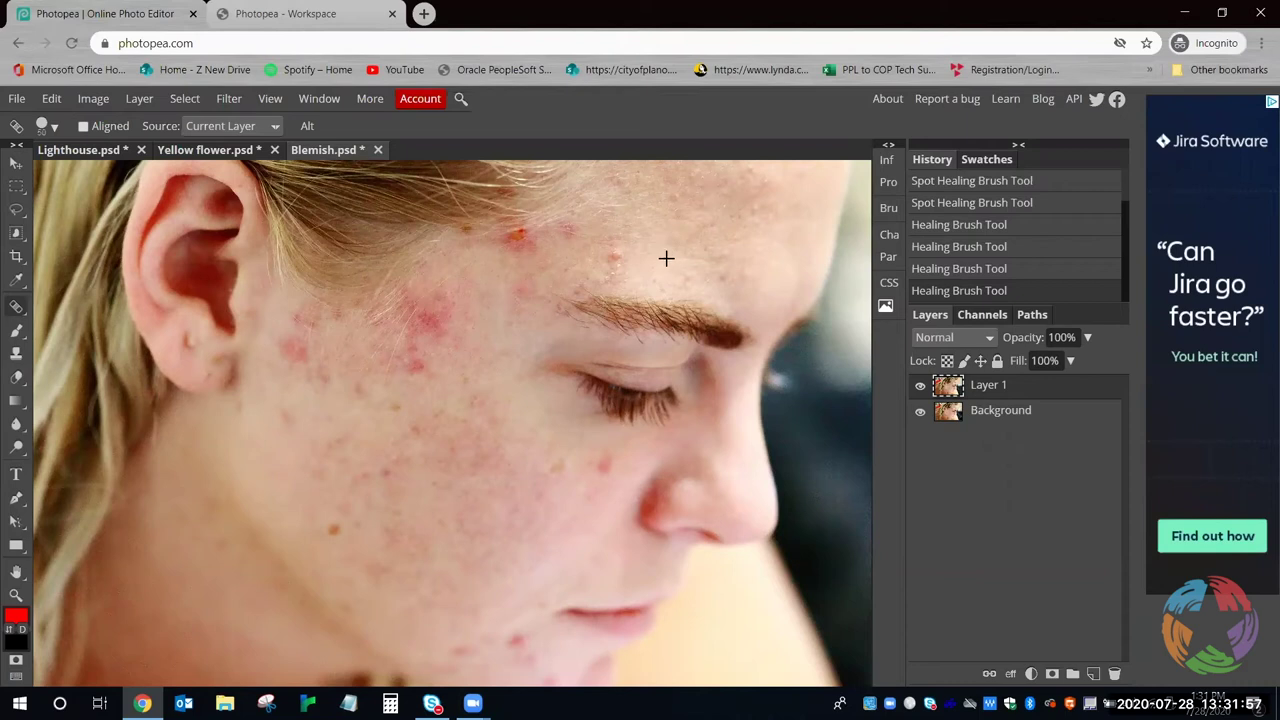
{"action": "left_click", "coordinate": [614, 255]}
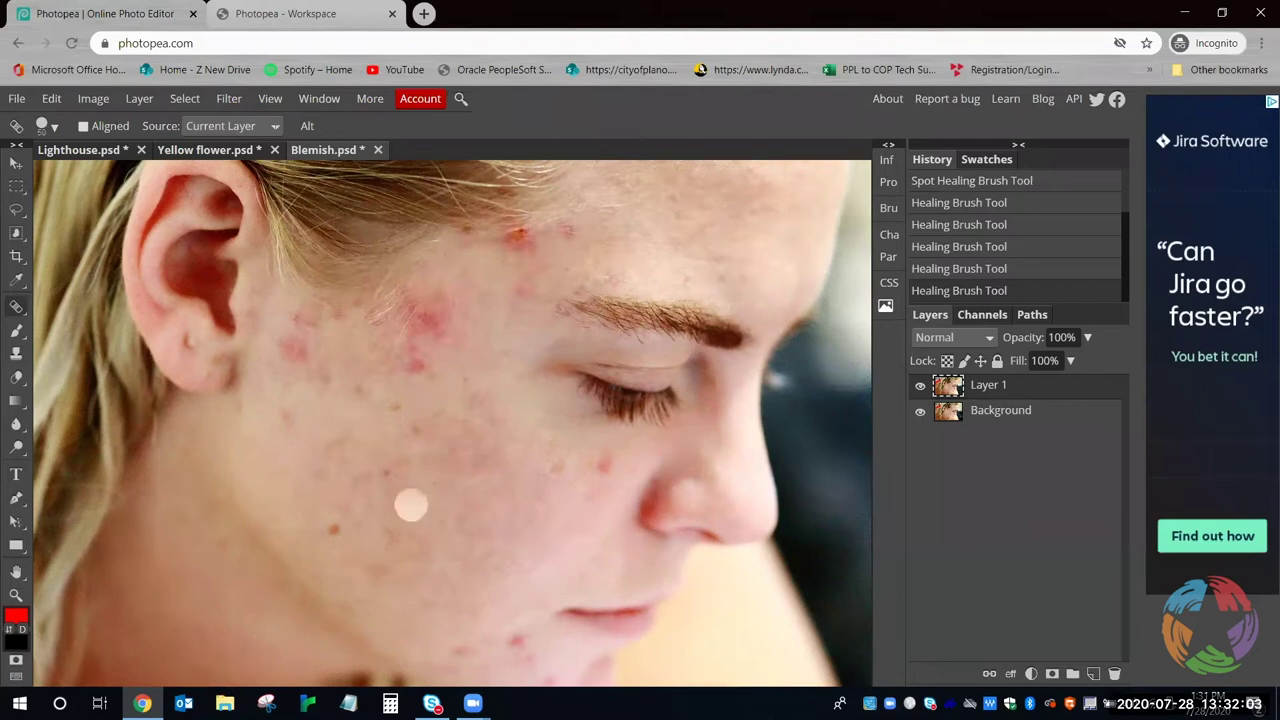
Heal the remaining red patch on the temple with the Spot Healing Brush at 125 px
{"action": "right_click", "coordinate": [18, 308]}
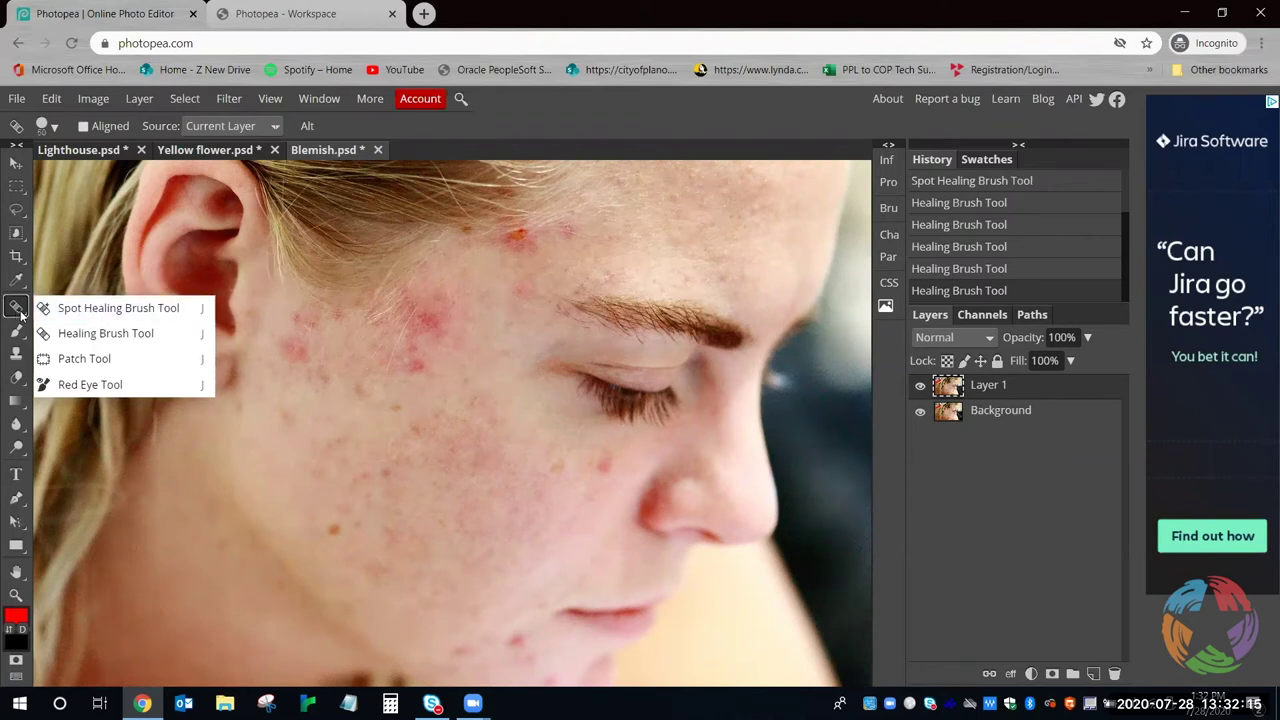
{"action": "left_click", "coordinate": [98, 313]}
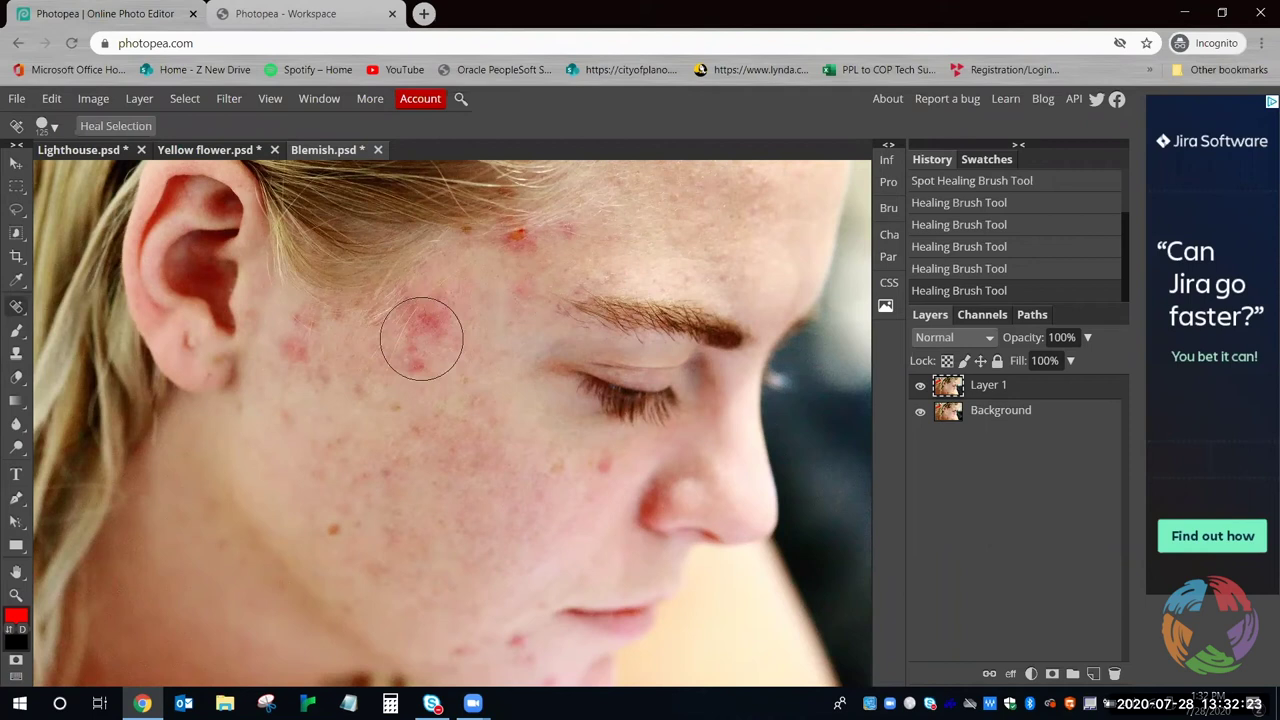
{"action": "left_click", "coordinate": [421, 339]}
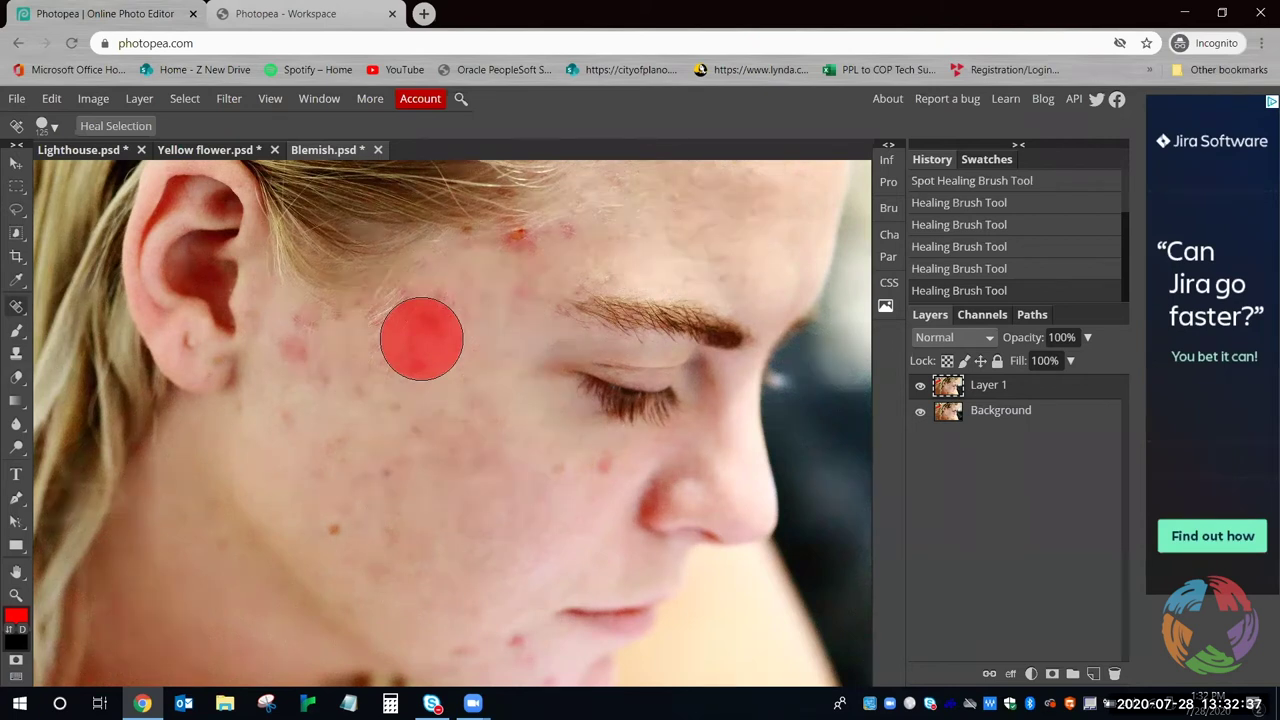
{"action": "left_click", "coordinate": [421, 338]}
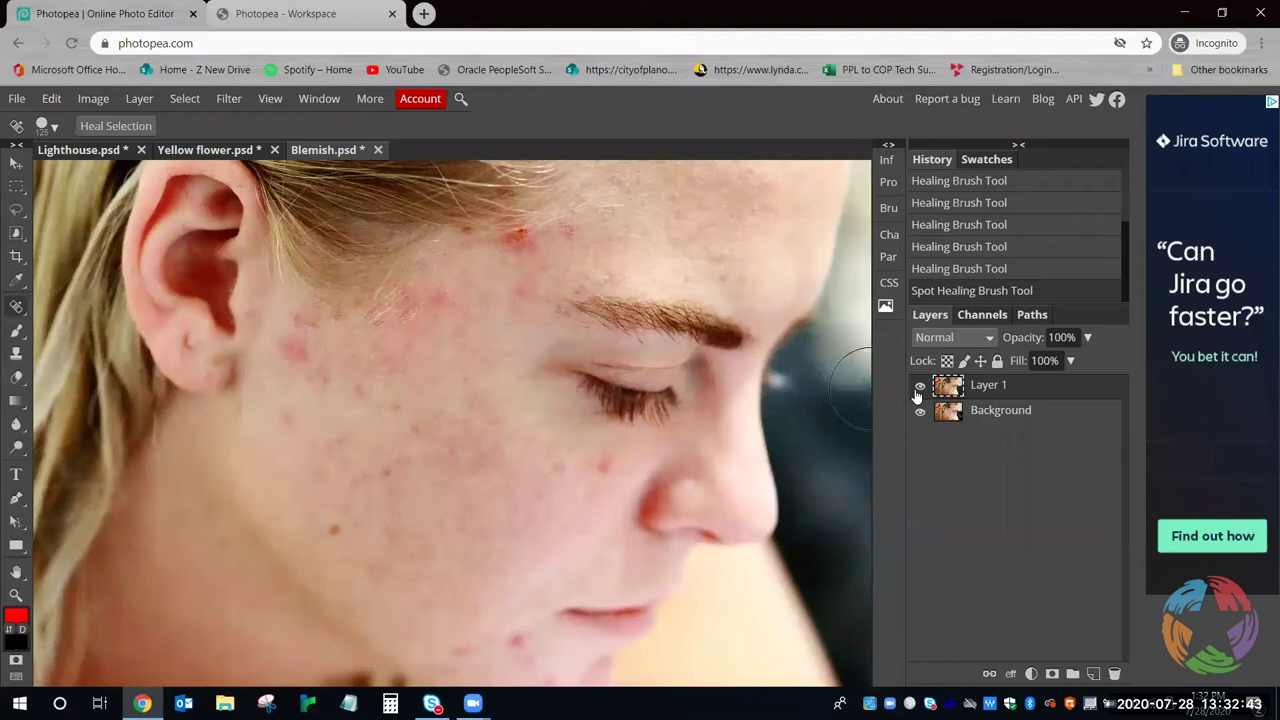
{"action": "key", "text": "z"}
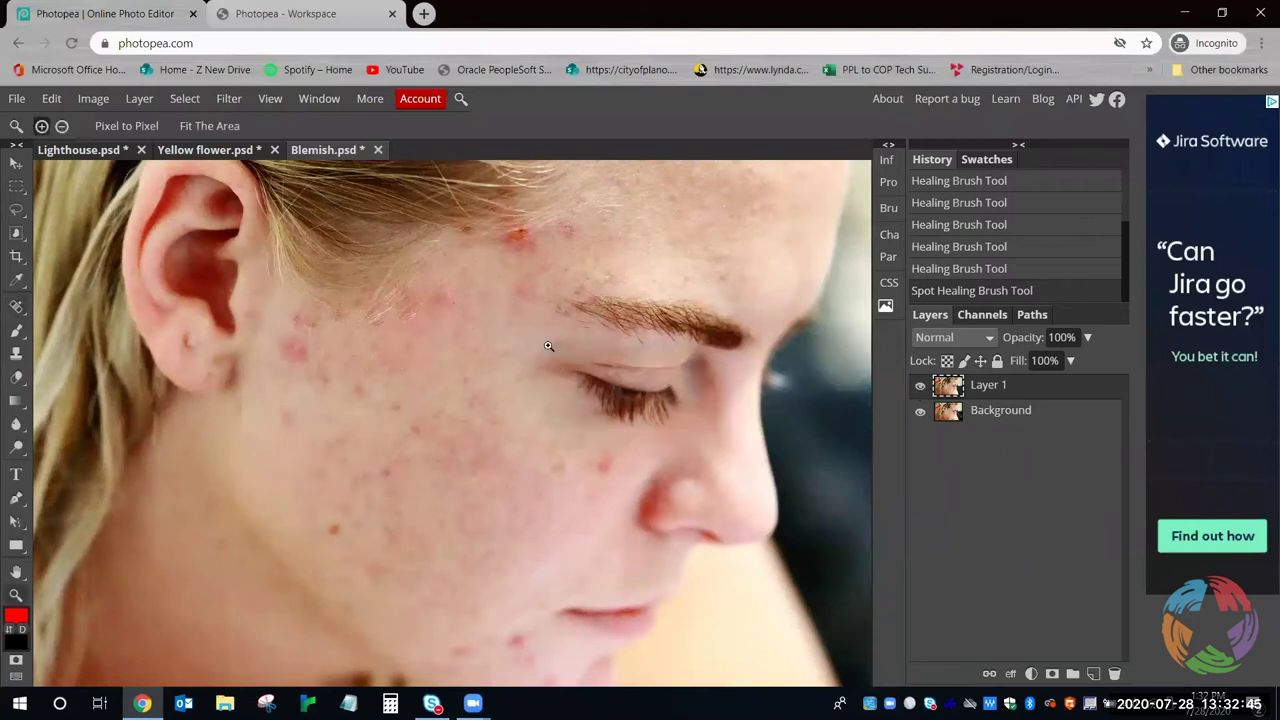
{"action": "left_click", "coordinate": [515, 342], "text": "alt"}
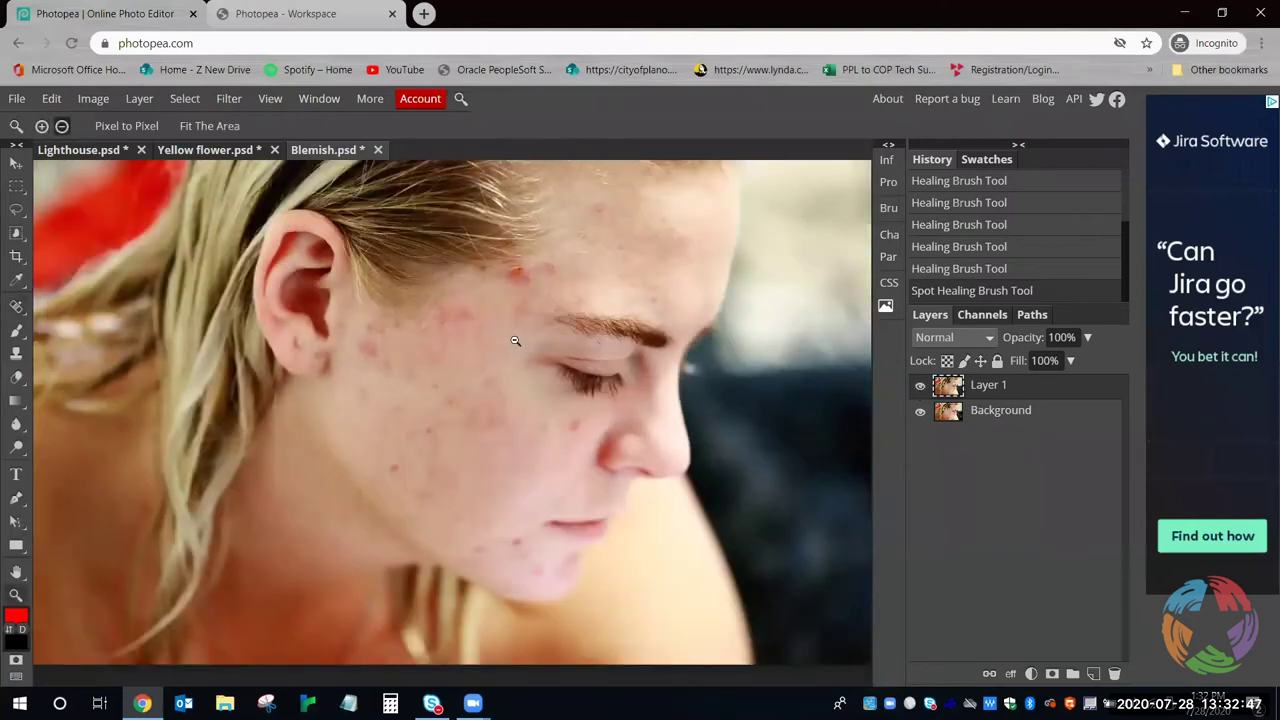
Compare the healed temple and forehead with the original by hiding and reshowing Layer 1
{"action": "left_click", "coordinate": [515, 341], "text": "alt"}
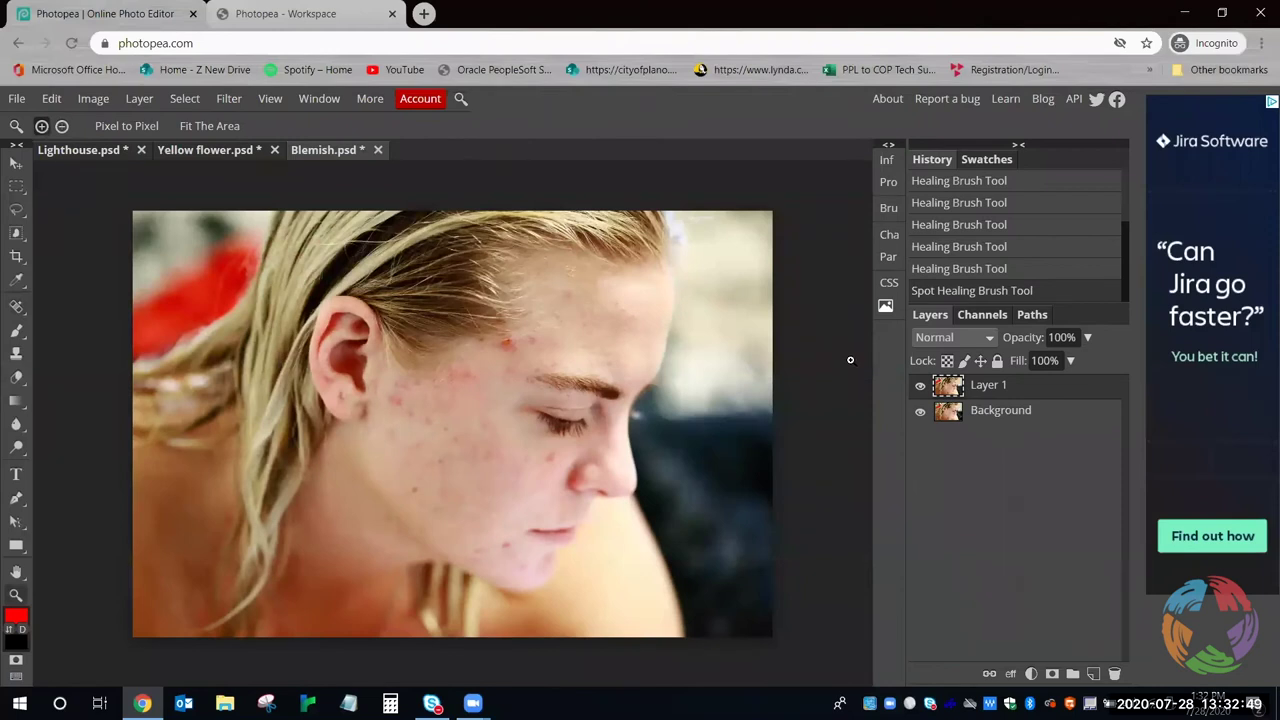
{"action": "left_click", "coordinate": [920, 387]}
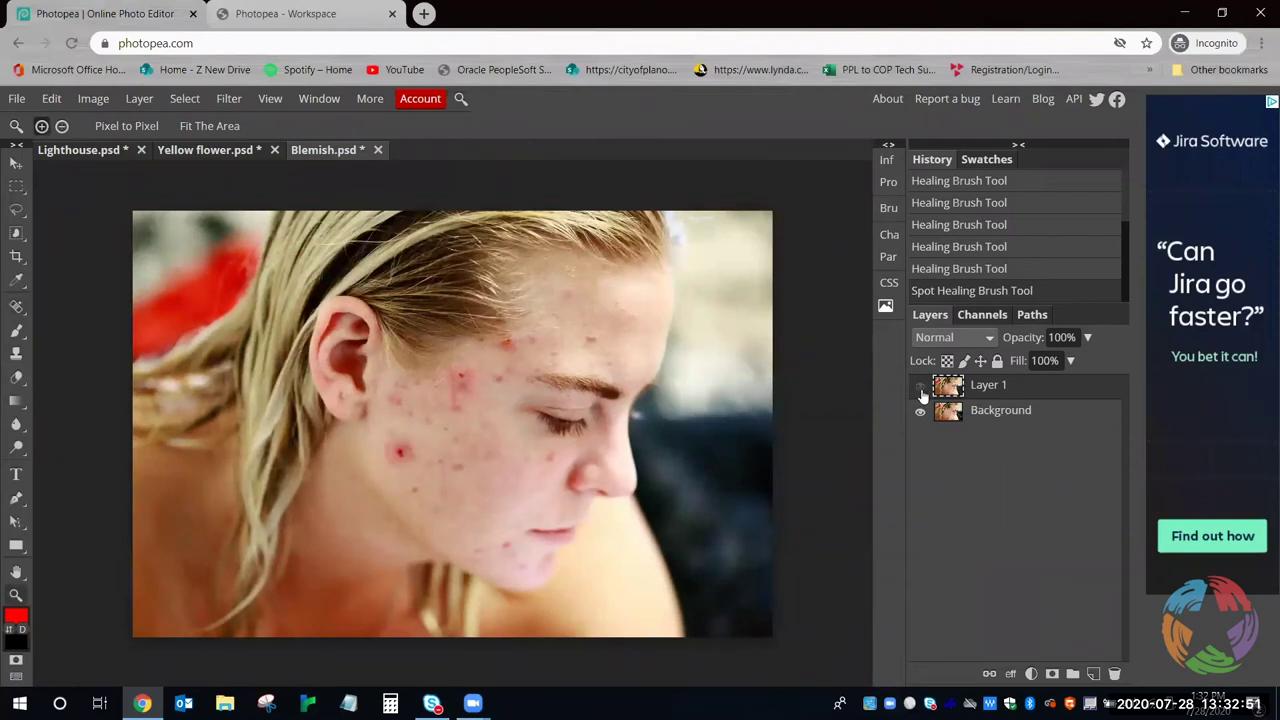
{"action": "left_click", "coordinate": [920, 387]}
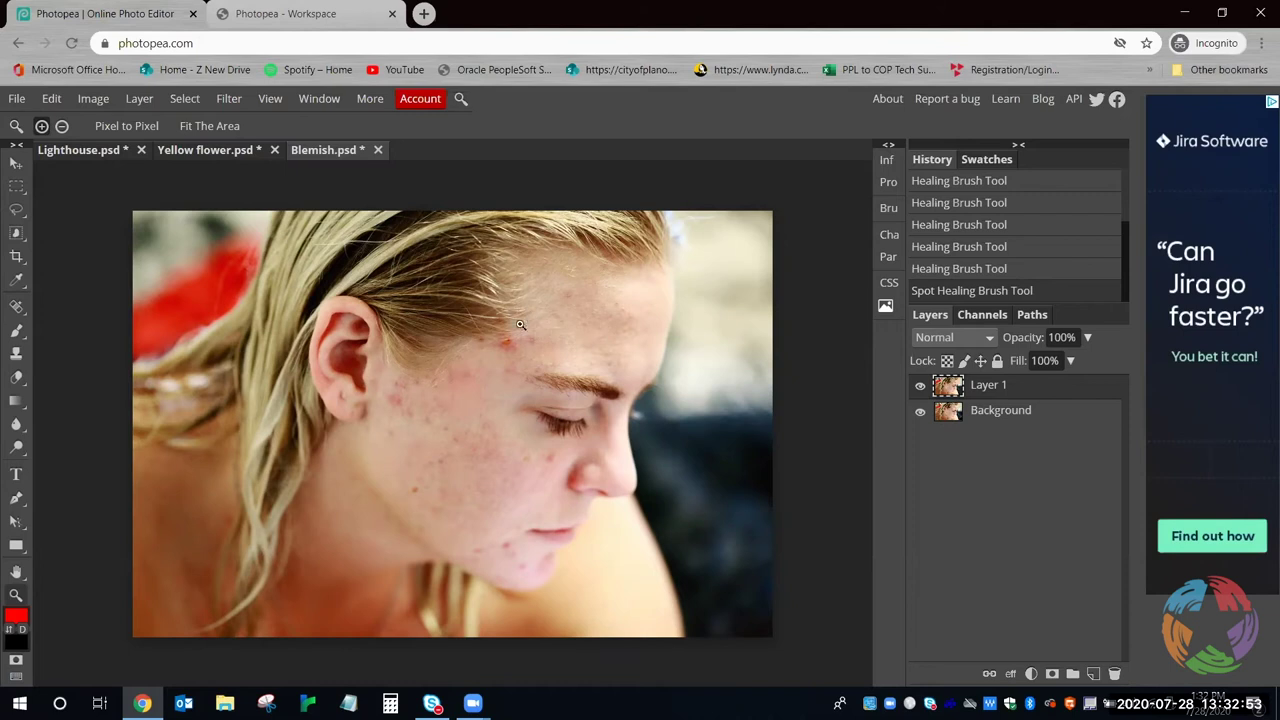
Heal the bright red spot at the hairline above the temple with the Spot Healing Brush at 70 px
{"action": "left_click", "coordinate": [512, 335]}
{"action": "left_click", "coordinate": [514, 334]}
{"action": "left_click", "coordinate": [488, 392]}
{"action": "left_click", "coordinate": [591, 342], "text": "alt"}
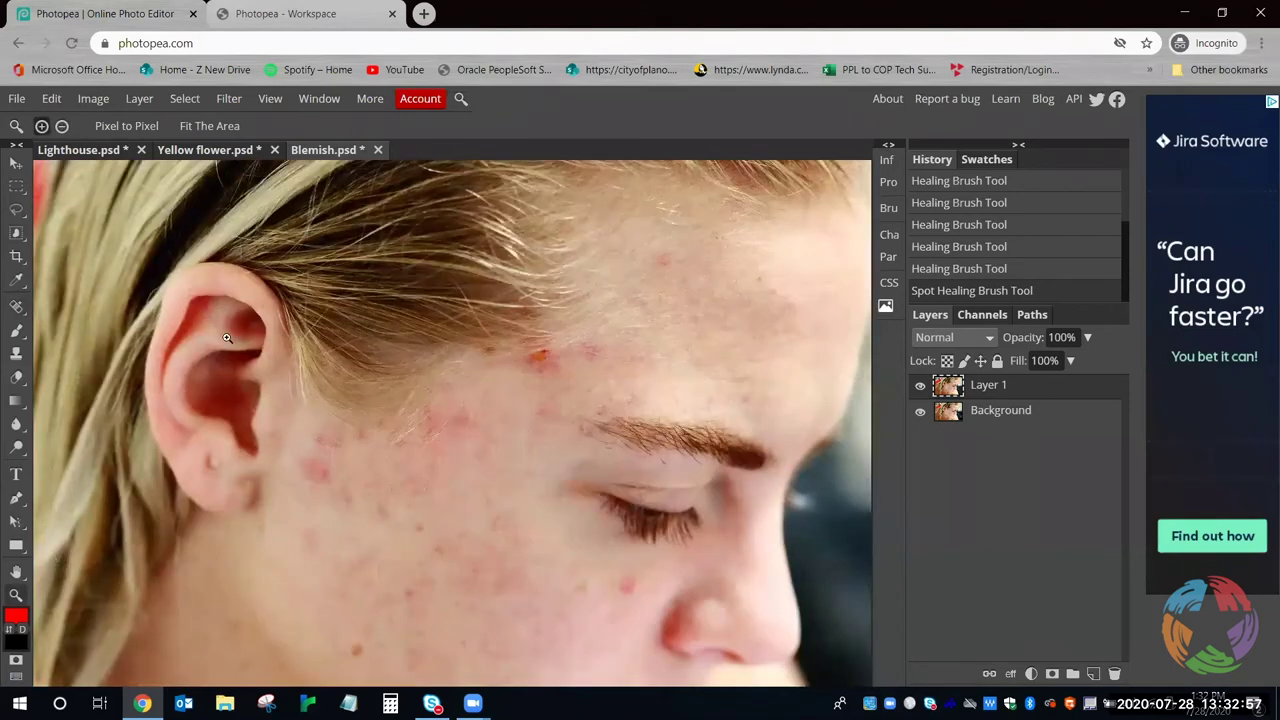
{"action": "left_click", "coordinate": [16, 307]}
{"action": "key", "text": "bracketleft"}
{"action": "key", "text": "bracketleft"}
{"action": "key", "text": "bracketleft"}
{"action": "key", "text": "bracketleft"}
{"action": "key", "text": "bracketleft"}
{"action": "key", "text": "bracketleft"}
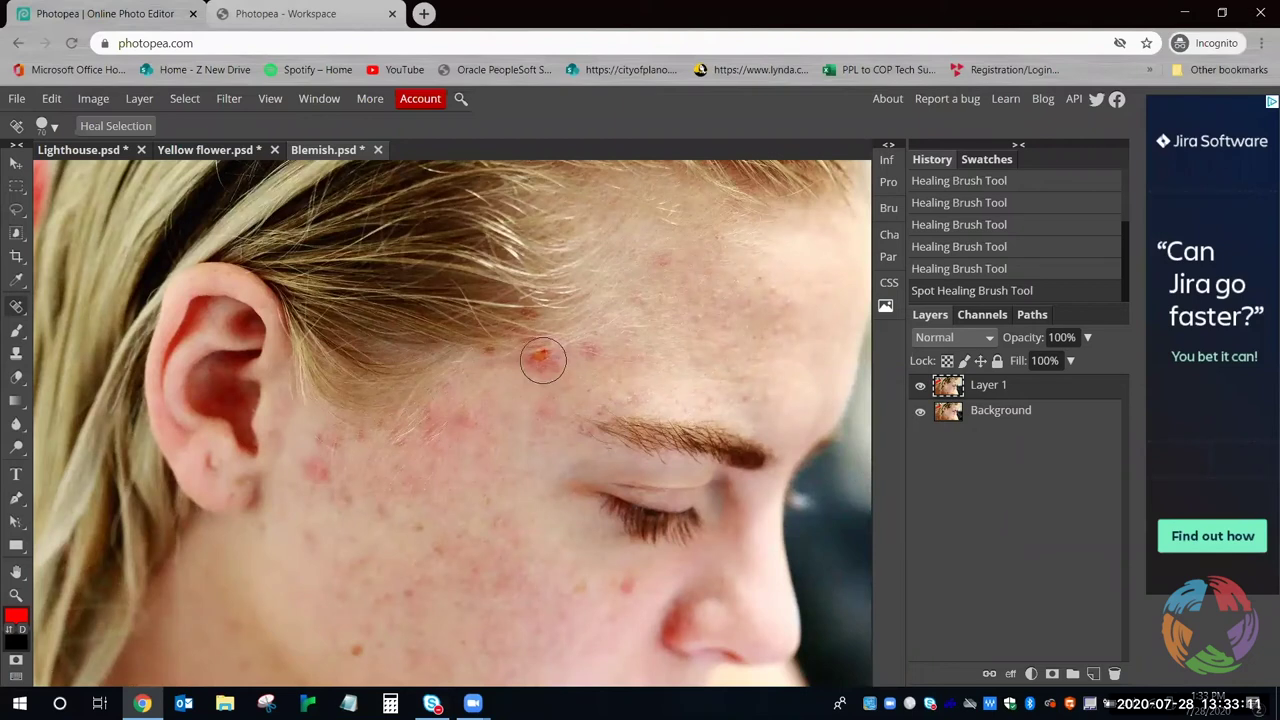
{"action": "left_click", "coordinate": [543, 360]}
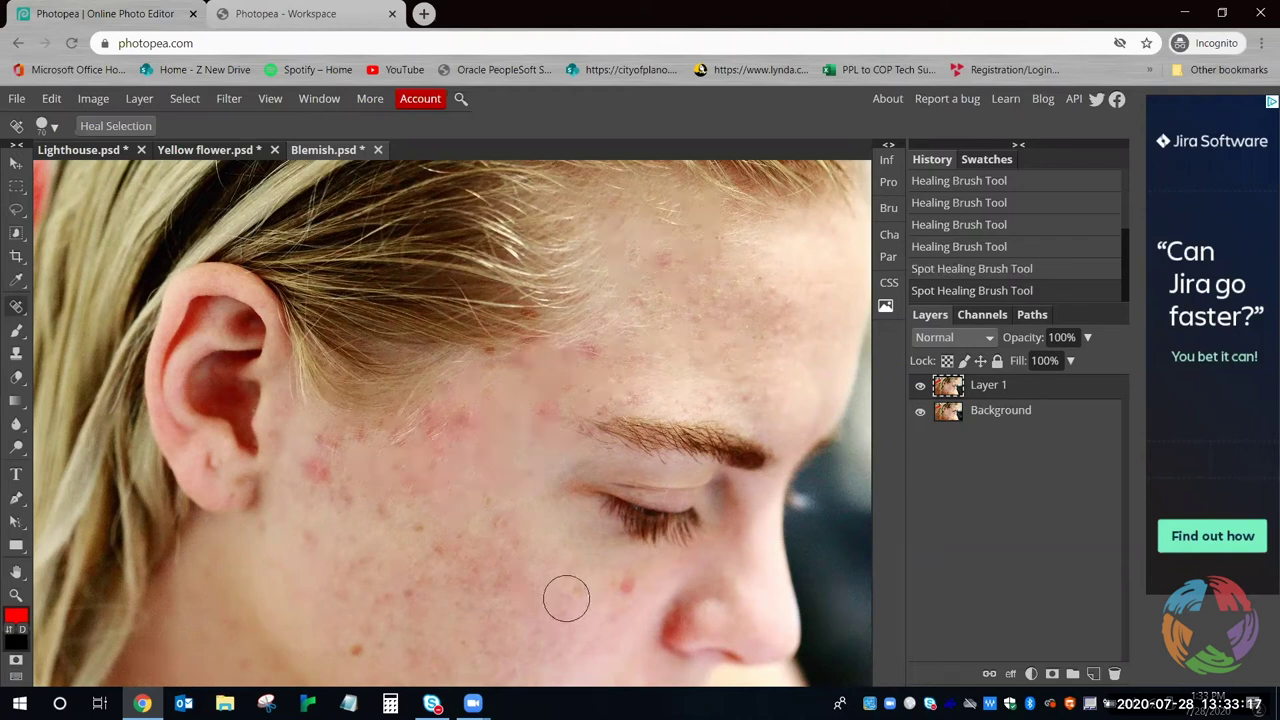
Compare the whole retouched face with the untouched Background by repeatedly toggling the visibility of Layer 1
{"action": "key", "text": "z"}
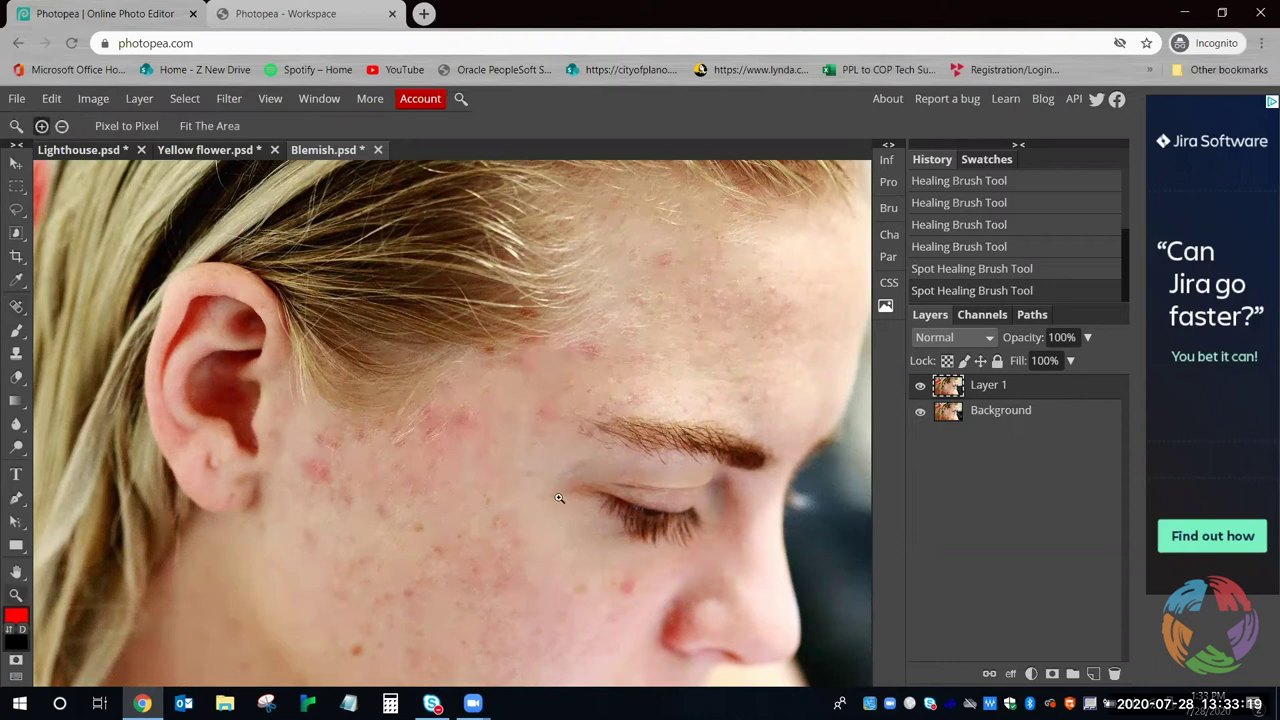
{"action": "left_click", "coordinate": [513, 468], "text": "alt"}
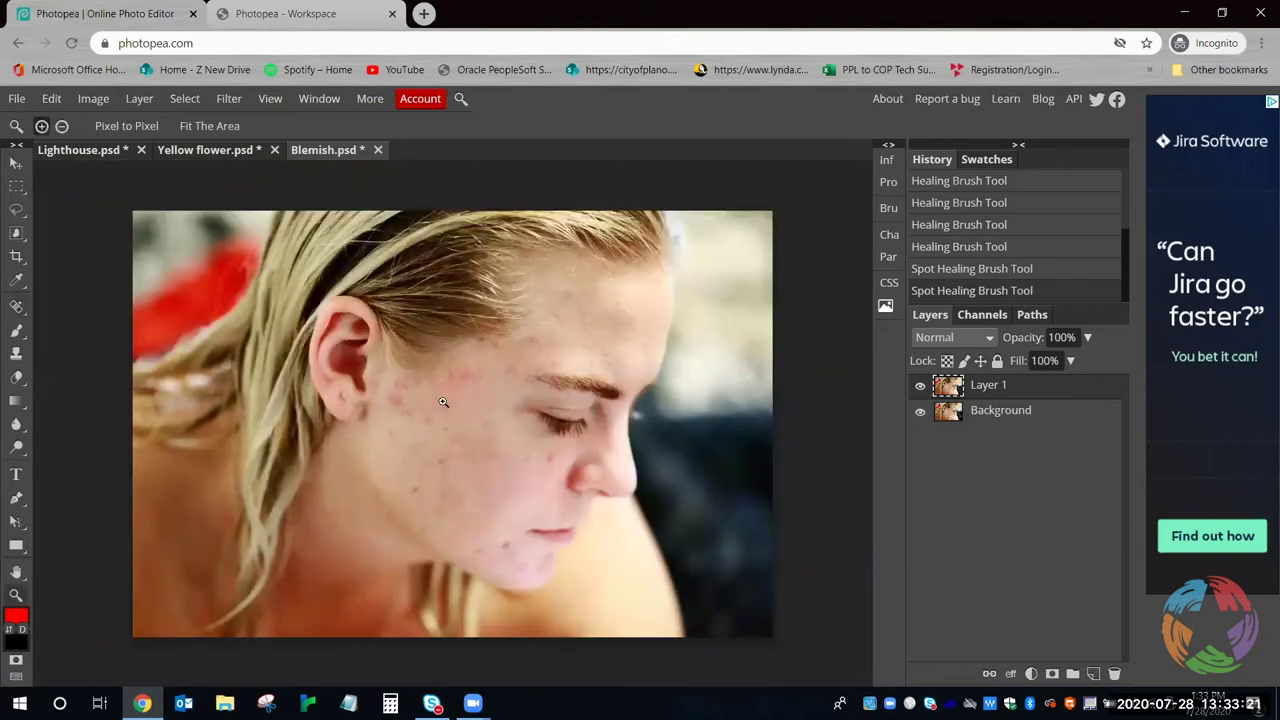
{"action": "left_click", "coordinate": [919, 389]}
{"action": "left_click", "coordinate": [919, 389]}
{"action": "left_click", "coordinate": [920, 389]}
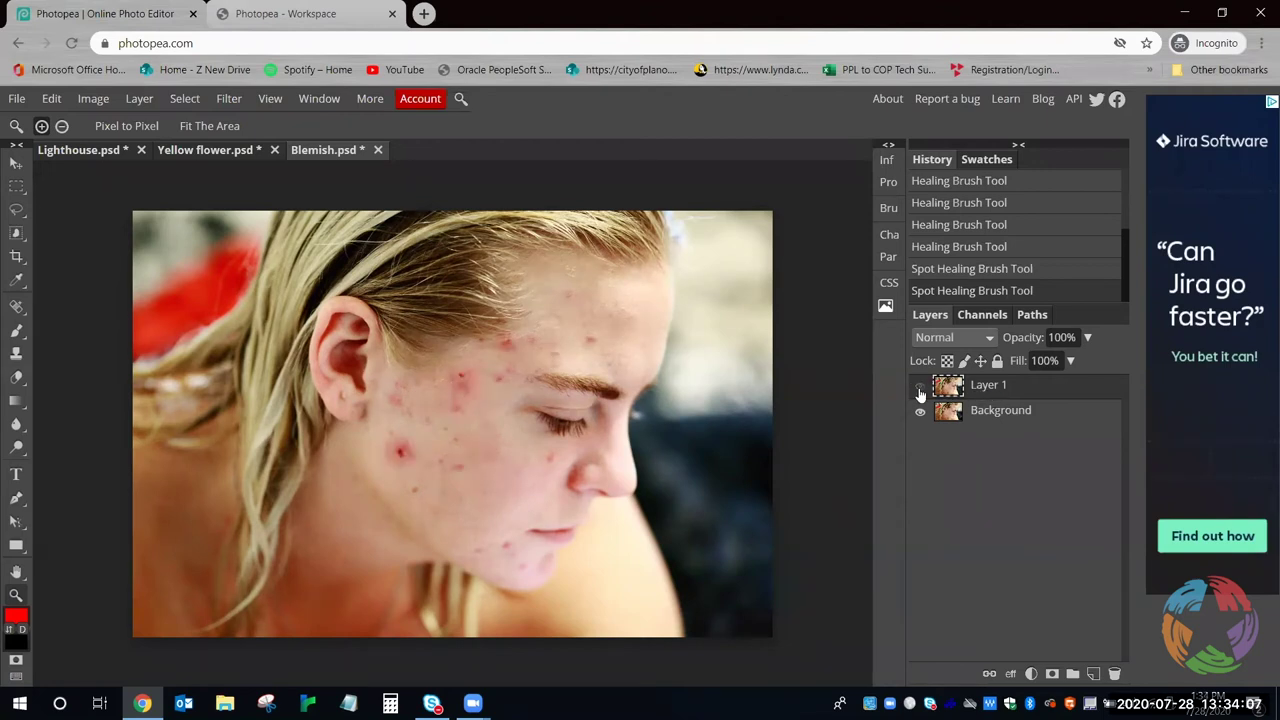
{"action": "left_click", "coordinate": [920, 389]}
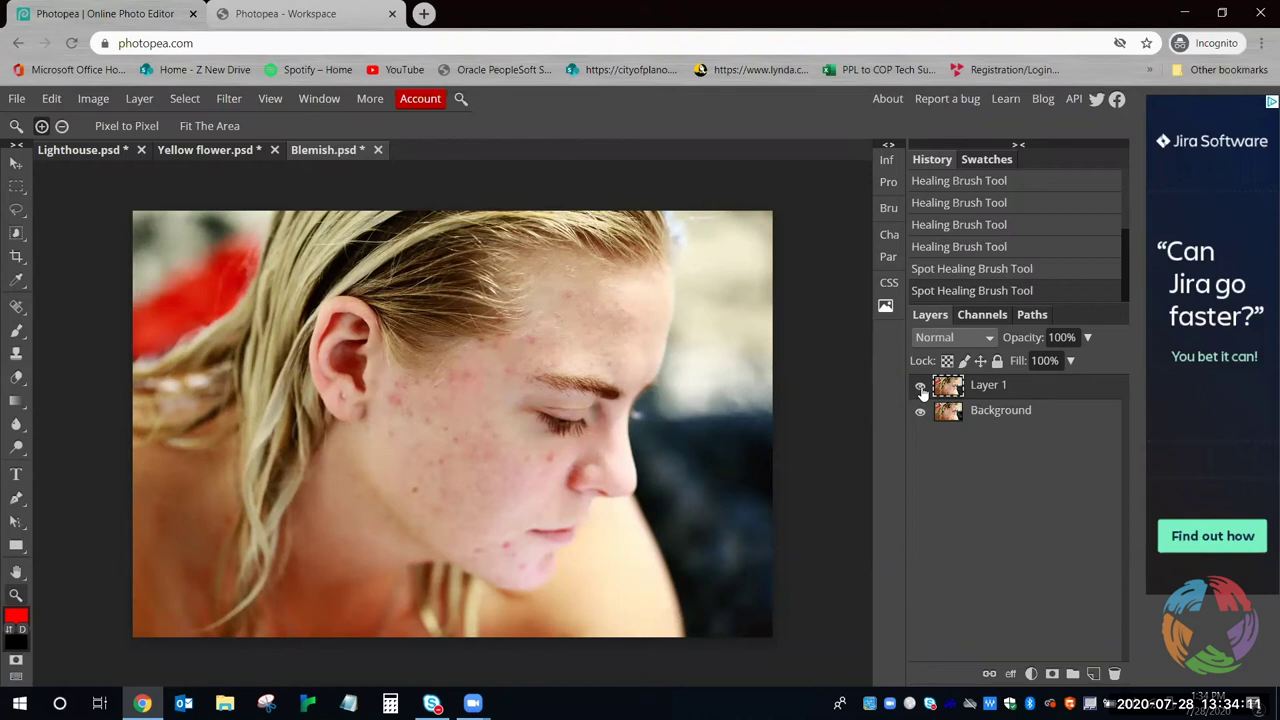
{"action": "left_click", "coordinate": [920, 389]}
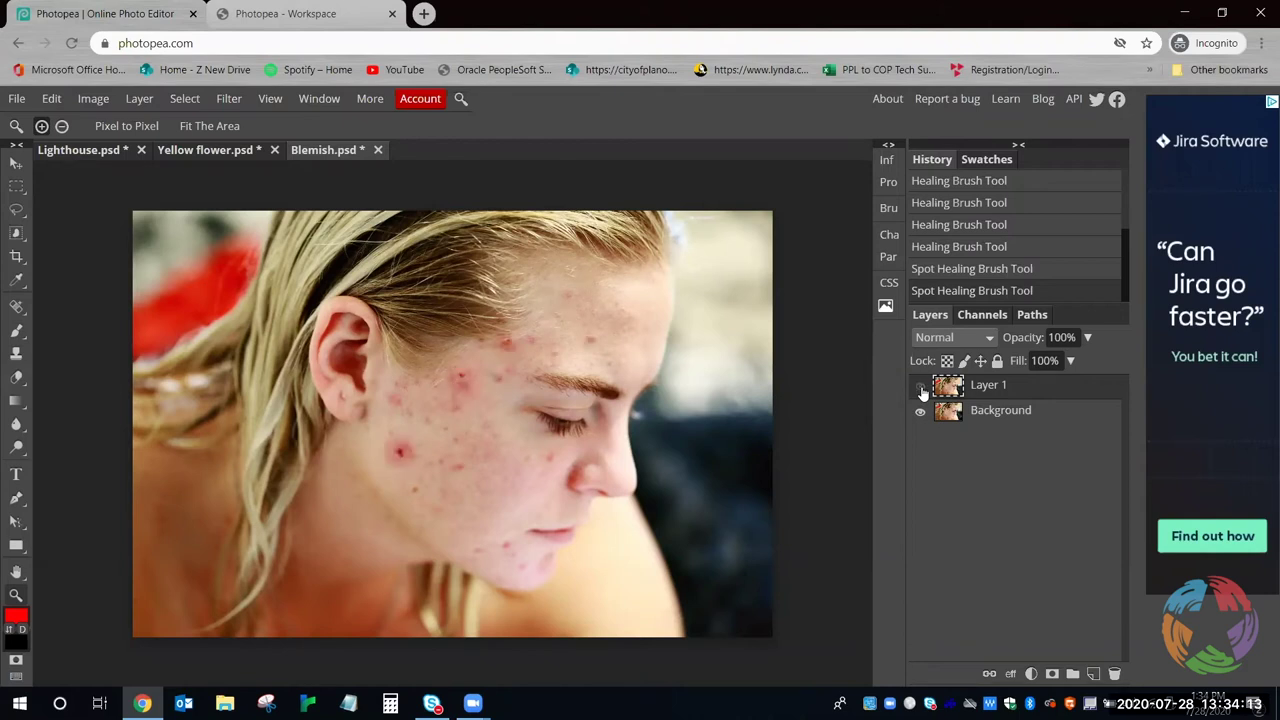
{"action": "left_click", "coordinate": [920, 389]}
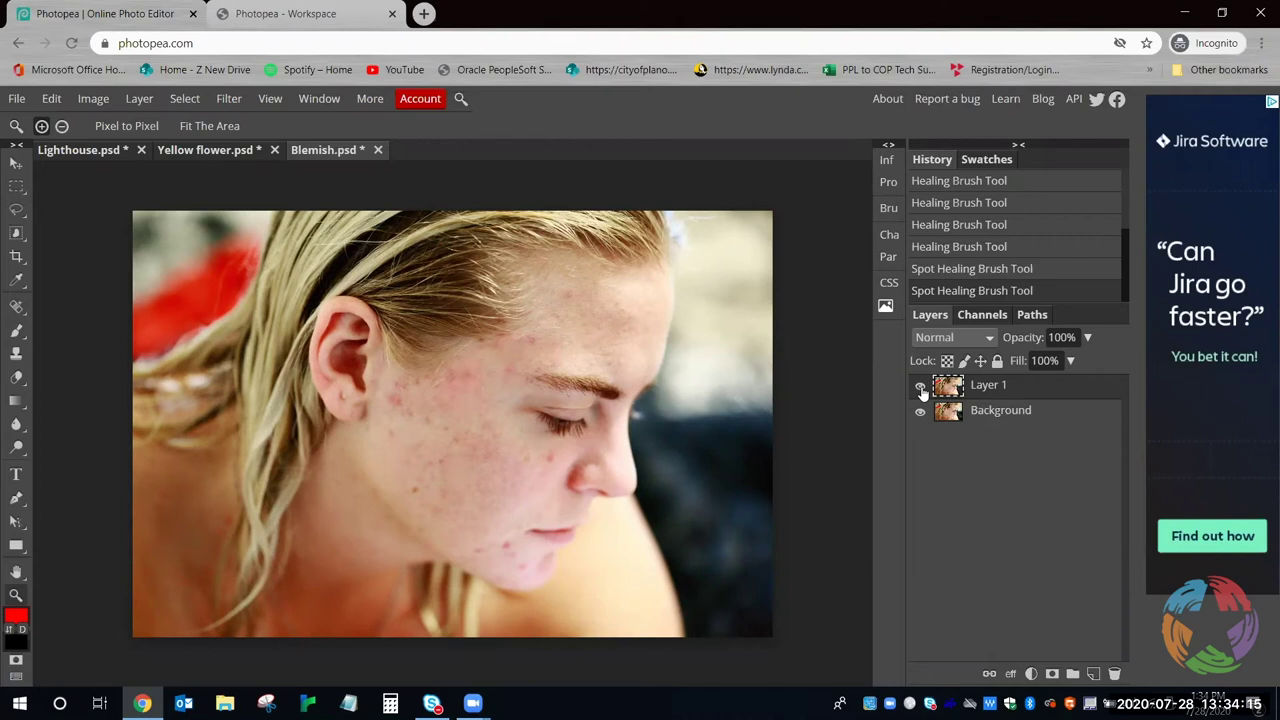
{"action": "left_click", "coordinate": [920, 389]}
{"action": "left_click", "coordinate": [920, 389]}
{"action": "left_click", "coordinate": [920, 390]}
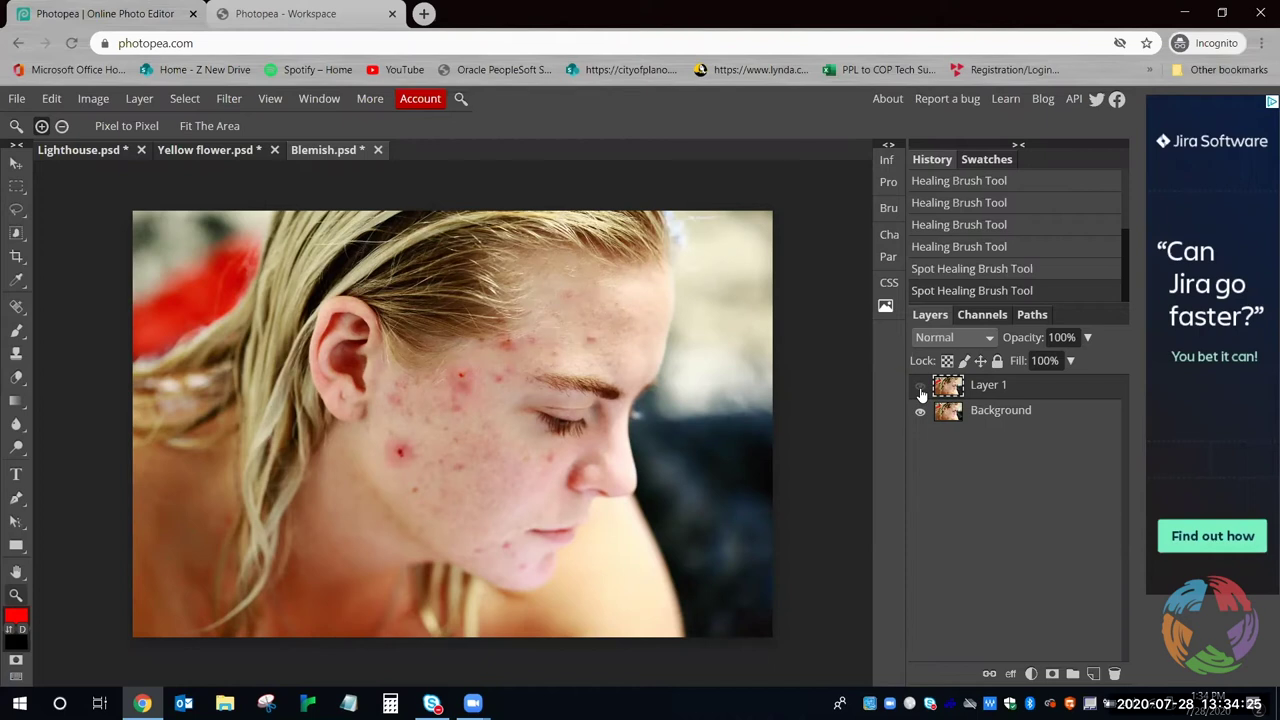
{"action": "left_click", "coordinate": [920, 390]}
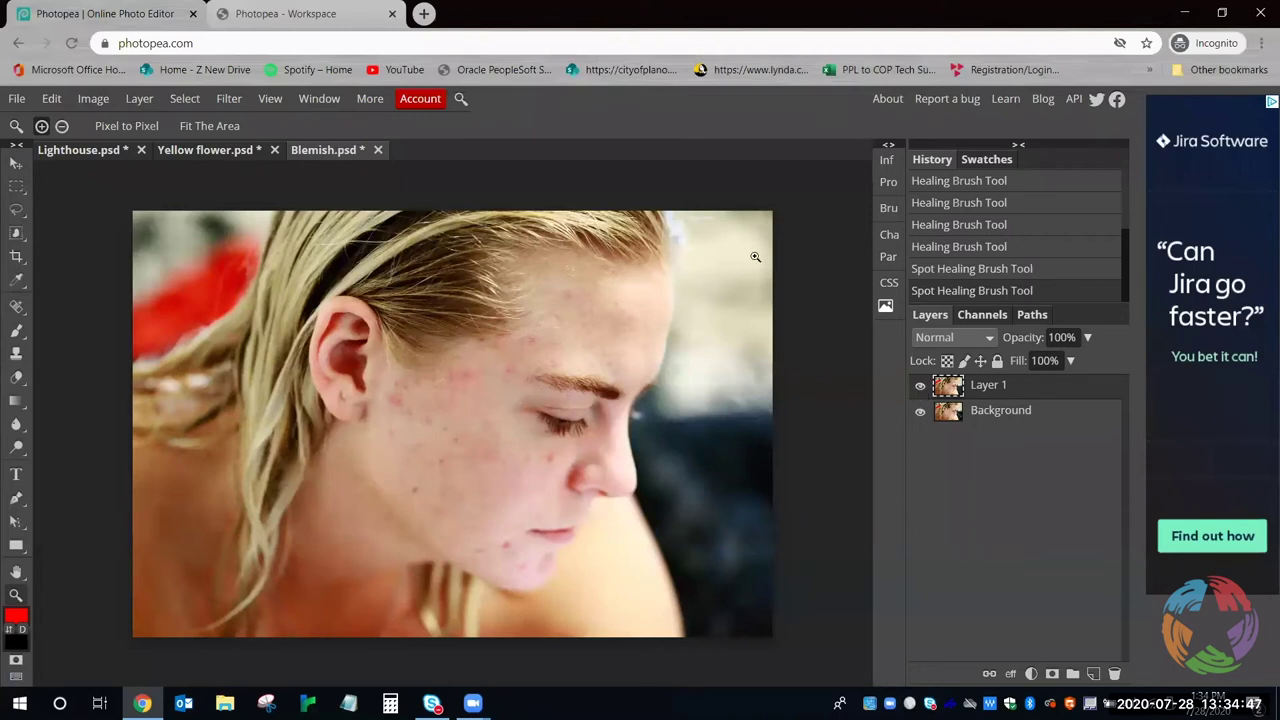
Save the retouched portrait as a PSD and export a JPG copy at 100% quality
{"action": "left_click", "coordinate": [16, 100]}
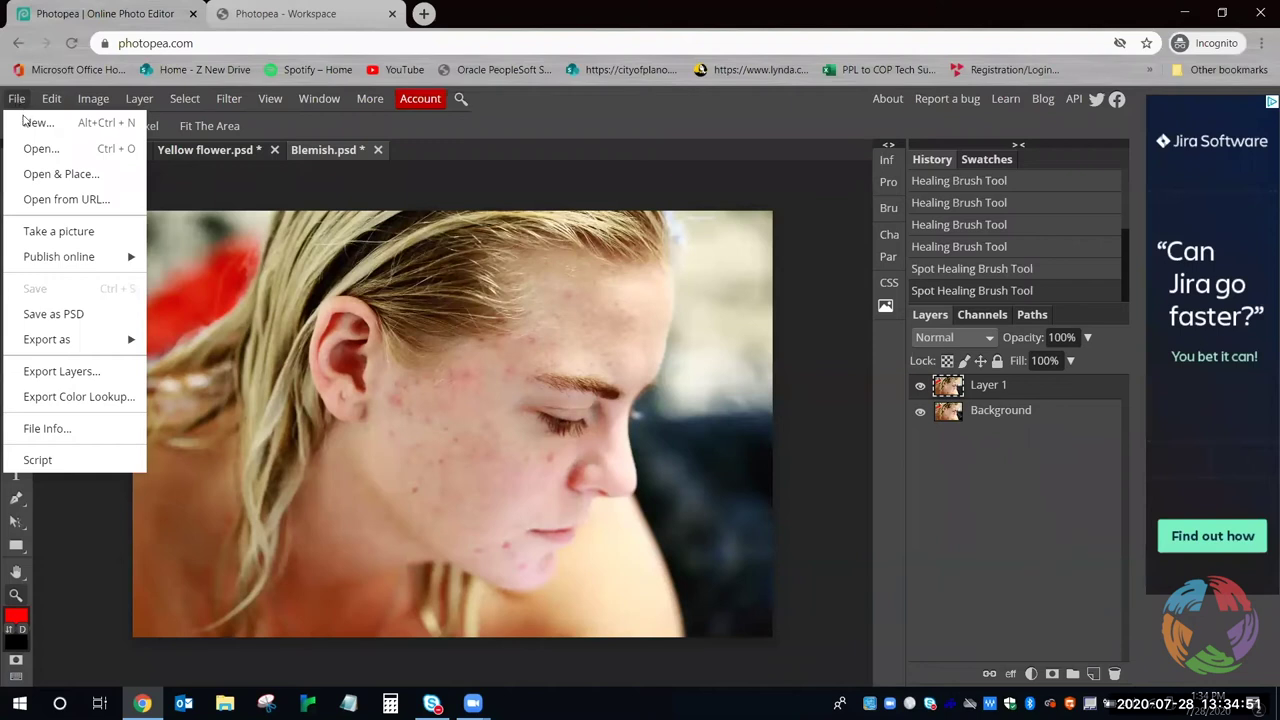
{"action": "left_click", "coordinate": [91, 318]}
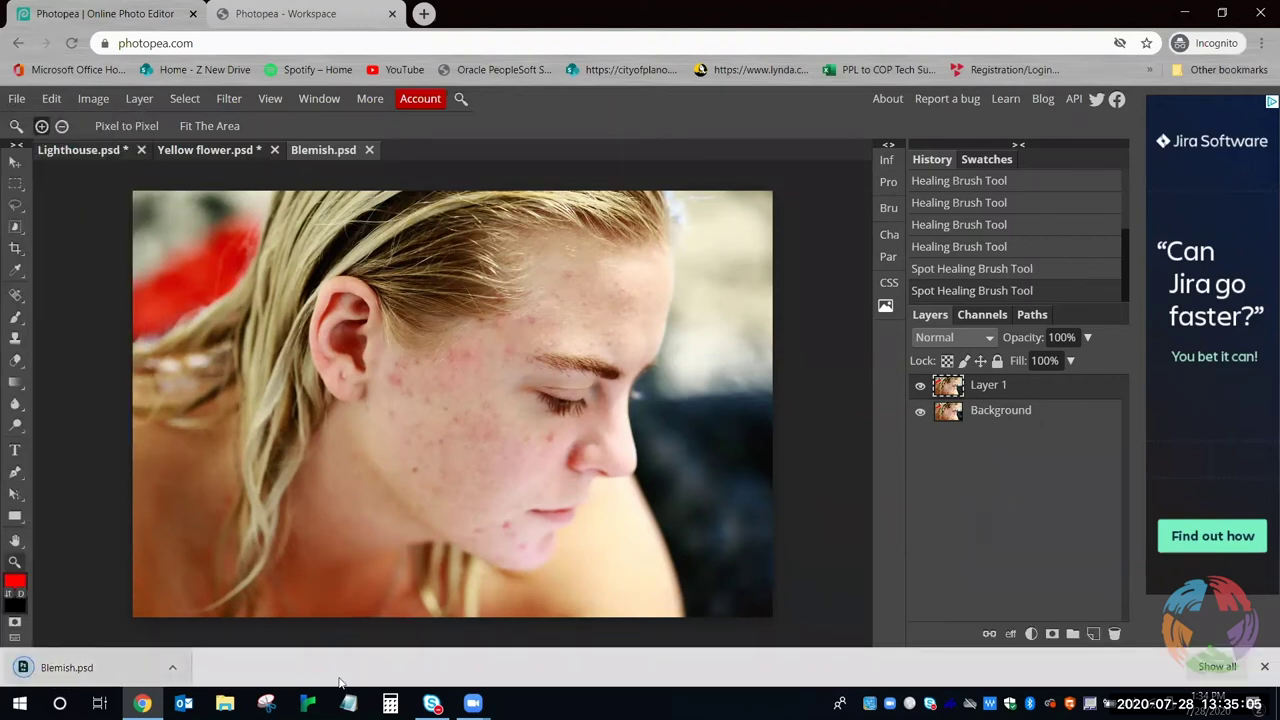
{"action": "left_click", "coordinate": [17, 101]}
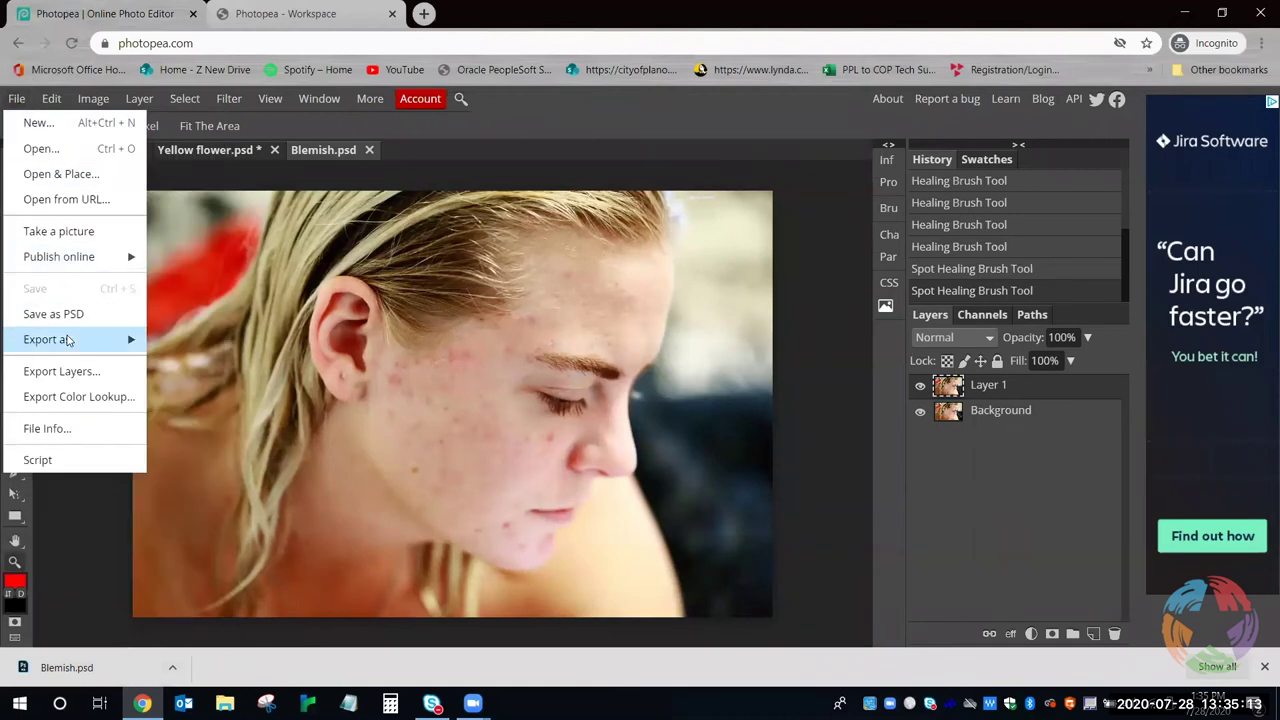
{"action": "mouse_move", "coordinate": [70, 340]}
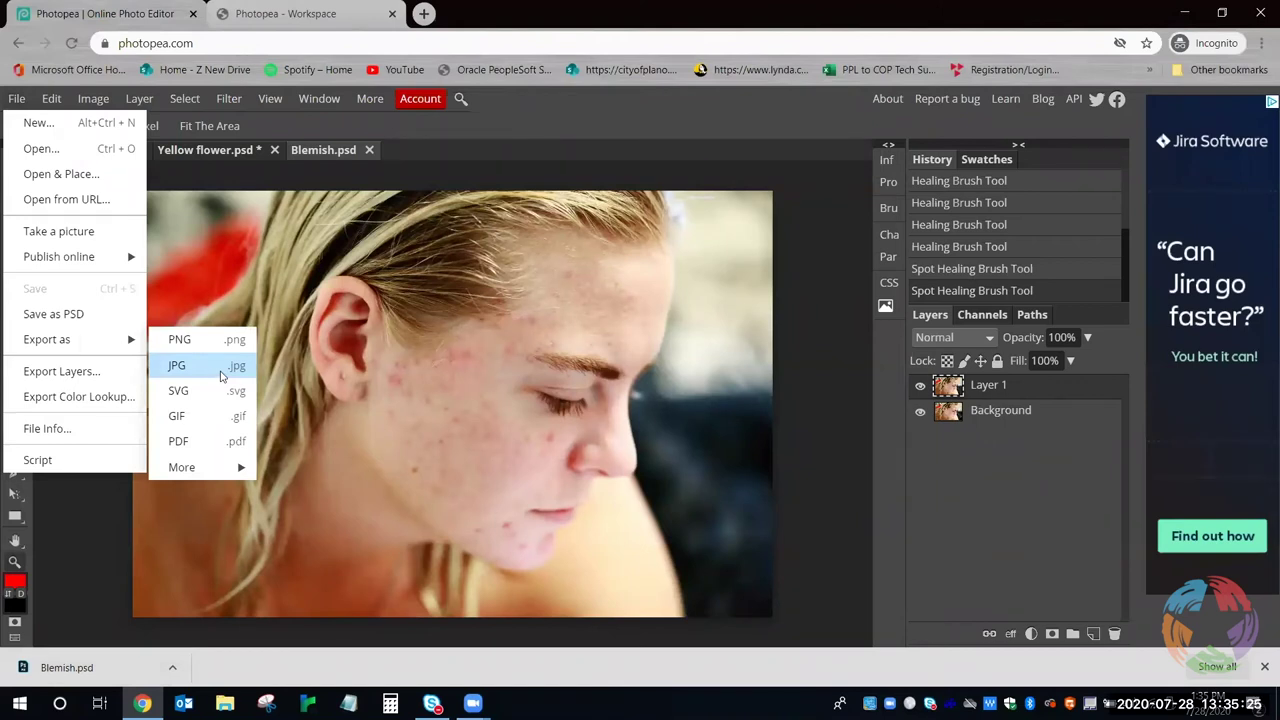
{"action": "left_click", "coordinate": [221, 372]}
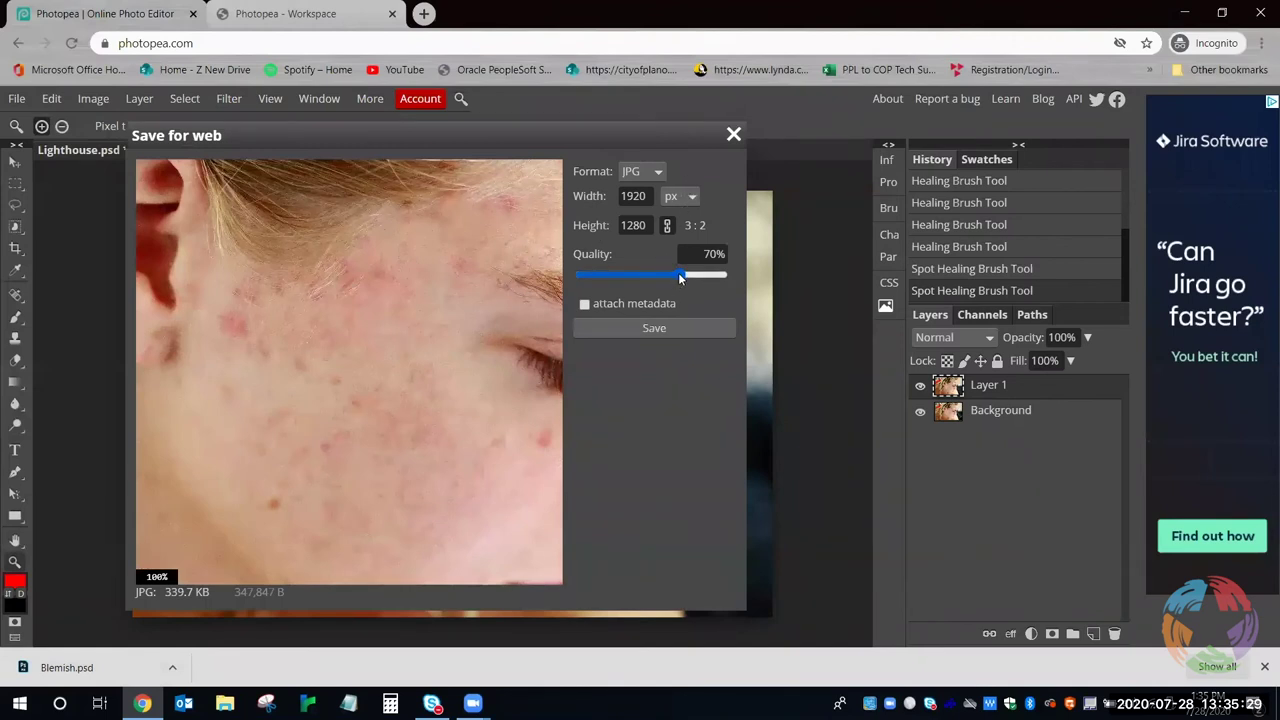
{"action": "left_click_drag", "start_coordinate": [678, 272], "coordinate": [728, 273]}
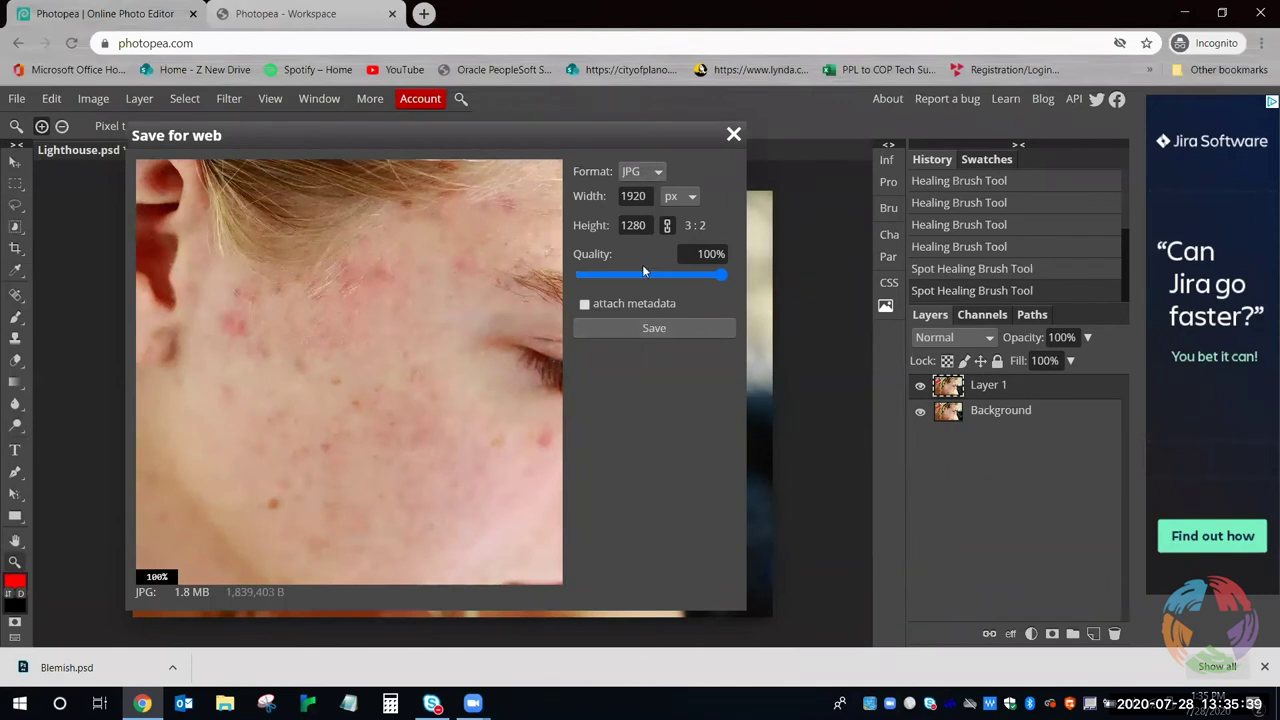
{"action": "left_click", "coordinate": [654, 328]}
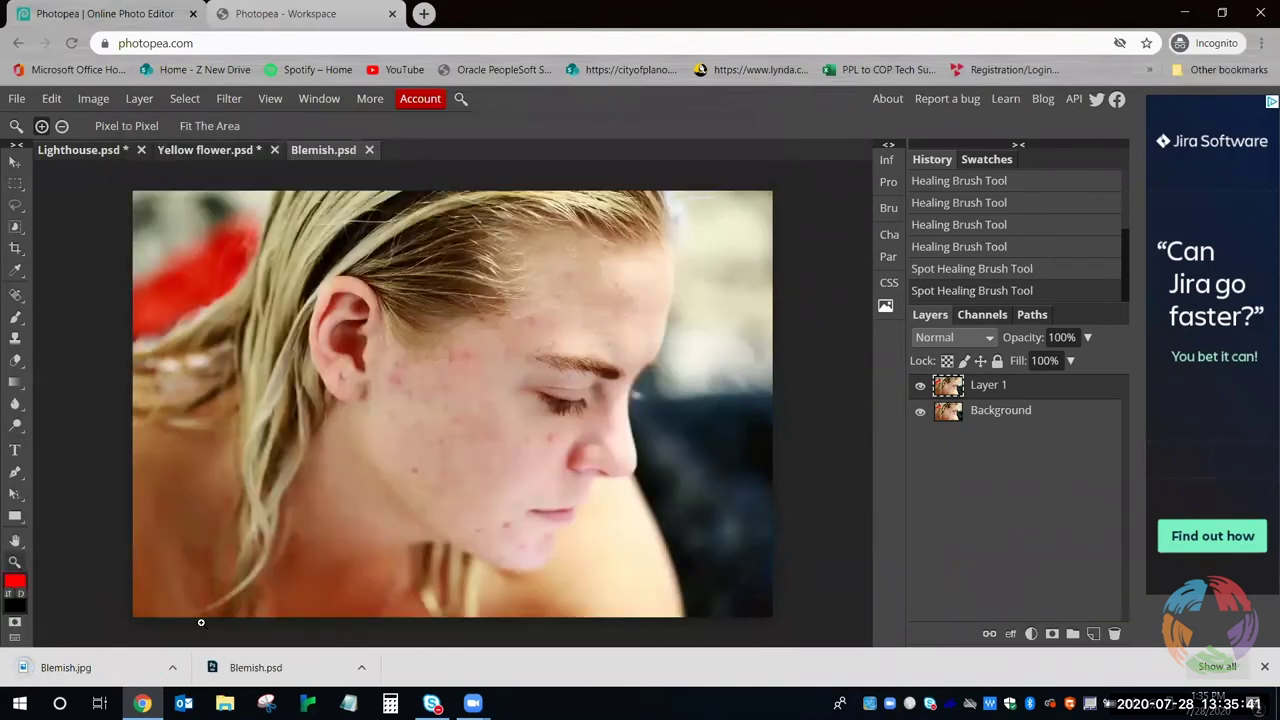
View the exported Blemish.jpg in the Photos app, then close it and return to Photopea
{"action": "left_click", "coordinate": [47, 672]}
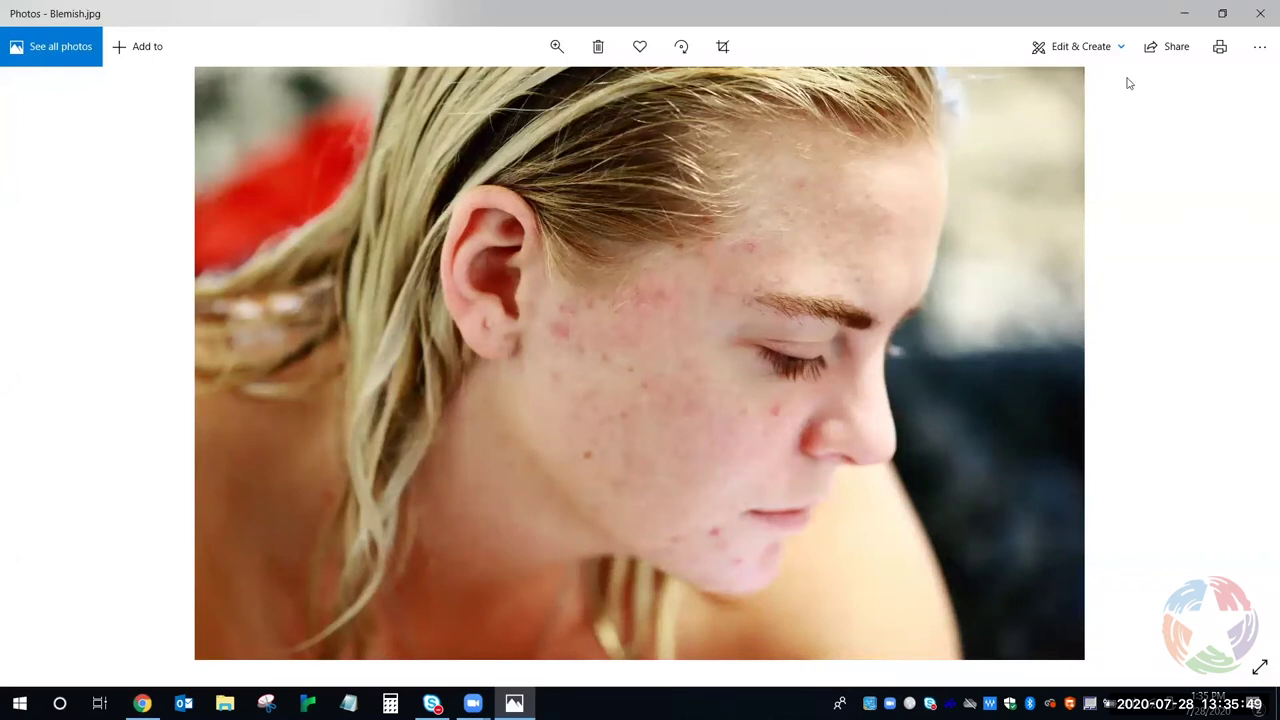
{"action": "left_click", "coordinate": [1260, 14]}
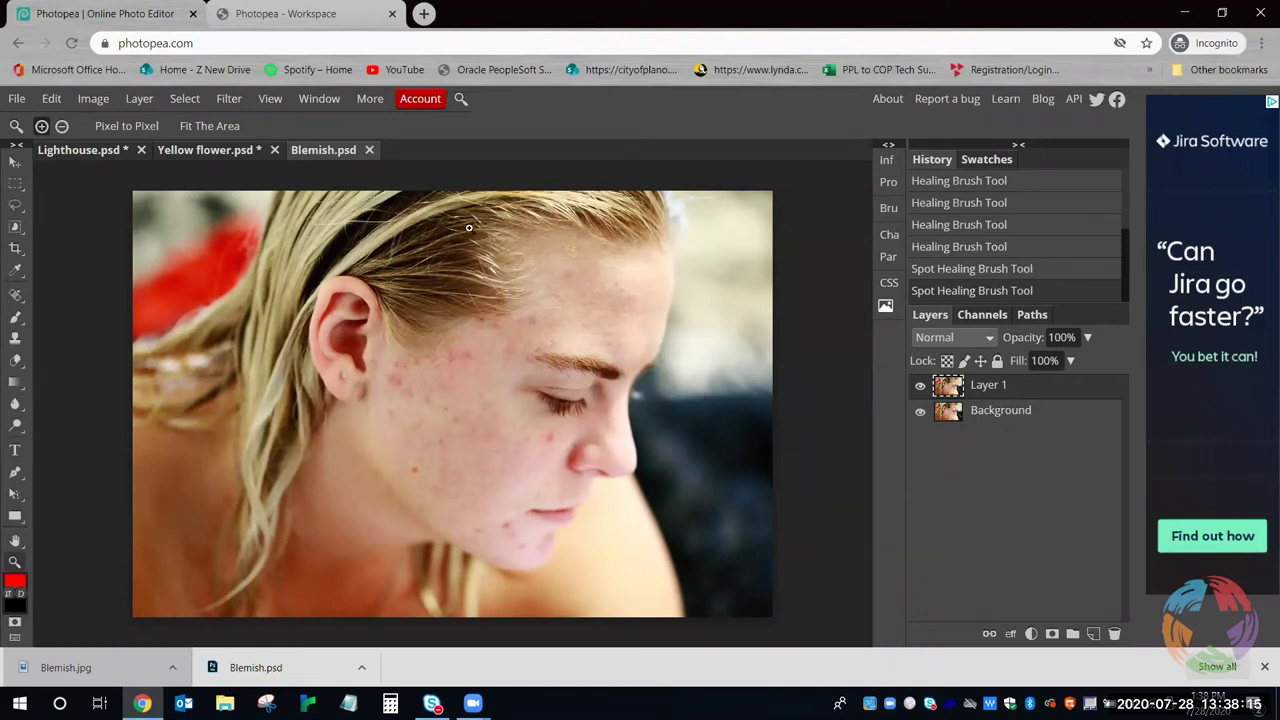
Open Whiten teeth.jpg from the Photopea Example Photos folder and dismiss the browser's download bar
{"action": "left_click", "coordinate": [17, 101]}
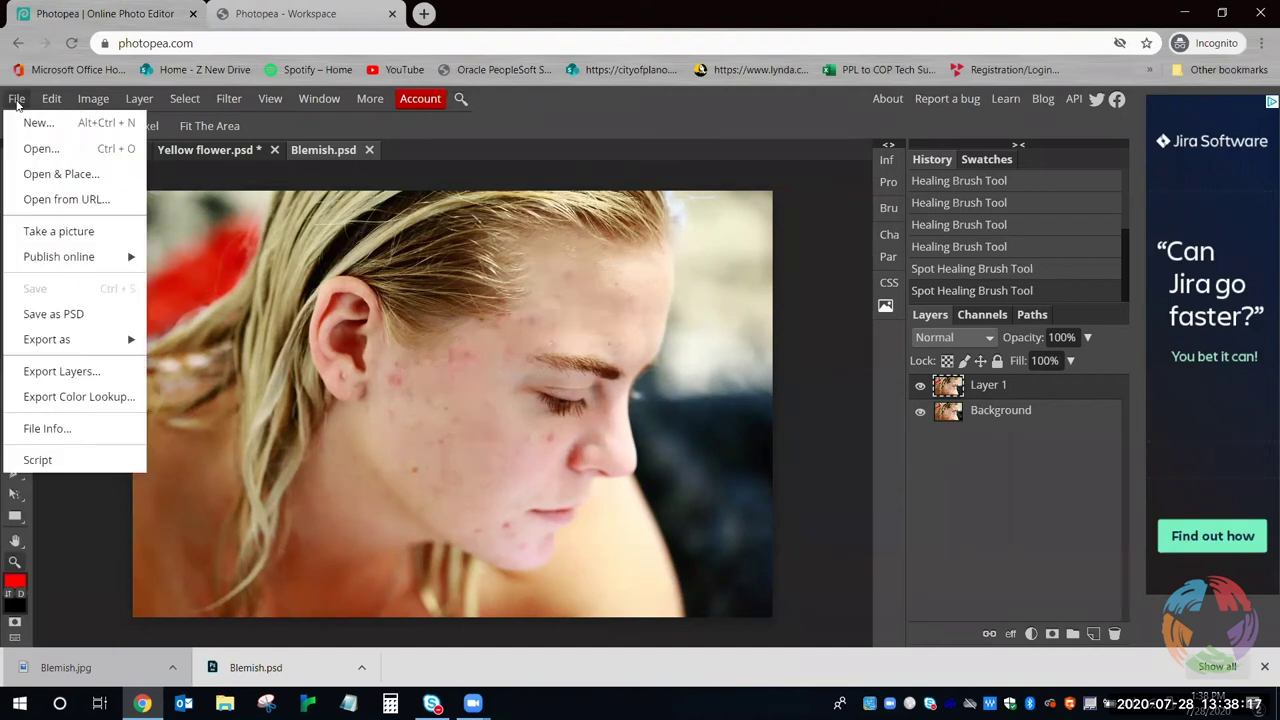
{"action": "left_click", "coordinate": [43, 150]}
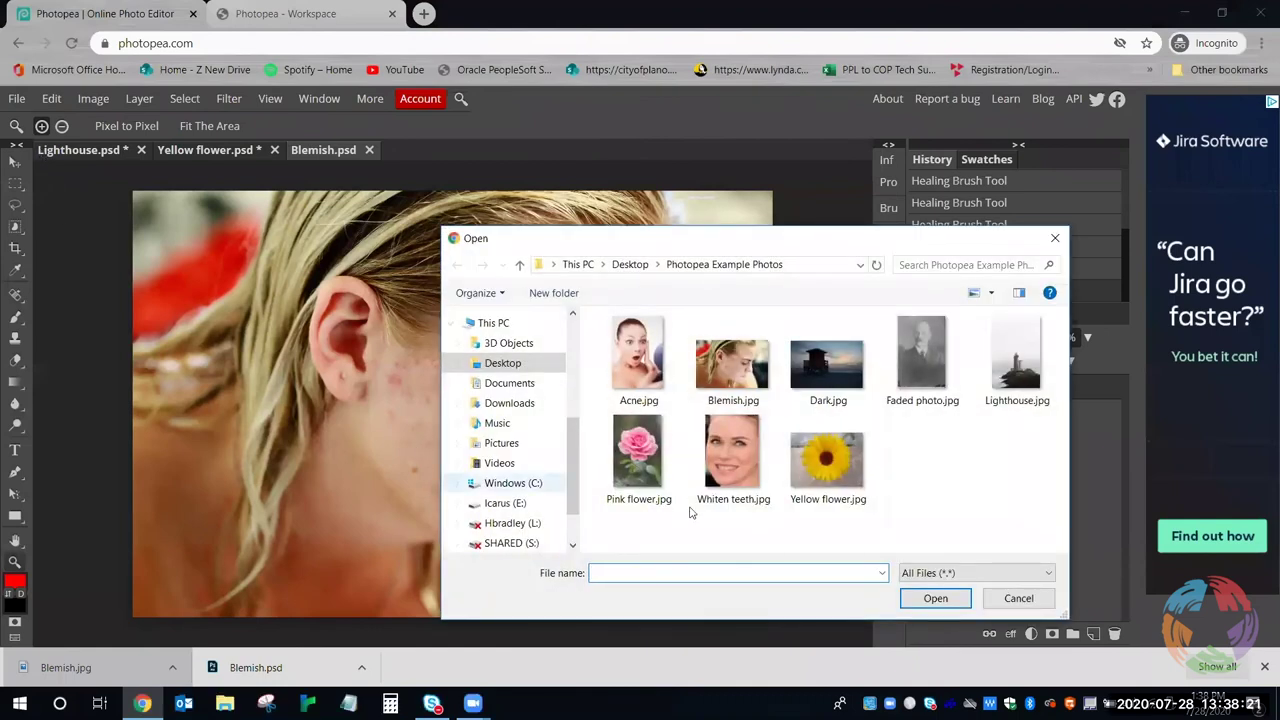
{"action": "left_click", "coordinate": [725, 428]}
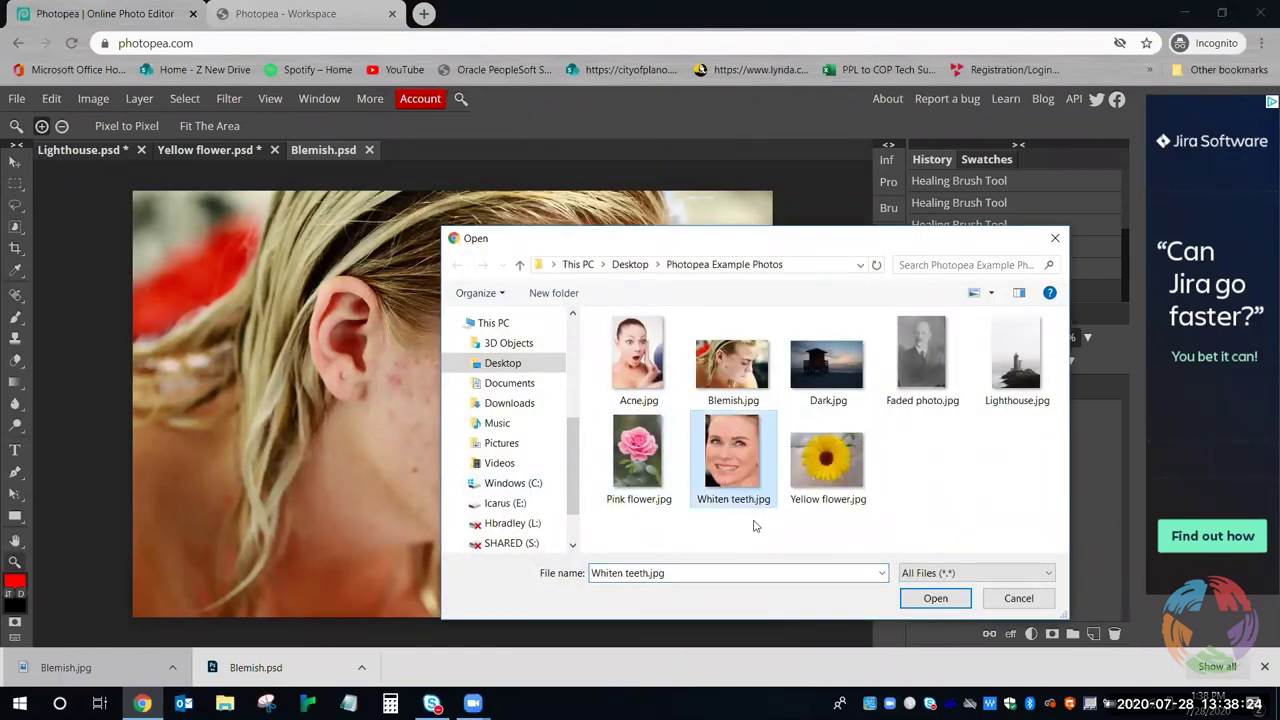
{"action": "left_click", "coordinate": [953, 605]}
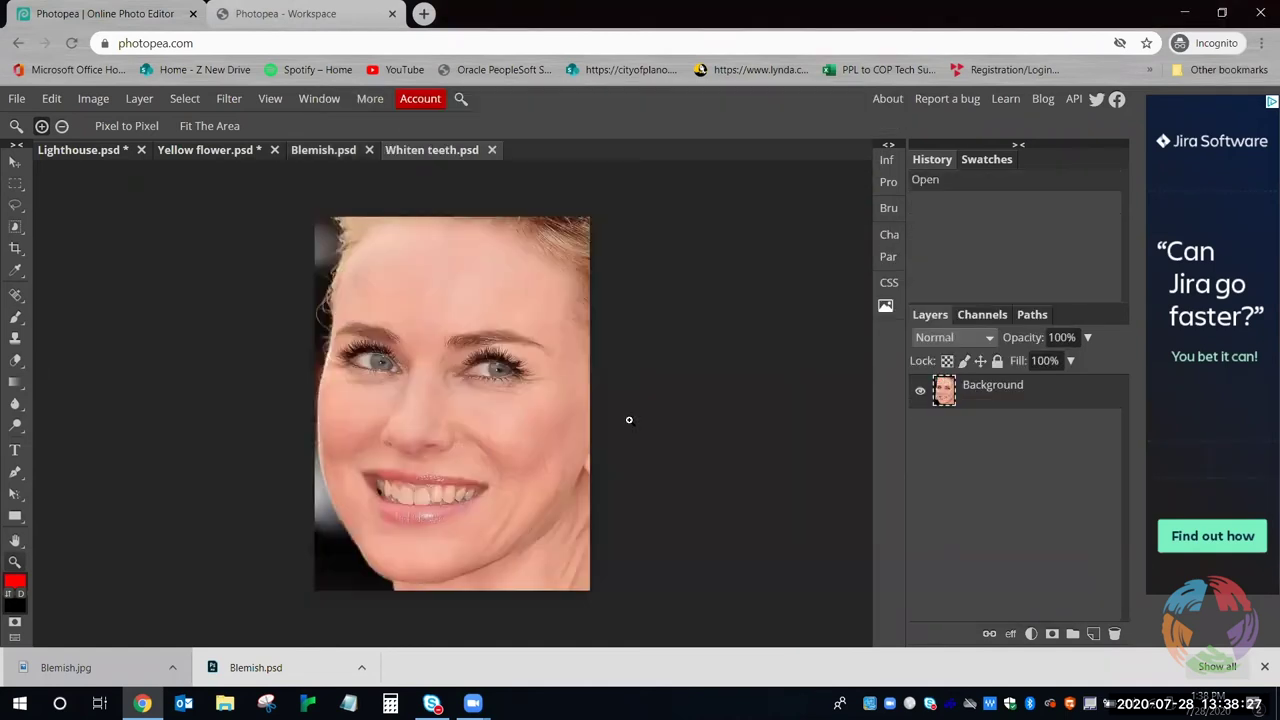
{"action": "left_click", "coordinate": [1264, 666]}
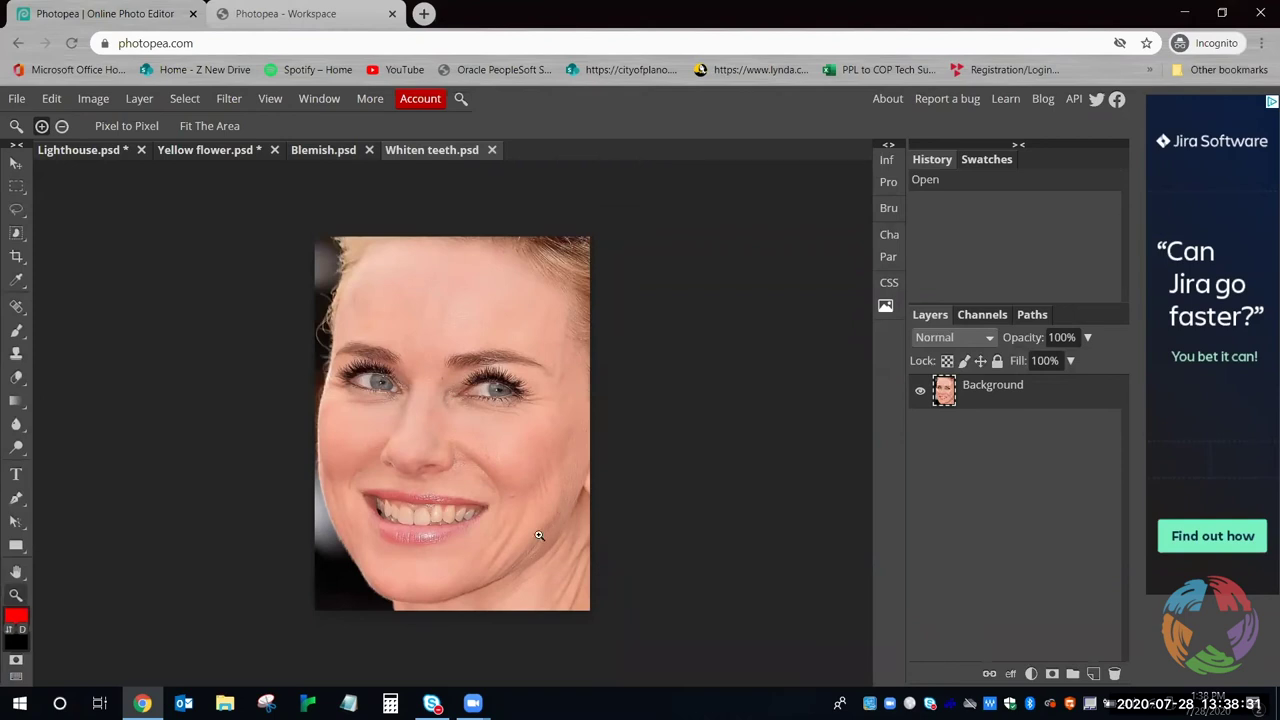
Outline the teeth with the Lasso tool at 0 px feather and add the missed tooth edges to the selection
{"action": "left_click", "coordinate": [437, 516]}
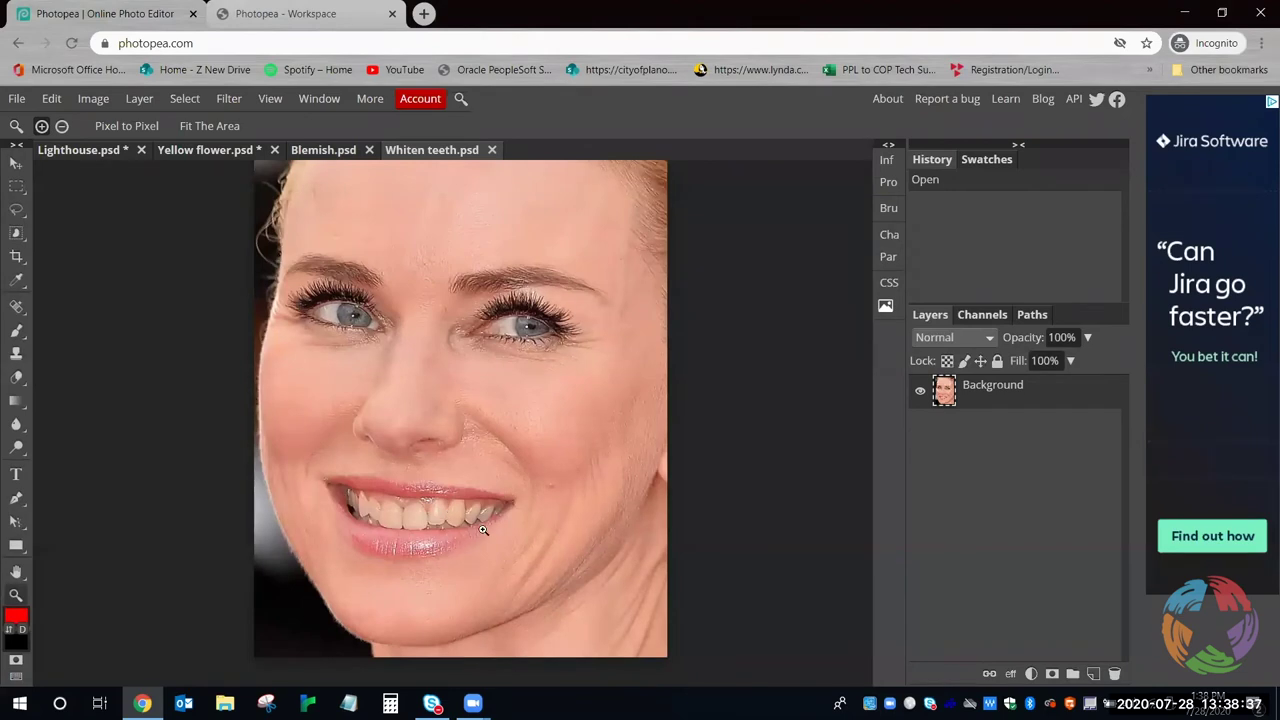
{"action": "key", "text": "l"}
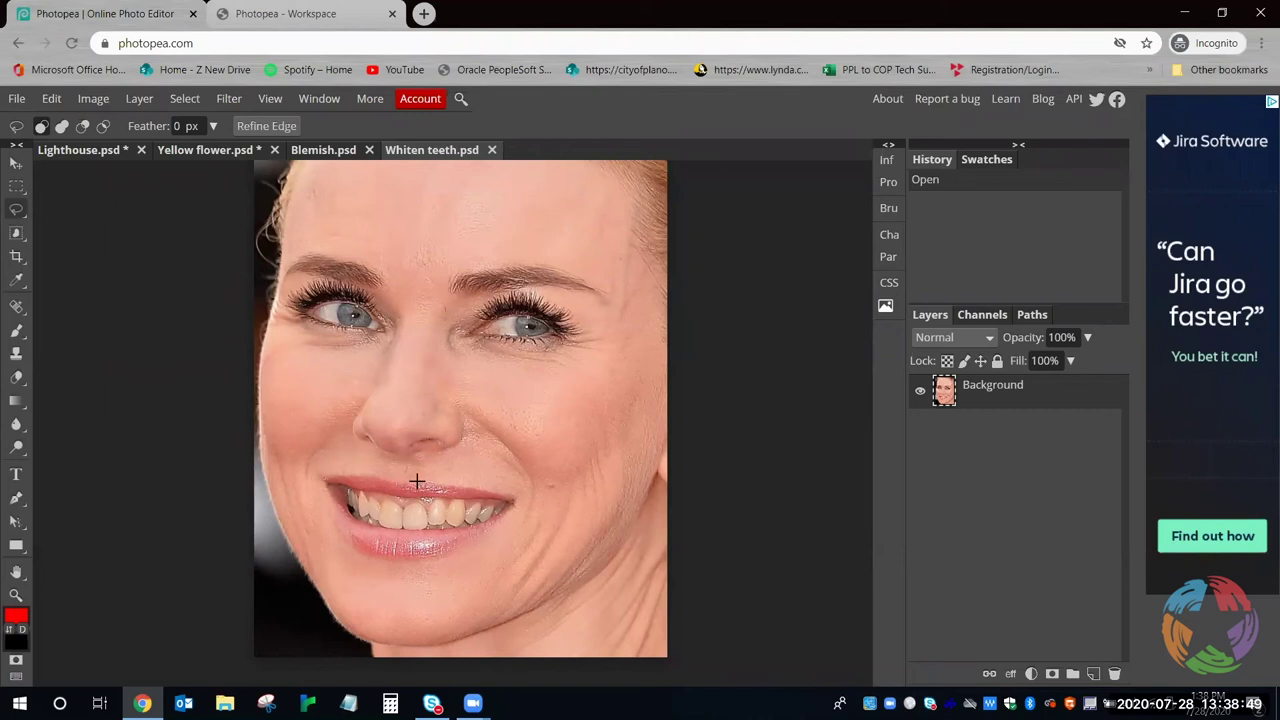
{"action": "key", "text": "z"}
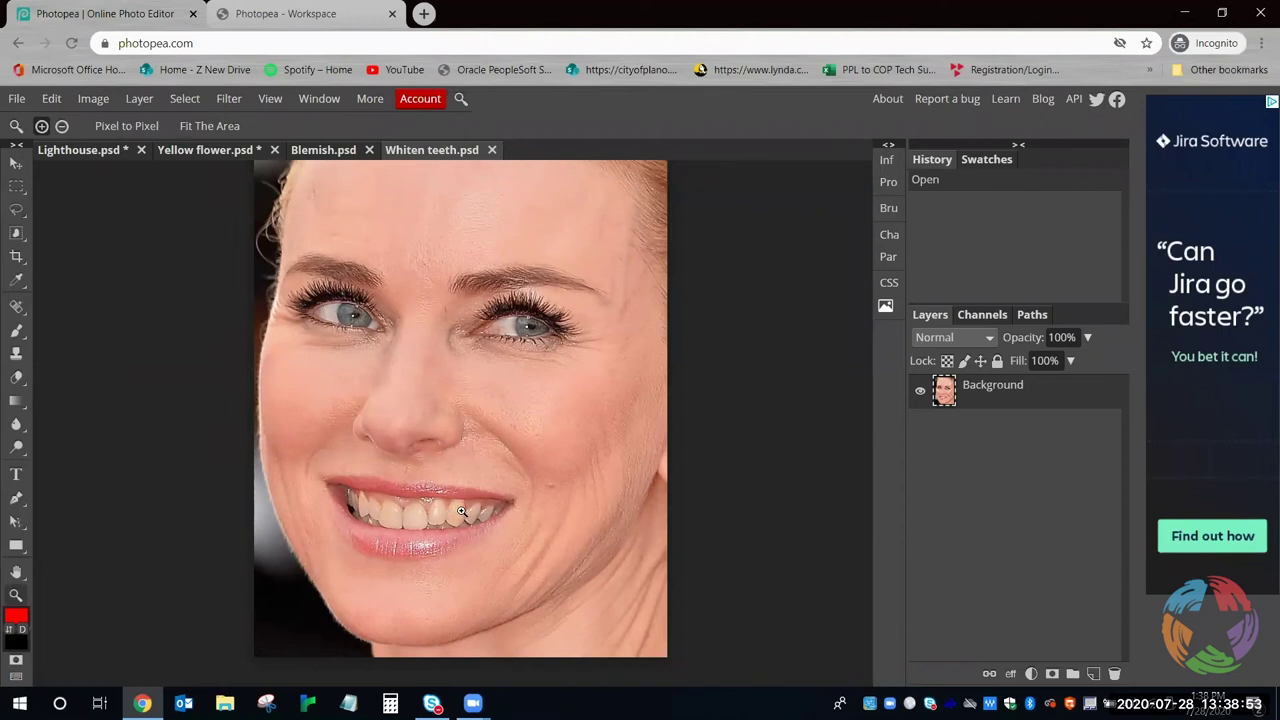
{"action": "left_click", "coordinate": [461, 511]}
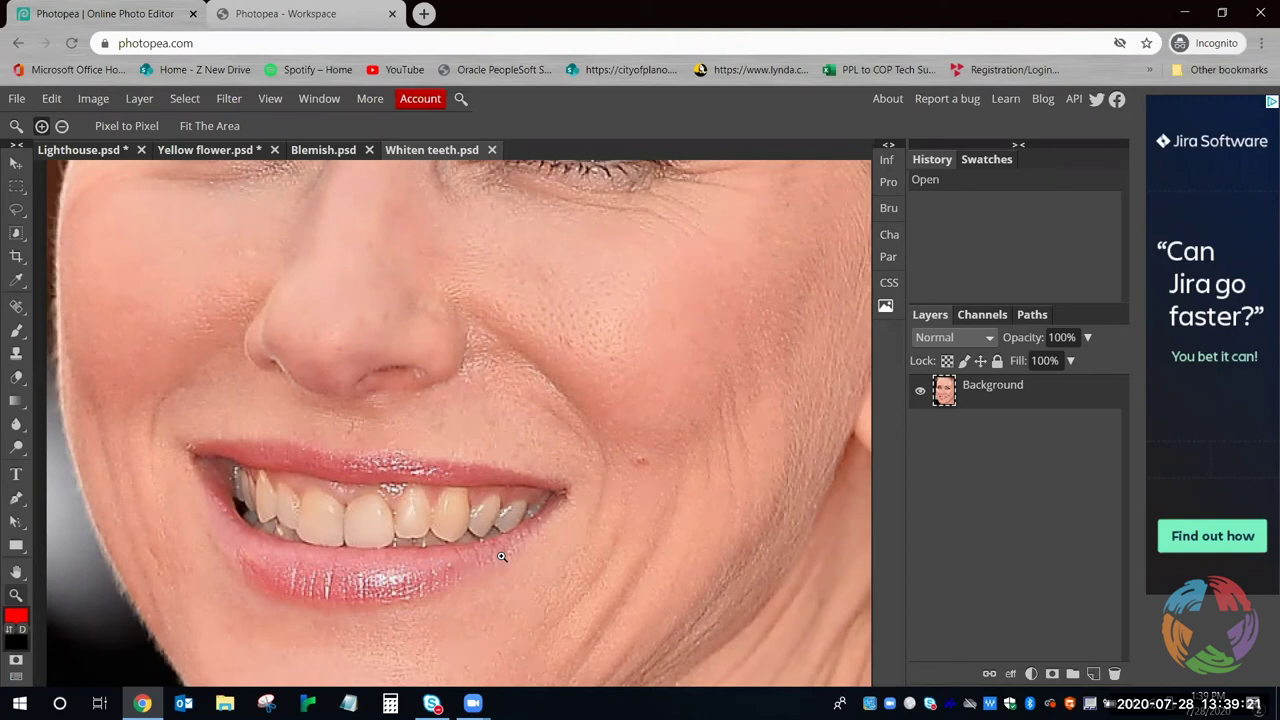
{"action": "key", "text": "l"}
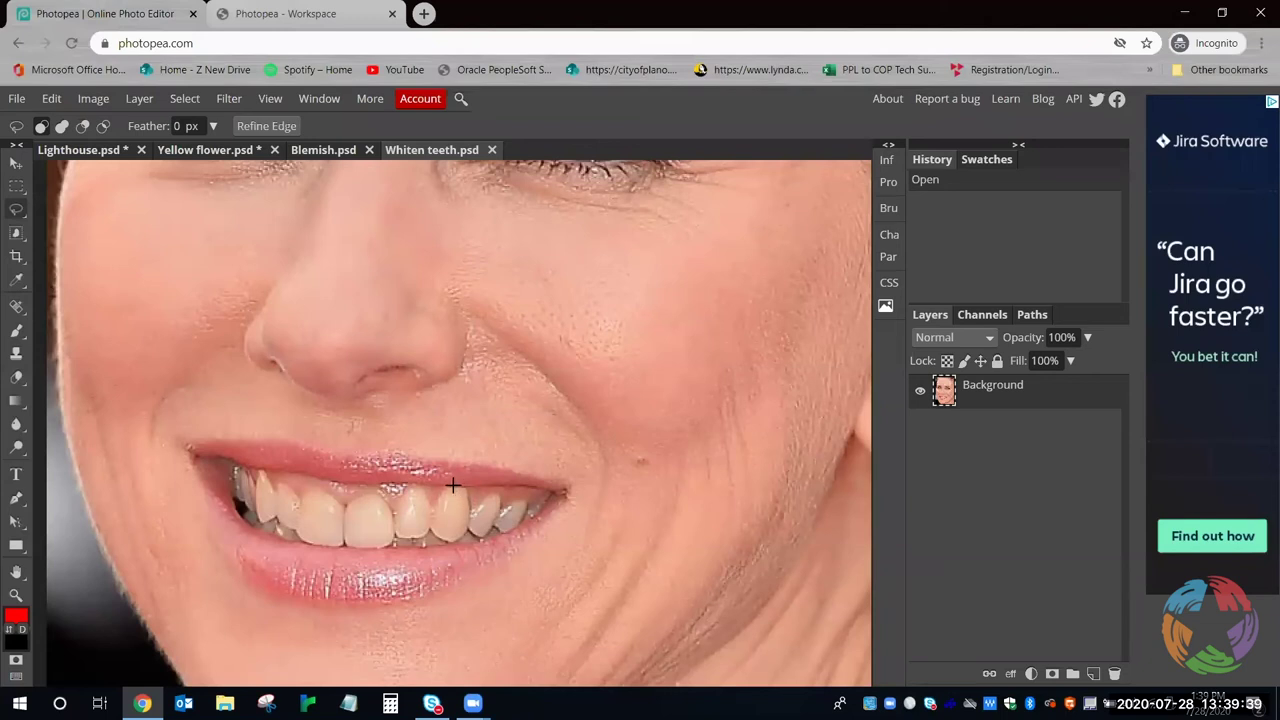
{"action": "mouse_move", "coordinate": [400, 497]}
{"action": "left_mouse_down"}
{"action": "mouse_move", "coordinate": [349, 501]}
{"action": "mouse_move", "coordinate": [351, 547]}
{"action": "mouse_move", "coordinate": [494, 533]}
{"action": "mouse_move", "coordinate": [526, 514]}
{"action": "mouse_move", "coordinate": [495, 493]}
{"action": "mouse_move", "coordinate": [471, 507]}
{"action": "mouse_move", "coordinate": [463, 493]}
{"action": "left_mouse_up"}
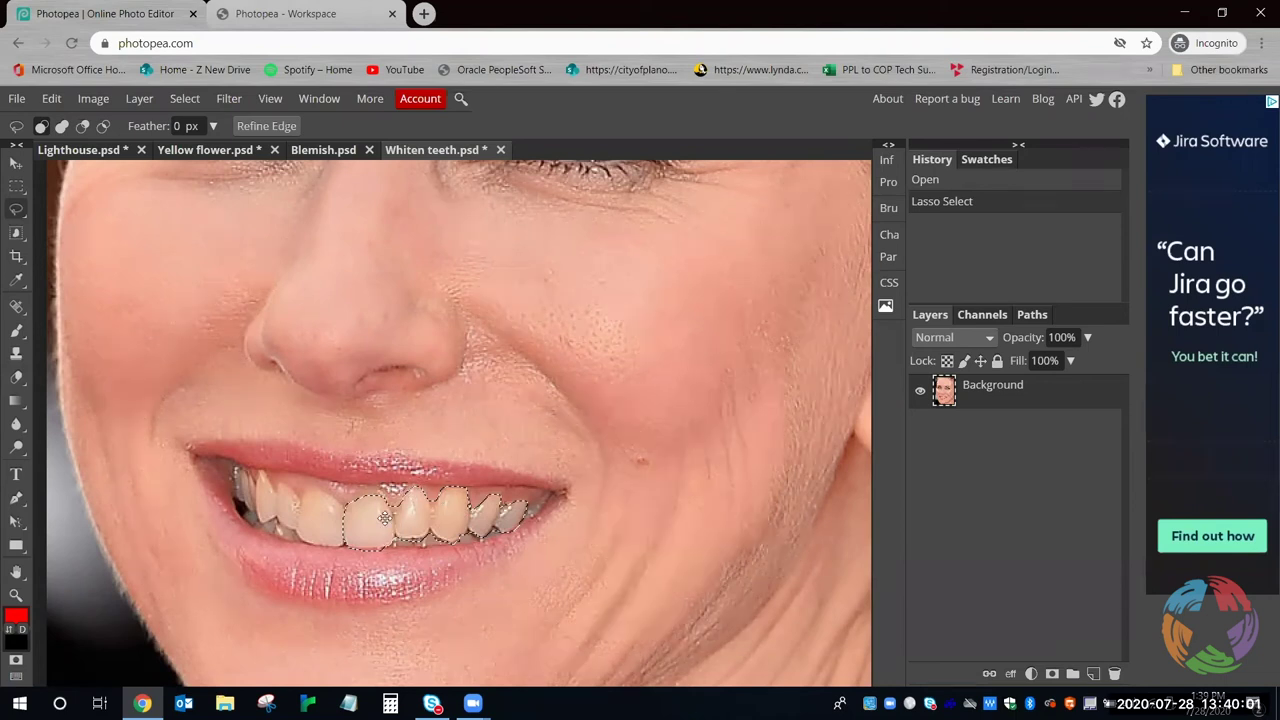
{"action": "key", "text": "shift"}
{"action": "mouse_move", "coordinate": [418, 489]}
{"action": "left_mouse_down"}
{"action": "mouse_move", "coordinate": [392, 508]}
{"action": "mouse_move", "coordinate": [419, 507]}
{"action": "left_mouse_up"}
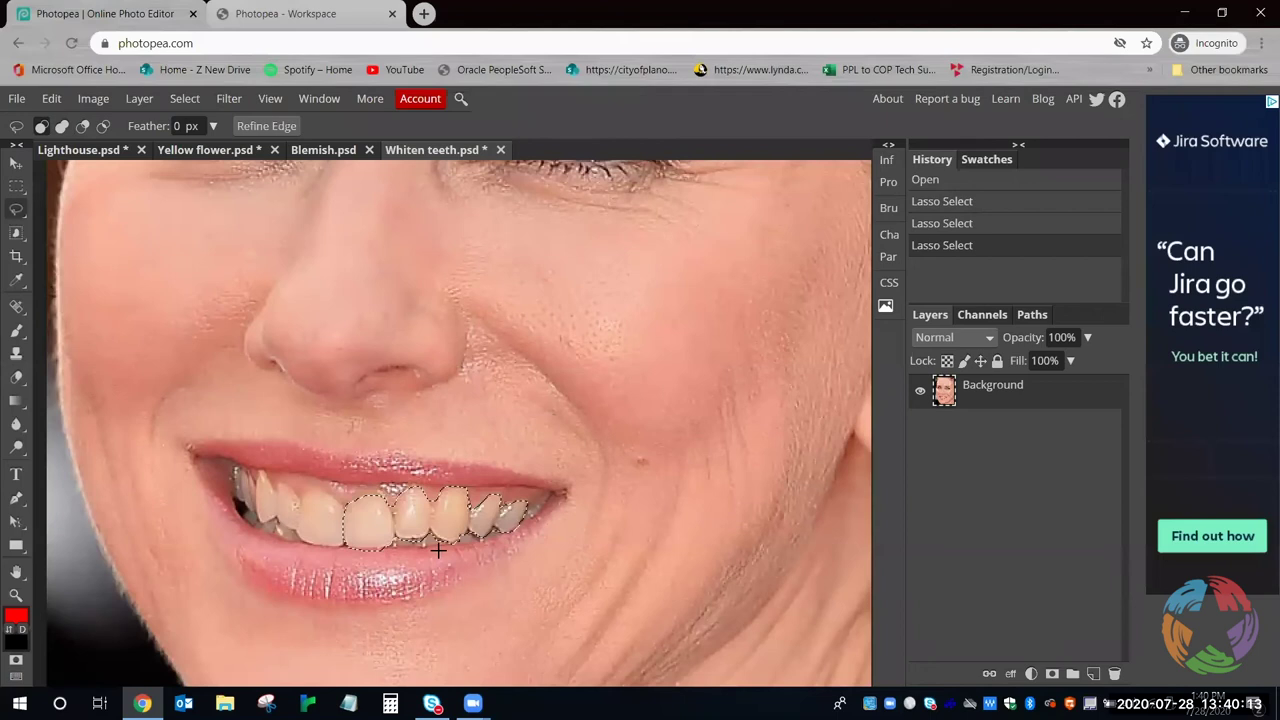
Subtract the excess areas along the lower edges of the front teeth from the lasso selection
{"action": "key", "text": "alt"}
{"action": "left_click_drag", "start_coordinate": [402, 540], "coordinate": [430, 545]}
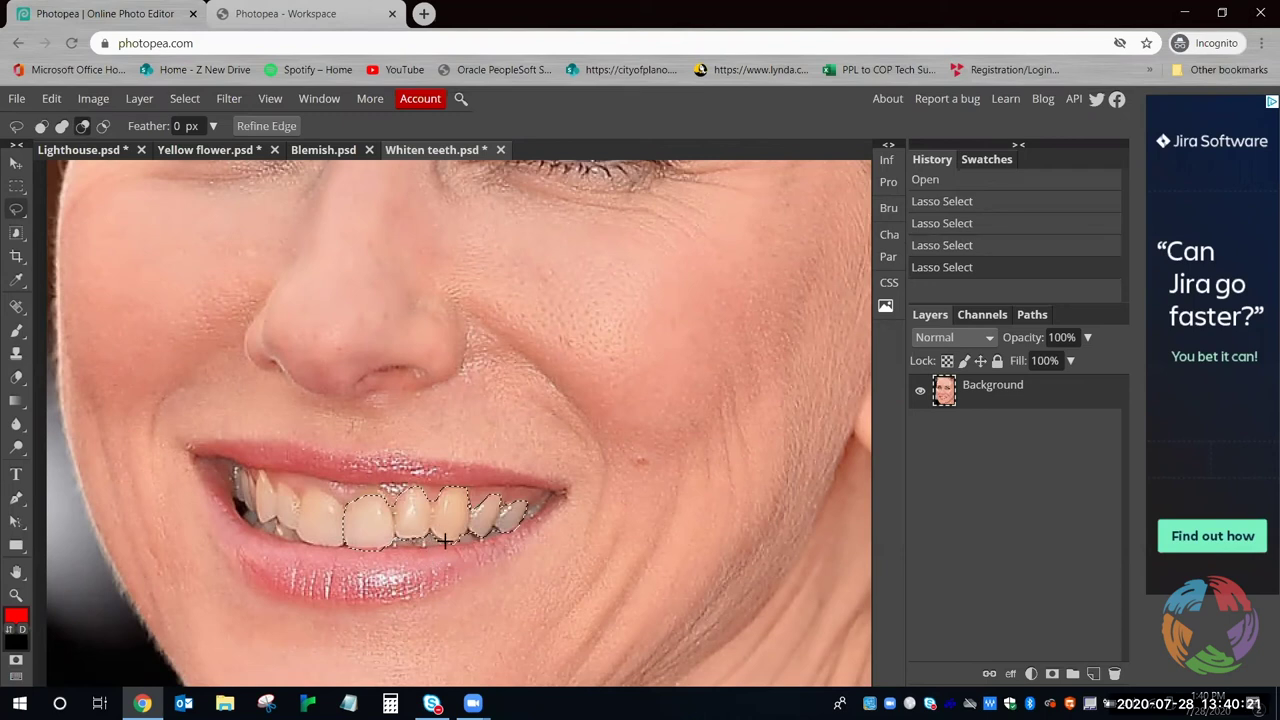
{"action": "mouse_move", "coordinate": [445, 540]}
{"action": "left_mouse_down"}
{"action": "mouse_move", "coordinate": [428, 479]}
{"action": "mouse_move", "coordinate": [440, 535]}
{"action": "left_mouse_up"}
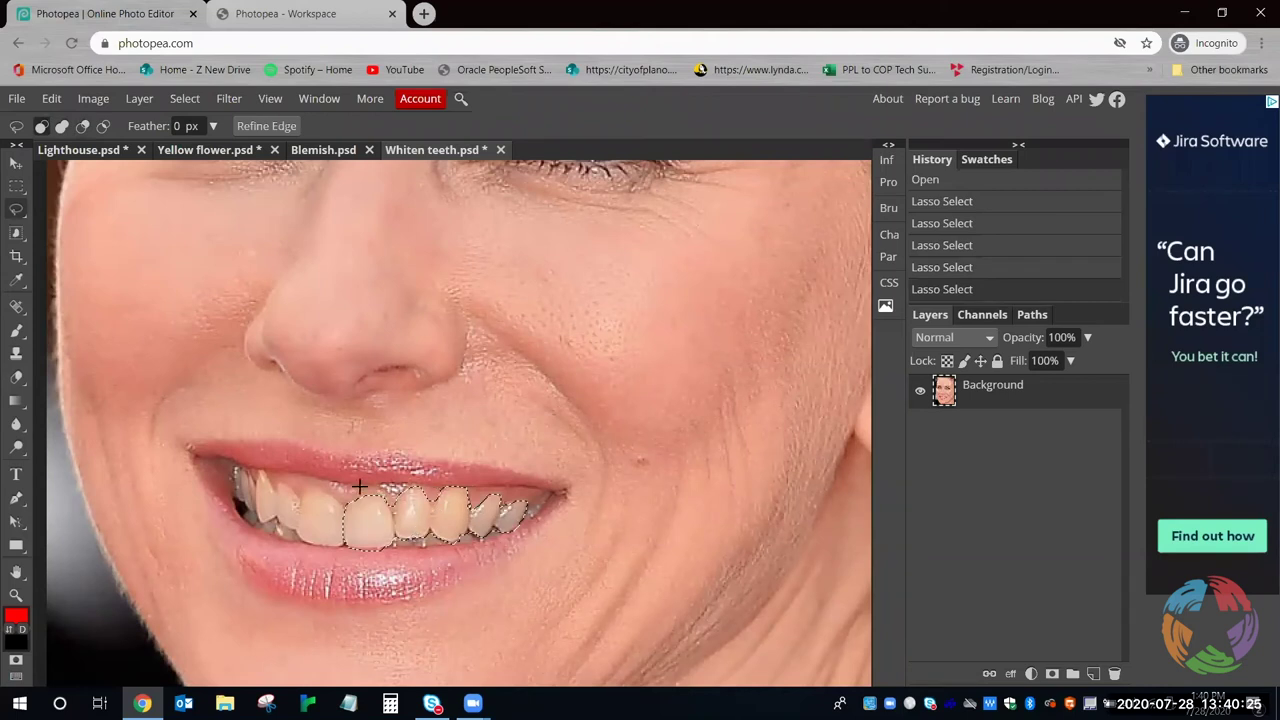
Feather the teeth selection by 5 px
{"action": "right_click", "coordinate": [449, 506]}
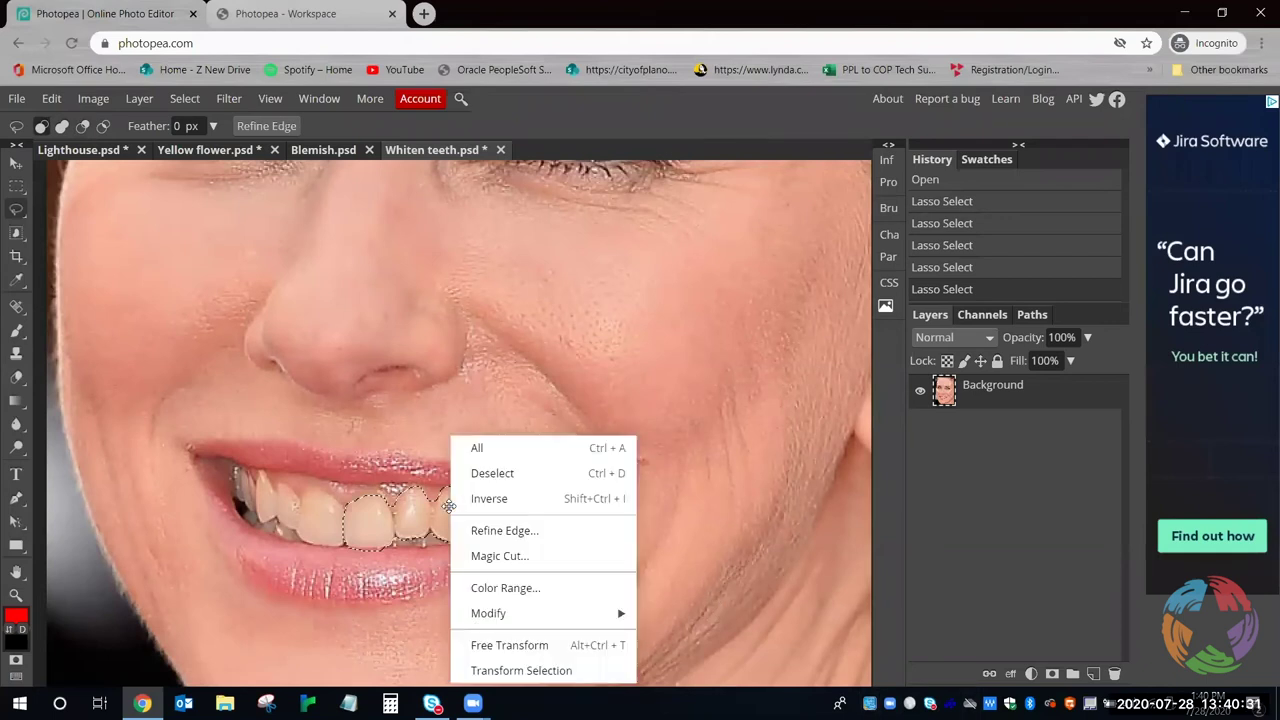
{"action": "mouse_move", "coordinate": [530, 612]}
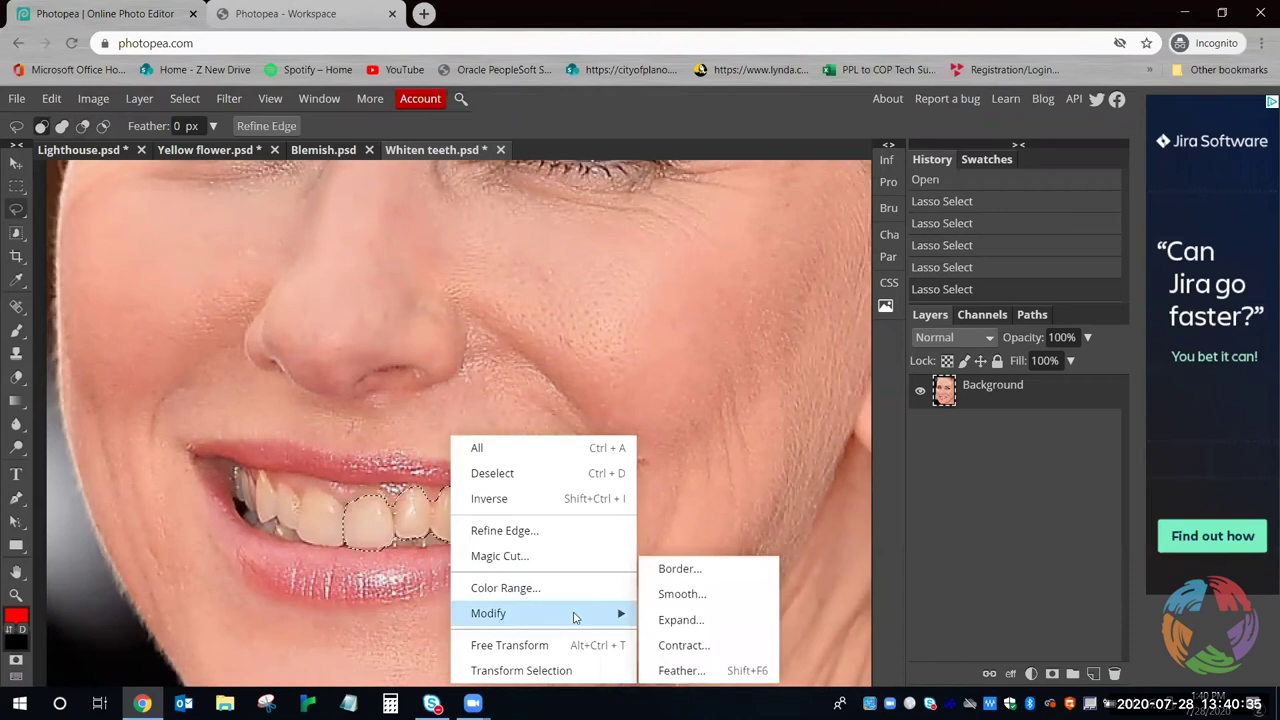
{"action": "left_click", "coordinate": [717, 677]}
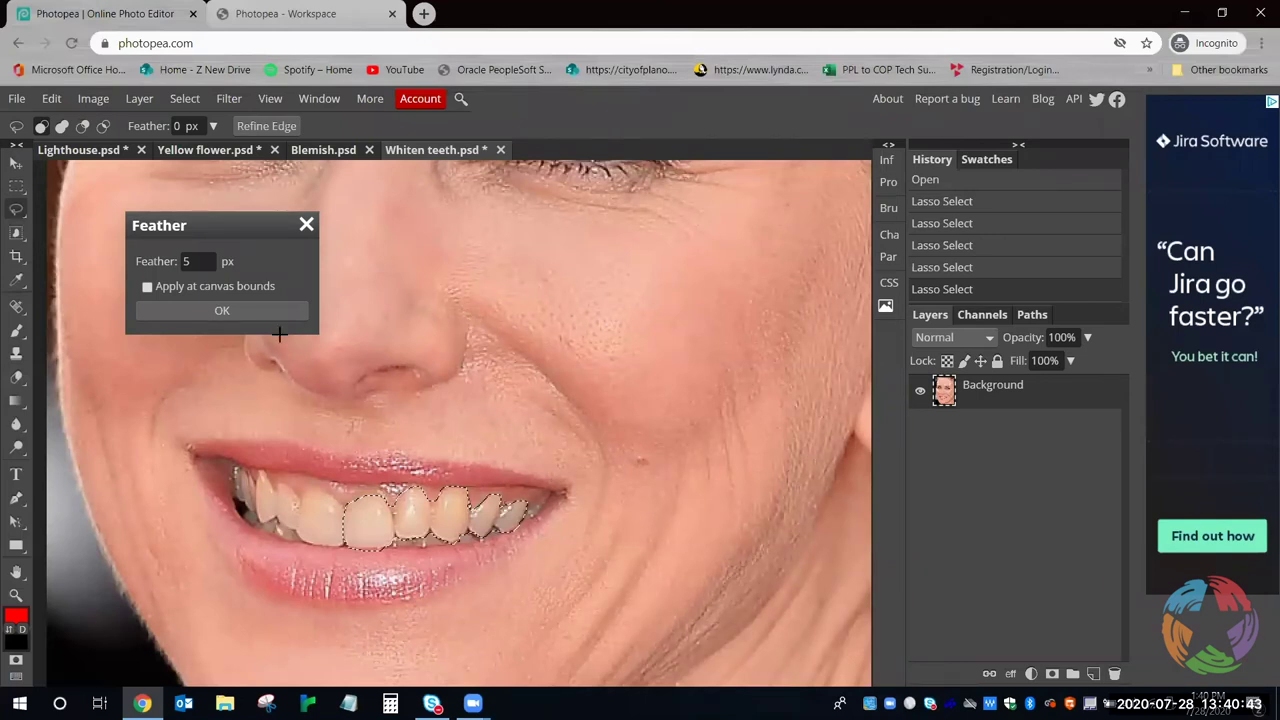
{"action": "left_click", "coordinate": [222, 312]}
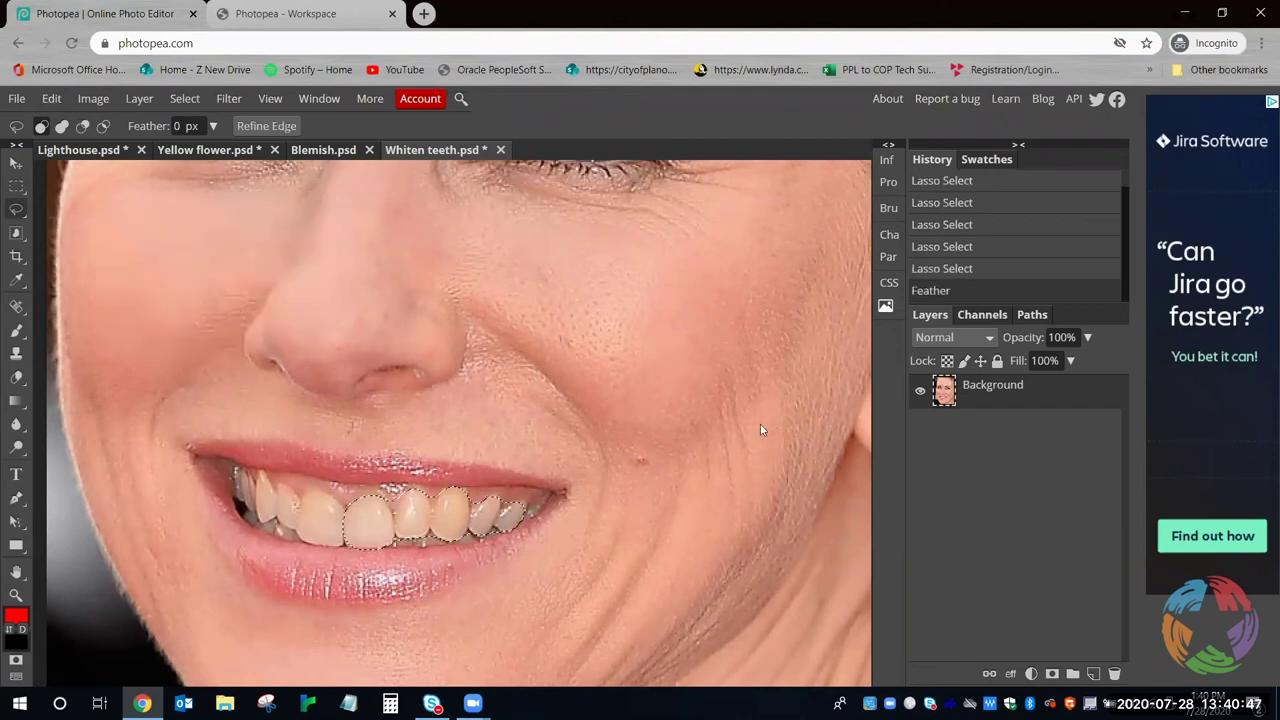
Add a Color Balance adjustment layer for the selected teeth and set its Shadows to Blue 20 and Red -7
{"action": "left_click", "coordinate": [1031, 675]}
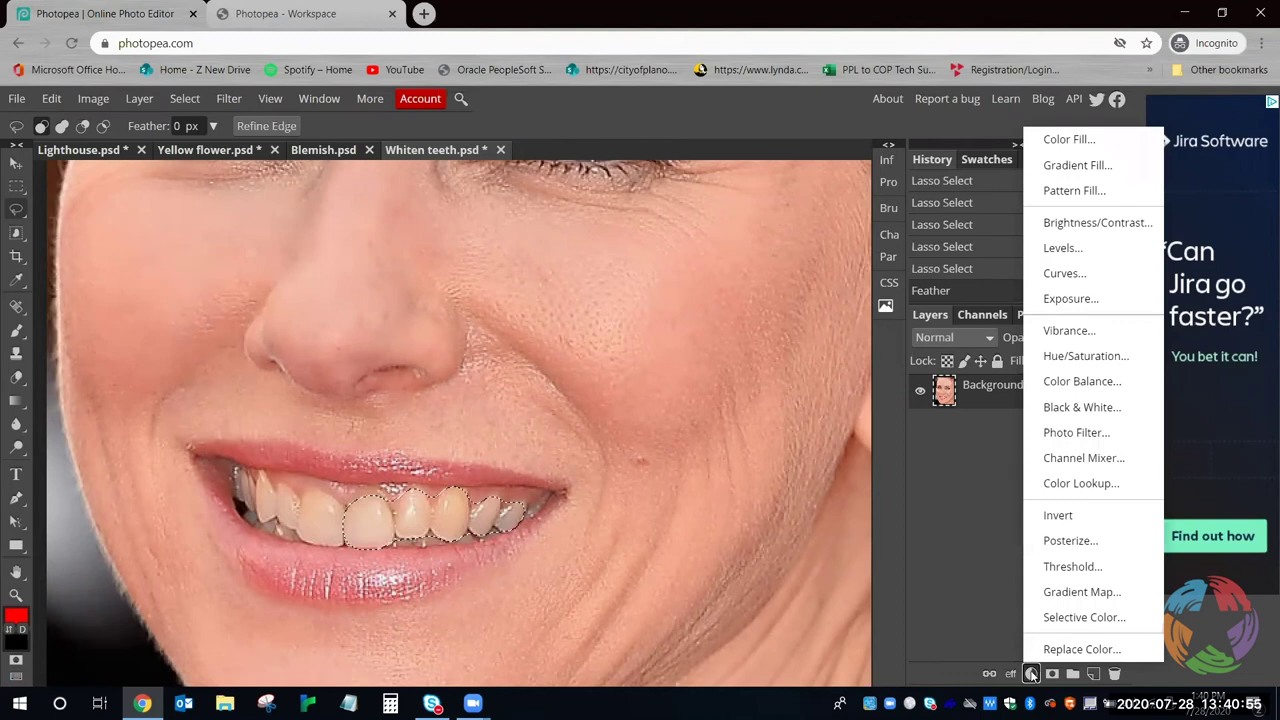
{"action": "left_click", "coordinate": [1080, 383]}
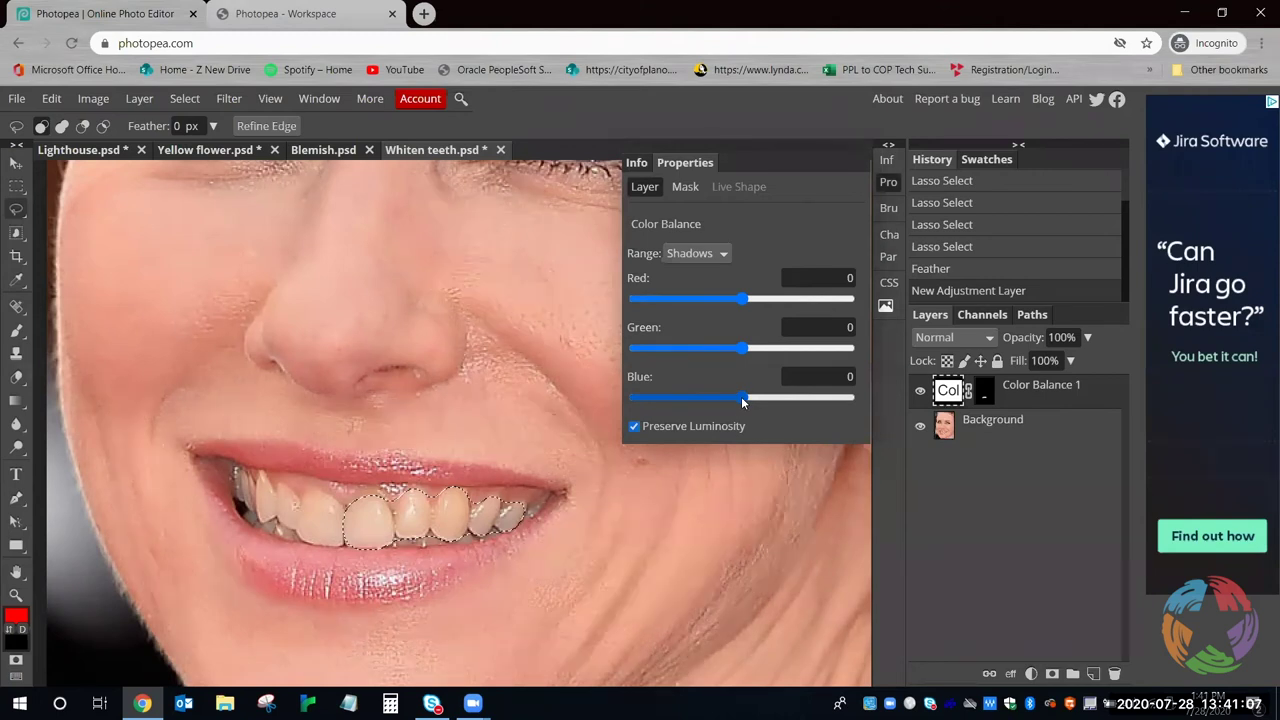
{"action": "mouse_move", "coordinate": [743, 404]}
{"action": "left_mouse_down"}
{"action": "mouse_move", "coordinate": [771, 413]}
{"action": "mouse_move", "coordinate": [738, 420]}
{"action": "mouse_move", "coordinate": [768, 426]}
{"action": "mouse_move", "coordinate": [763, 404]}
{"action": "left_mouse_up"}
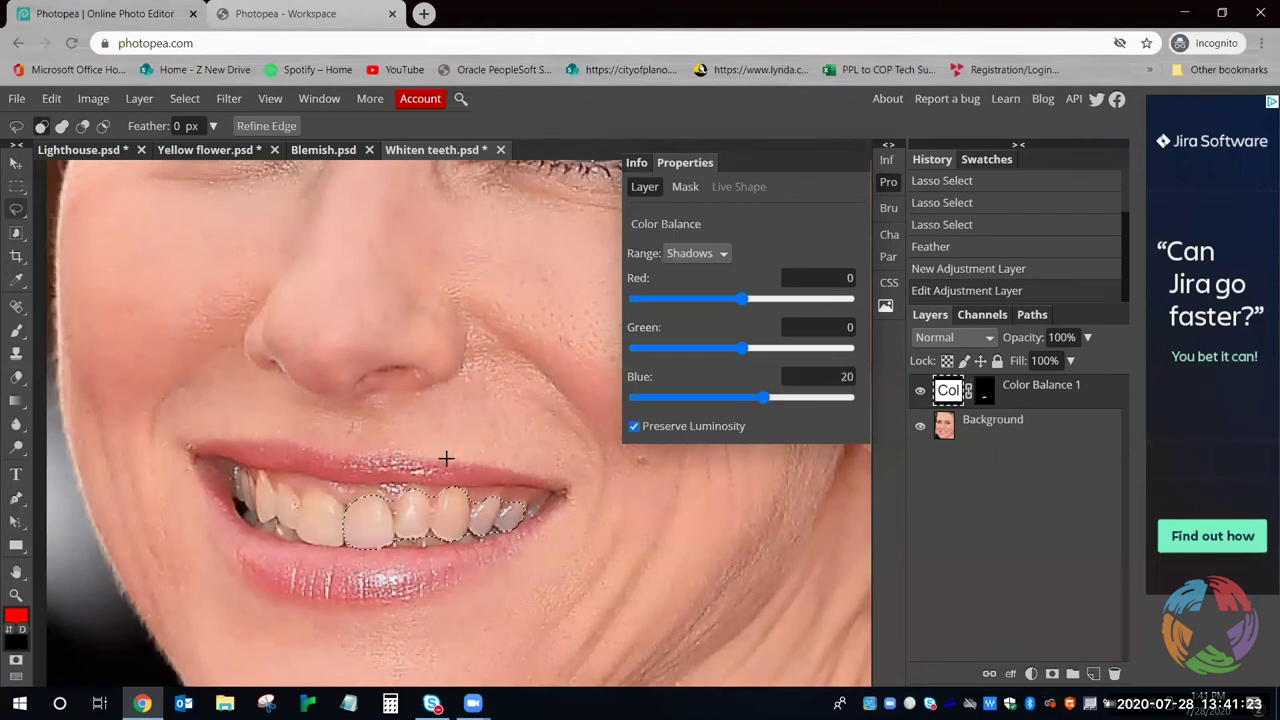
{"action": "left_click_drag", "start_coordinate": [741, 302], "coordinate": [734, 302]}
Set the Midtones of the teeth's Color Balance adjustment to Red -7 and Blue 13
{"action": "left_click", "coordinate": [724, 256]}
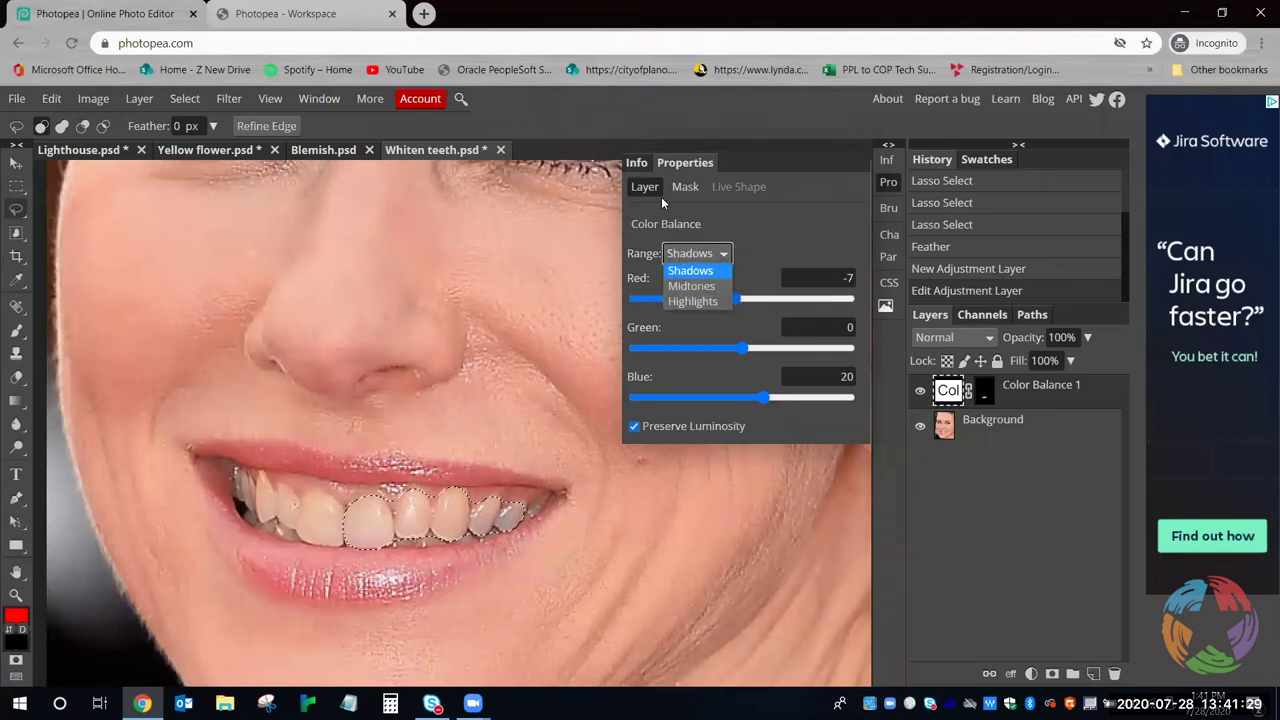
{"action": "left_click", "coordinate": [698, 287]}
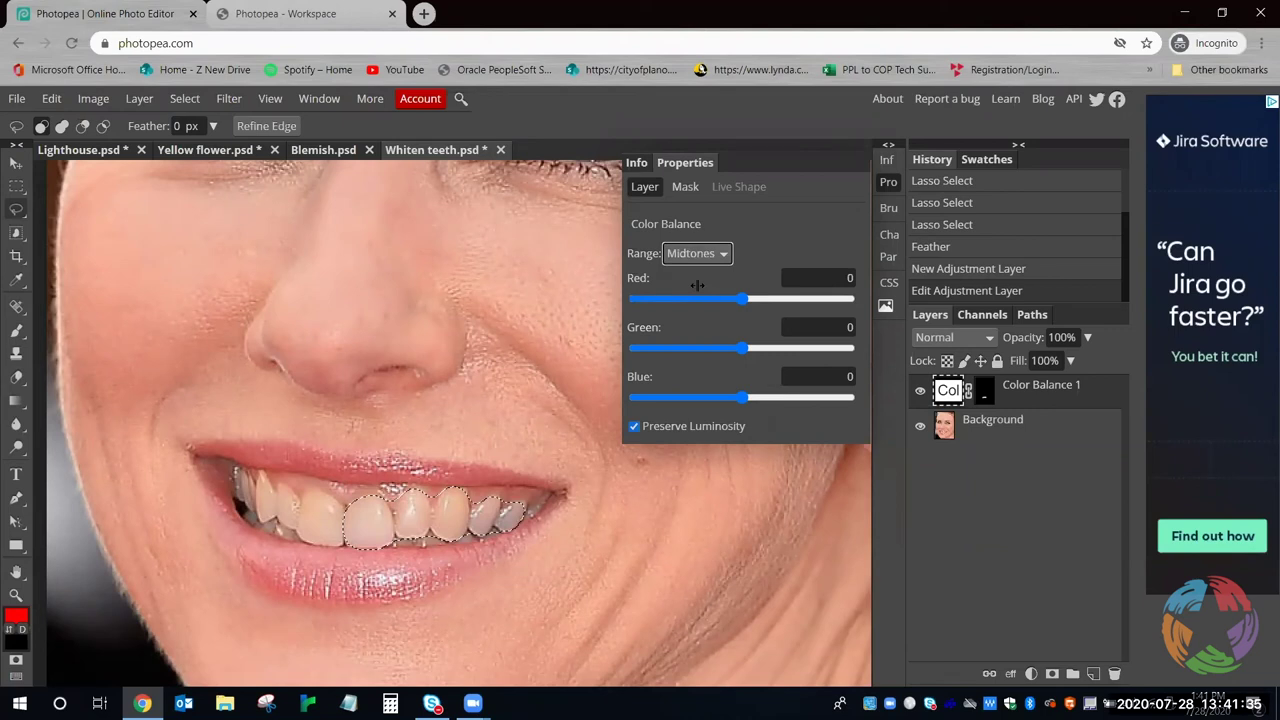
{"action": "left_click", "coordinate": [711, 258]}
{"action": "left_click", "coordinate": [714, 289]}
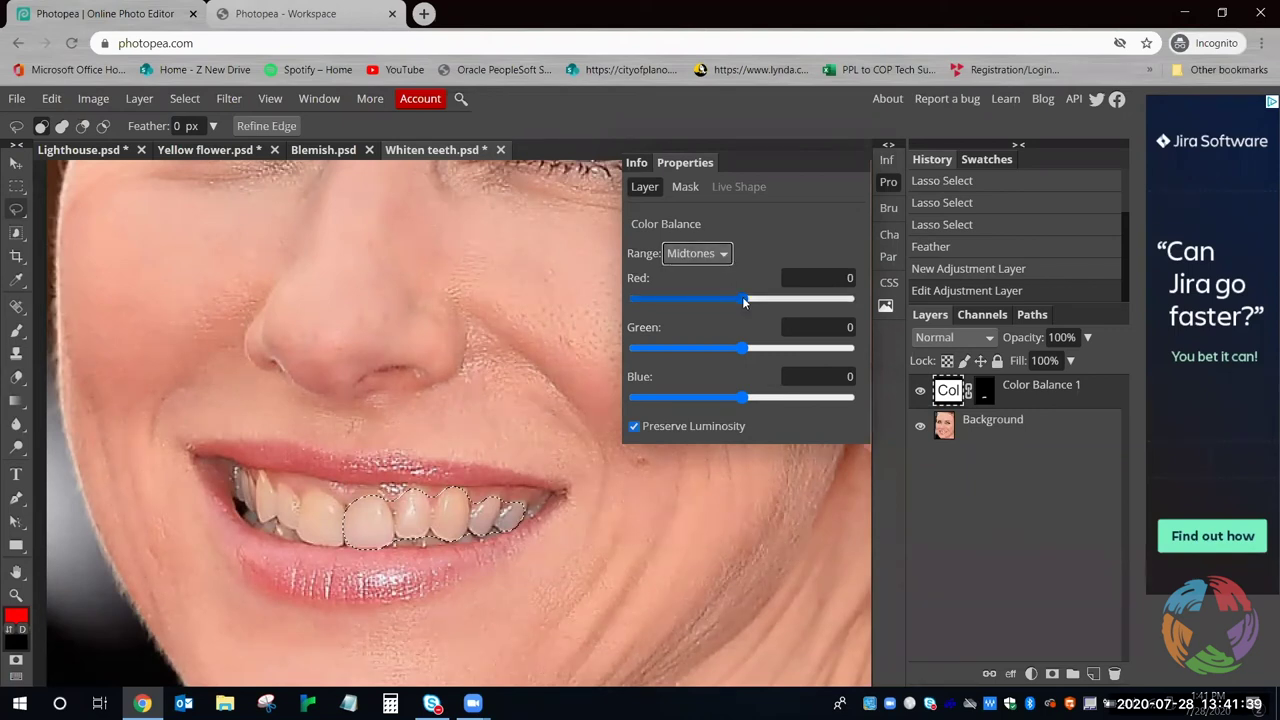
{"action": "left_click", "coordinate": [738, 304]}
{"action": "left_click_drag", "start_coordinate": [738, 304], "coordinate": [735, 304]}
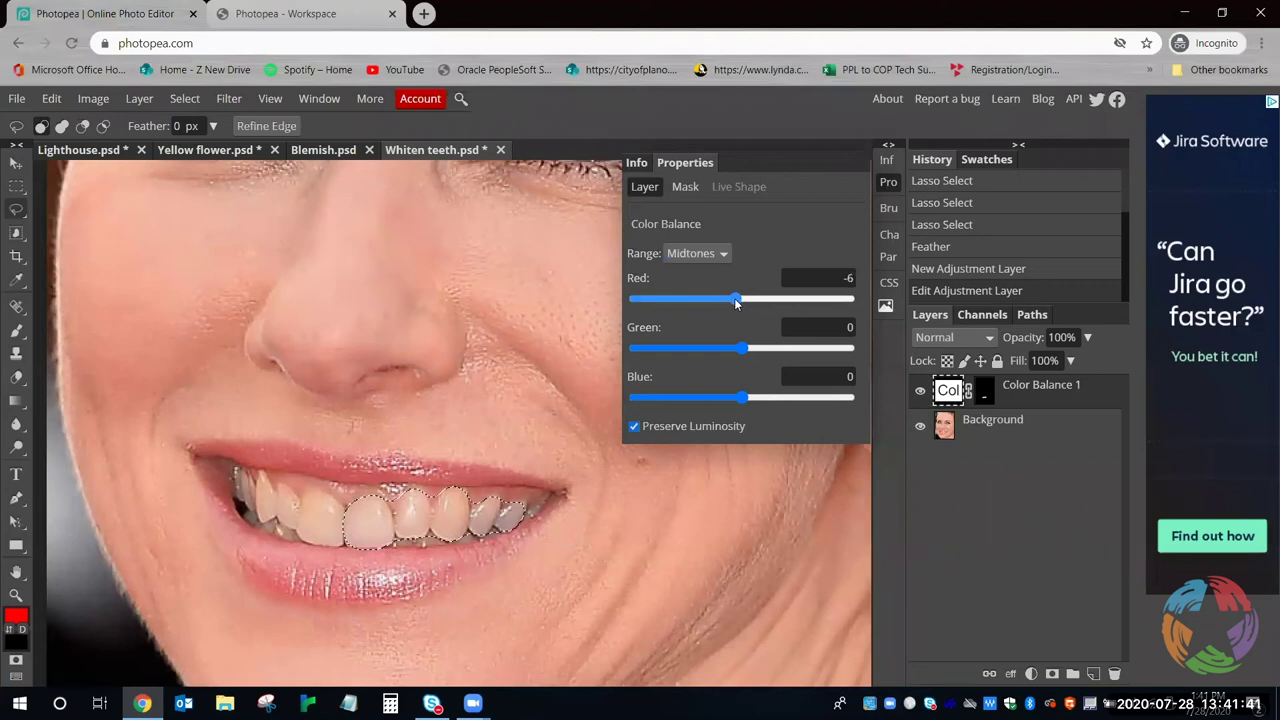
{"action": "mouse_move", "coordinate": [743, 400]}
{"action": "left_mouse_down"}
{"action": "mouse_move", "coordinate": [768, 405]}
{"action": "mouse_move", "coordinate": [756, 401]}
{"action": "left_mouse_up"}
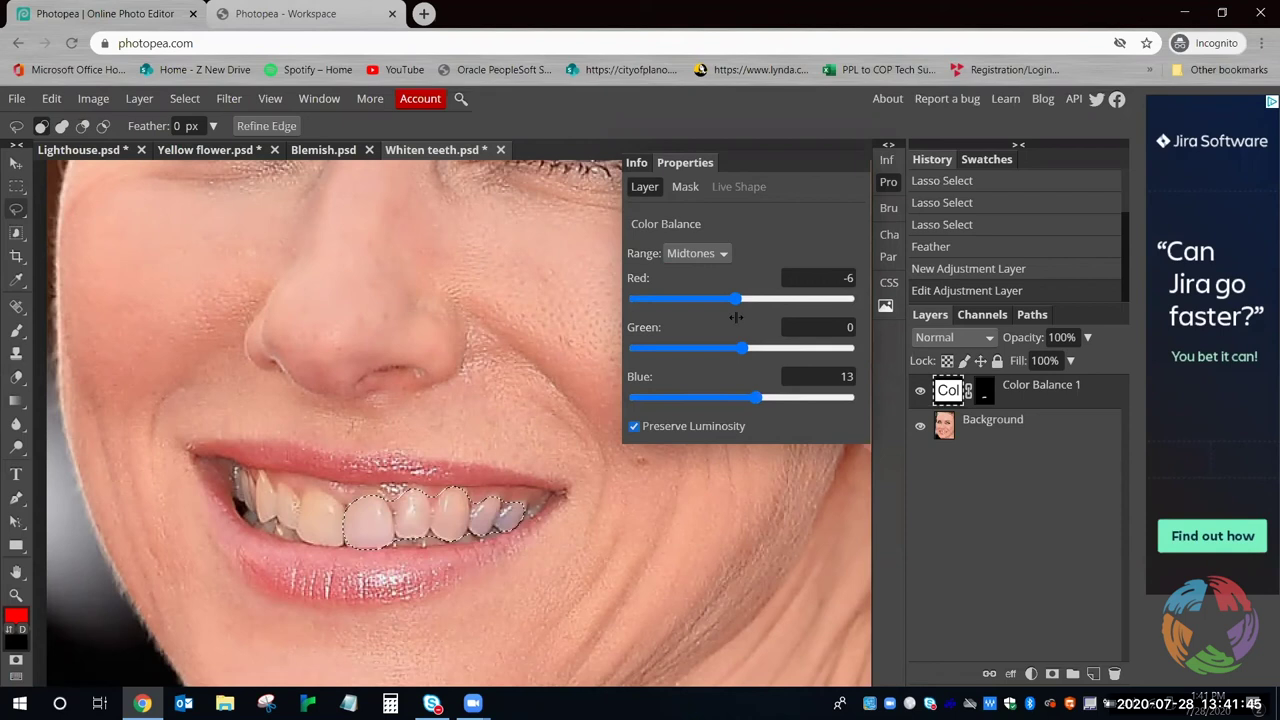
{"action": "left_click_drag", "start_coordinate": [737, 300], "coordinate": [735, 299]}
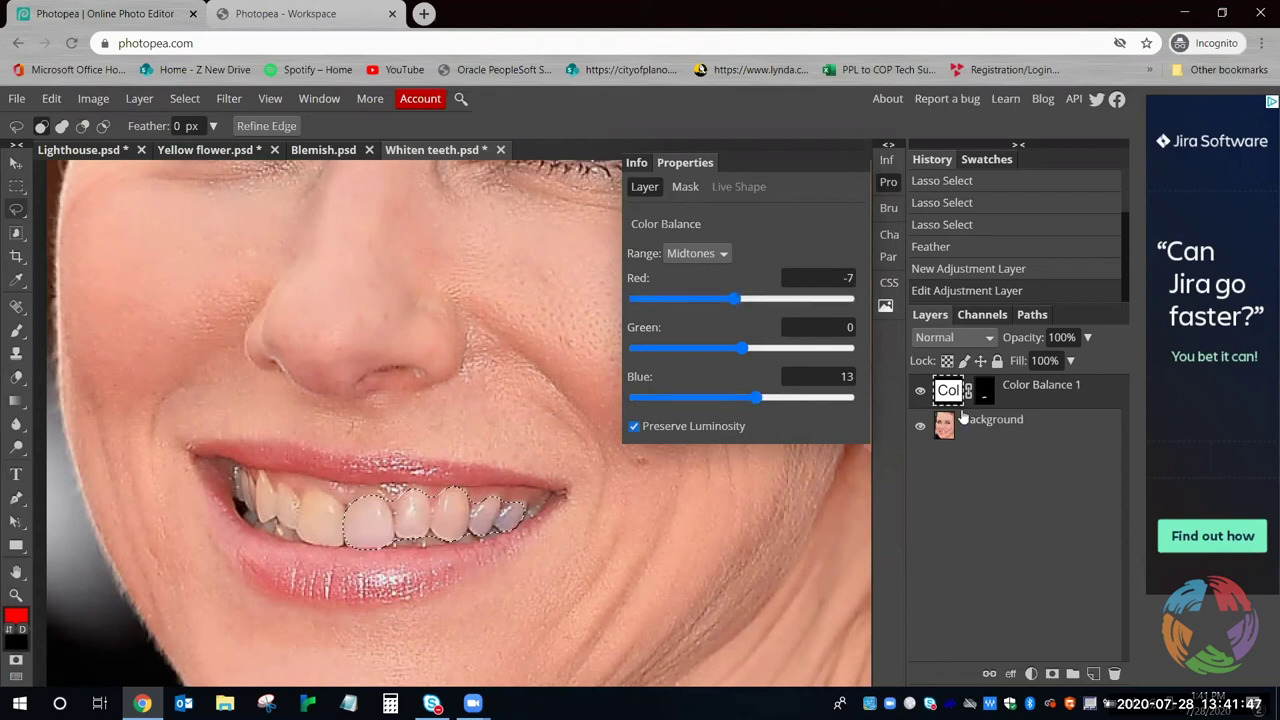
Add a Brightness/Contrast adjustment layer for the selected teeth with Brightness 38 and close its properties
{"action": "left_click", "coordinate": [1031, 674]}
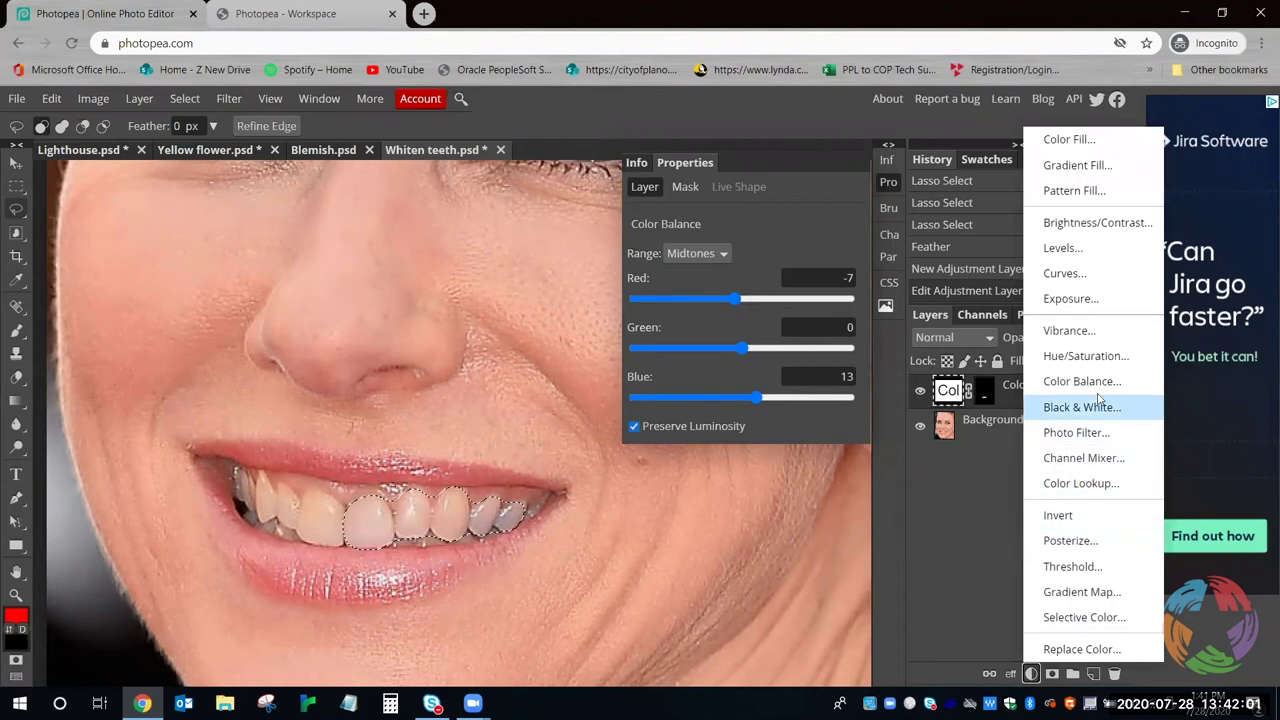
{"action": "left_click", "coordinate": [1117, 229]}
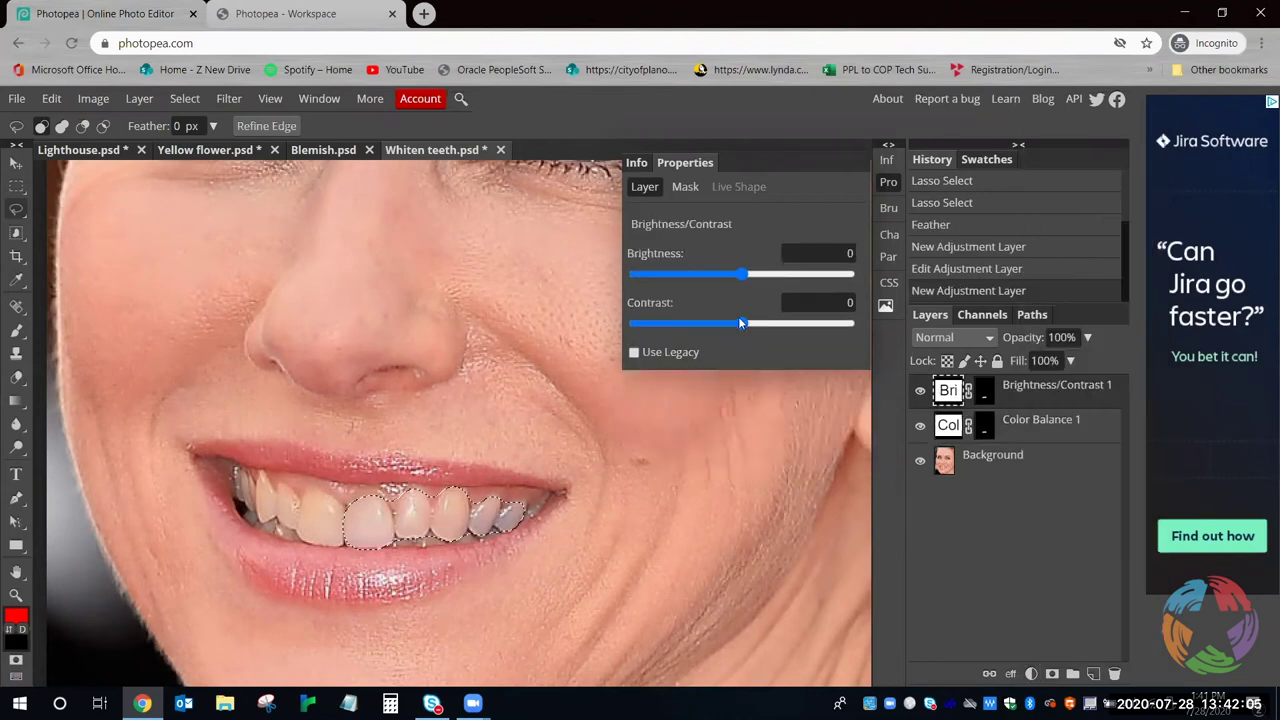
{"action": "mouse_move", "coordinate": [743, 276]}
{"action": "left_mouse_down"}
{"action": "mouse_move", "coordinate": [848, 284]}
{"action": "mouse_move", "coordinate": [764, 278]}
{"action": "left_mouse_up"}
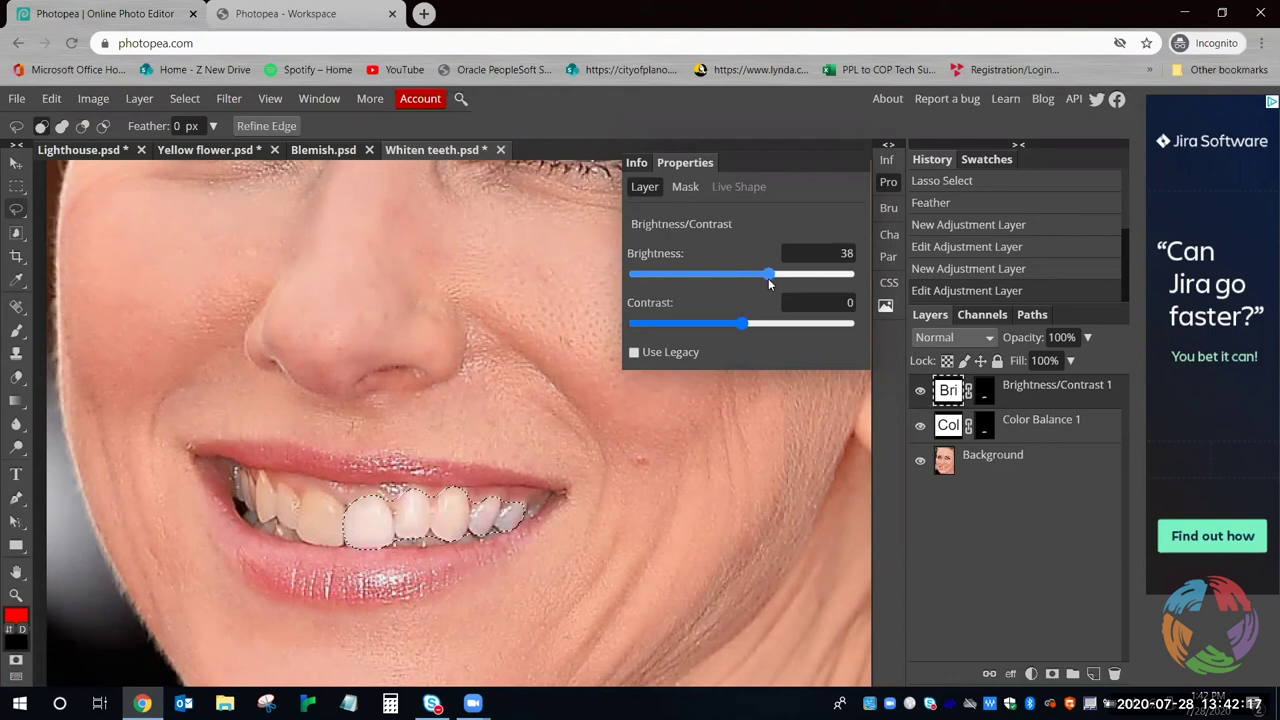
{"action": "left_click", "coordinate": [889, 184]}
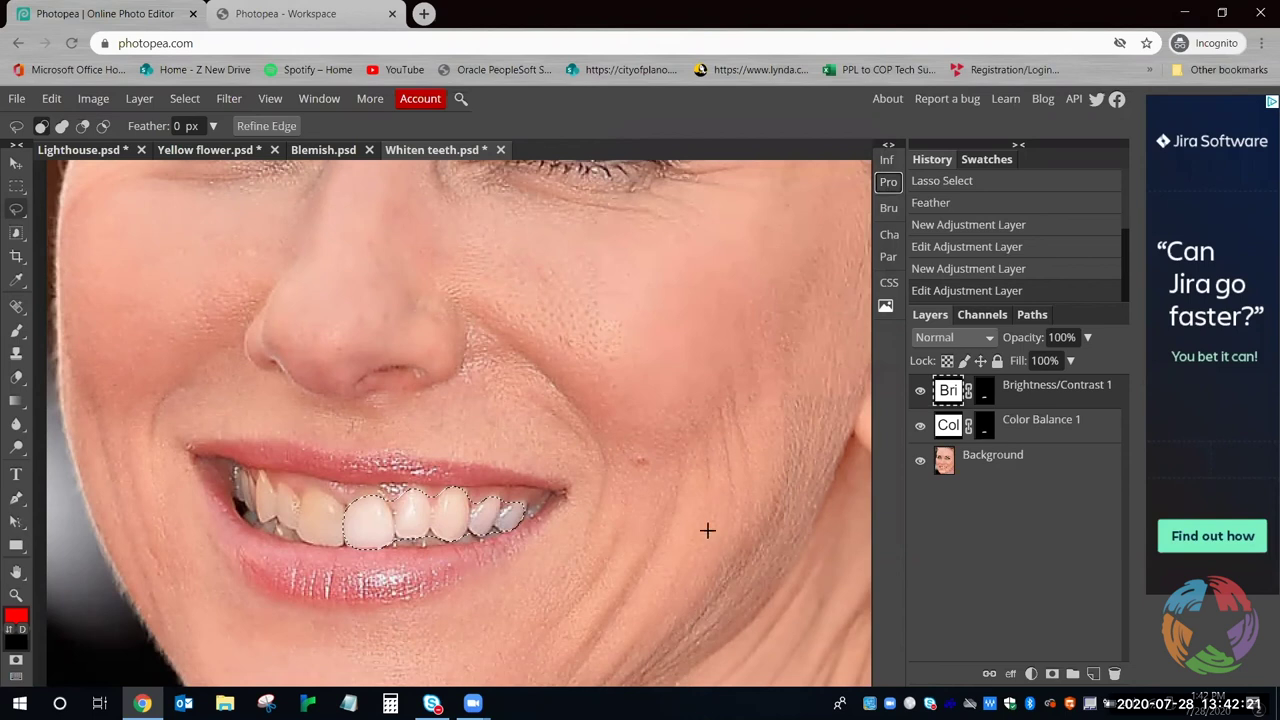
Clear the teeth selection and check the whitening on the whole face
{"action": "key", "text": "z"}
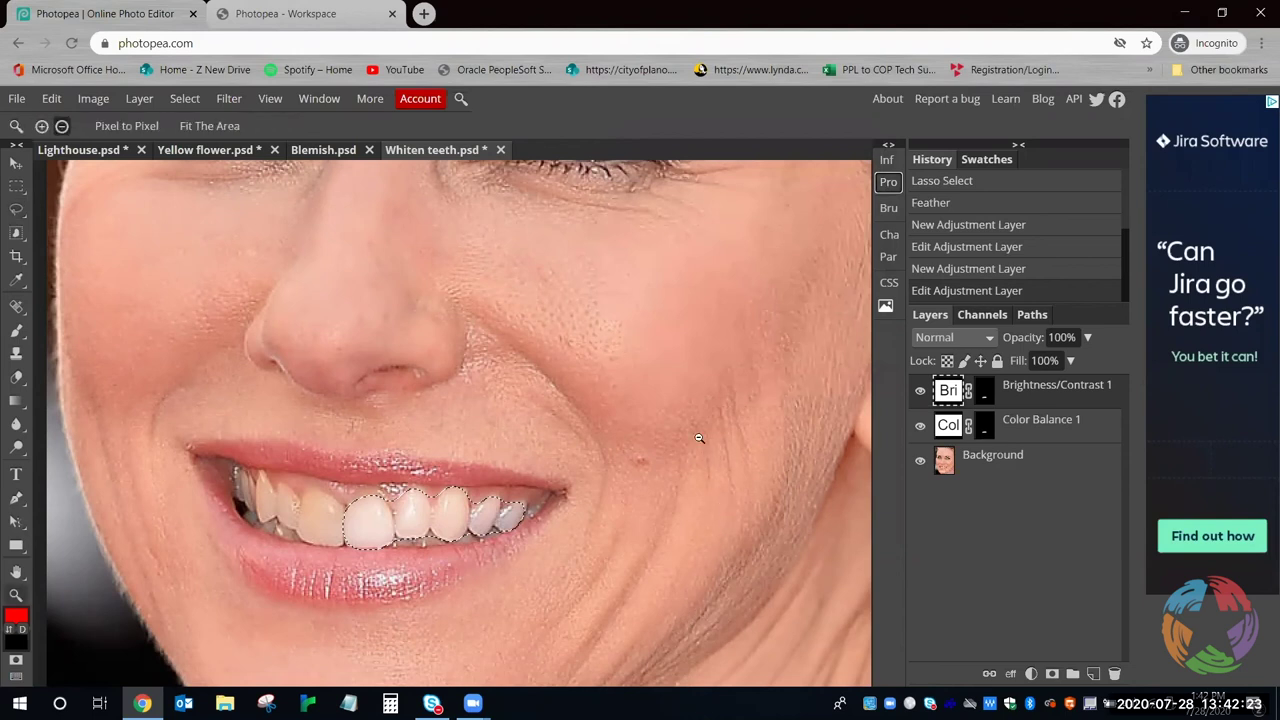
{"action": "left_click", "coordinate": [699, 437], "text": "alt"}
{"action": "key", "text": "l"}
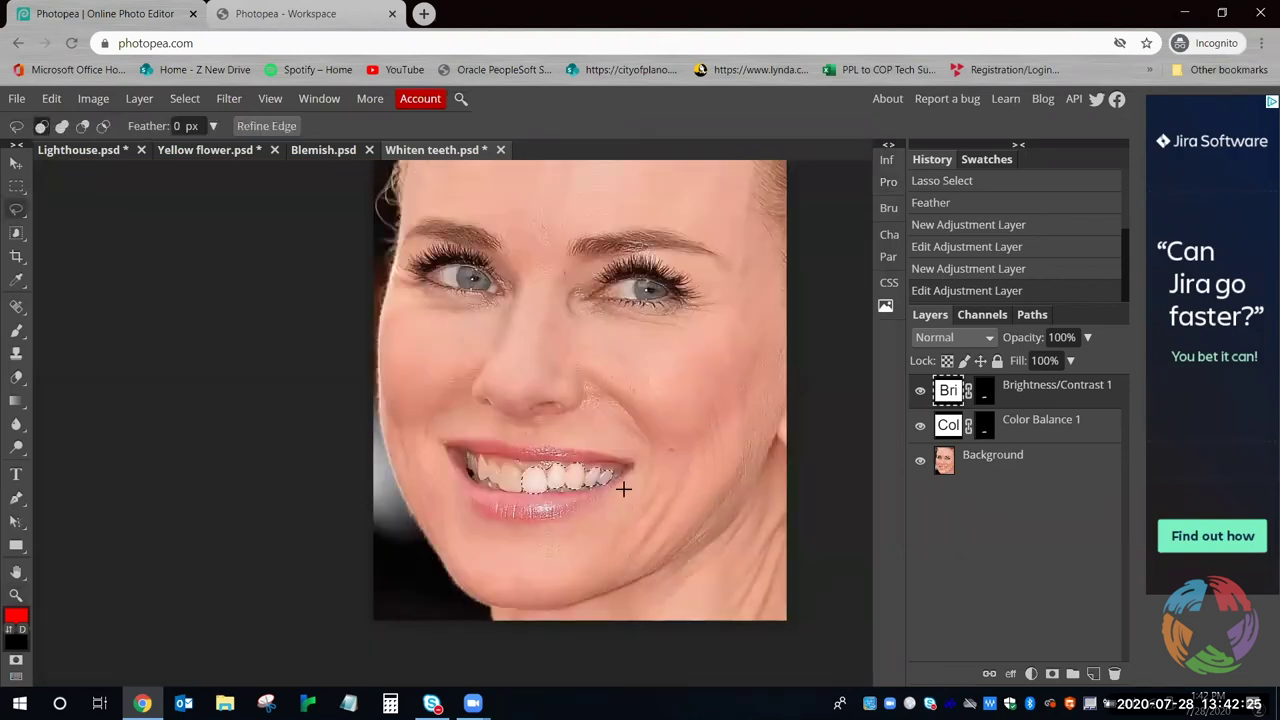
{"action": "key", "text": "ctrl+d"}
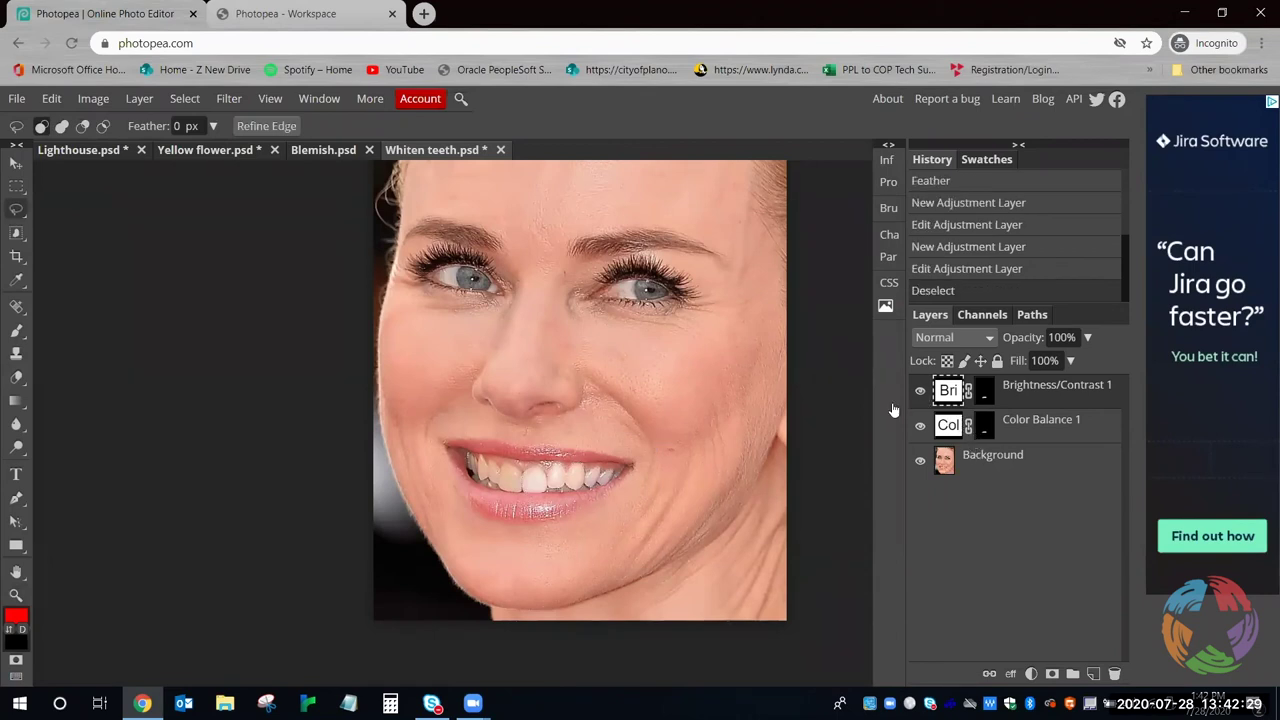
Outline the yellowish tooth second to the right of the brightest front tooth with the Lasso tool and feather the selection by 5 px
{"action": "key", "text": "z"}
{"action": "left_click", "coordinate": [515, 464]}
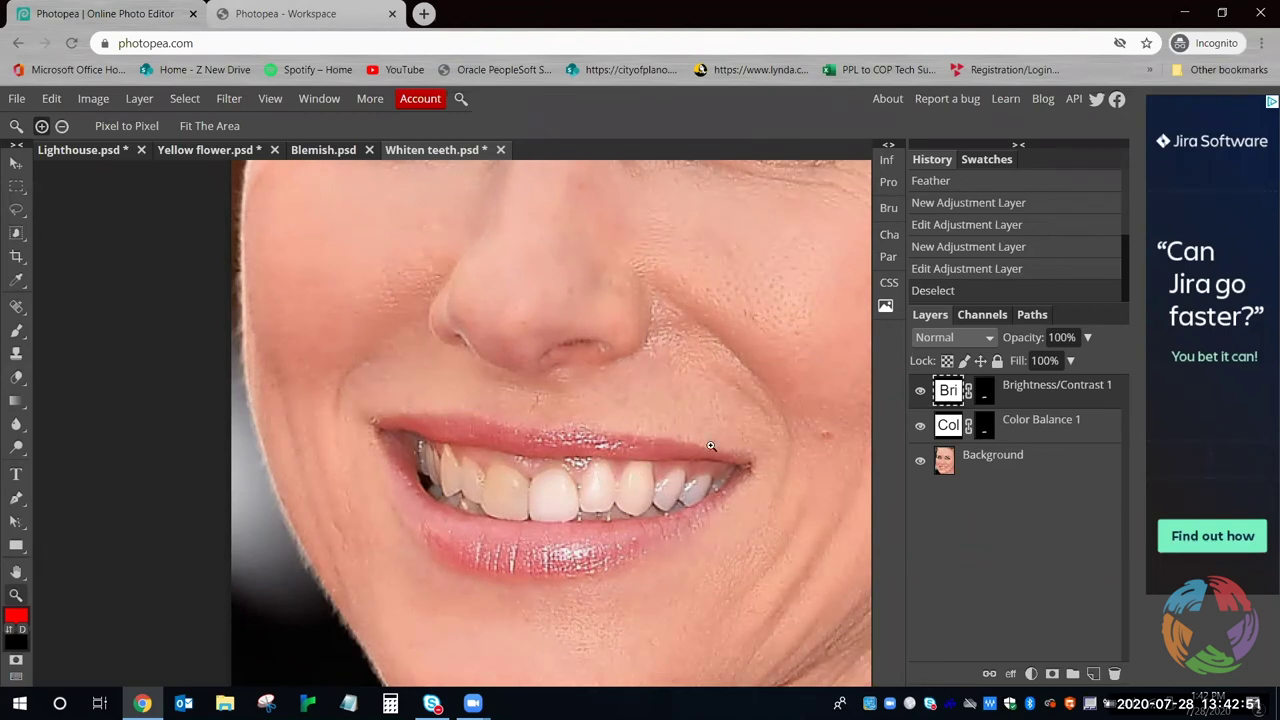
{"action": "key", "text": "l"}
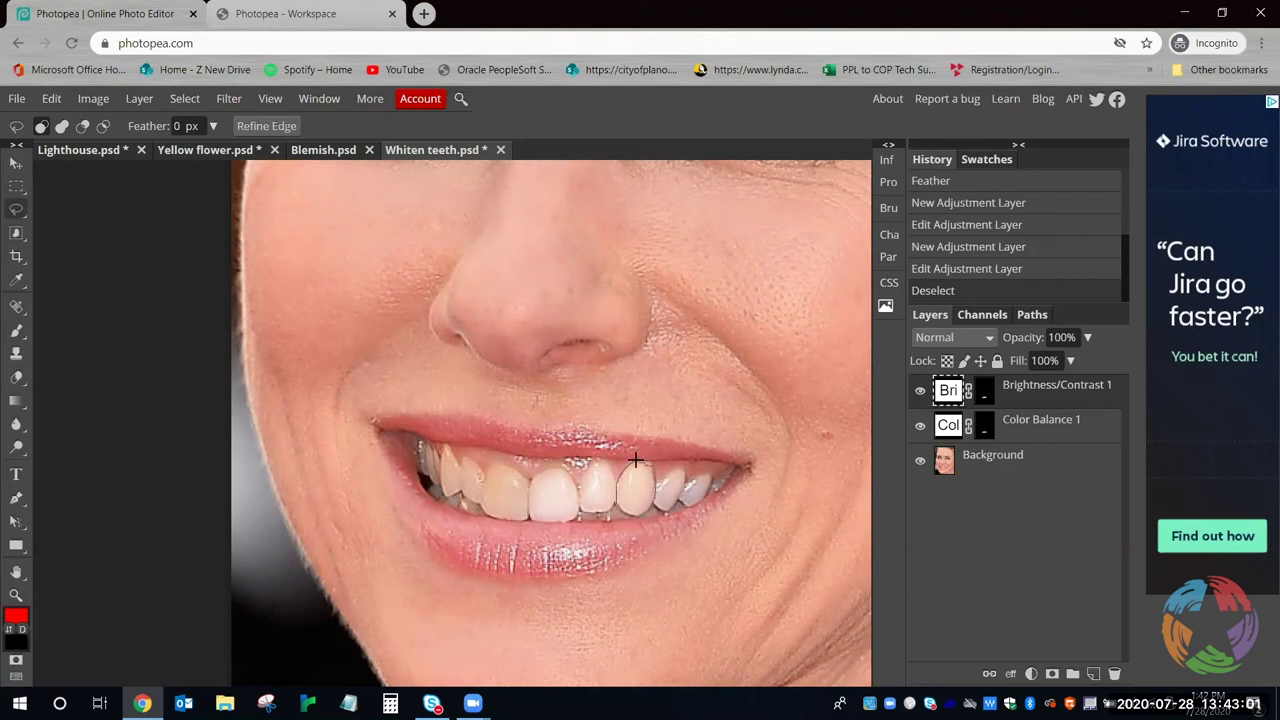
{"action": "left_click_drag", "start_coordinate": [636, 459], "coordinate": [636, 468]}
{"action": "right_click", "coordinate": [641, 487]}
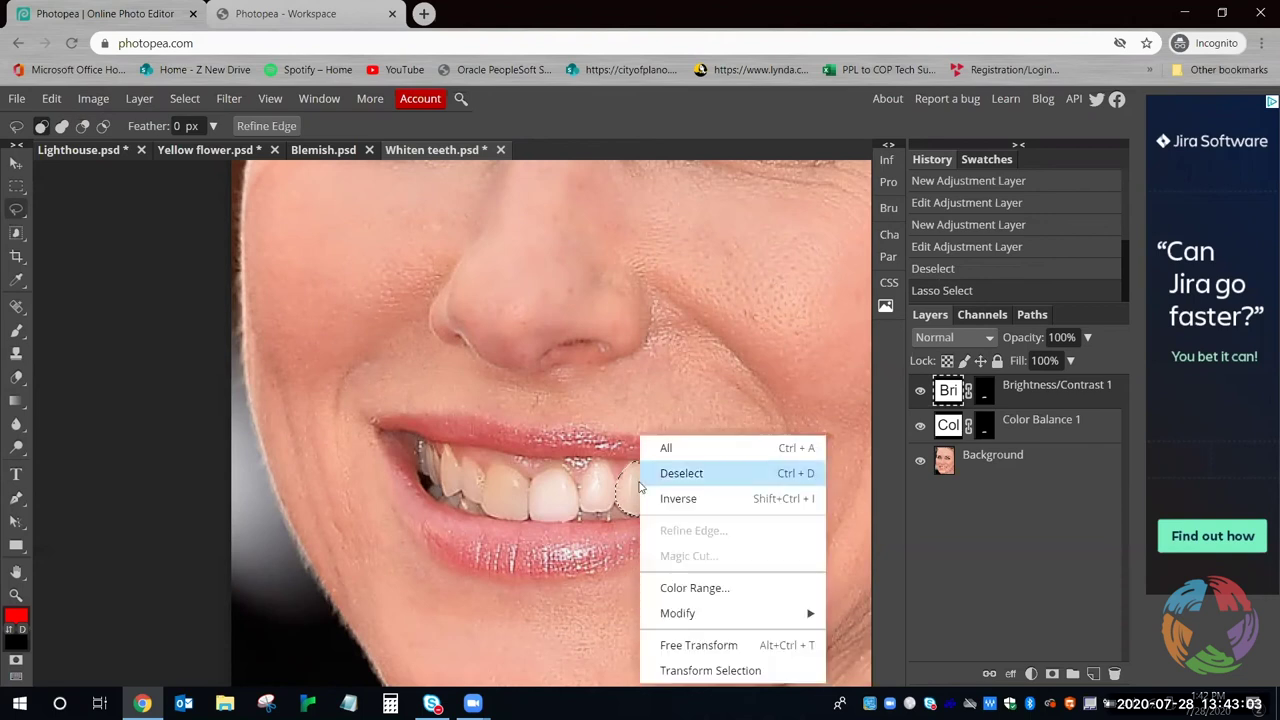
{"action": "mouse_move", "coordinate": [743, 622]}
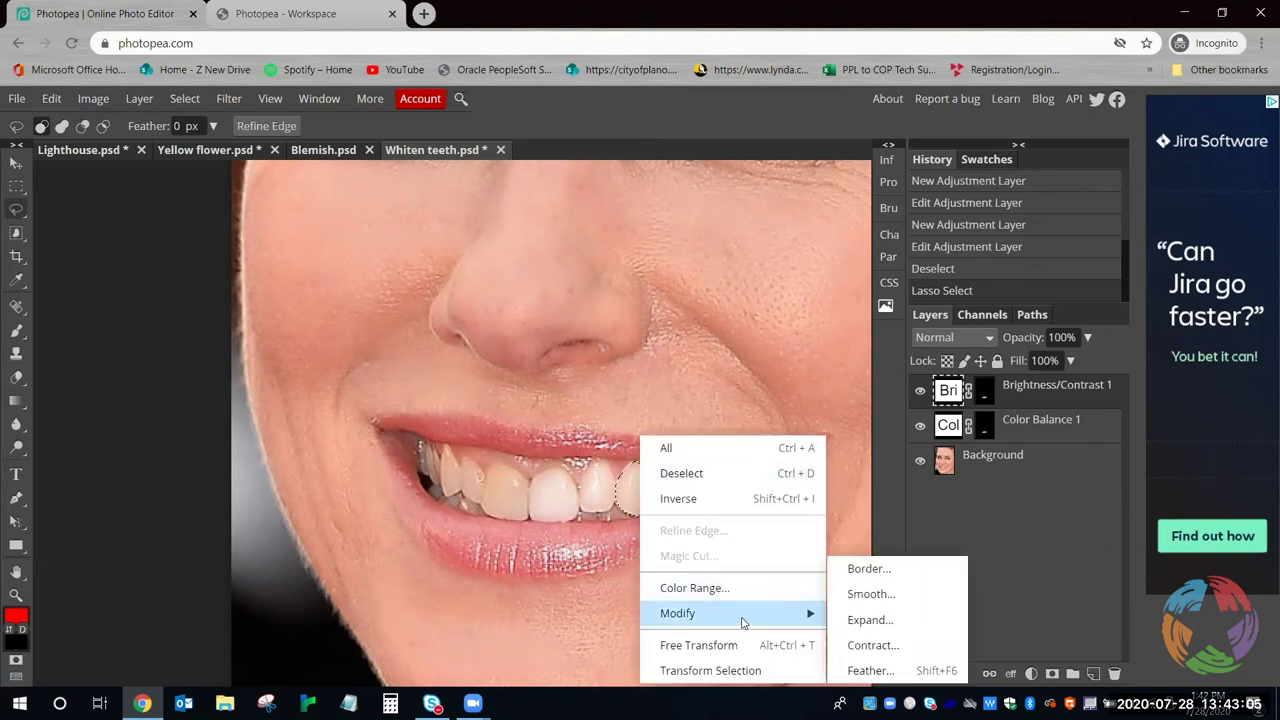
{"action": "left_click", "coordinate": [891, 673]}
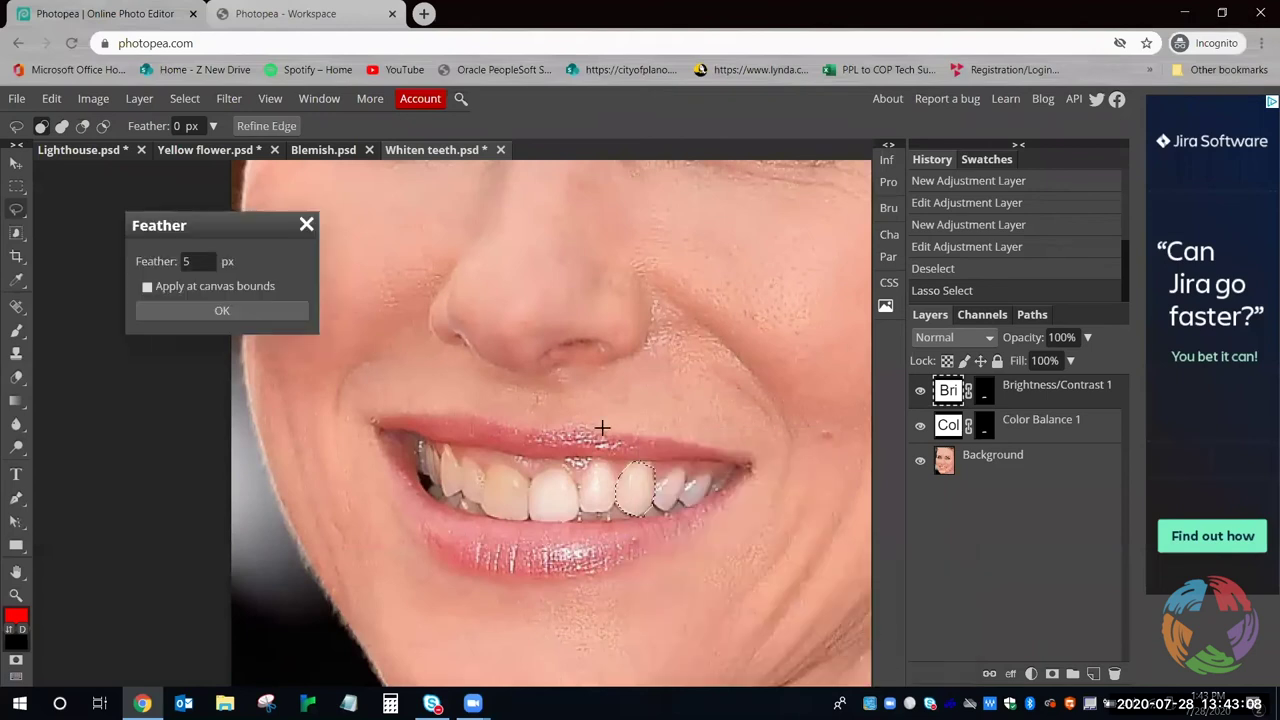
{"action": "left_click", "coordinate": [283, 310]}
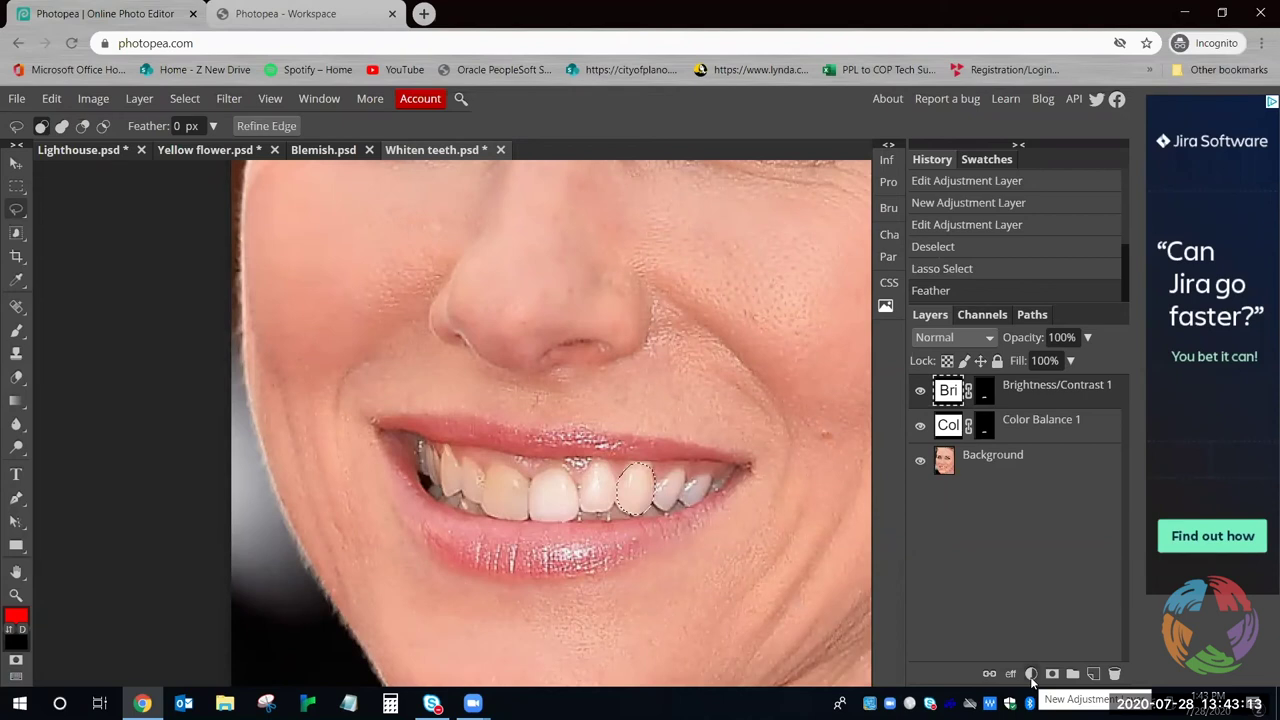
Add a Color Balance adjustment layer for the selected tooth with Midtones set to Blue 22 and Red -12
{"action": "left_click", "coordinate": [1031, 673]}
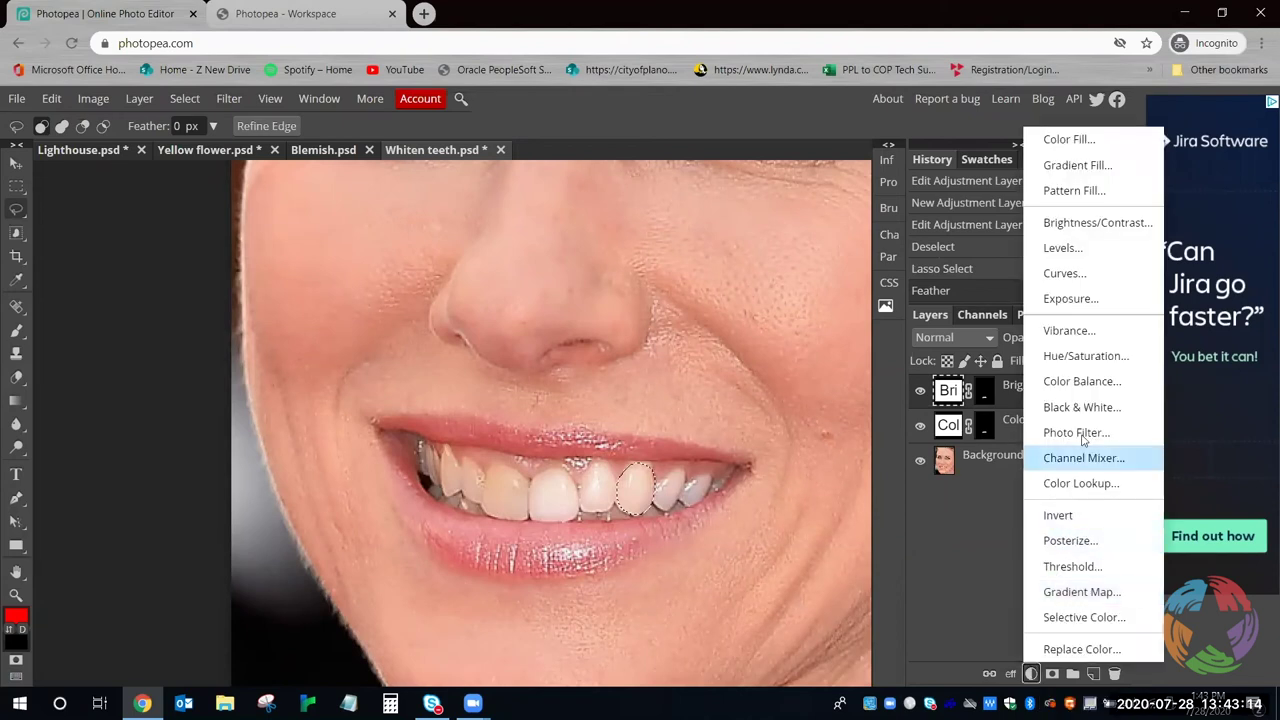
{"action": "left_click", "coordinate": [1088, 384]}
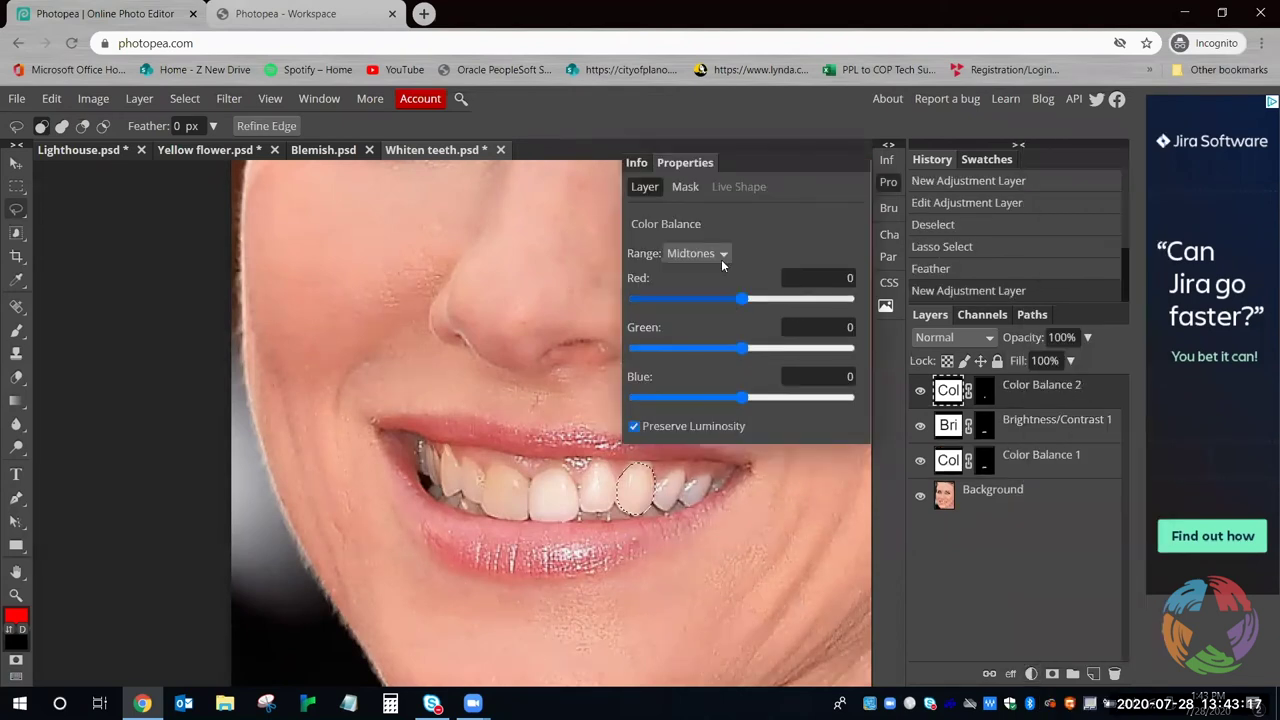
{"action": "left_click_drag", "start_coordinate": [743, 397], "coordinate": [768, 405]}
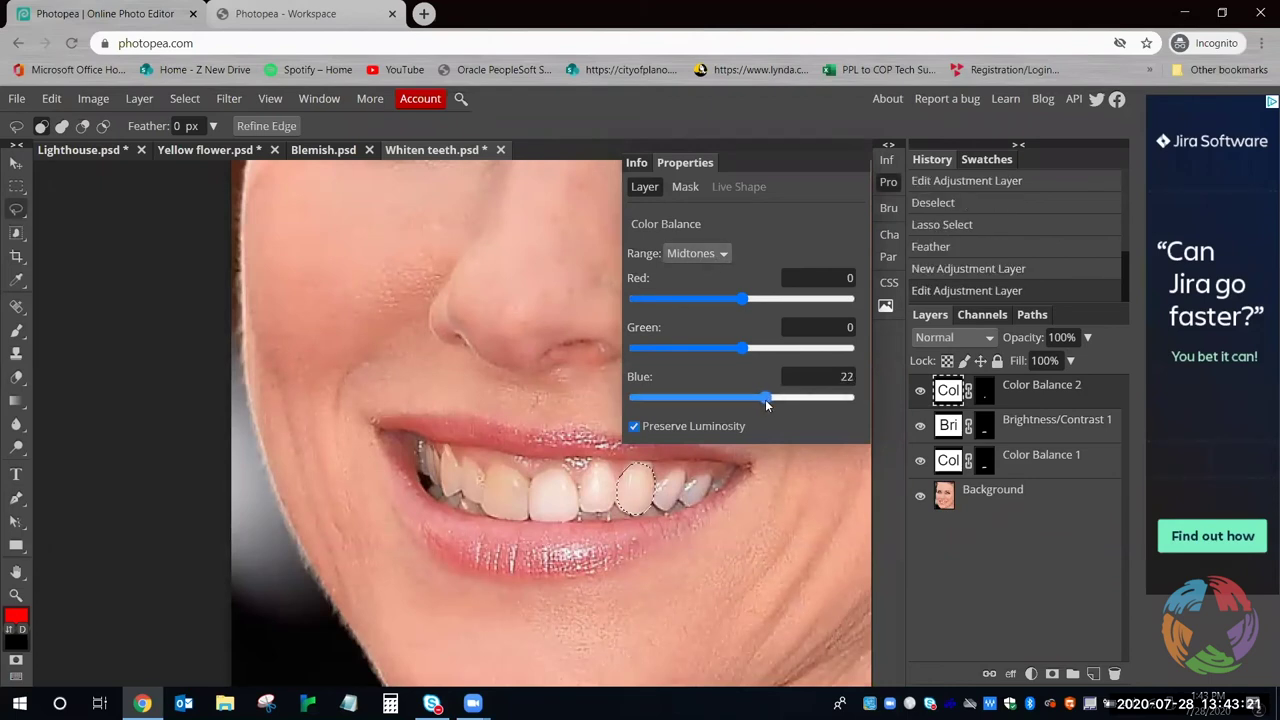
{"action": "left_click_drag", "start_coordinate": [769, 298], "coordinate": [728, 298]}
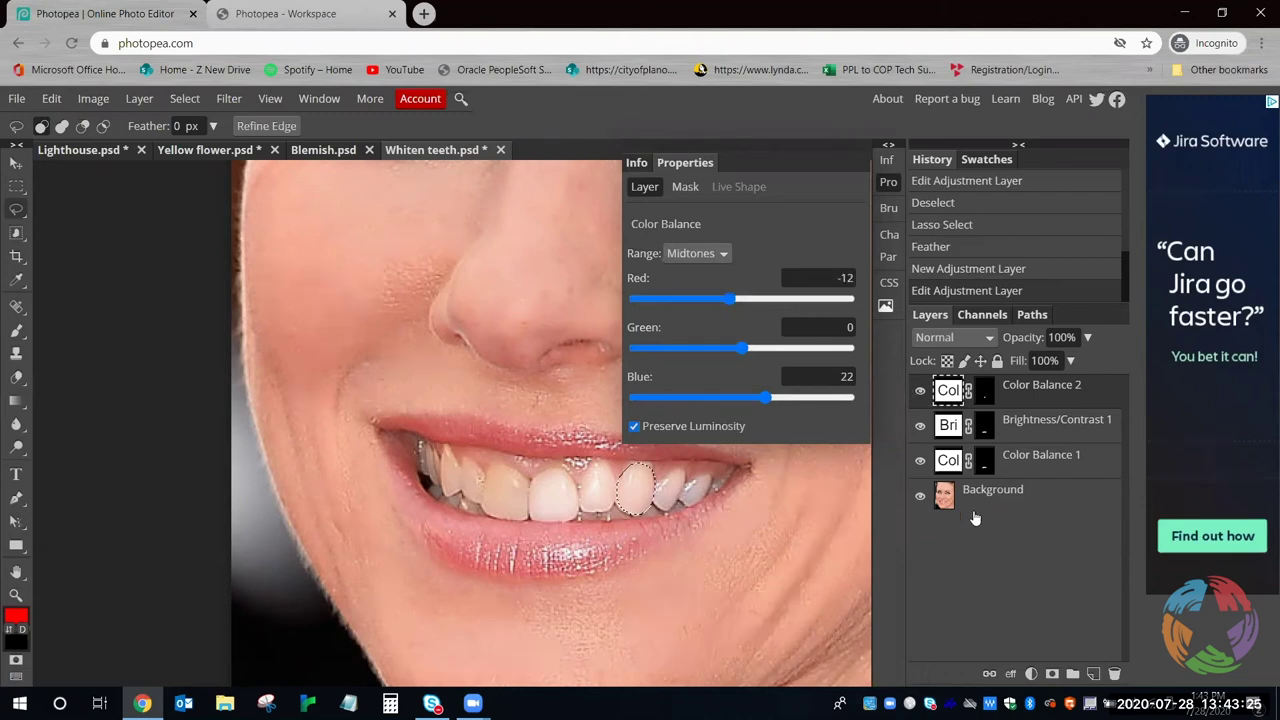
Add a Brightness/Contrast adjustment layer for the selected tooth and set Brightness to 9
{"action": "left_click", "coordinate": [1032, 674]}
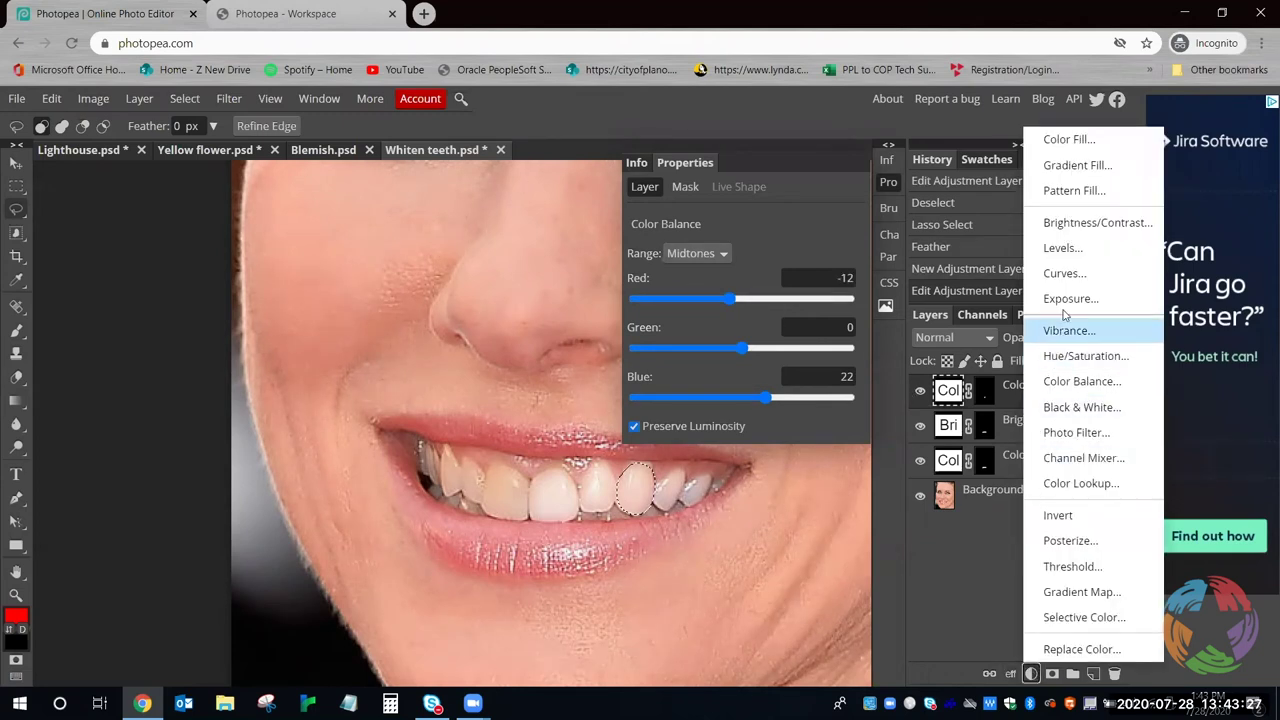
{"action": "left_click", "coordinate": [1082, 222]}
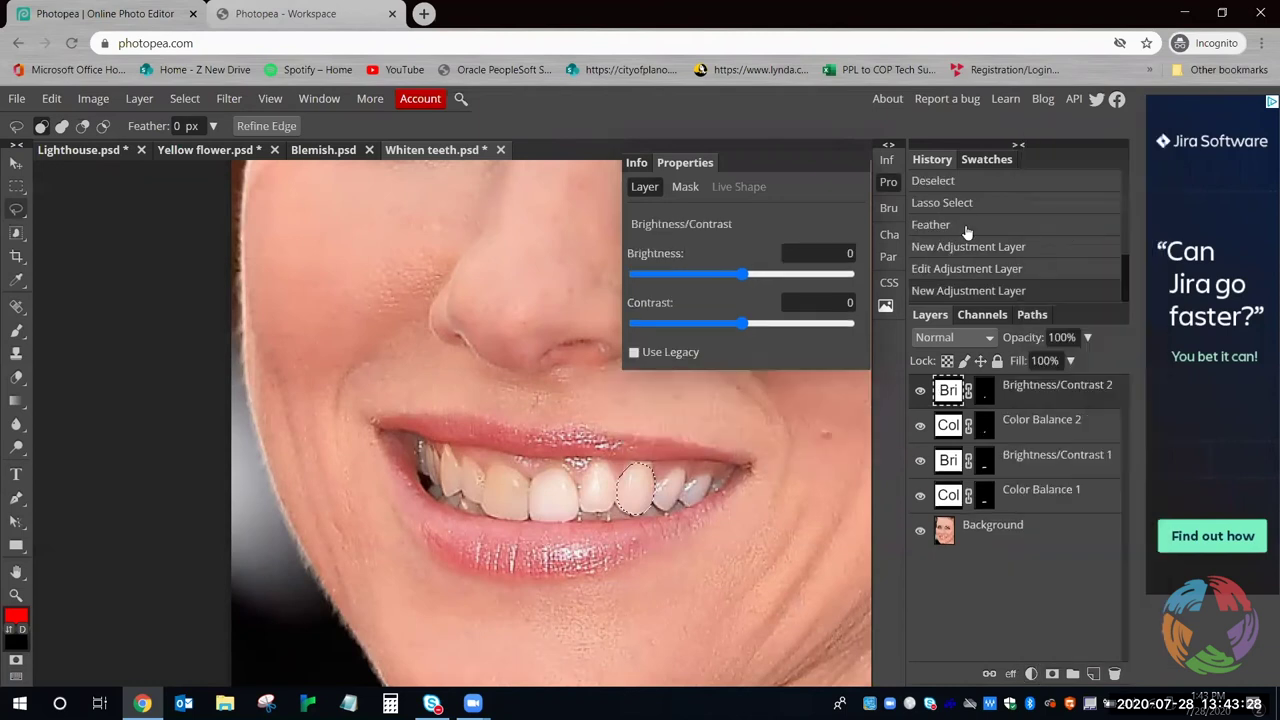
{"action": "left_click", "coordinate": [748, 273]}
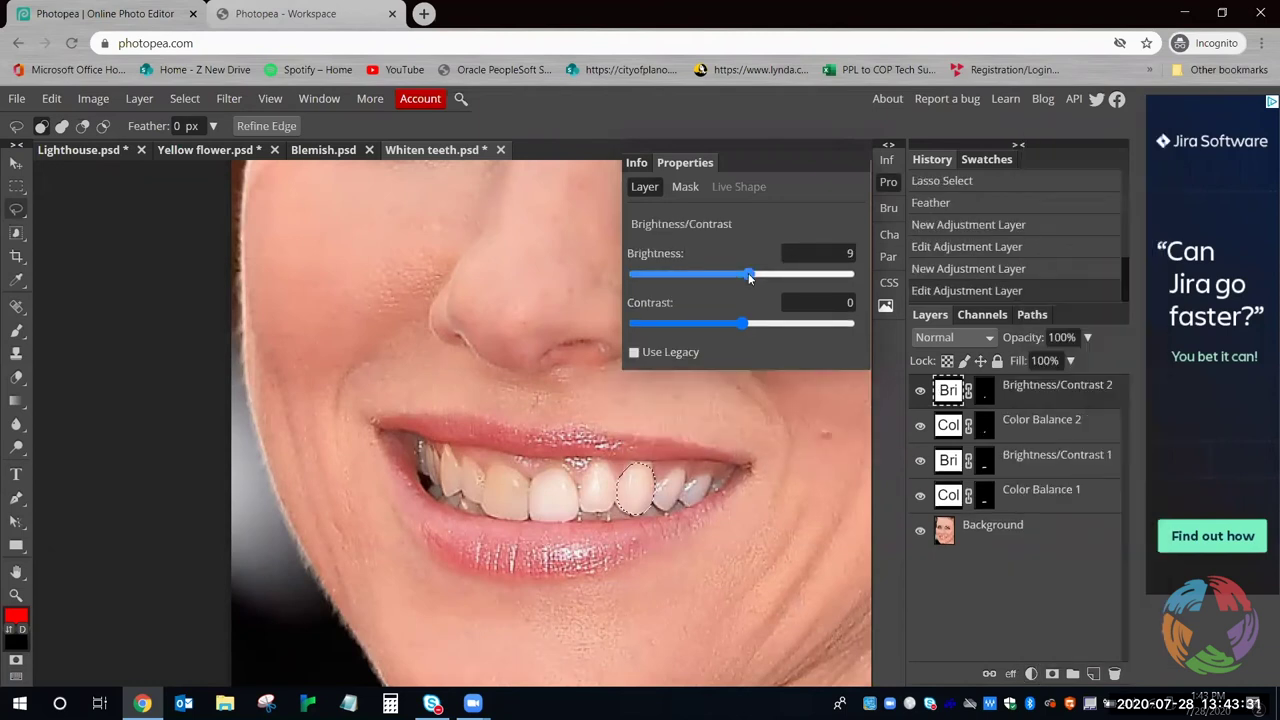
Clear the tooth selection and set the Brightness of its Brightness/Contrast adjustment layer to 5
{"action": "key", "text": "ctrl+d"}
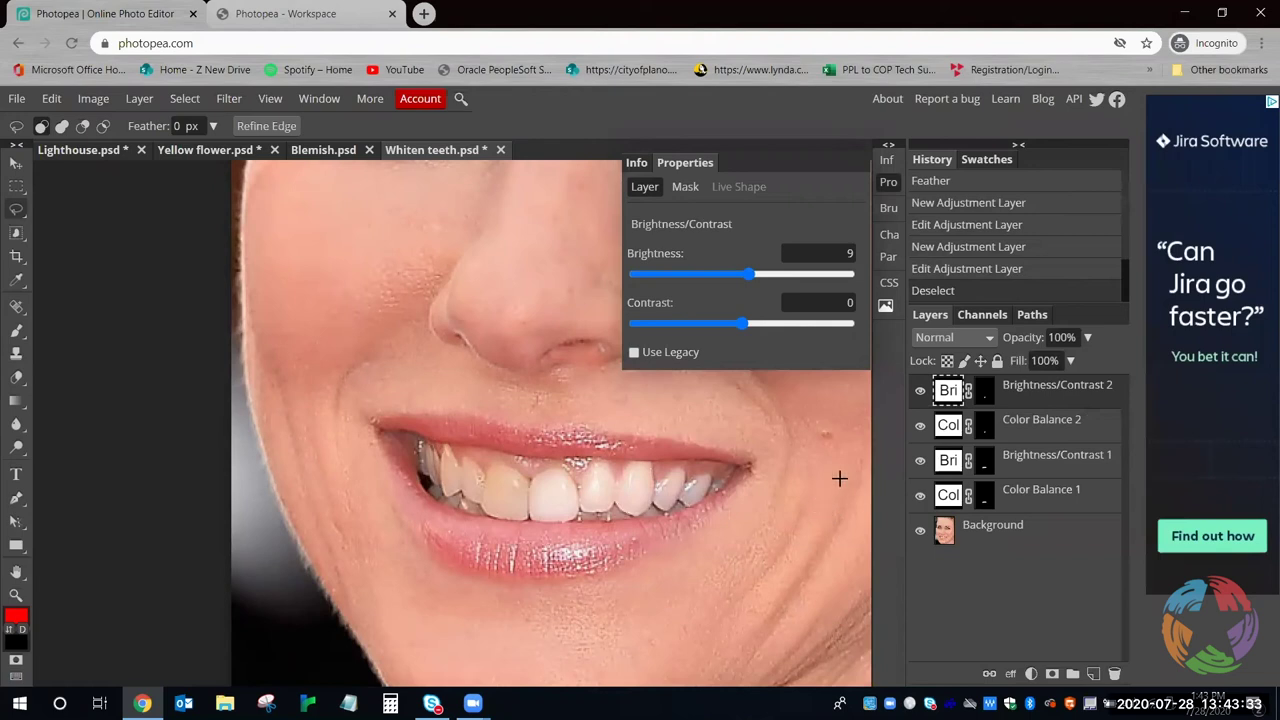
{"action": "key", "text": "z"}
{"action": "left_click", "coordinate": [810, 460], "text": "alt"}
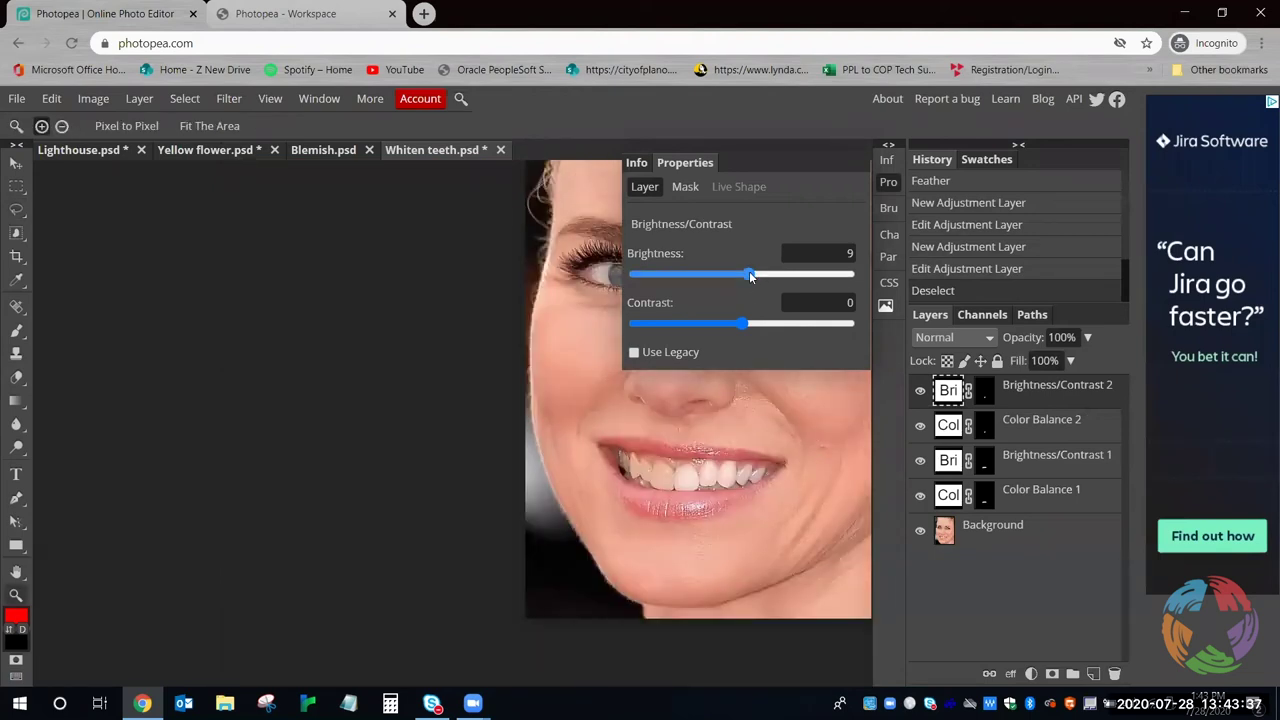
{"action": "left_click_drag", "start_coordinate": [749, 271], "coordinate": [745, 271]}
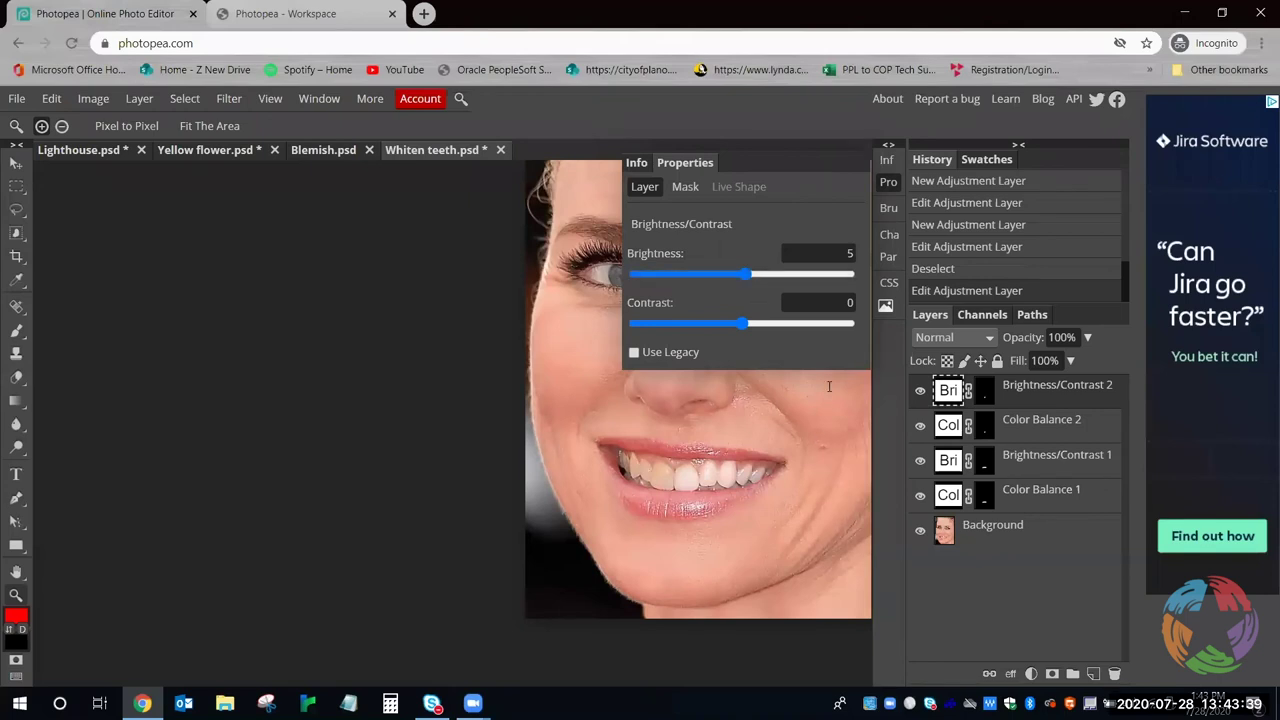
{"action": "left_click", "coordinate": [887, 182]}
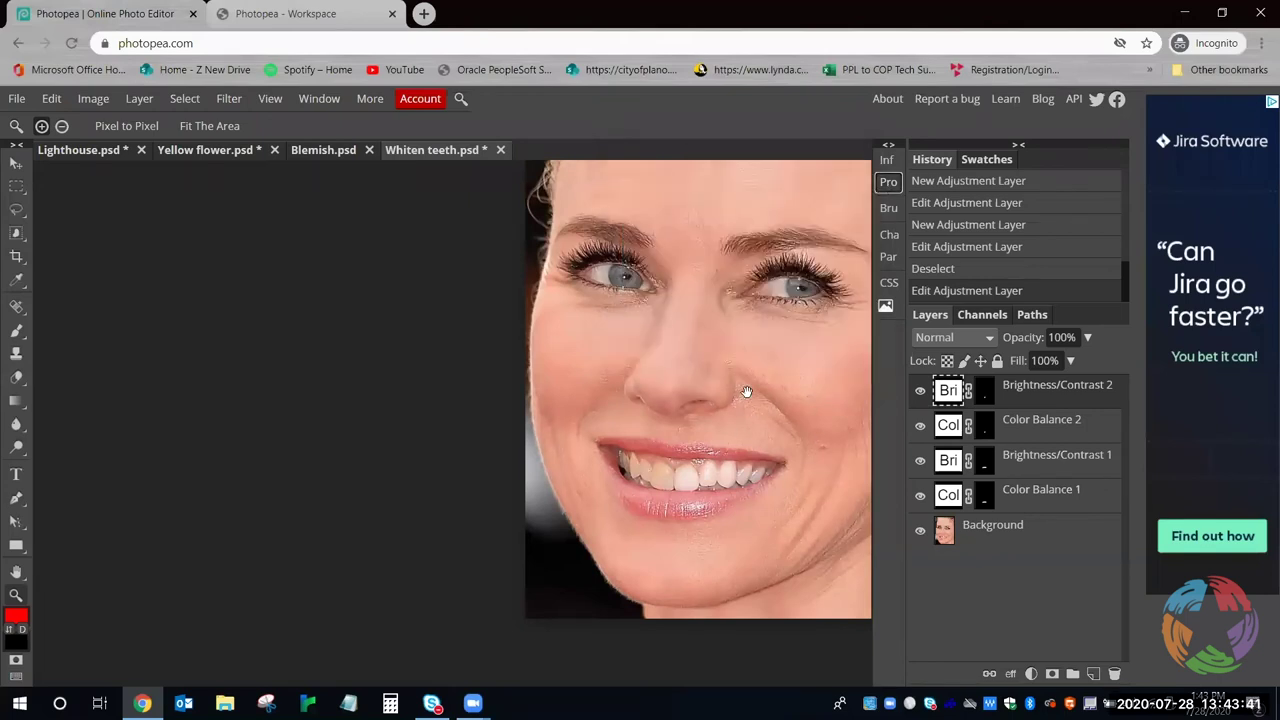
Check the whitened teeth up close and on the whole face, and view the available export formats
{"action": "left_click", "coordinate": [551, 400]}
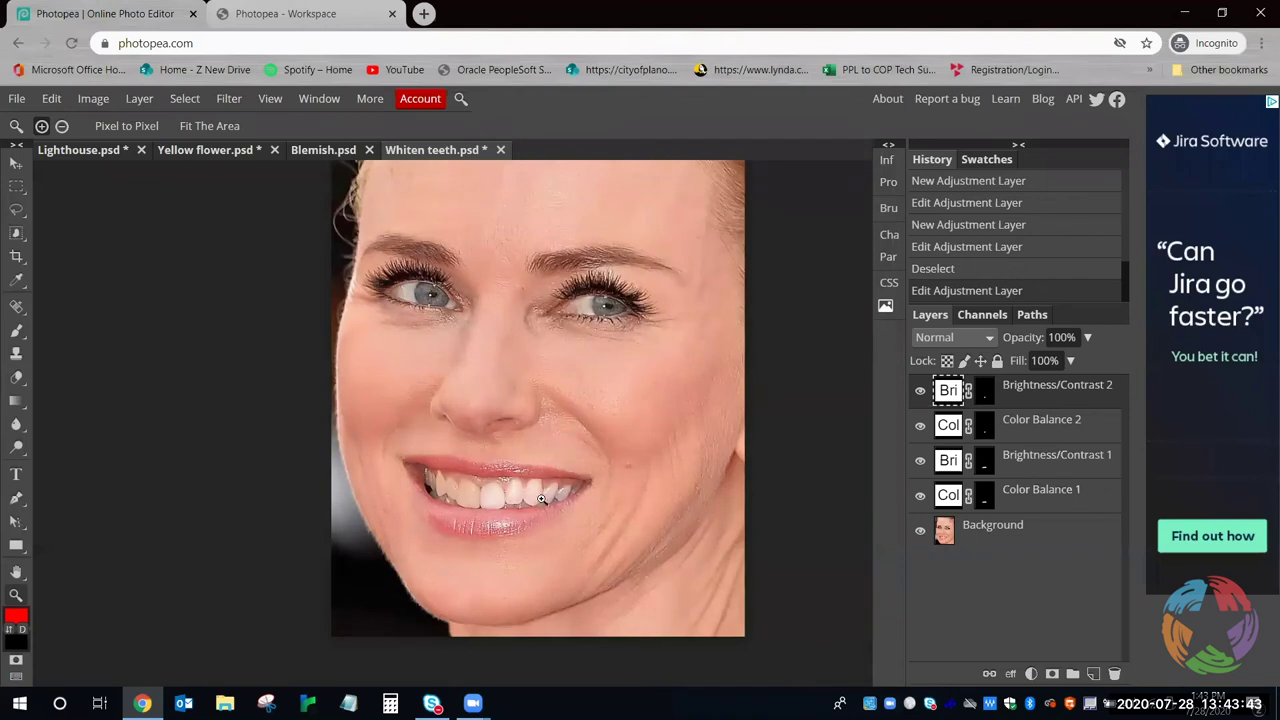
{"action": "left_click", "coordinate": [552, 491]}
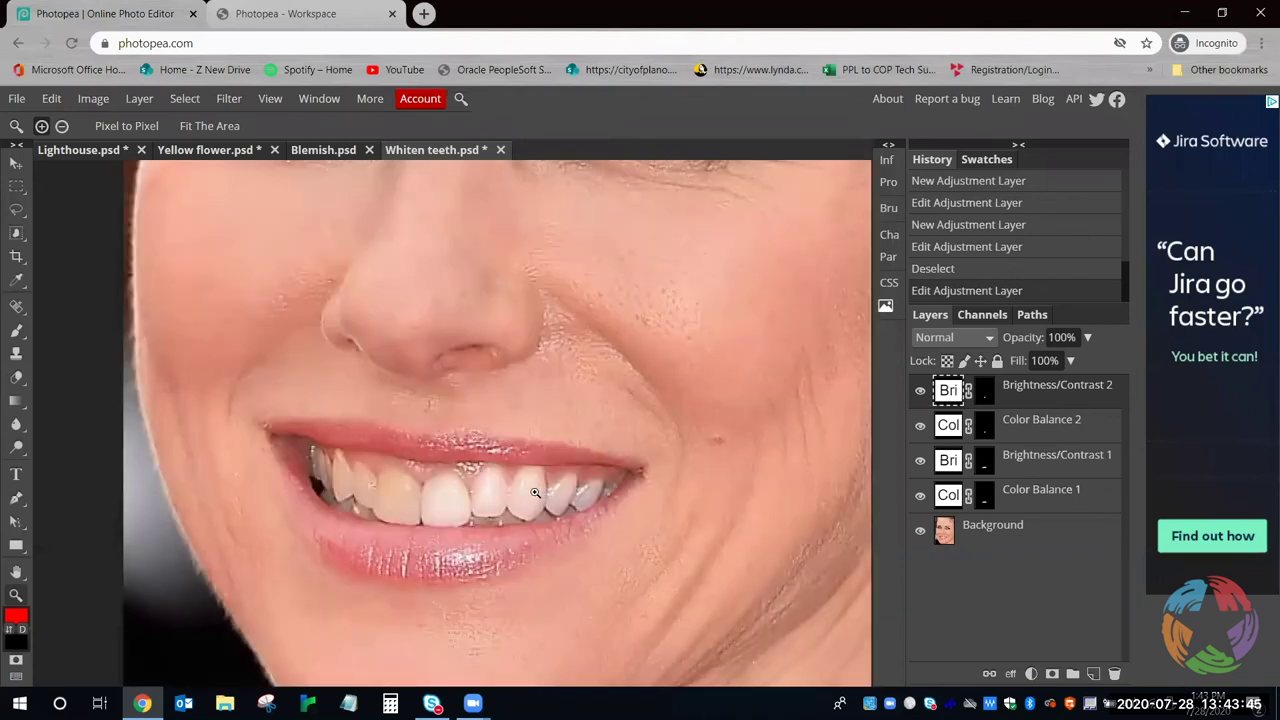
{"action": "left_click", "coordinate": [533, 492], "text": "alt"}
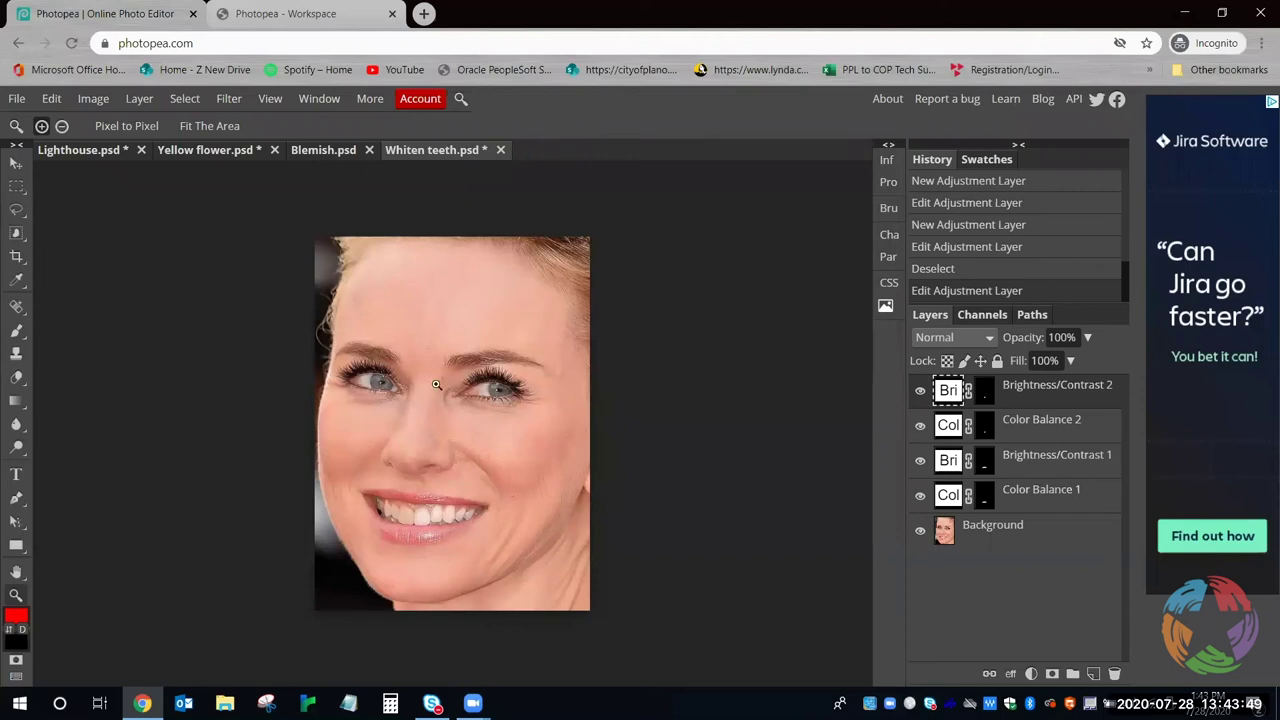
{"action": "left_click", "coordinate": [17, 98]}
{"action": "mouse_move", "coordinate": [75, 339]}
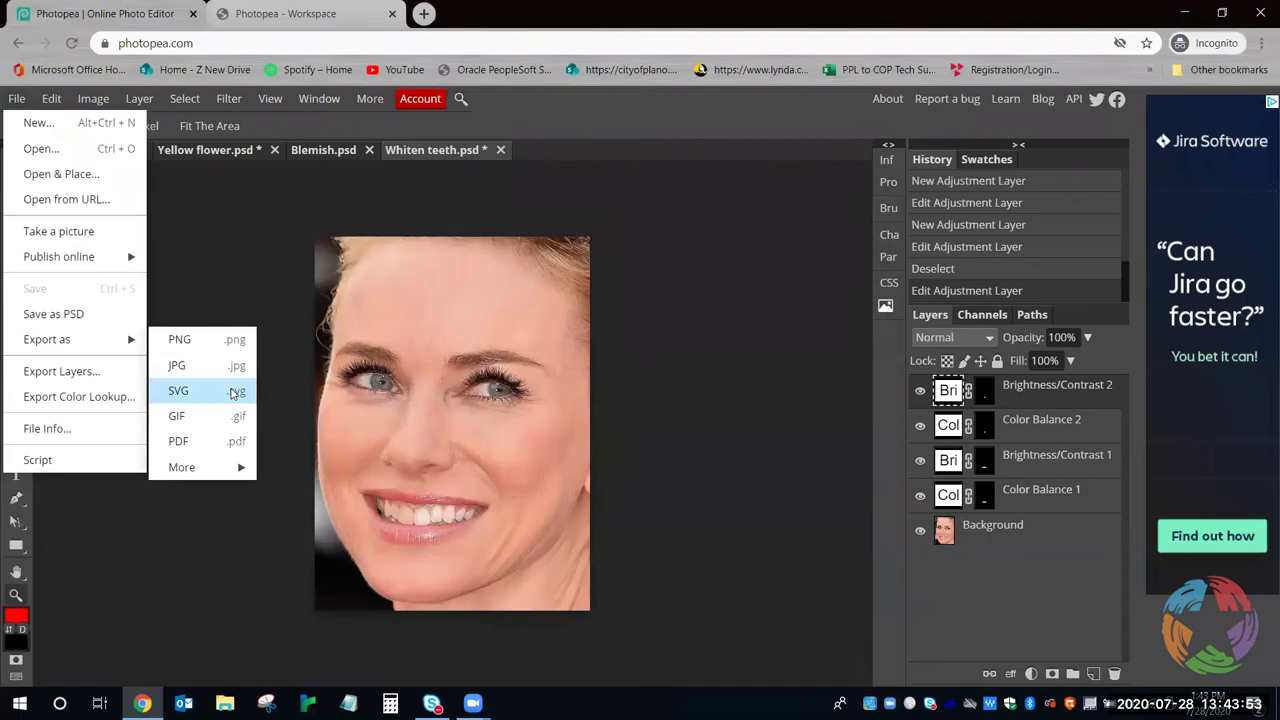
{"action": "left_click", "coordinate": [762, 236]}
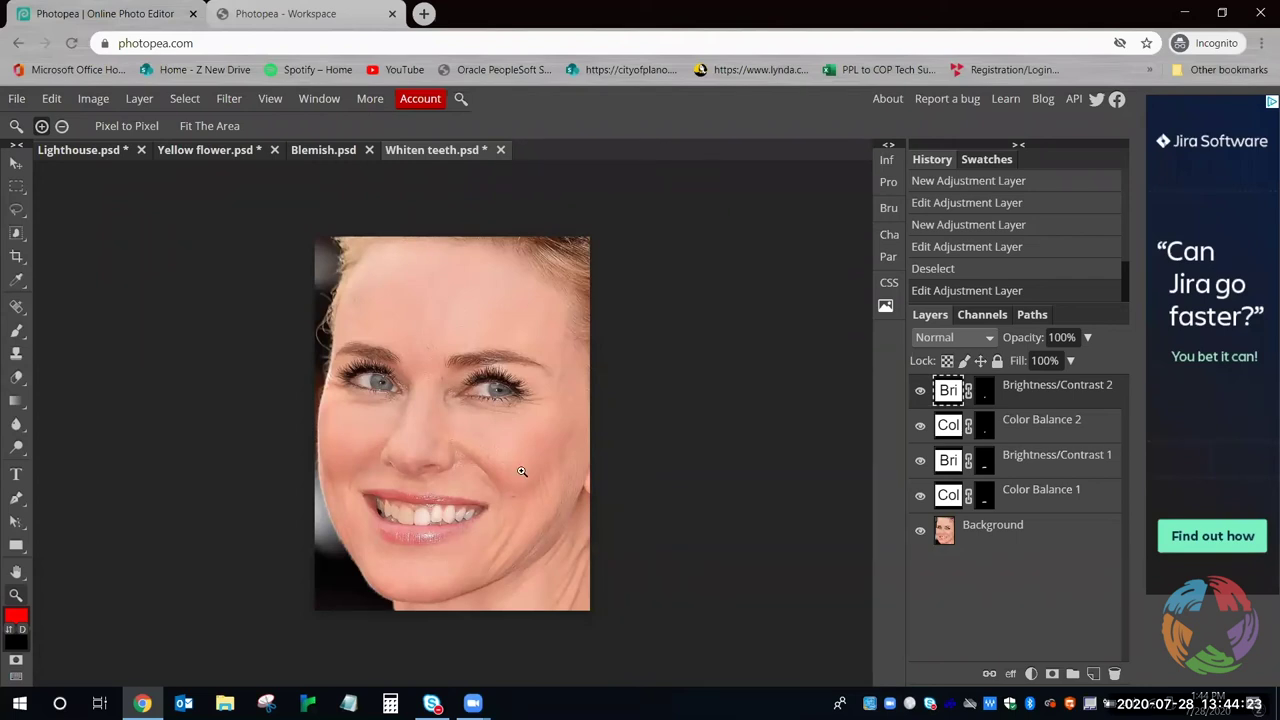
Duplicate the Background layer of the teeth photo
{"action": "left_click", "coordinate": [445, 507]}
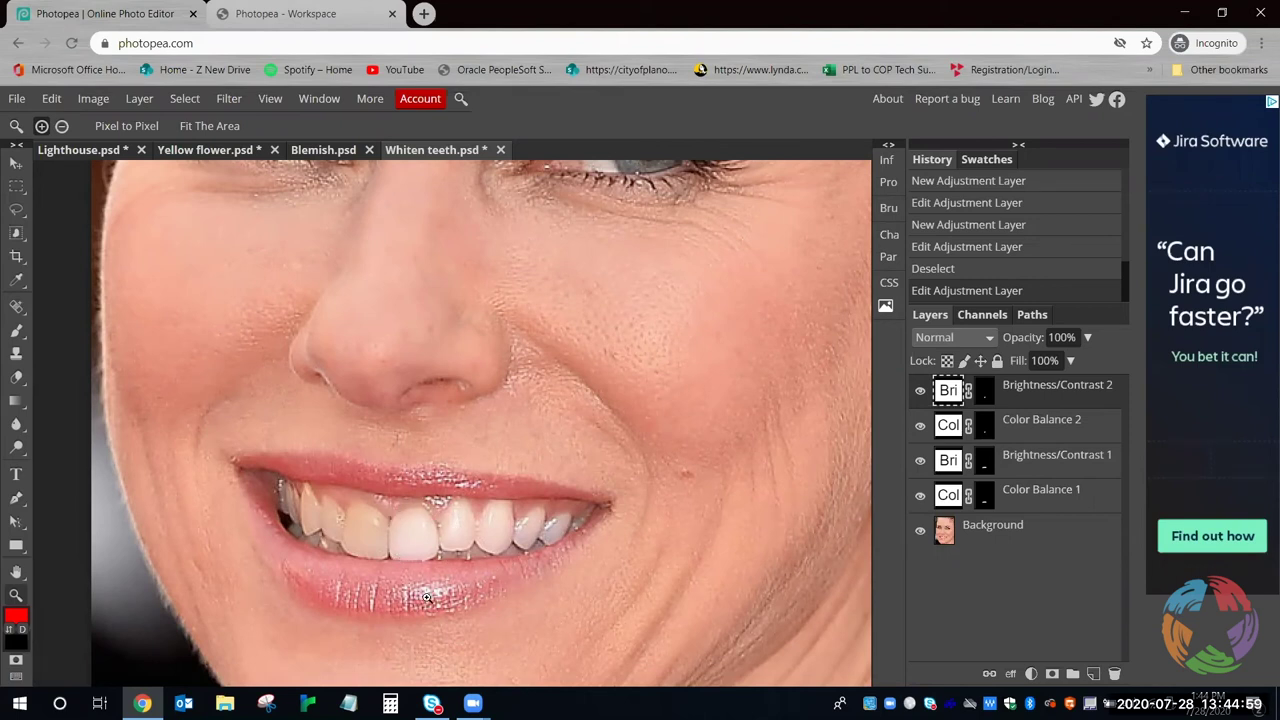
{"action": "left_click", "coordinate": [1020, 530]}
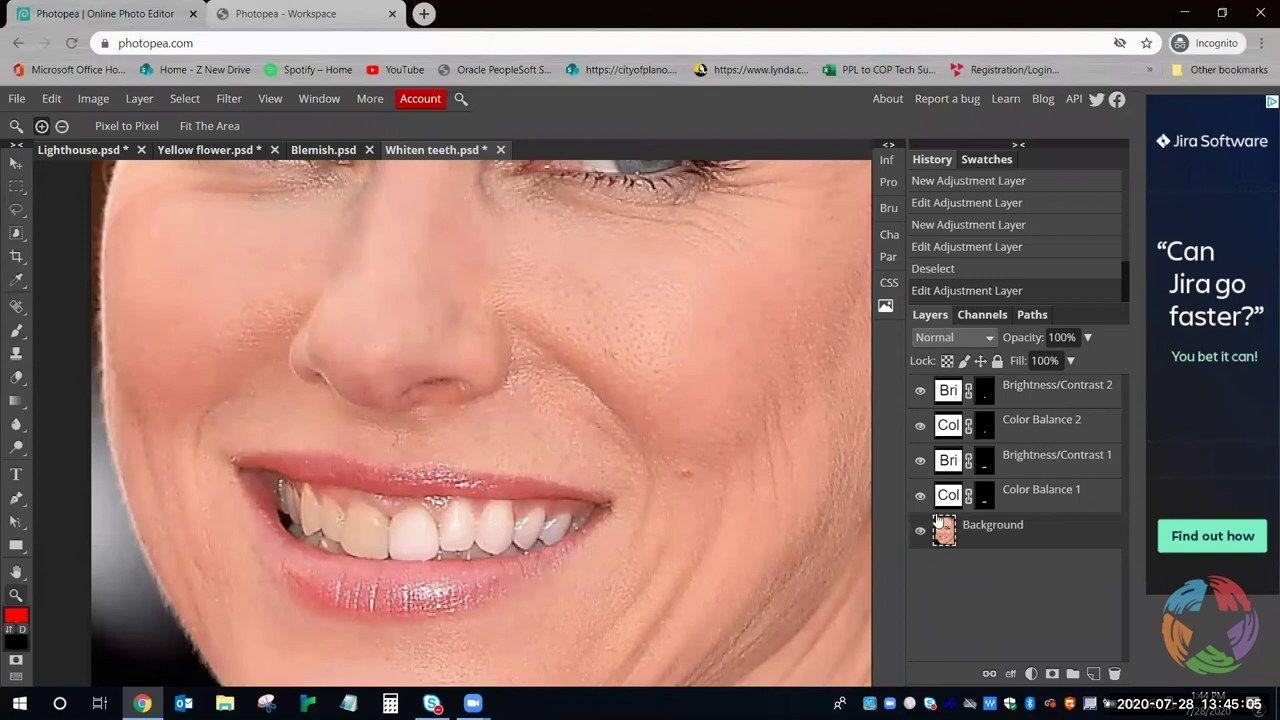
{"action": "right_click", "coordinate": [1024, 532]}
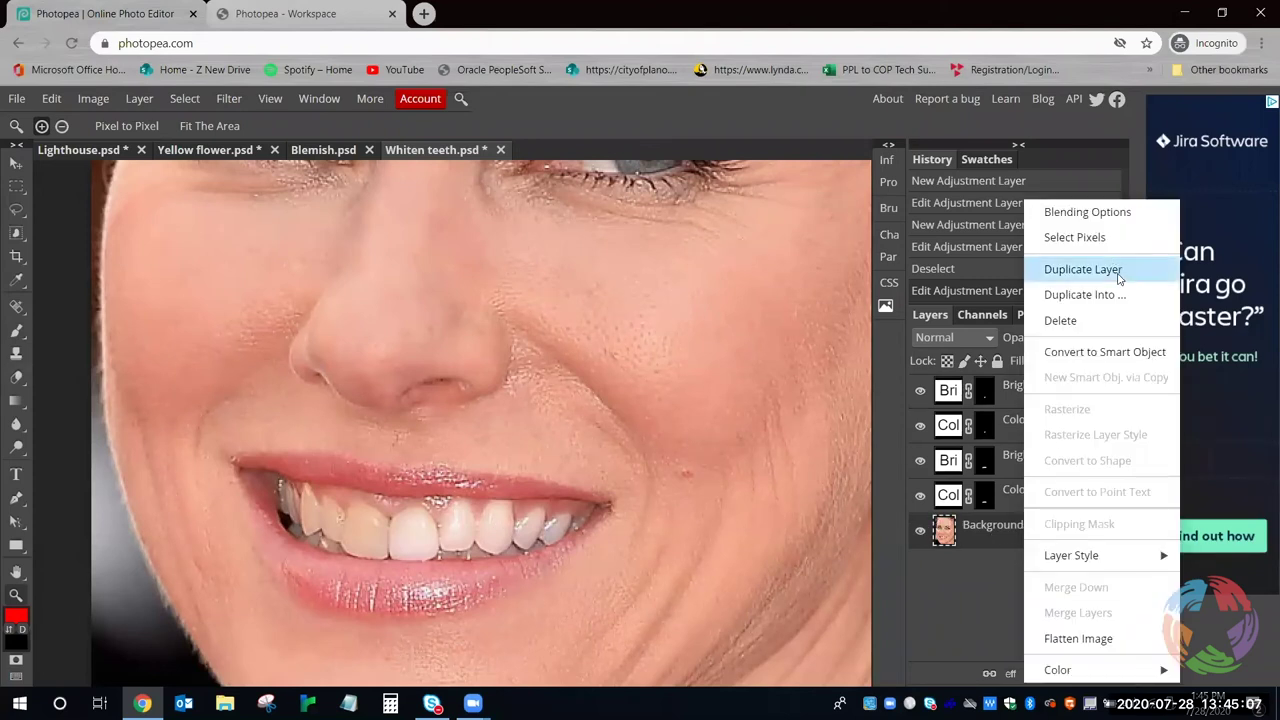
{"action": "left_click", "coordinate": [1083, 269]}
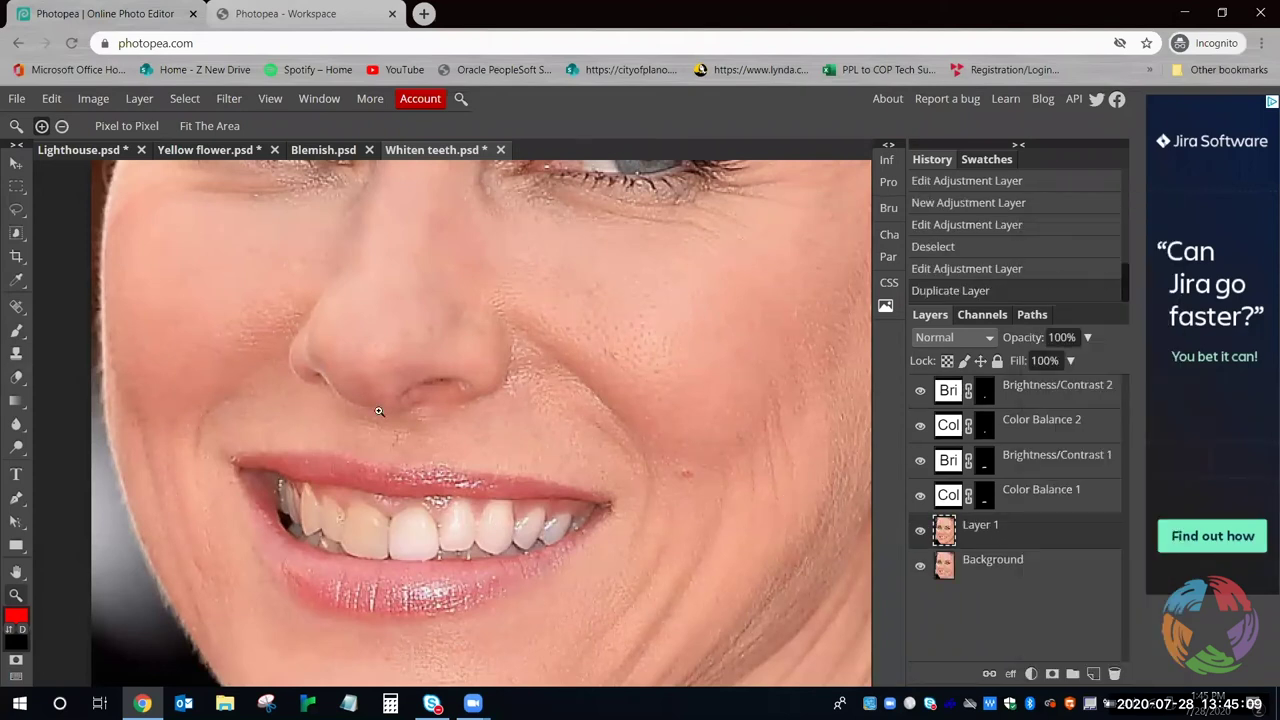
Outline the brightest front tooth with the Lasso tool and hide all four Color Balance and Brightness/Contrast adjustment layers
{"action": "left_click", "coordinate": [17, 209]}
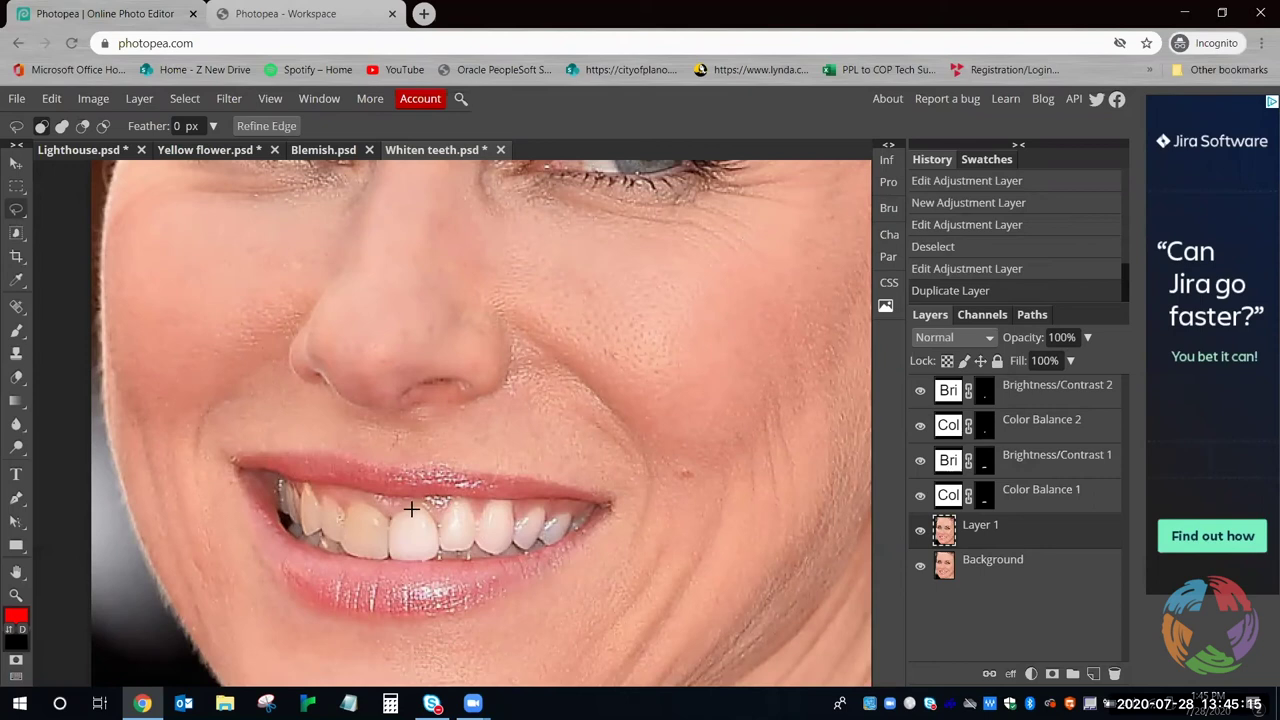
{"action": "mouse_move", "coordinate": [407, 507]}
{"action": "left_mouse_down"}
{"action": "mouse_move", "coordinate": [392, 514]}
{"action": "mouse_move", "coordinate": [392, 556]}
{"action": "mouse_move", "coordinate": [423, 560]}
{"action": "mouse_move", "coordinate": [438, 550]}
{"action": "mouse_move", "coordinate": [435, 529]}
{"action": "mouse_move", "coordinate": [420, 504]}
{"action": "mouse_move", "coordinate": [405, 508]}
{"action": "left_mouse_up"}
{"action": "left_click", "coordinate": [920, 390]}
{"action": "left_click", "coordinate": [920, 425]}
{"action": "left_click", "coordinate": [920, 460]}
{"action": "left_click", "coordinate": [920, 495]}
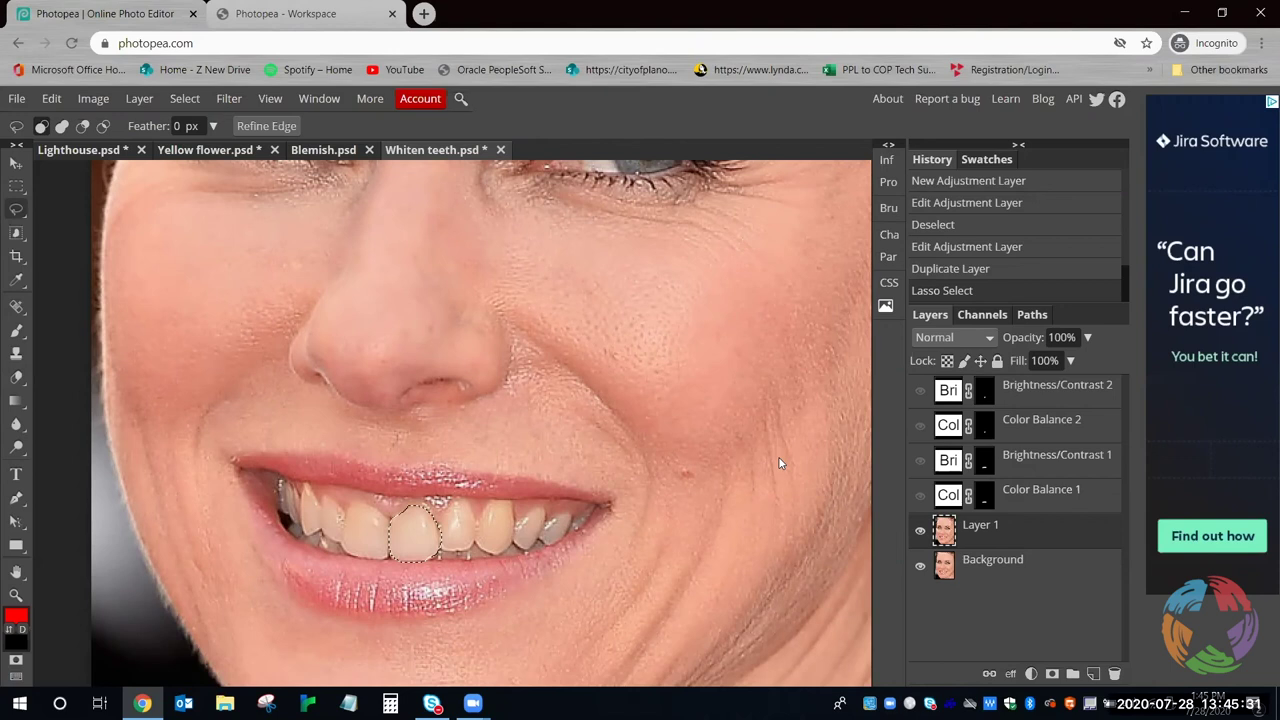
Paste the tooth as a new layer, allowing clipboard access, and move it slightly left to close the gap between the two front teeth
{"action": "key", "text": "ctrl+v"}
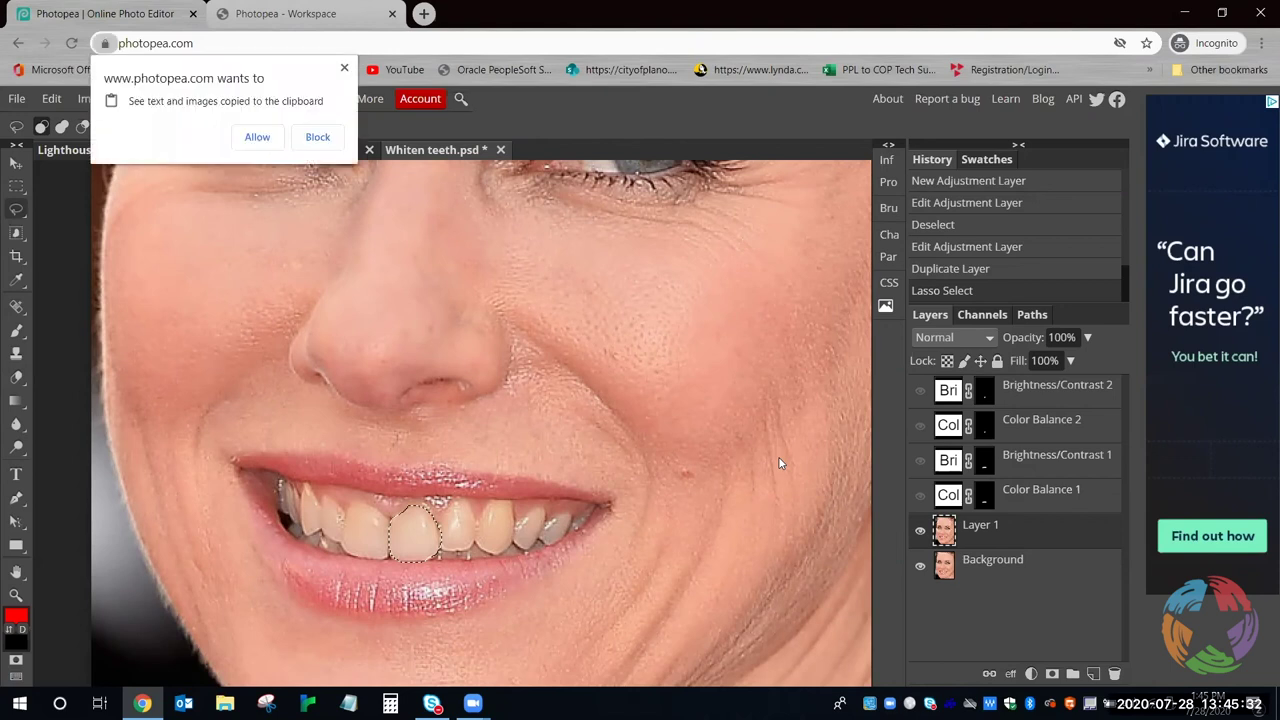
{"action": "left_click", "coordinate": [257, 138]}
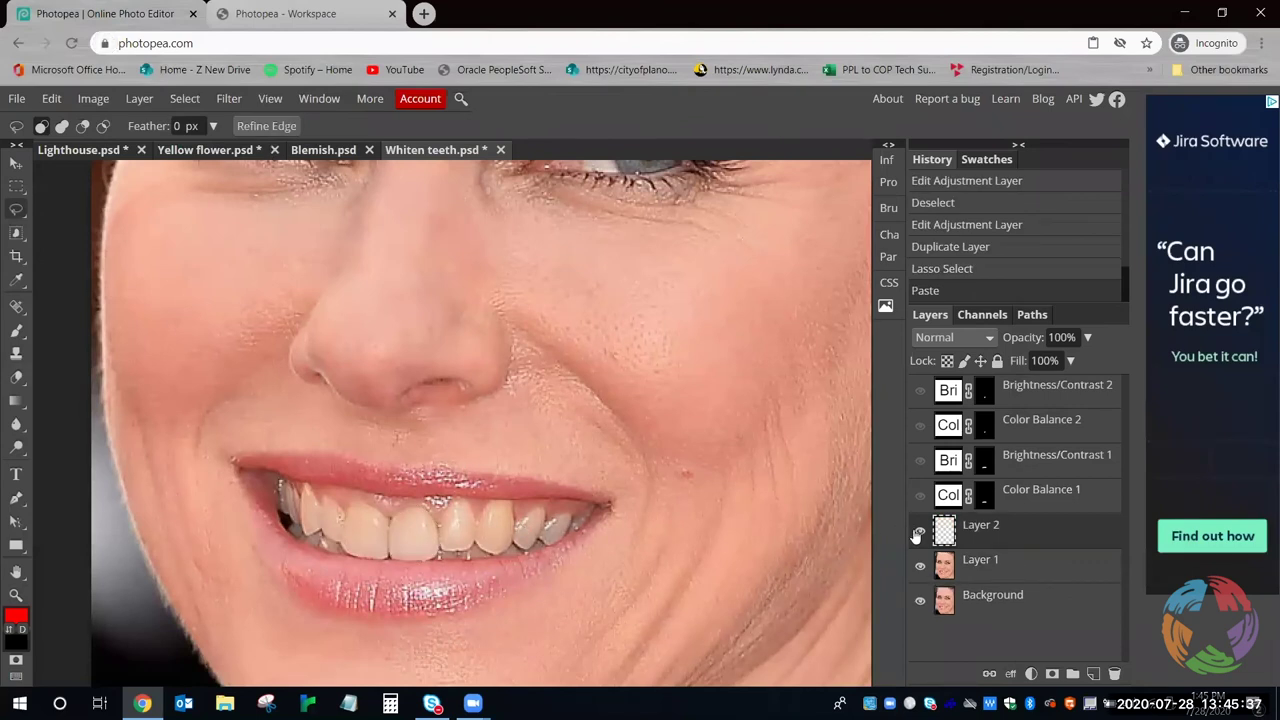
{"action": "left_click", "coordinate": [16, 163]}
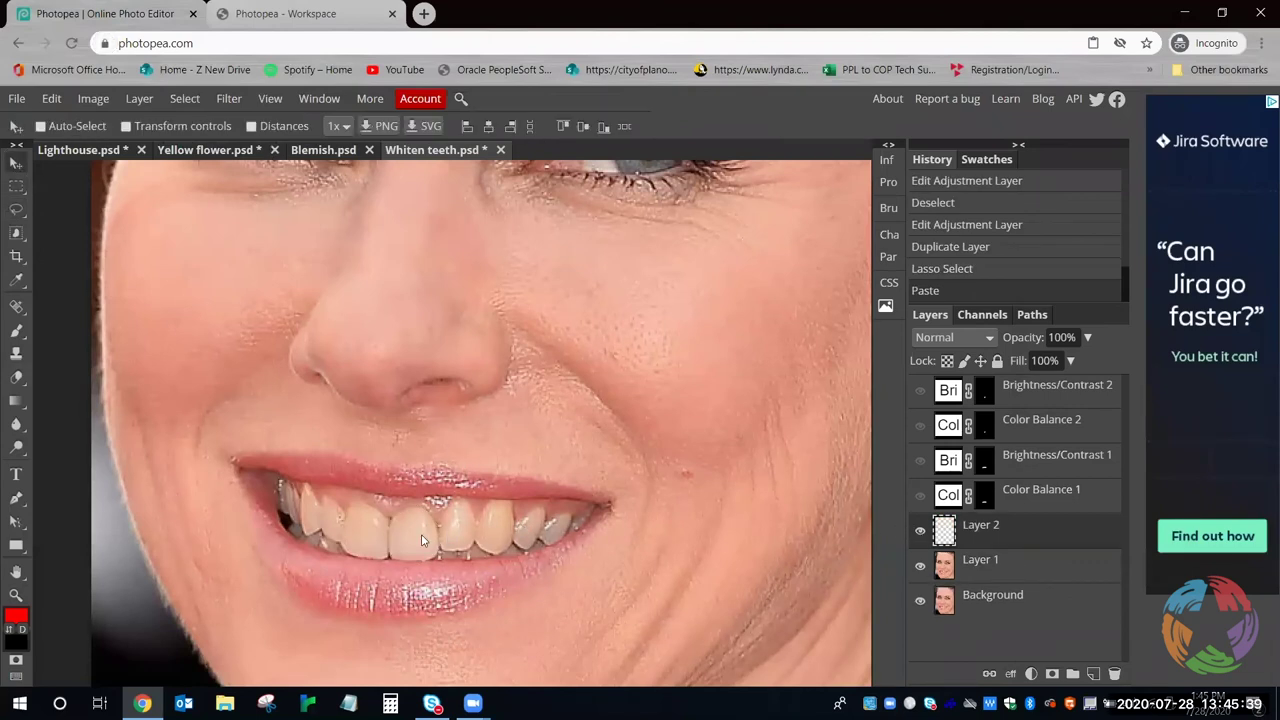
{"action": "mouse_move", "coordinate": [404, 538]}
{"action": "left_mouse_down"}
{"action": "mouse_move", "coordinate": [394, 531]}
{"action": "mouse_move", "coordinate": [610, 295]}
{"action": "mouse_move", "coordinate": [331, 263]}
{"action": "mouse_move", "coordinate": [221, 330]}
{"action": "mouse_move", "coordinate": [220, 553]}
{"action": "mouse_move", "coordinate": [408, 486]}
{"action": "mouse_move", "coordinate": [432, 437]}
{"action": "mouse_move", "coordinate": [428, 478]}
{"action": "mouse_move", "coordinate": [458, 528]}
{"action": "mouse_move", "coordinate": [410, 525]}
{"action": "mouse_move", "coordinate": [402, 540]}
{"action": "mouse_move", "coordinate": [414, 540]}
{"action": "left_mouse_up"}
{"action": "left_click_drag", "start_coordinate": [451, 507], "coordinate": [405, 539]}
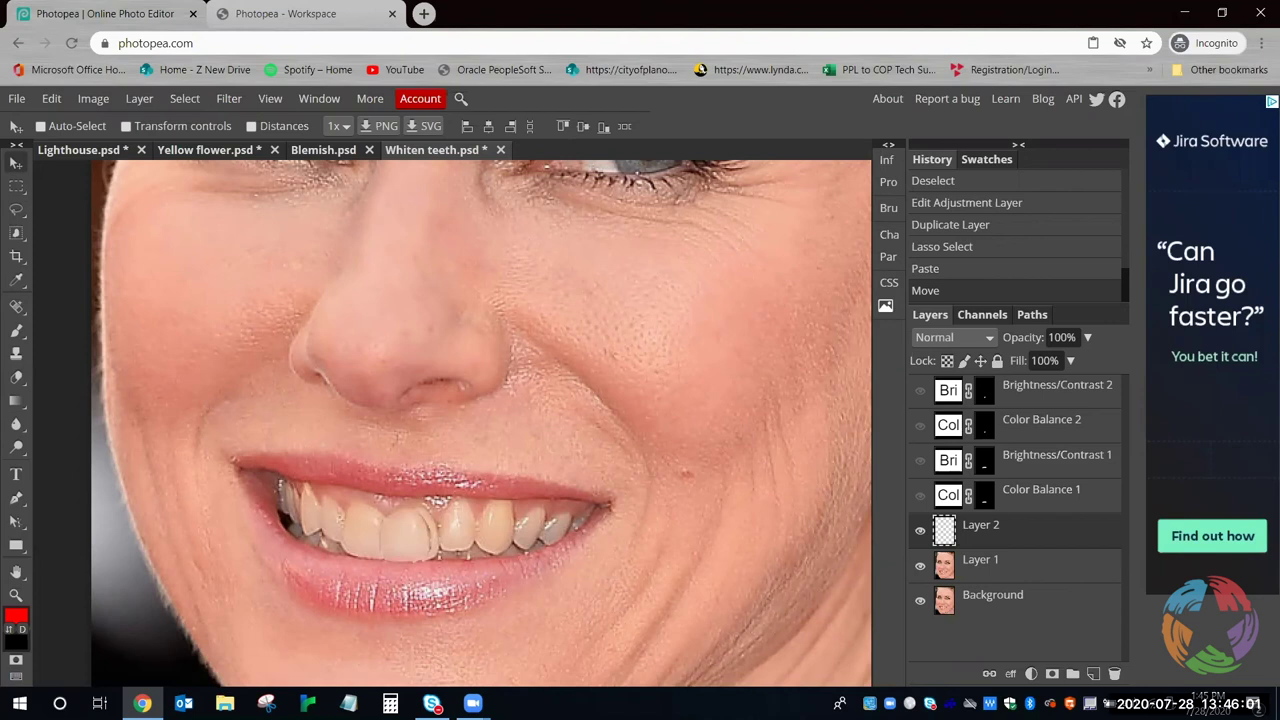
Erase the parts around the pasted tooth's right edge where it doubles the original tooth
{"action": "key", "text": "e"}
{"action": "left_click", "coordinate": [419, 517]}
{"action": "mouse_move", "coordinate": [423, 523]}
{"action": "left_mouse_down"}
{"action": "mouse_move", "coordinate": [433, 551]}
{"action": "mouse_move", "coordinate": [419, 553]}
{"action": "mouse_move", "coordinate": [420, 523]}
{"action": "mouse_move", "coordinate": [423, 540]}
{"action": "left_mouse_up"}
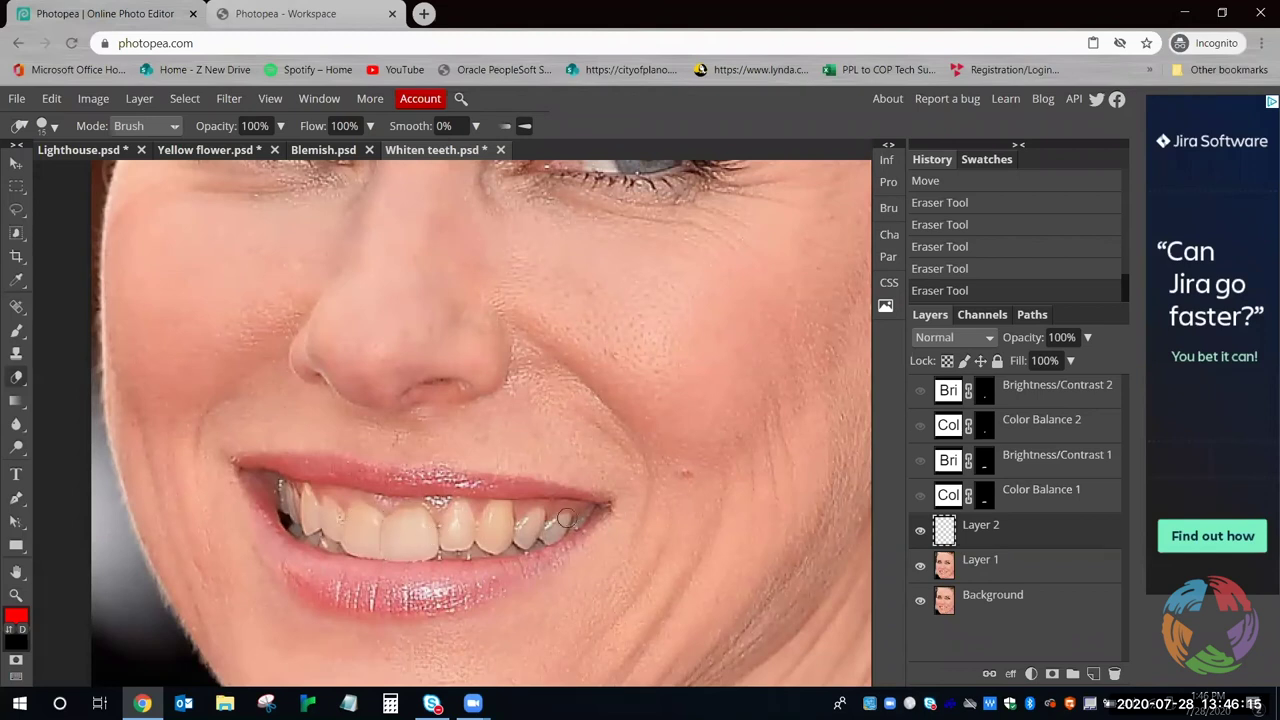
Hide the pasted tooth layer and compare the smile on the whole face
{"action": "left_click", "coordinate": [919, 530]}
{"action": "key", "text": "z"}
{"action": "left_click", "coordinate": [706, 390], "text": "alt"}
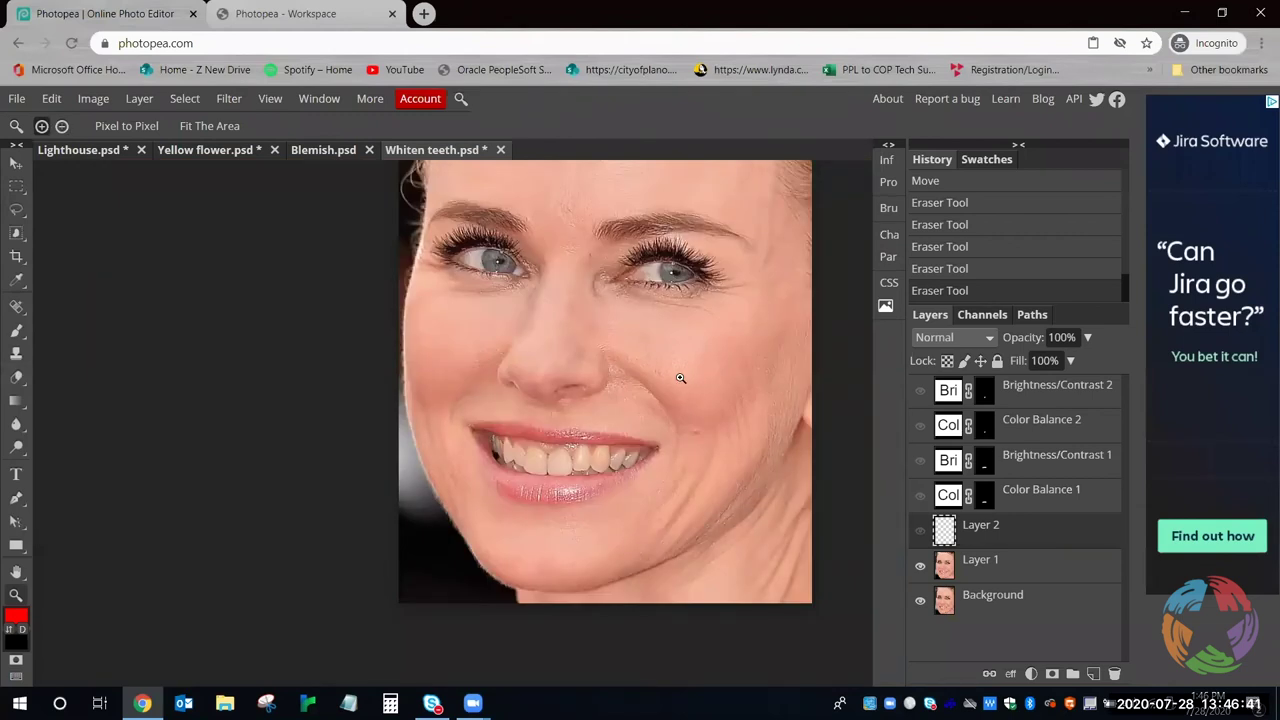
Open Faded photo.jpg from the Photopea Example Photos folder
{"action": "left_click", "coordinate": [14, 97]}
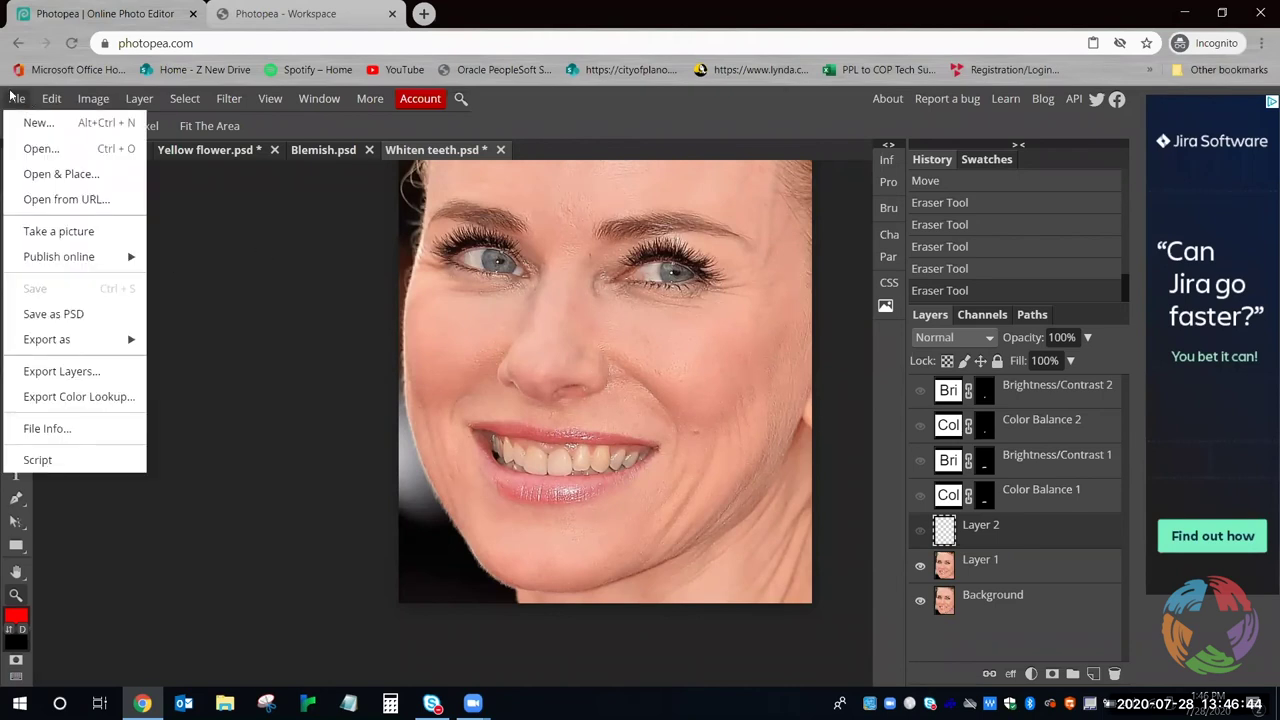
{"action": "left_click", "coordinate": [42, 148]}
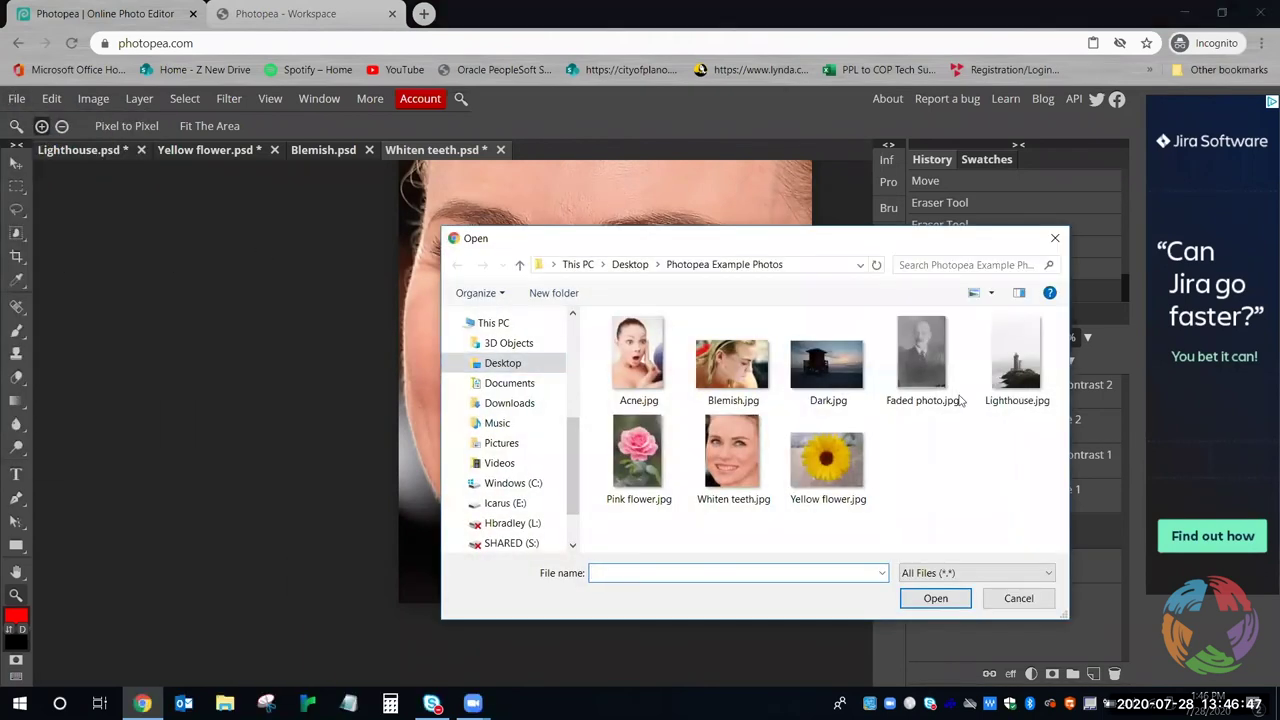
{"action": "left_click", "coordinate": [932, 351]}
{"action": "left_click", "coordinate": [935, 599]}
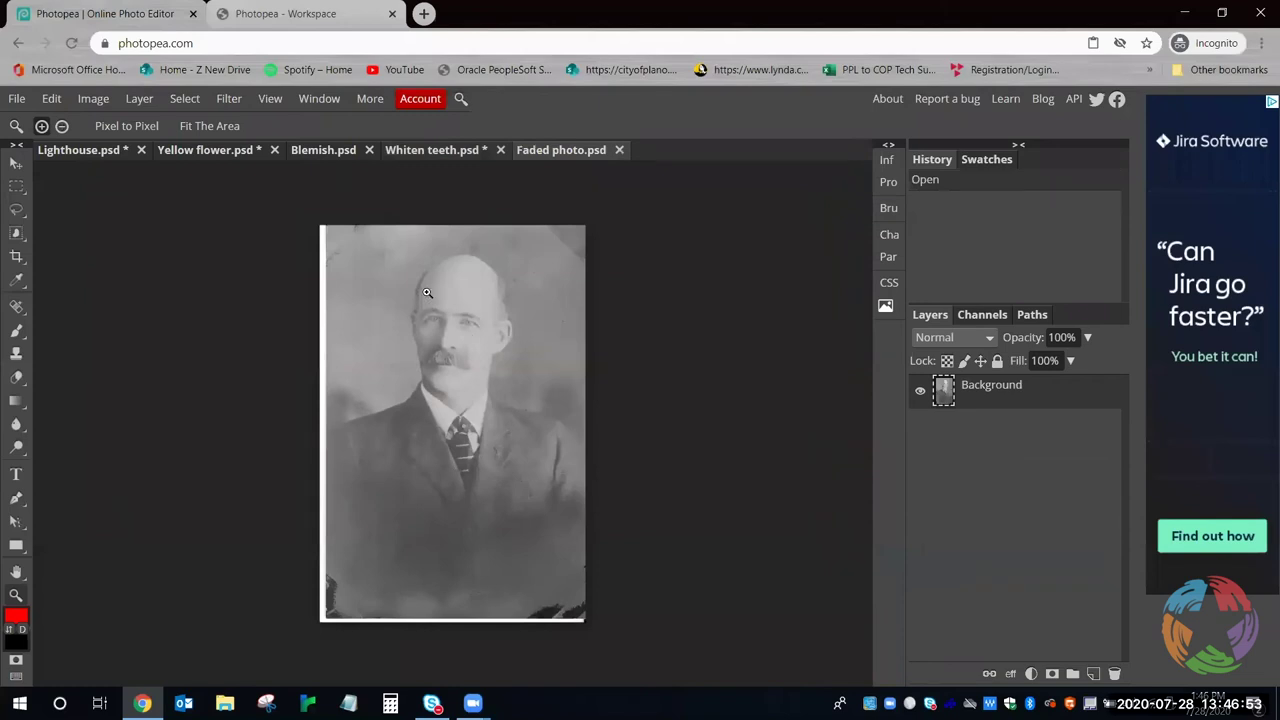
Examine the faded portrait up close, looking over the face, the background and the photo's edges
{"action": "left_click", "coordinate": [437, 290]}
{"action": "left_click", "coordinate": [437, 290]}
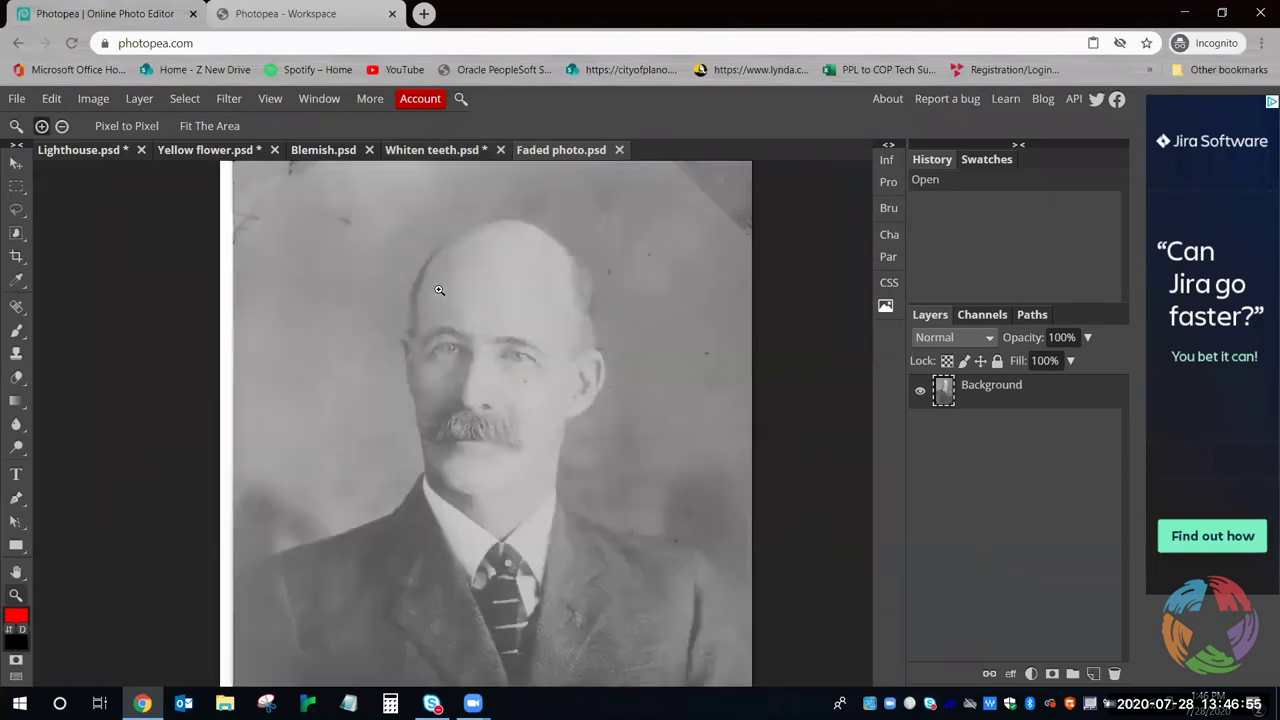
{"action": "left_click", "coordinate": [443, 286]}
{"action": "left_click", "coordinate": [442, 285], "text": "alt"}
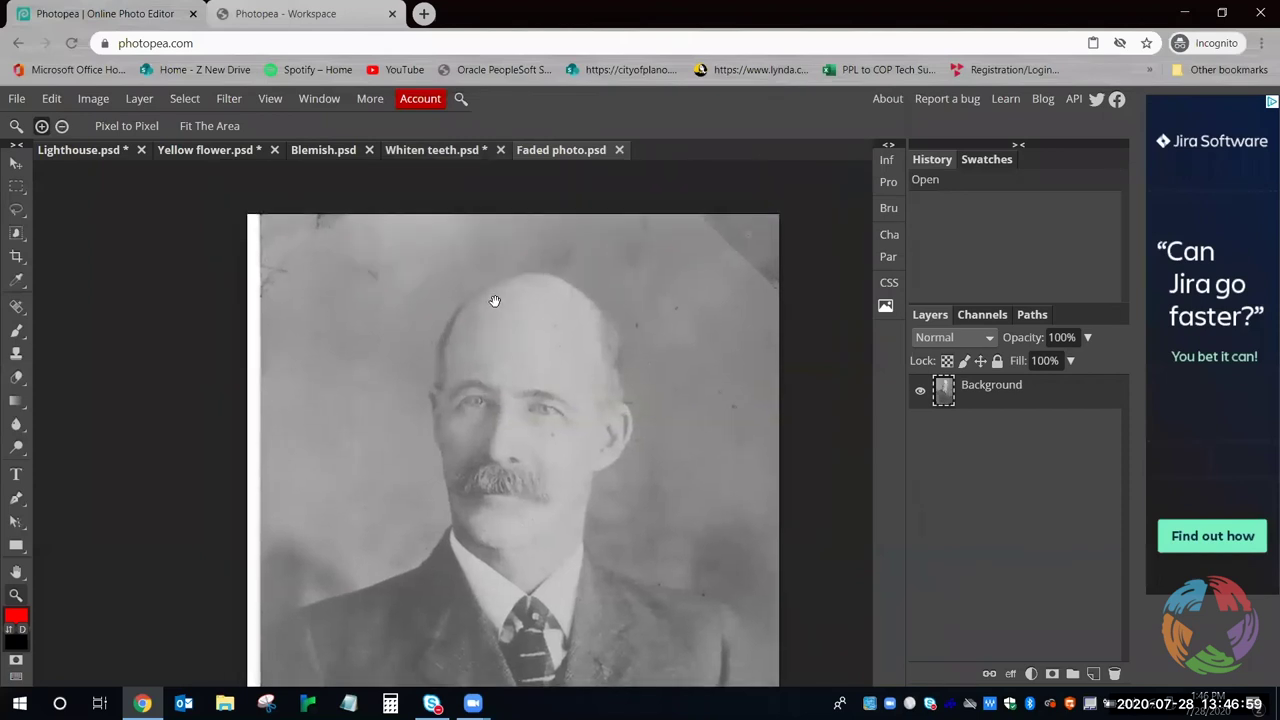
{"action": "left_click_drag", "start_coordinate": [369, 244], "coordinate": [469, 273]}
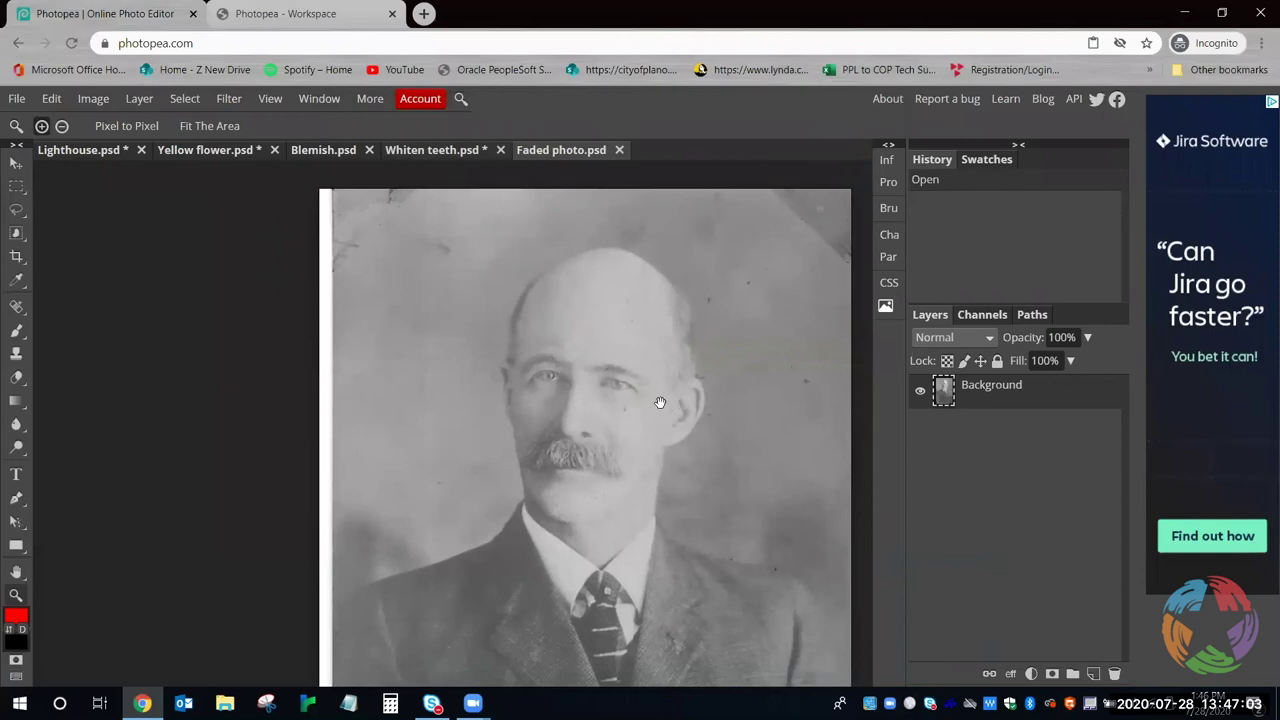
{"action": "left_click_drag", "start_coordinate": [663, 403], "coordinate": [551, 334]}
{"action": "mouse_move", "coordinate": [563, 393]}
{"action": "left_mouse_down"}
{"action": "mouse_move", "coordinate": [563, 349]}
{"action": "mouse_move", "coordinate": [583, 383]}
{"action": "mouse_move", "coordinate": [575, 371]}
{"action": "left_mouse_up"}
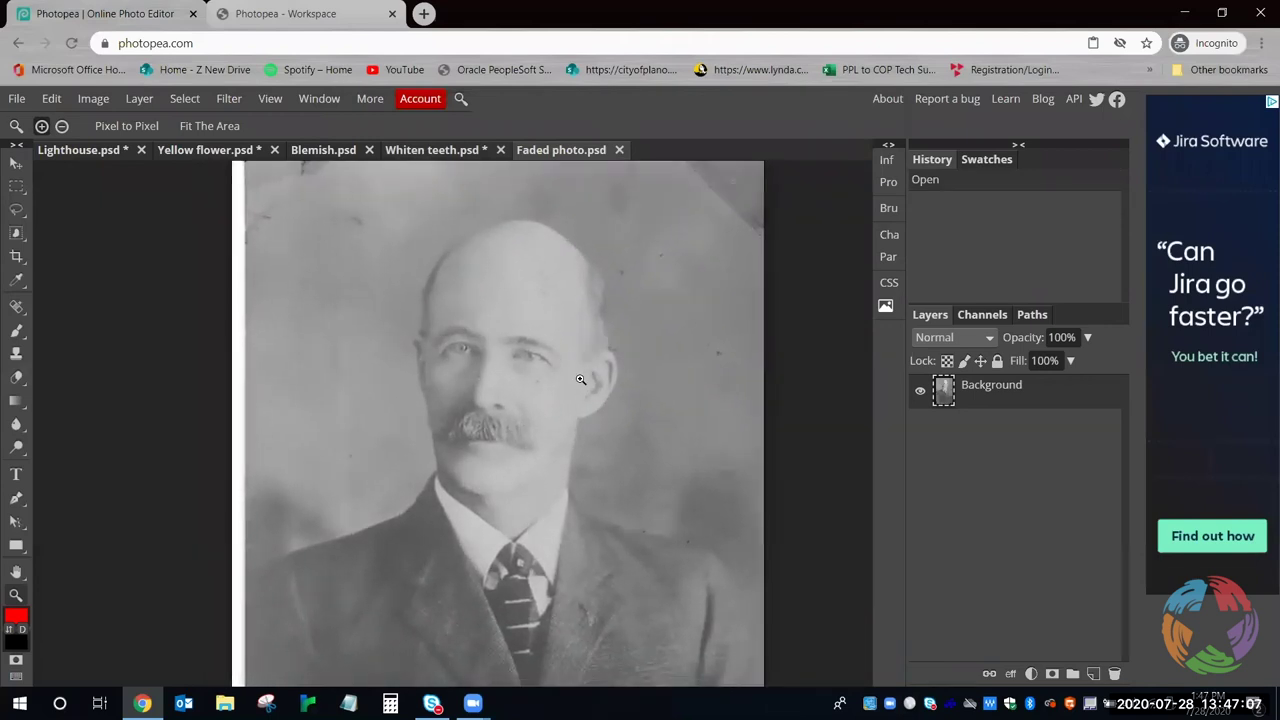
{"action": "key", "text": "l"}
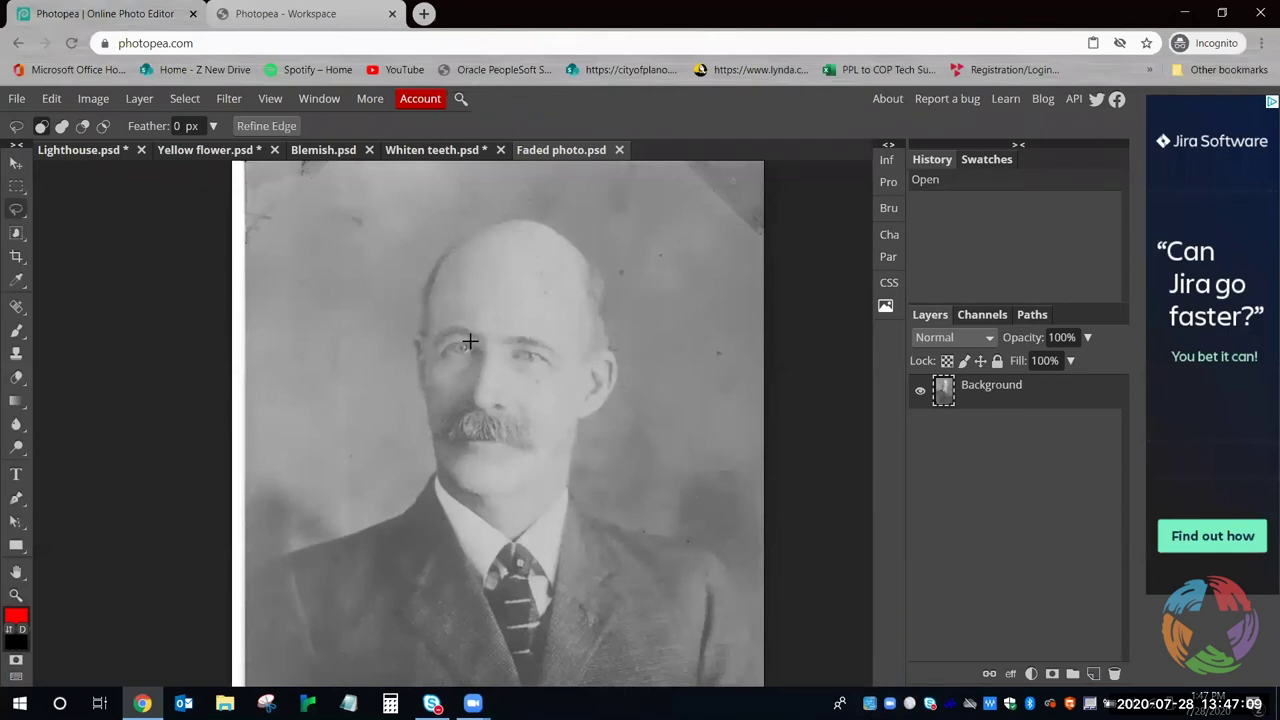
{"action": "key", "text": "z"}
{"action": "left_click", "coordinate": [486, 309]}
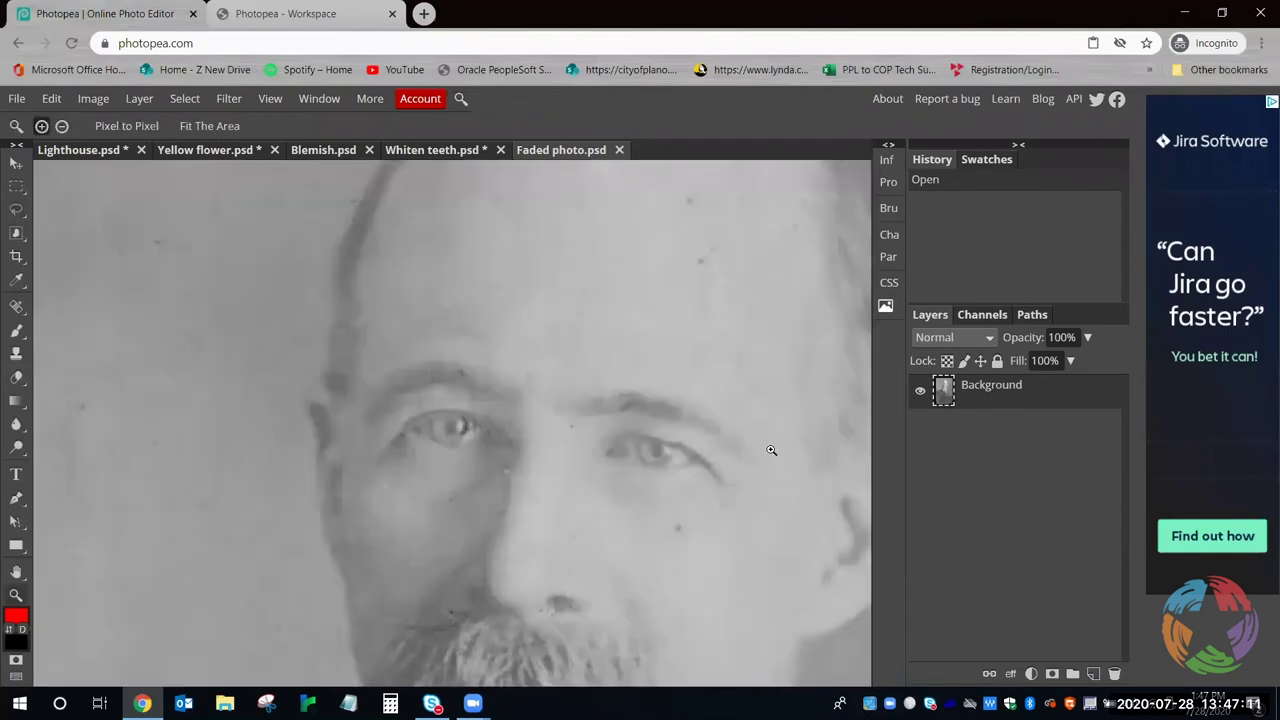
{"action": "scroll", "coordinate": [740, 436], "scroll_direction": "down", "scroll_amount": 3}
{"action": "scroll", "coordinate": [748, 457], "scroll_direction": "up", "scroll_amount": 2}
{"action": "scroll", "coordinate": [686, 410], "scroll_direction": "up", "scroll_amount": 2}
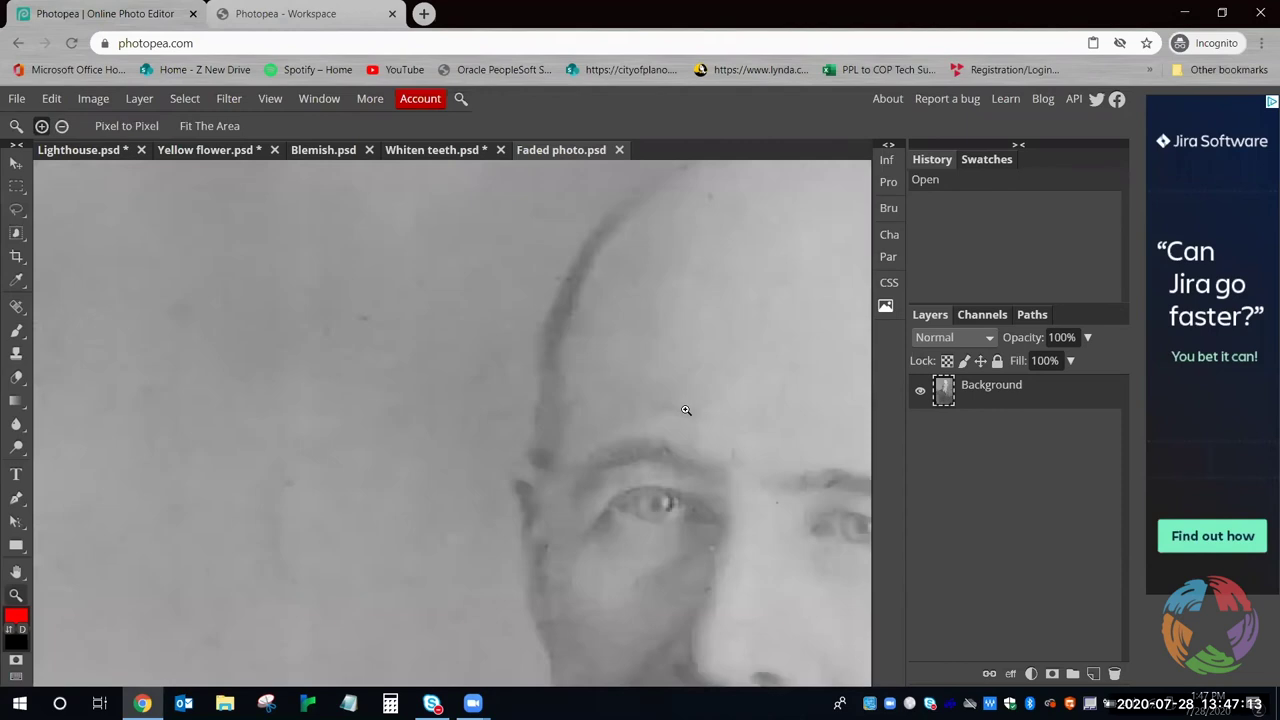
{"action": "scroll", "coordinate": [686, 410], "scroll_direction": "down", "scroll_amount": 3}
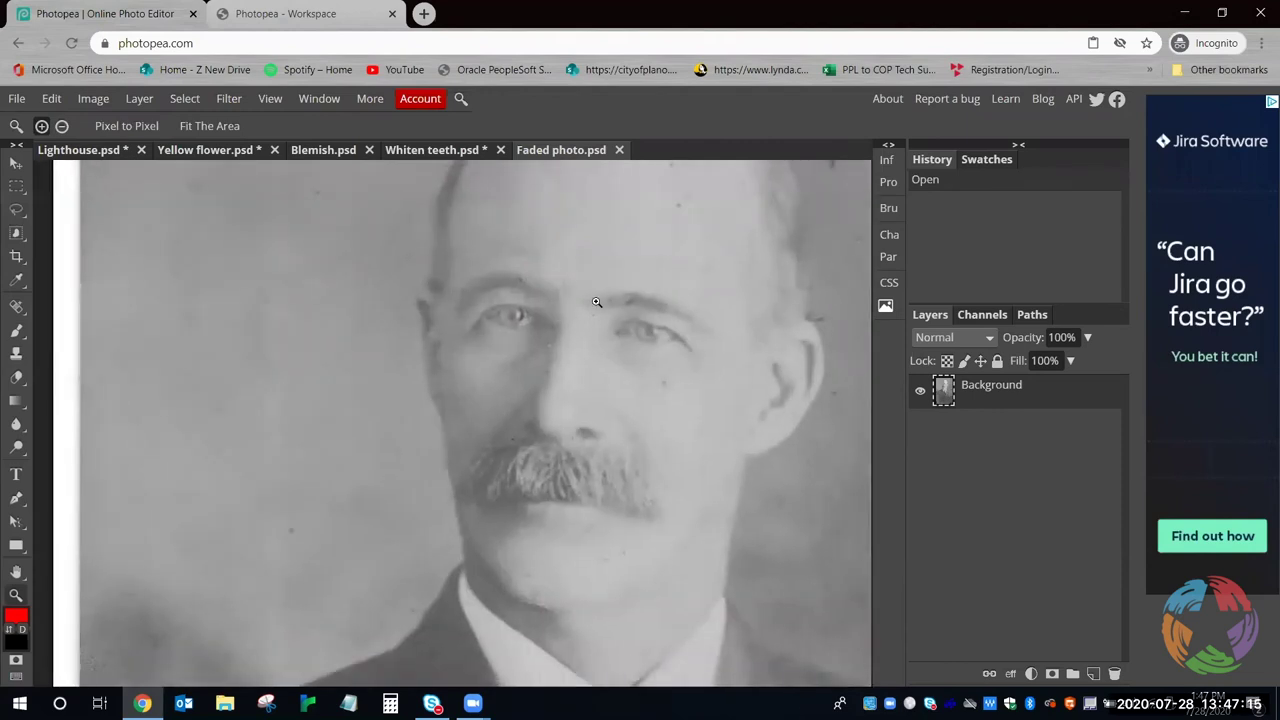
{"action": "key", "text": "l"}
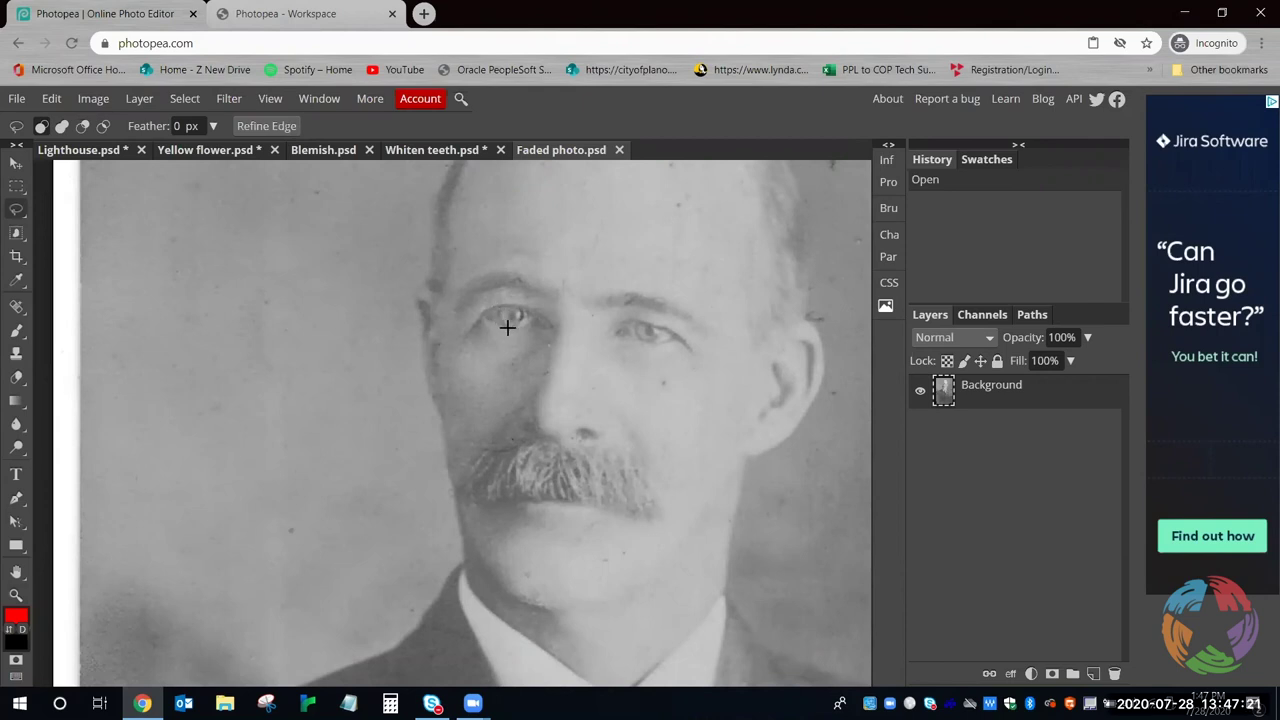
{"action": "left_click_drag", "start_coordinate": [512, 325], "coordinate": [528, 312]}
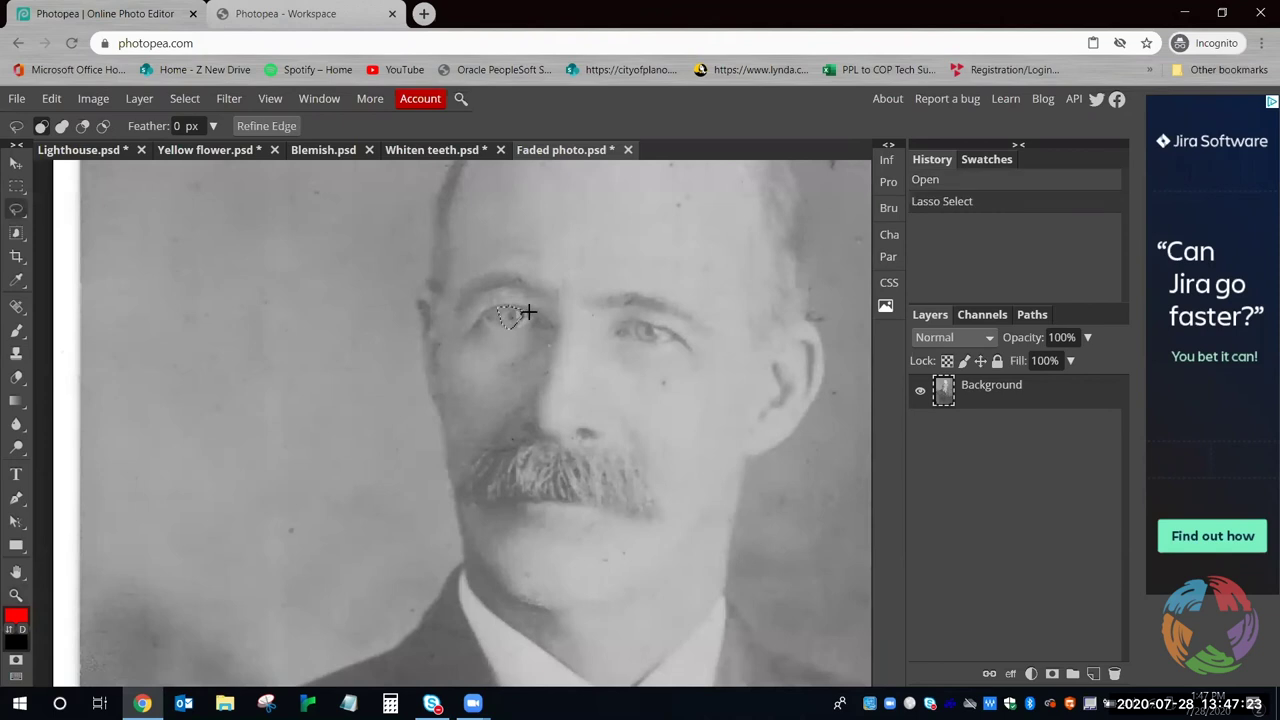
{"action": "left_click", "coordinate": [494, 302]}
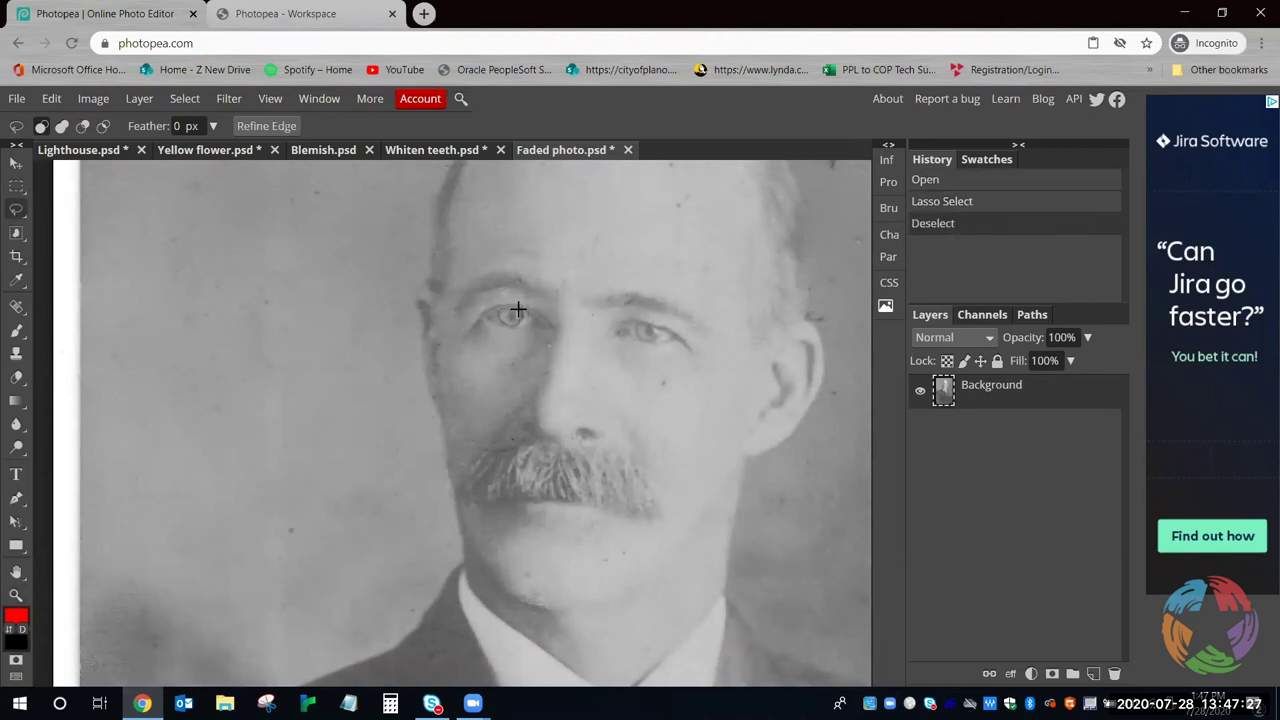
Select both irises of the man together with freehand Lasso outlines
{"action": "left_click_drag", "start_coordinate": [510, 307], "coordinate": [512, 309]}
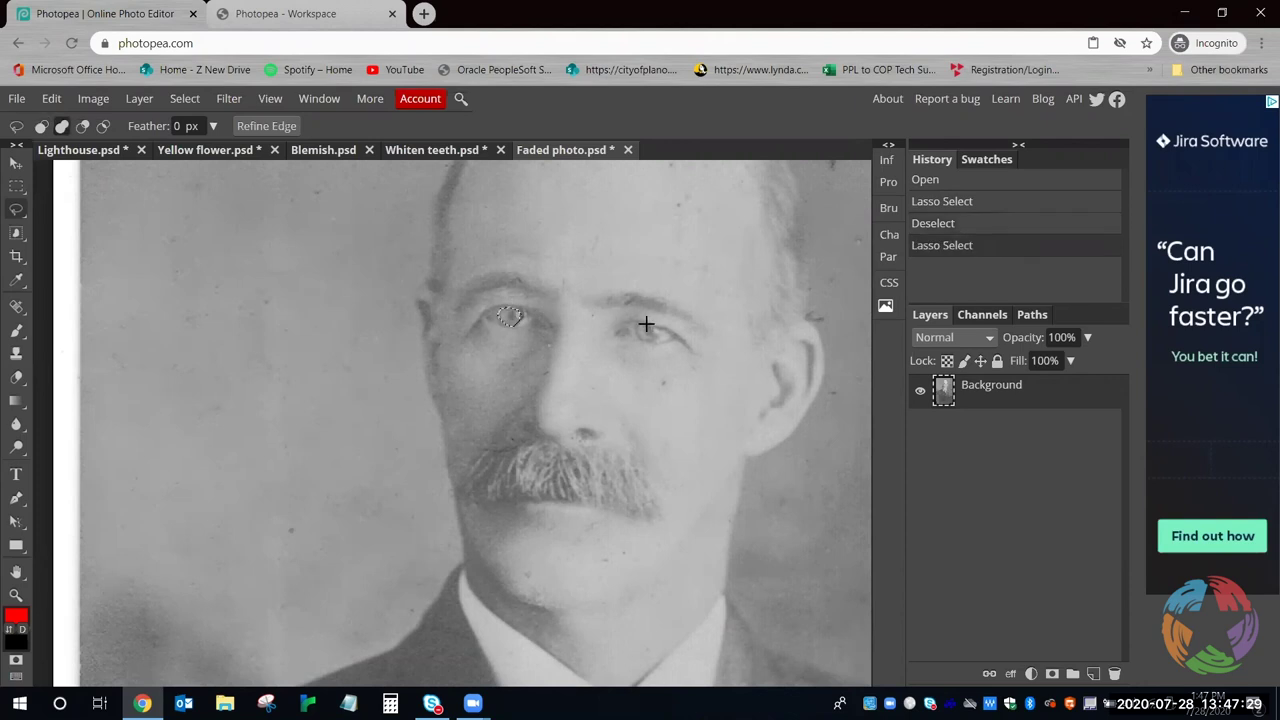
{"action": "mouse_move", "coordinate": [654, 335]}
{"action": "left_mouse_down"}
{"action": "mouse_move", "coordinate": [642, 322]}
{"action": "mouse_move", "coordinate": [664, 330]}
{"action": "mouse_move", "coordinate": [656, 340]}
{"action": "left_mouse_up"}
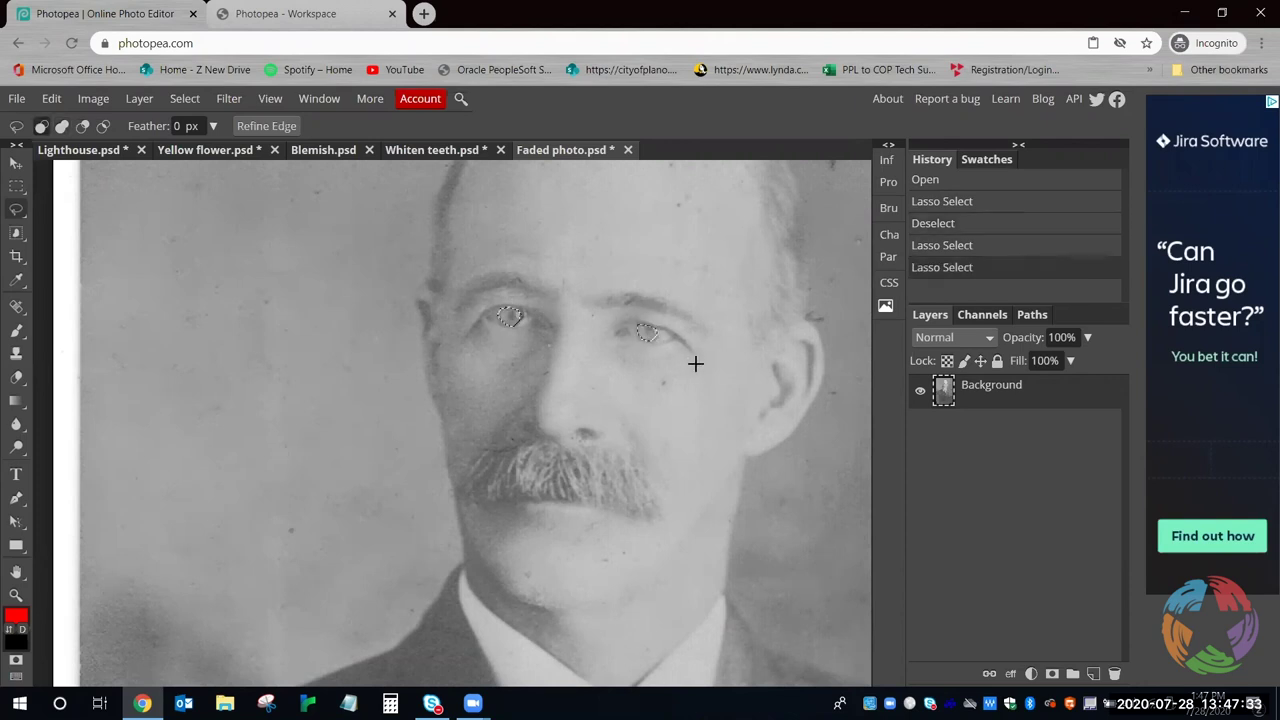
{"action": "key", "text": "z"}
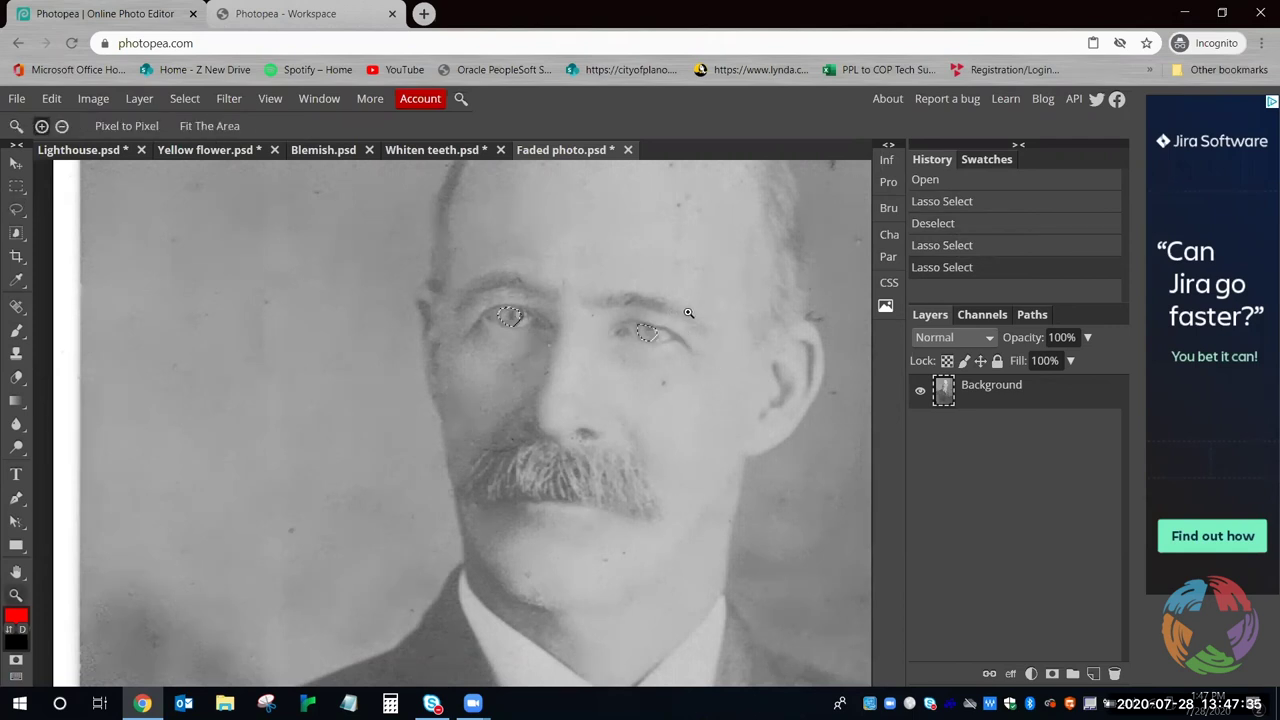
{"action": "left_click", "coordinate": [688, 313]}
{"action": "left_click", "coordinate": [675, 310], "text": "alt"}
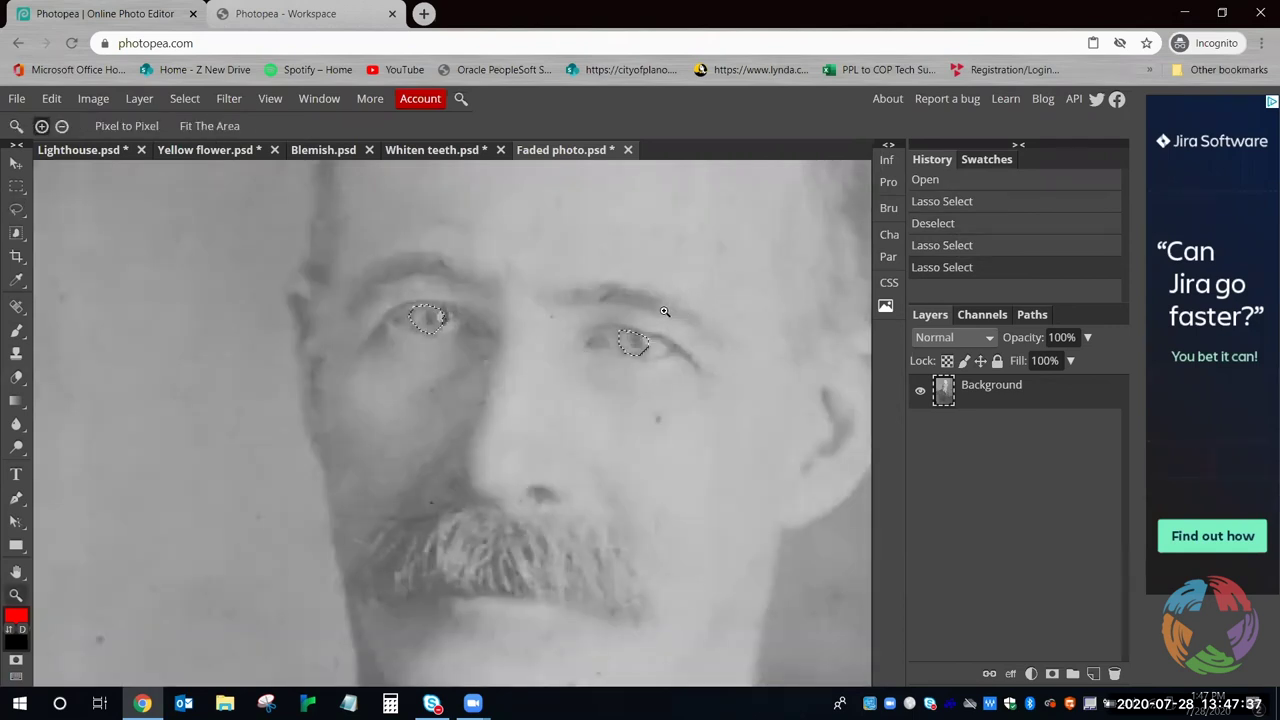
{"action": "left_click", "coordinate": [667, 308], "text": "alt"}
{"action": "left_click", "coordinate": [688, 310]}
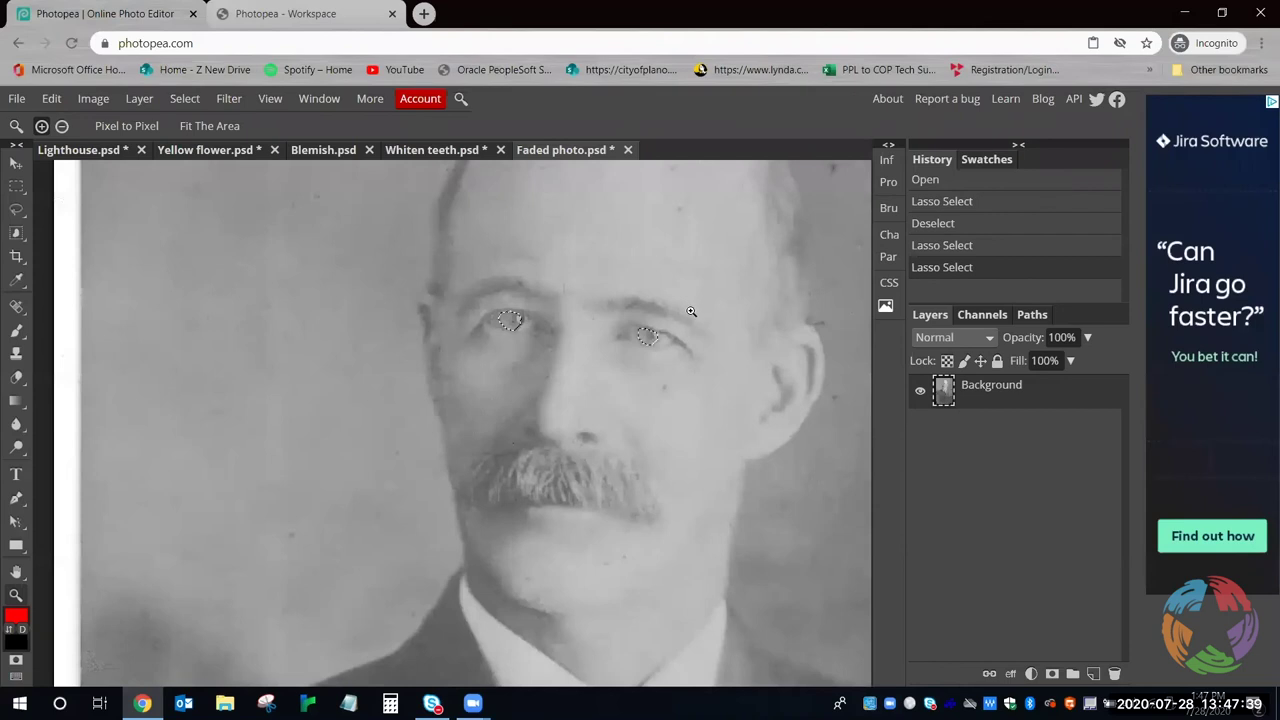
Feather the selection of the two irises by 5 px
{"action": "key", "text": "l"}
{"action": "right_click", "coordinate": [646, 337]}
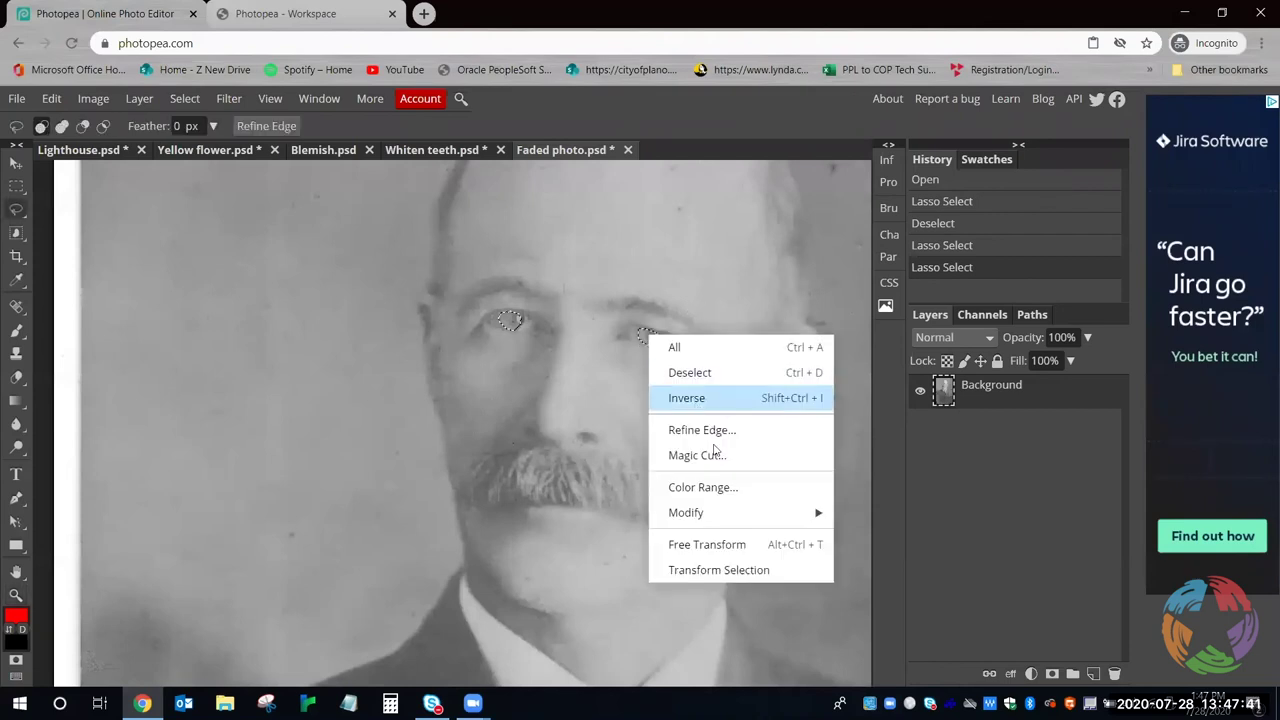
{"action": "mouse_move", "coordinate": [719, 511]}
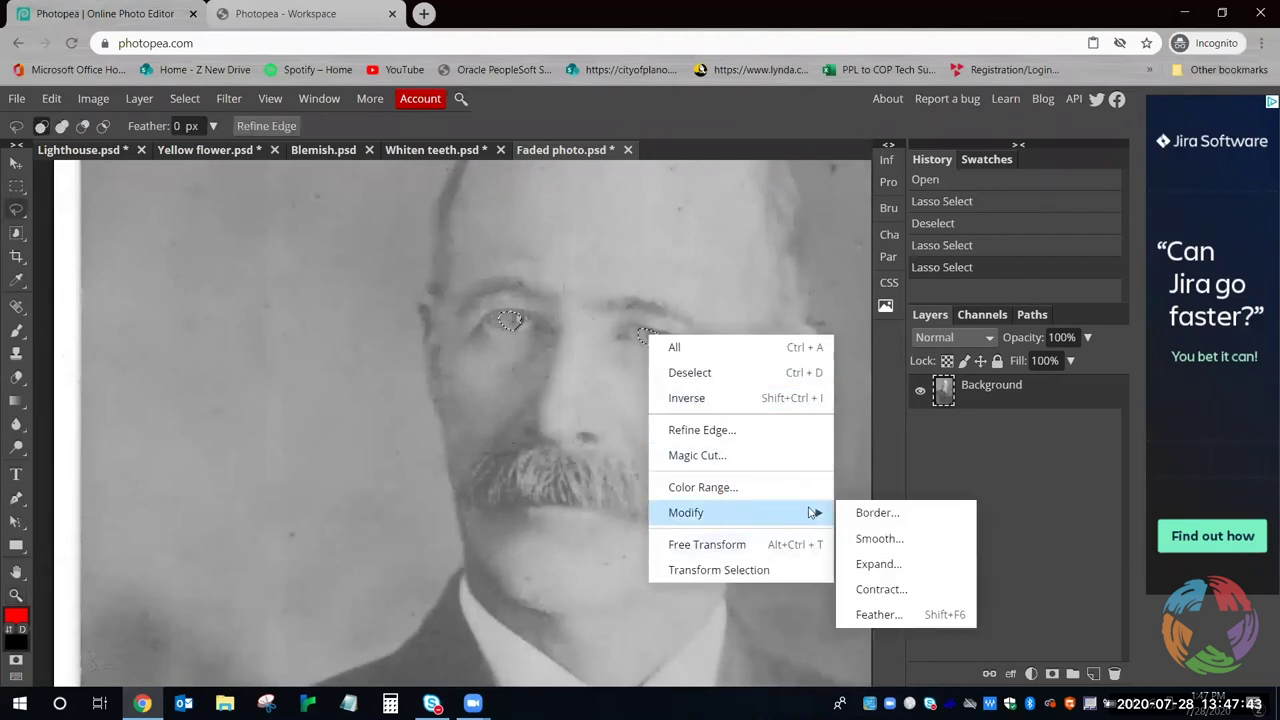
{"action": "left_click", "coordinate": [912, 615]}
{"action": "left_click", "coordinate": [202, 261]}
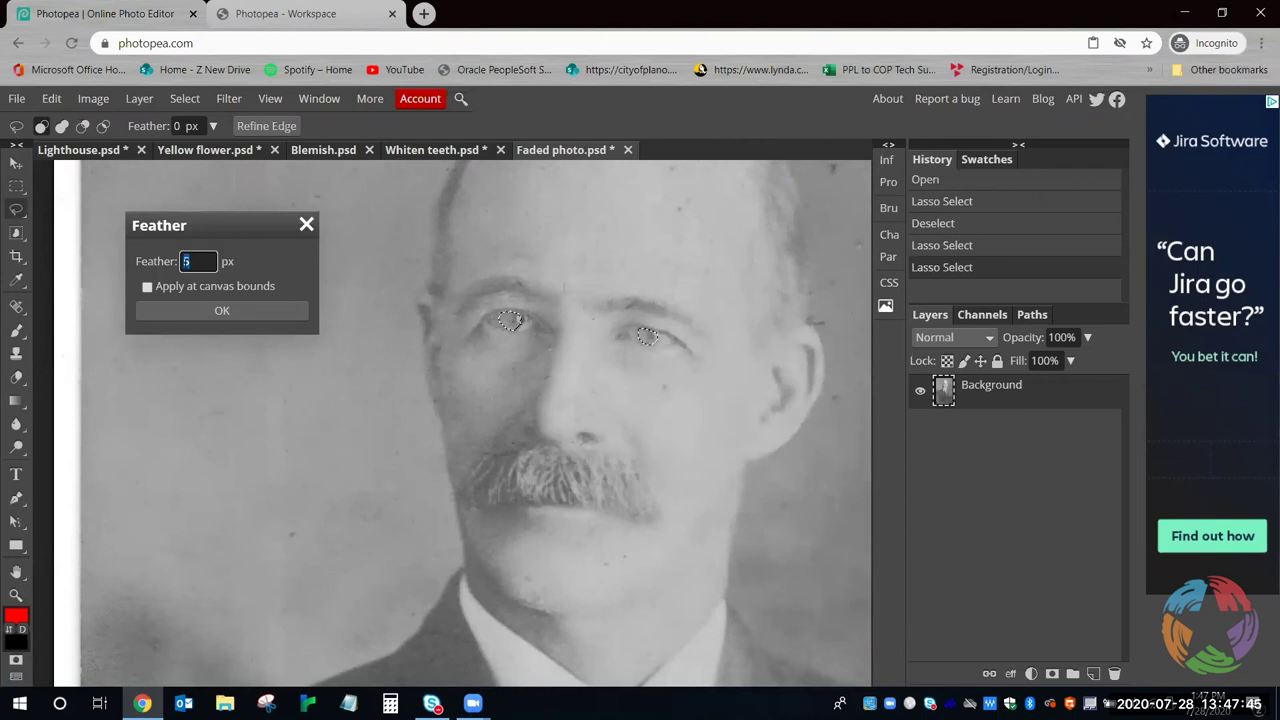
{"action": "left_click", "coordinate": [229, 310]}
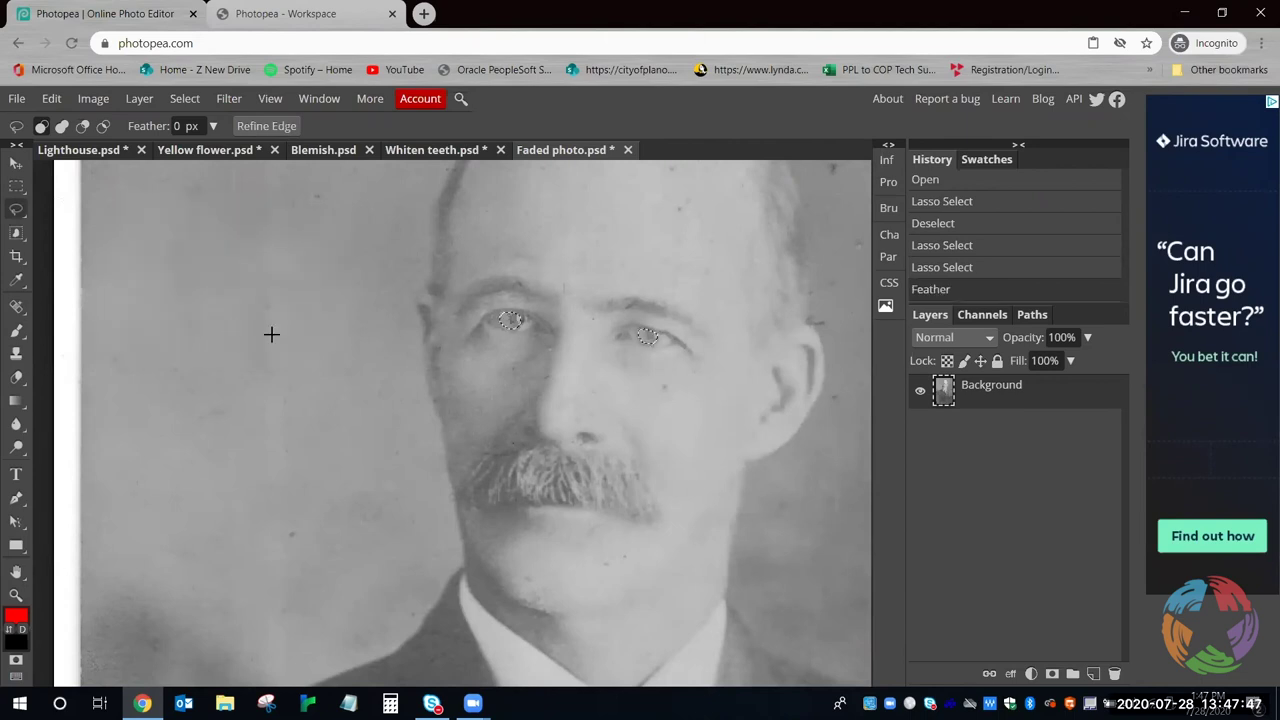
Add a Color Balance adjustment layer for the selected irises, with the range on Midtones
{"action": "left_click", "coordinate": [1033, 674]}
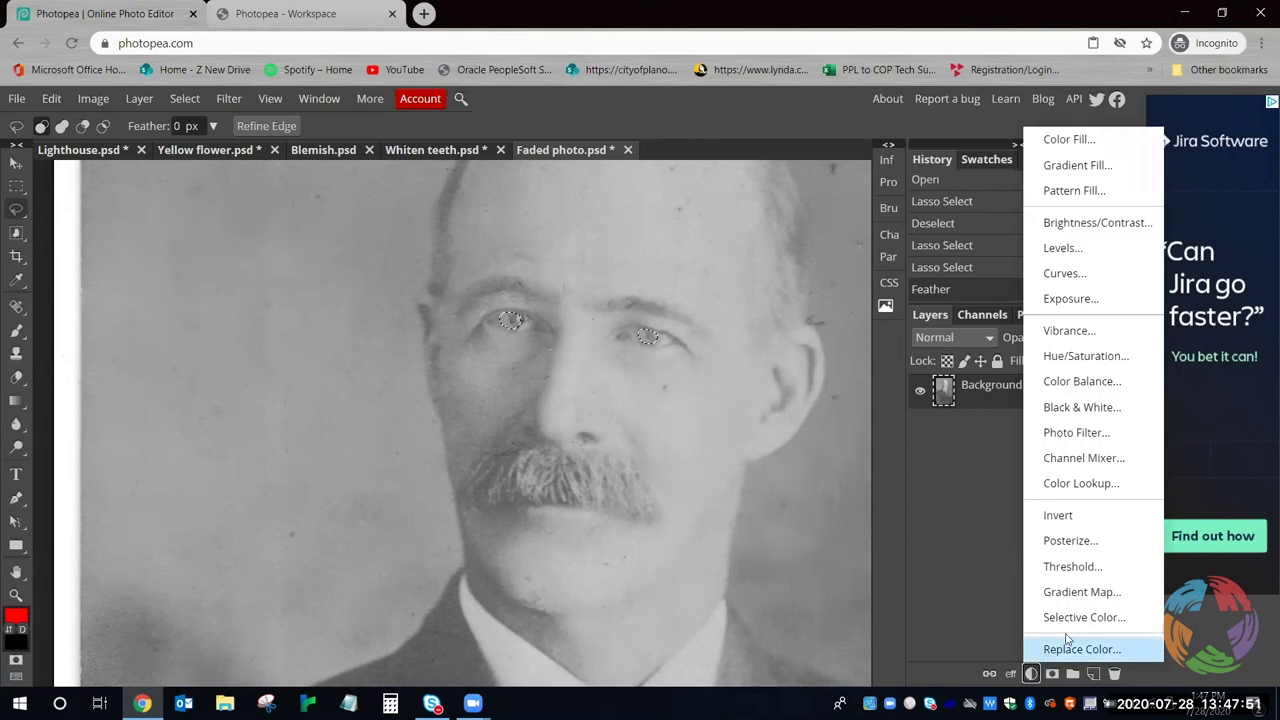
{"action": "left_click", "coordinate": [1120, 382]}
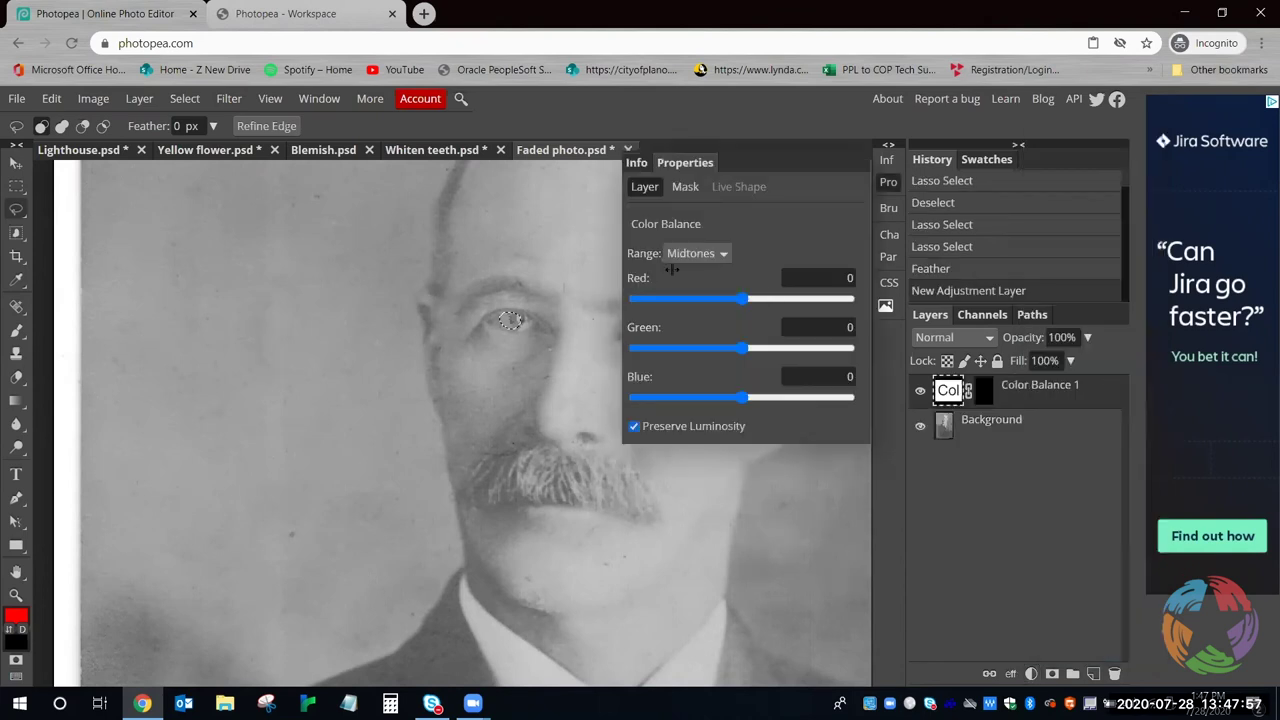
{"action": "left_click", "coordinate": [725, 253]}
{"action": "left_click", "coordinate": [700, 283]}
Tint the irises blue with red -3, green 28 and blue 54, and clear the selection
{"action": "mouse_move", "coordinate": [742, 299]}
{"action": "left_mouse_down"}
{"action": "mouse_move", "coordinate": [770, 304]}
{"action": "mouse_move", "coordinate": [738, 302]}
{"action": "left_mouse_up"}
{"action": "left_click_drag", "start_coordinate": [743, 397], "coordinate": [797, 412]}
{"action": "left_click_drag", "start_coordinate": [741, 348], "coordinate": [763, 360]}
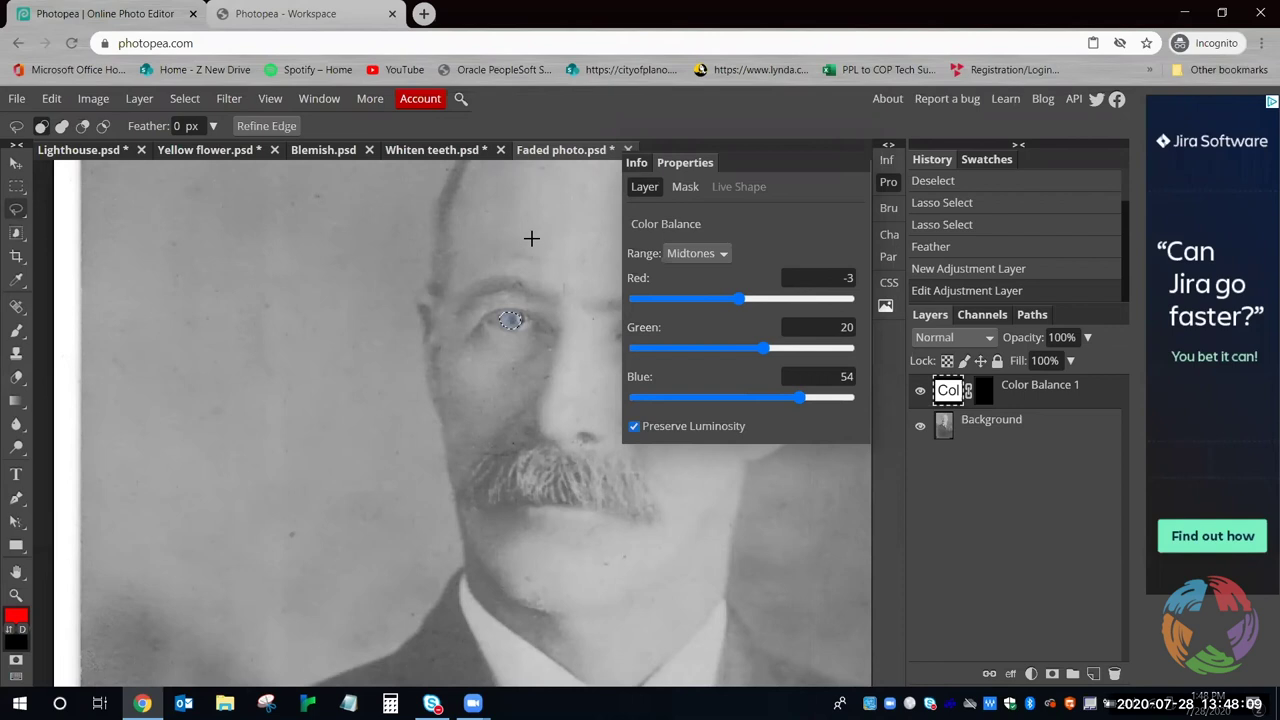
{"action": "key", "text": "Right"}
{"action": "key", "text": "Right"}
{"action": "key", "text": "Right"}
{"action": "key", "text": "Right"}
{"action": "key", "text": "Right"}
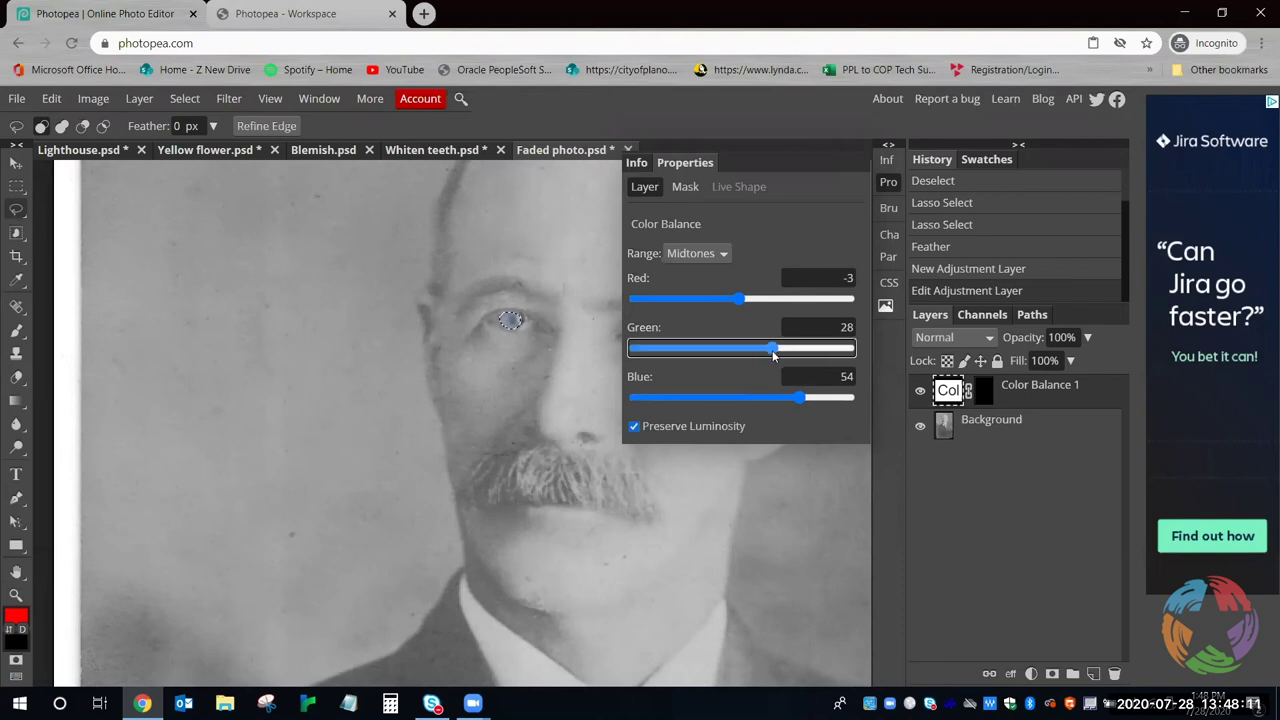
{"action": "left_click", "coordinate": [888, 182]}
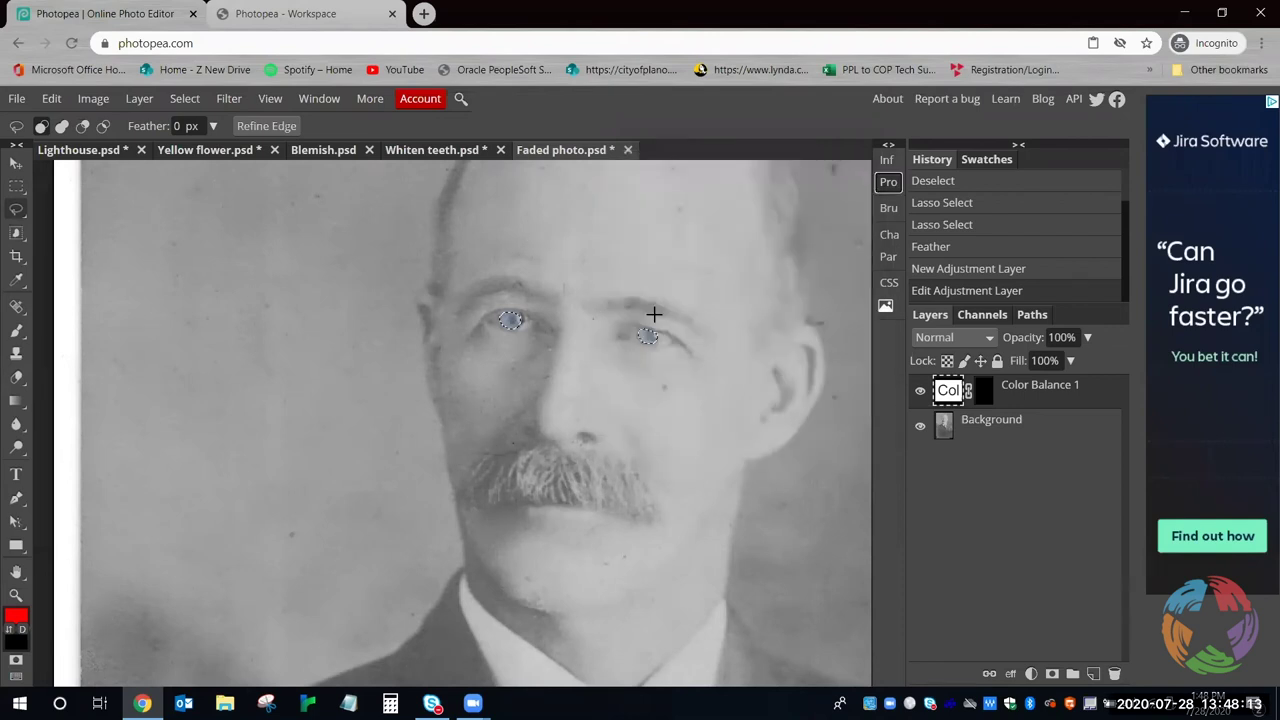
{"action": "key", "text": "ctrl+d"}
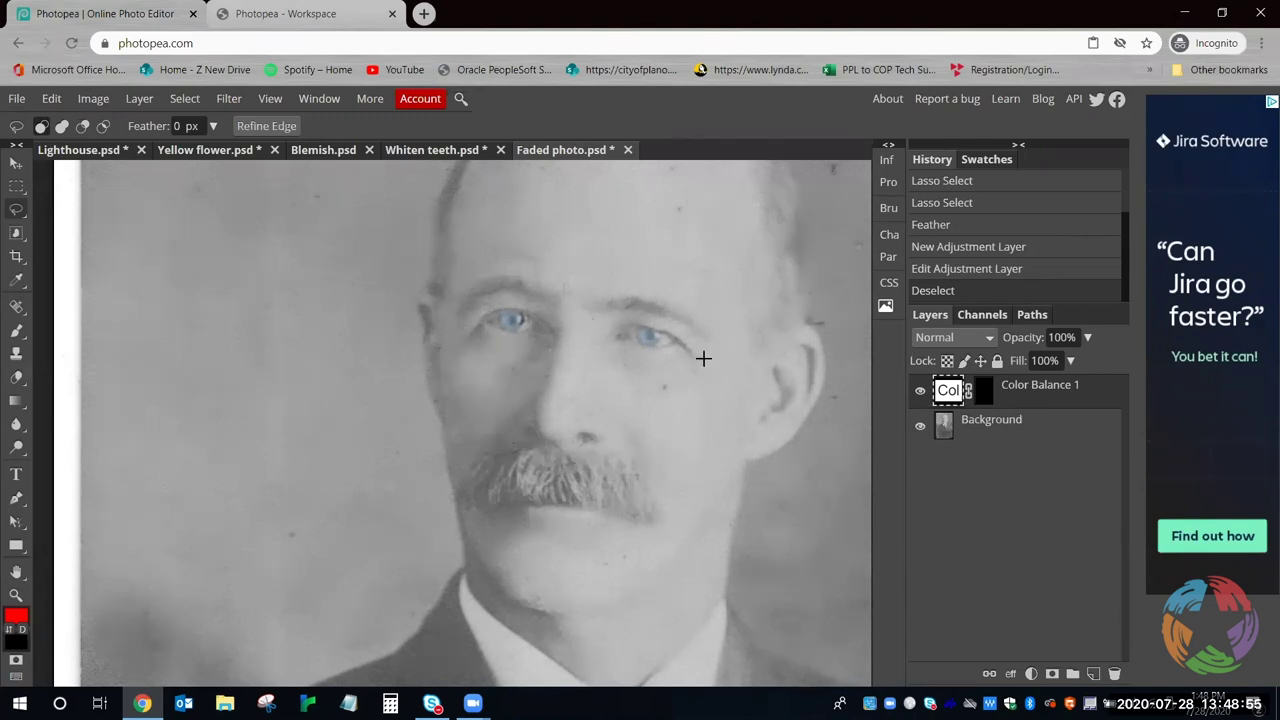
Examine the tinted eyes up close and in the view of the whole portrait
{"action": "key", "text": "z"}
{"action": "left_click", "coordinate": [665, 318], "text": "alt"}
{"action": "left_click", "coordinate": [665, 318]}
{"action": "left_click", "coordinate": [686, 320]}
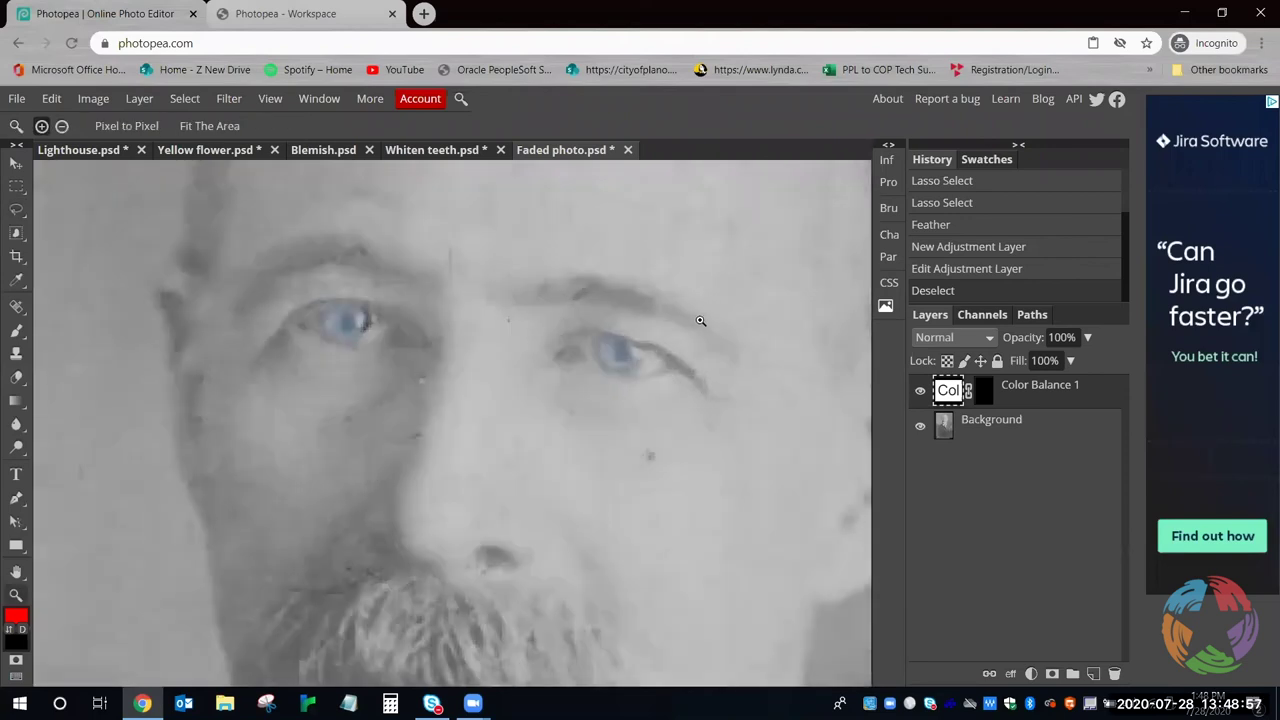
{"action": "left_click", "coordinate": [700, 321]}
{"action": "left_click", "coordinate": [674, 321], "text": "alt"}
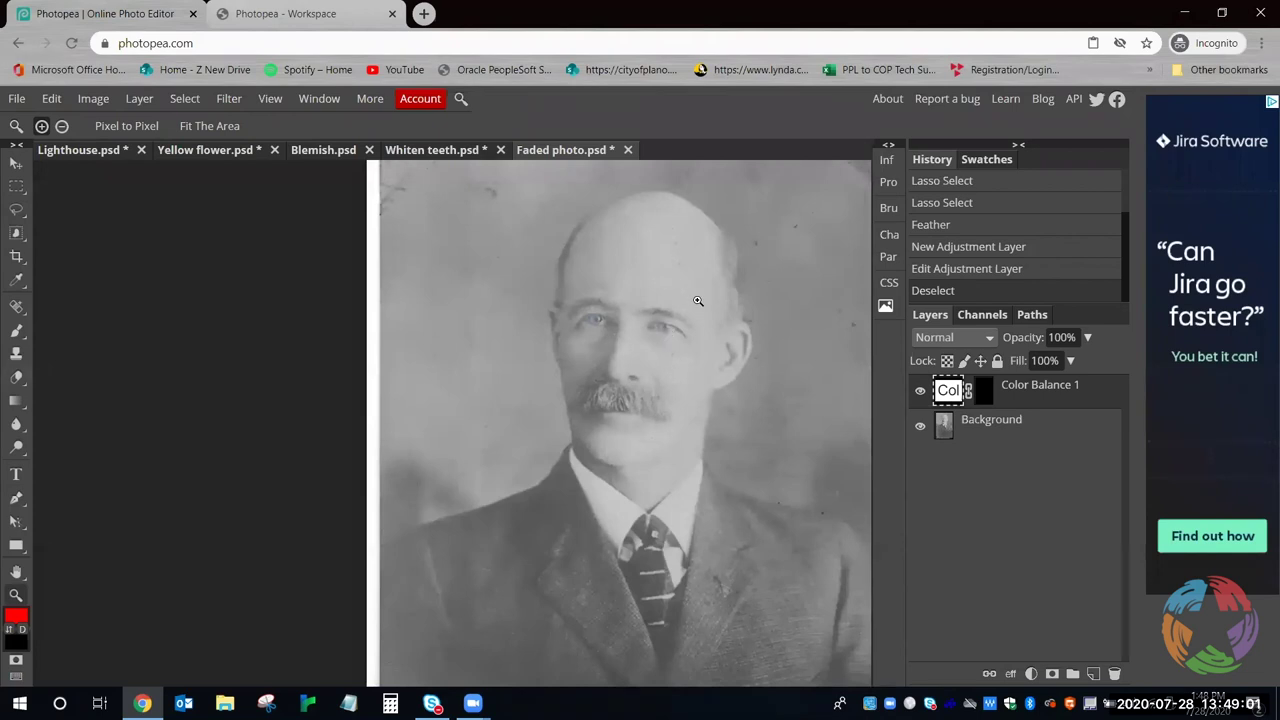
{"action": "left_click", "coordinate": [693, 332], "text": "alt"}
{"action": "left_click", "coordinate": [695, 310]}
{"action": "left_click", "coordinate": [705, 308]}
{"action": "left_click", "coordinate": [727, 306], "text": "alt"}
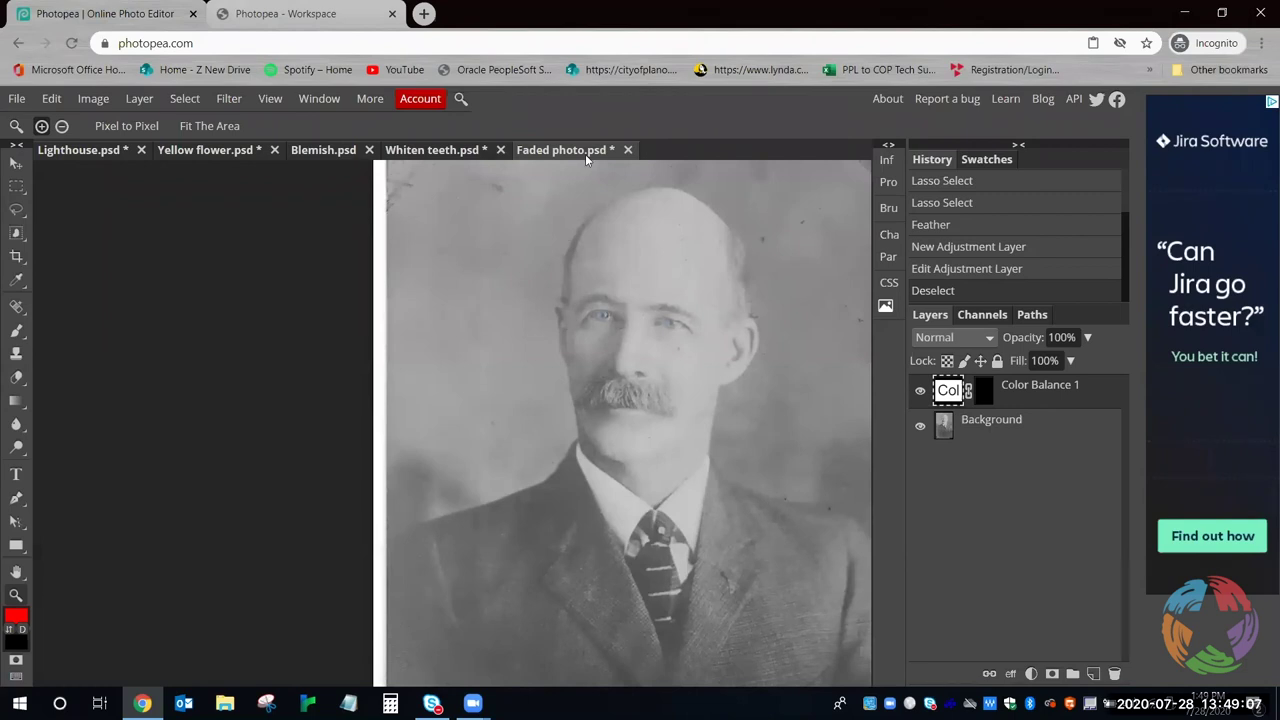
{"action": "left_click", "coordinate": [677, 254], "text": "alt"}
{"action": "left_click_drag", "start_coordinate": [677, 254], "coordinate": [428, 243]}
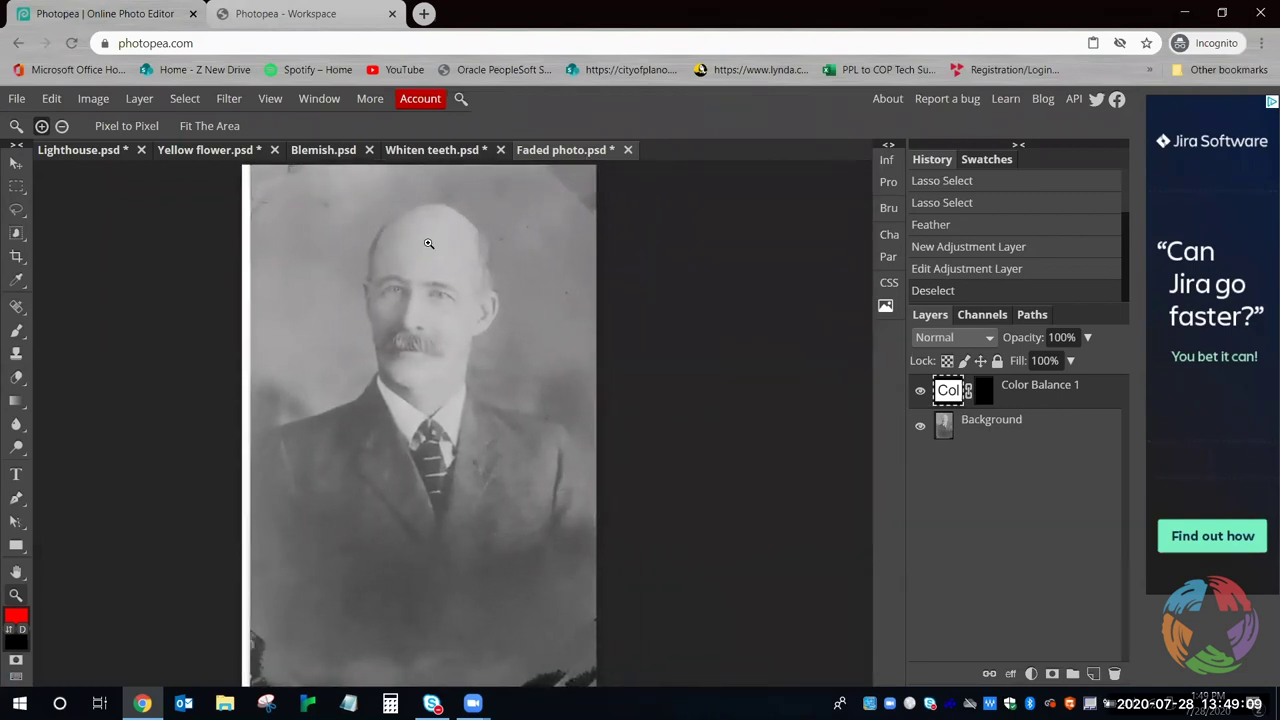
Duplicate the Background layer as the working copy for clone stamping
{"action": "left_click", "coordinate": [283, 189]}
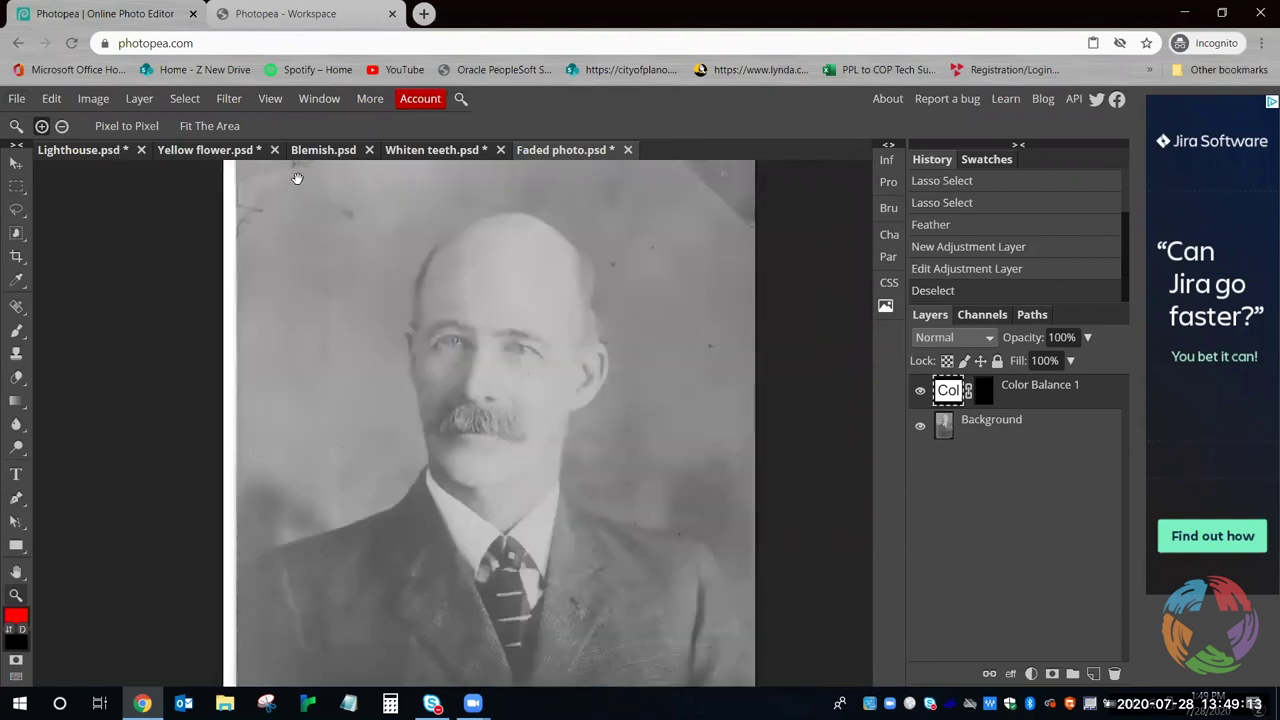
{"action": "left_click", "coordinate": [285, 245]}
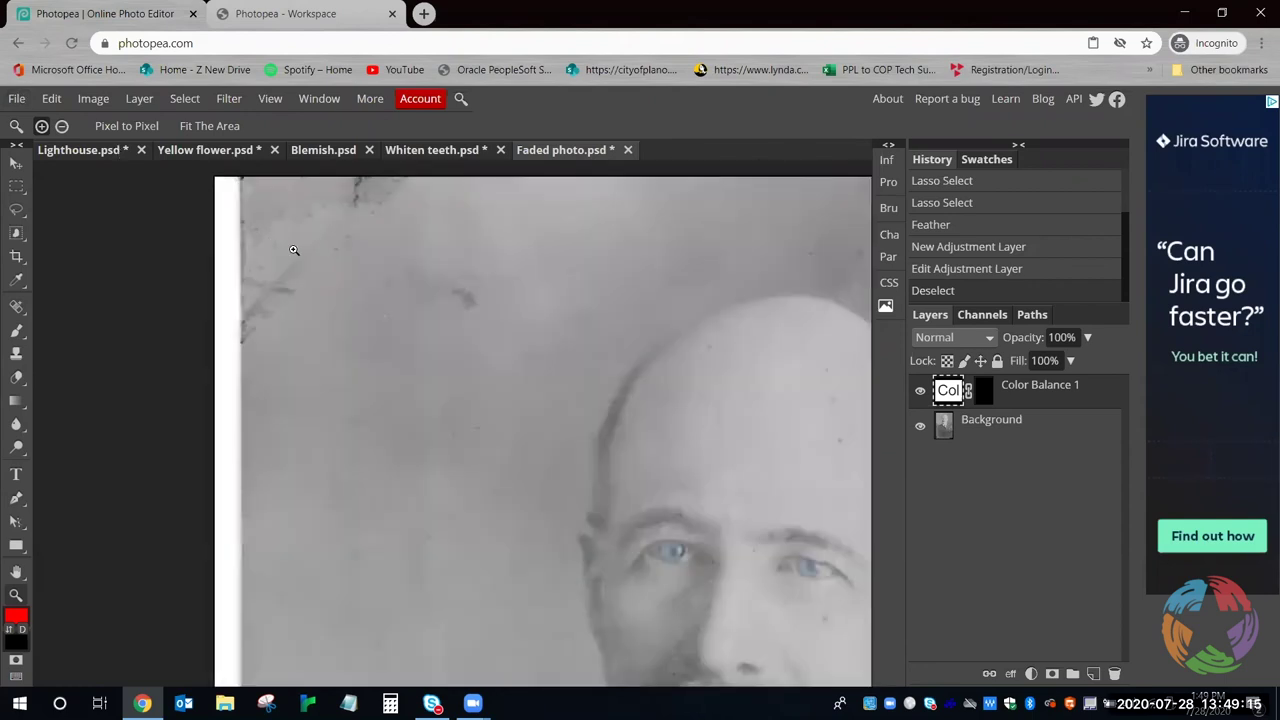
{"action": "key", "text": "s"}
{"action": "left_click", "coordinate": [1031, 434]}
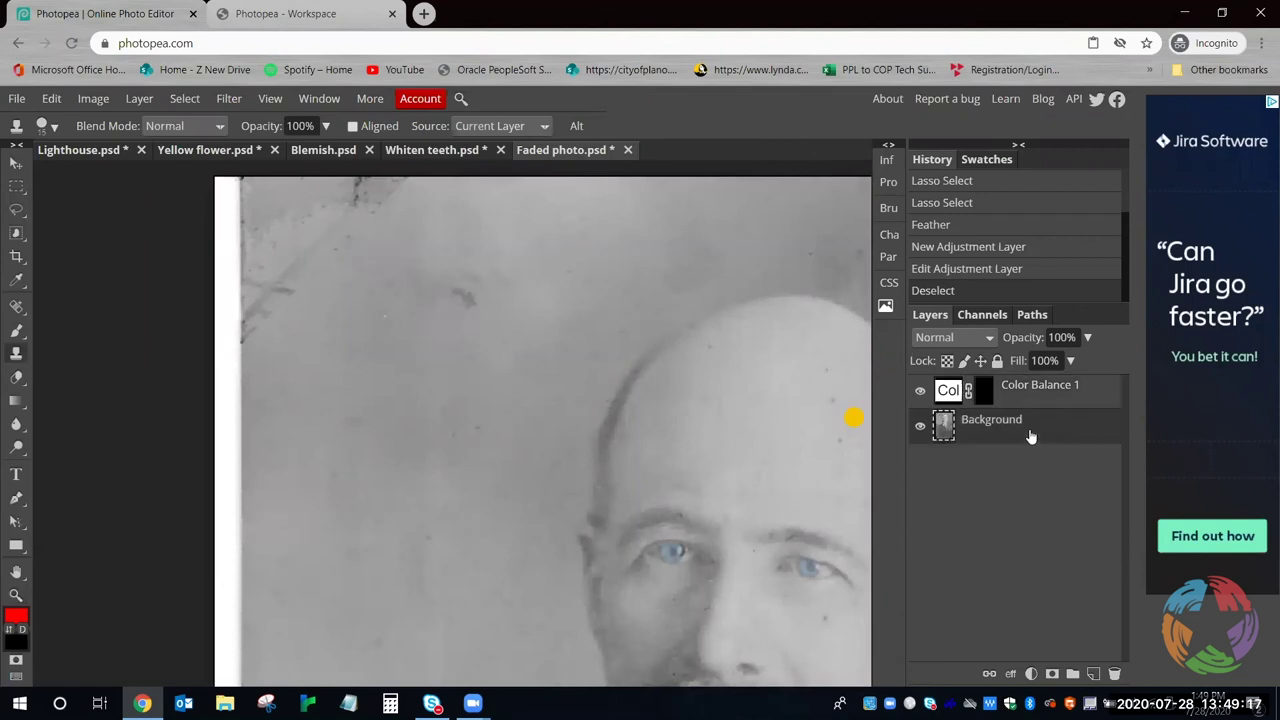
{"action": "right_click", "coordinate": [1031, 436]}
{"action": "left_click", "coordinate": [1089, 270]}
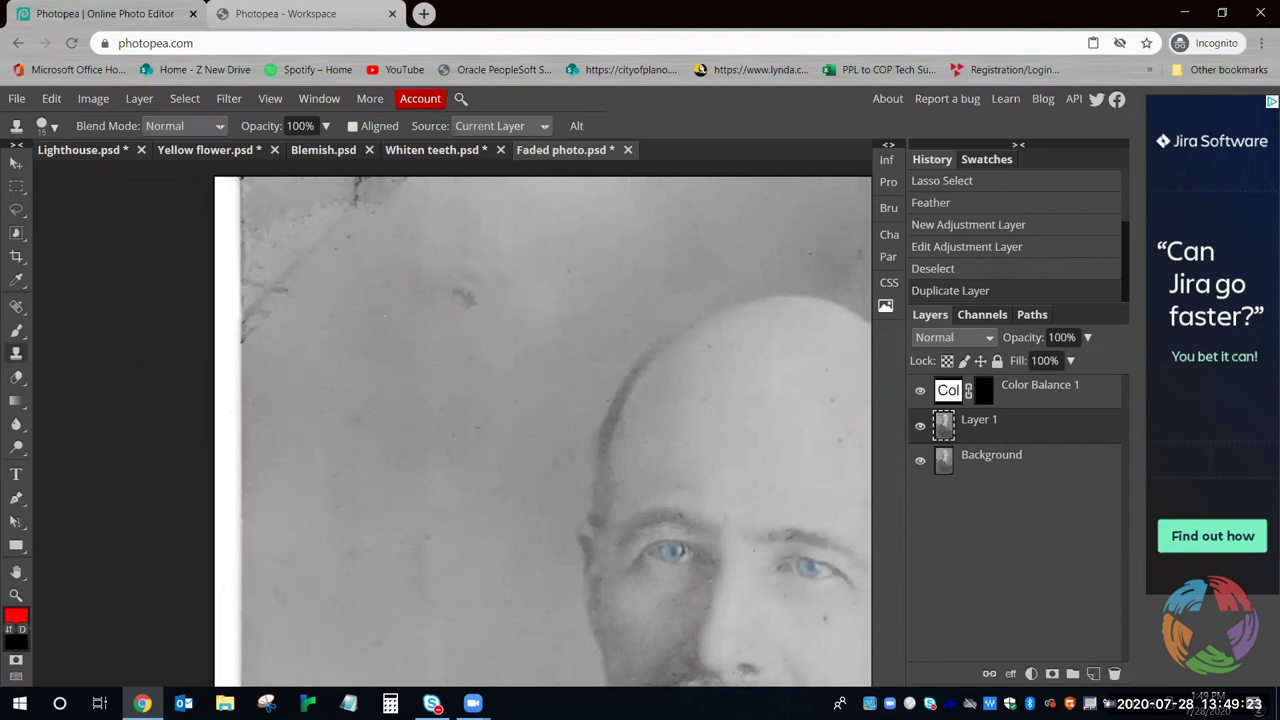
Clone clean background over the dark crease marks near the photo's upper-left corner
{"action": "left_click_drag", "start_coordinate": [289, 297], "coordinate": [283, 318]}
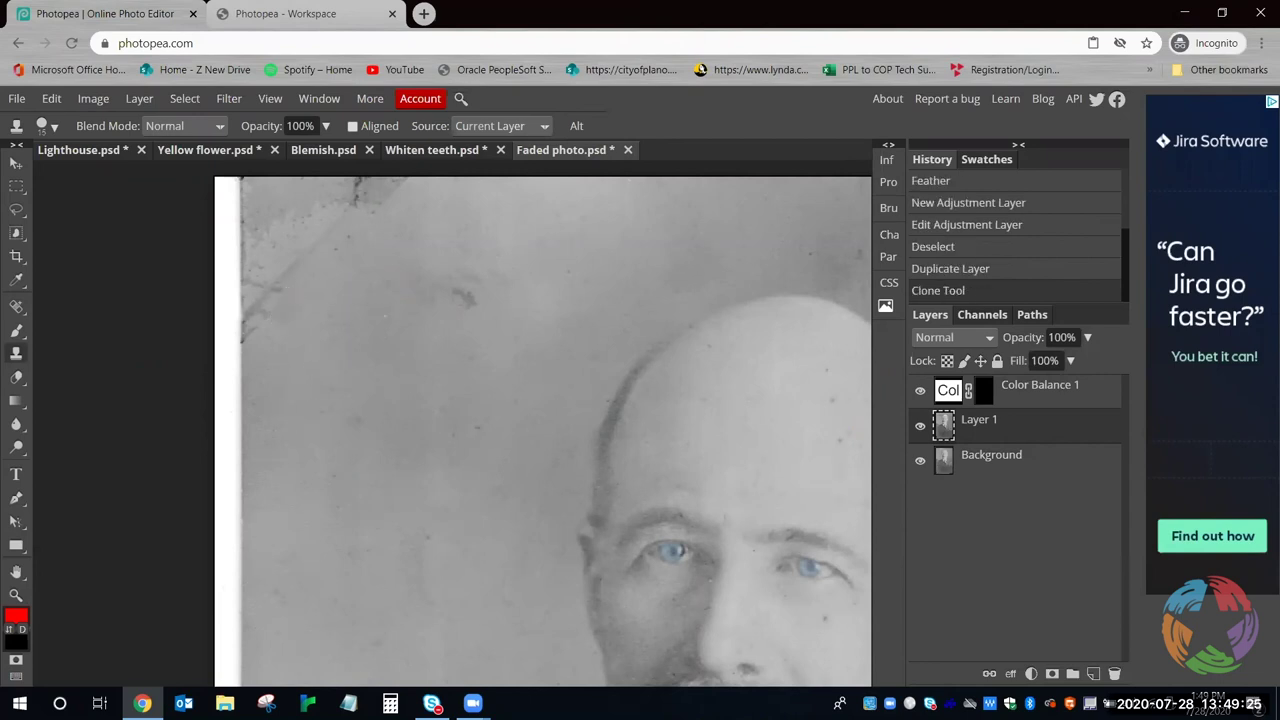
{"action": "left_click", "coordinate": [271, 318]}
{"action": "left_click", "coordinate": [272, 316]}
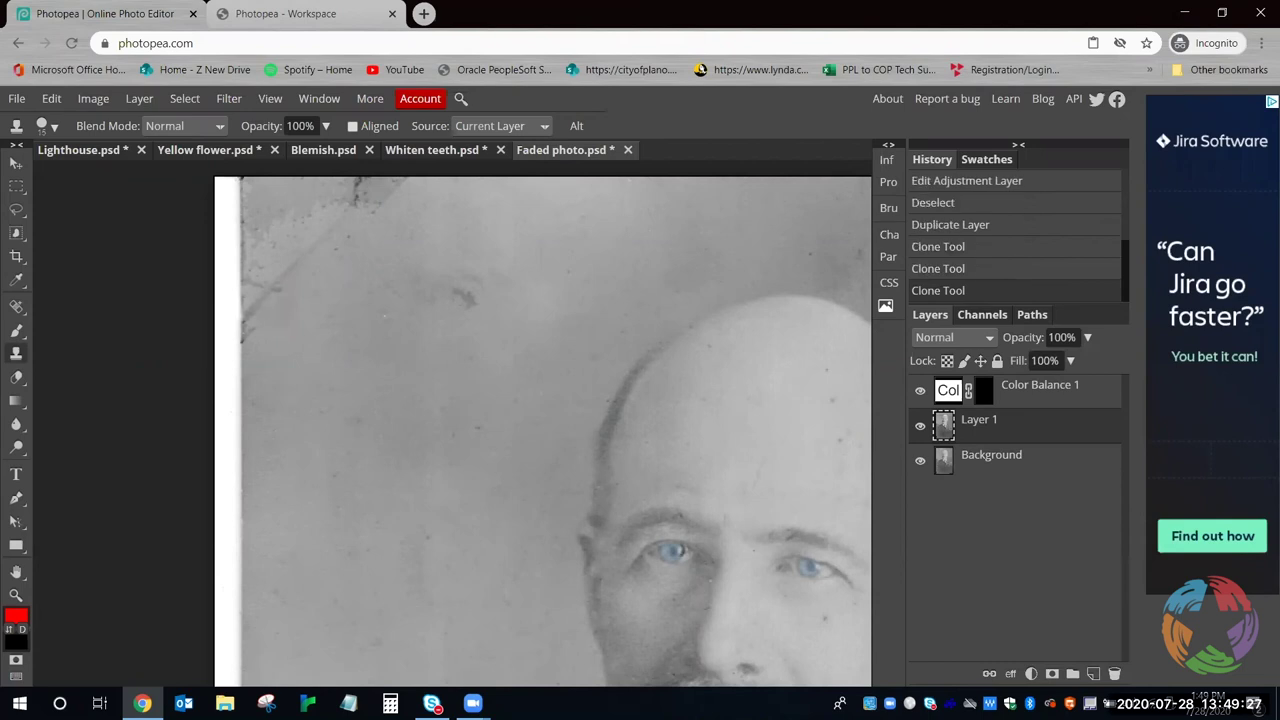
Set the Clone tool's opacity to 56% and clone out the dark smudge and remaining crease in the photo's upper-left background
{"action": "left_click", "coordinate": [327, 130]}
{"action": "left_click_drag", "start_coordinate": [333, 152], "coordinate": [292, 154]}
{"action": "left_click", "coordinate": [471, 305]}
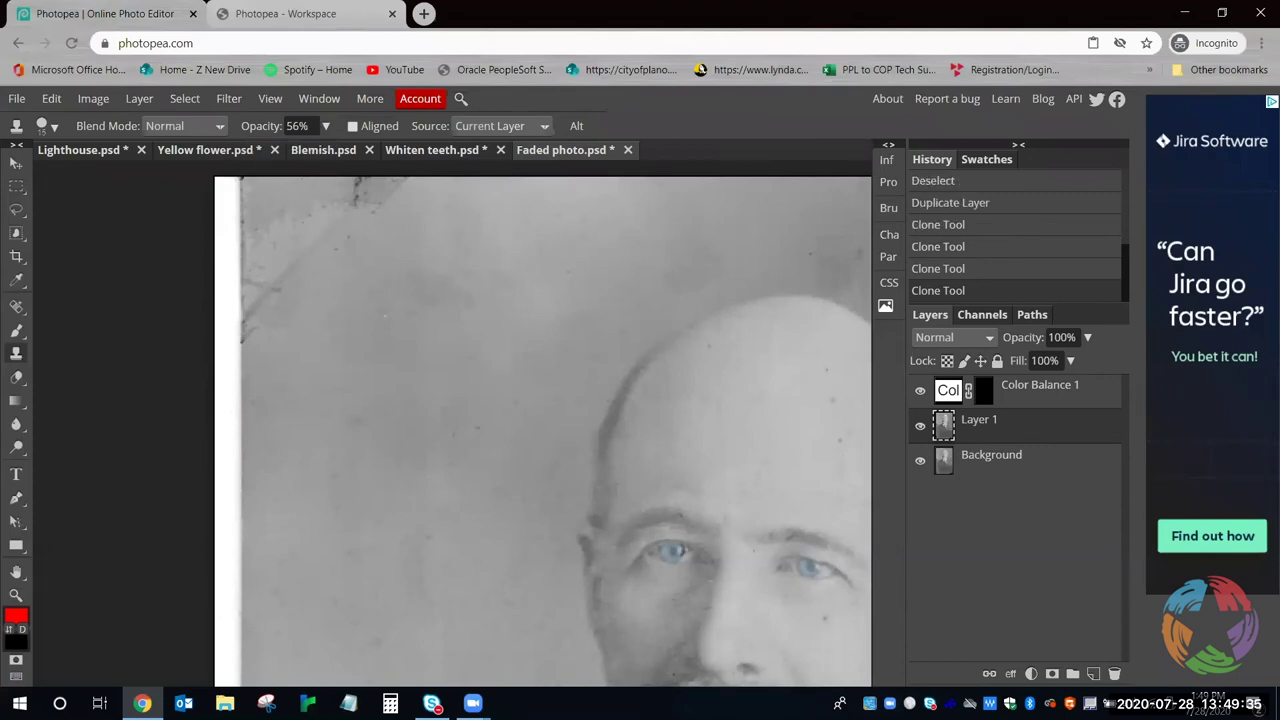
{"action": "left_click", "coordinate": [460, 298]}
{"action": "left_click", "coordinate": [384, 316]}
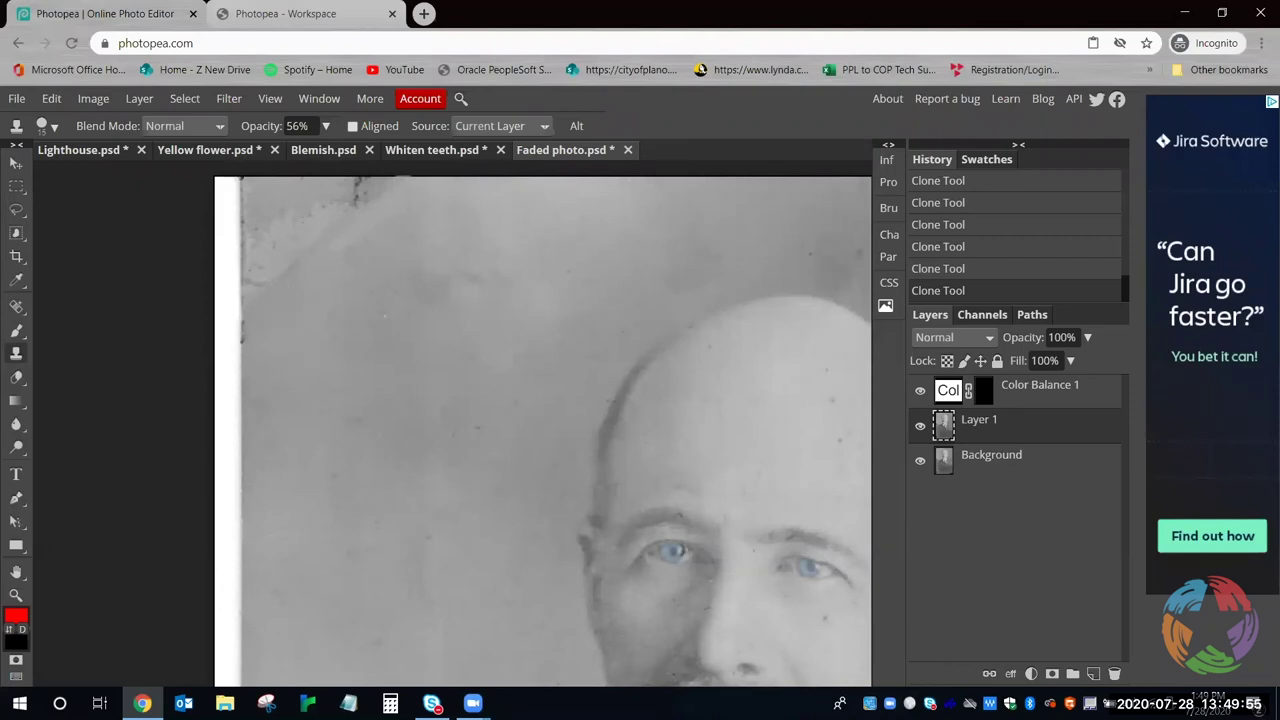
Compare the photo's upper-left corner before and after cloning by hiding and reshowing the duplicated layer
{"action": "key", "text": "z"}
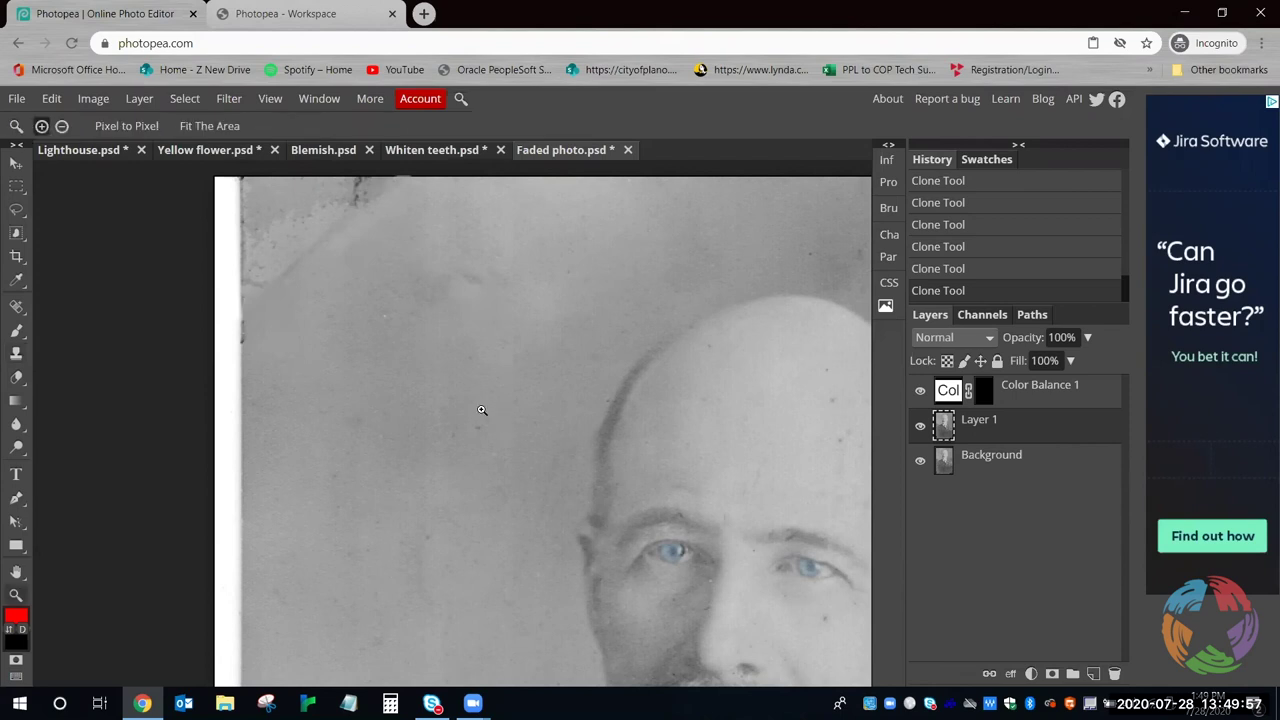
{"action": "left_click", "coordinate": [469, 402], "text": "alt"}
{"action": "left_click", "coordinate": [469, 402], "text": "alt"}
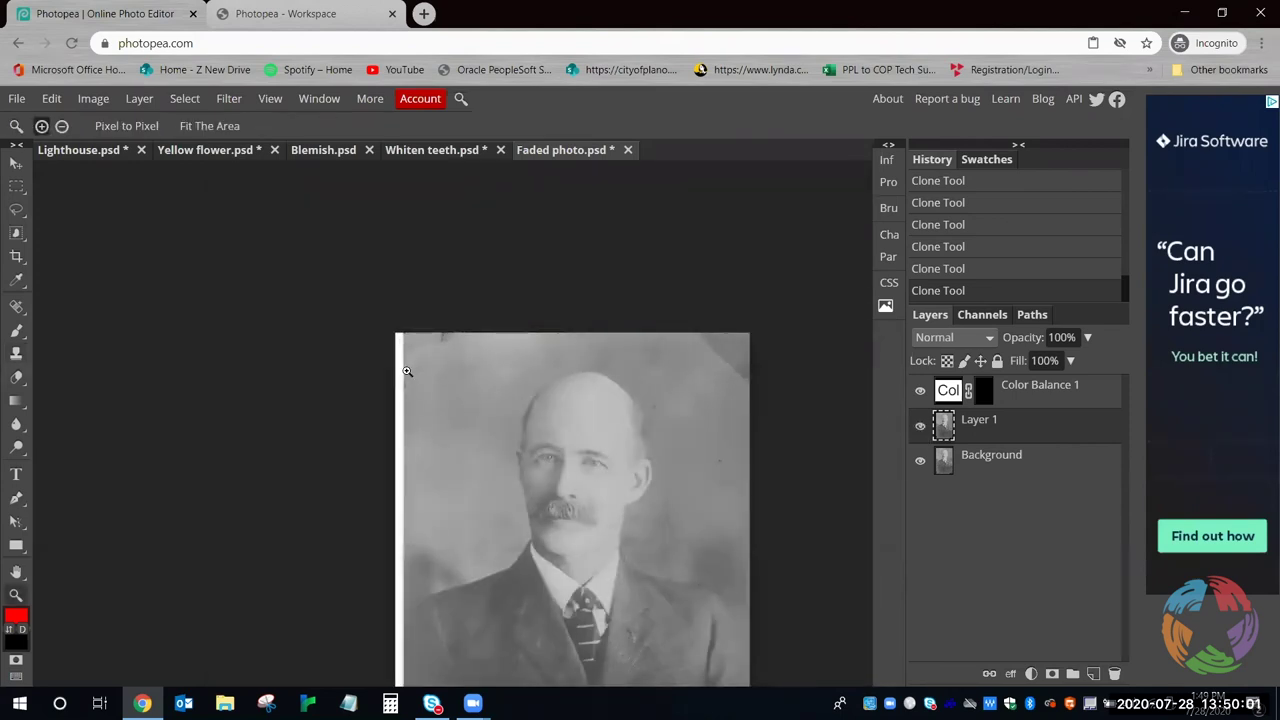
{"action": "left_click", "coordinate": [470, 370]}
{"action": "left_click", "coordinate": [478, 370]}
{"action": "left_click", "coordinate": [920, 425]}
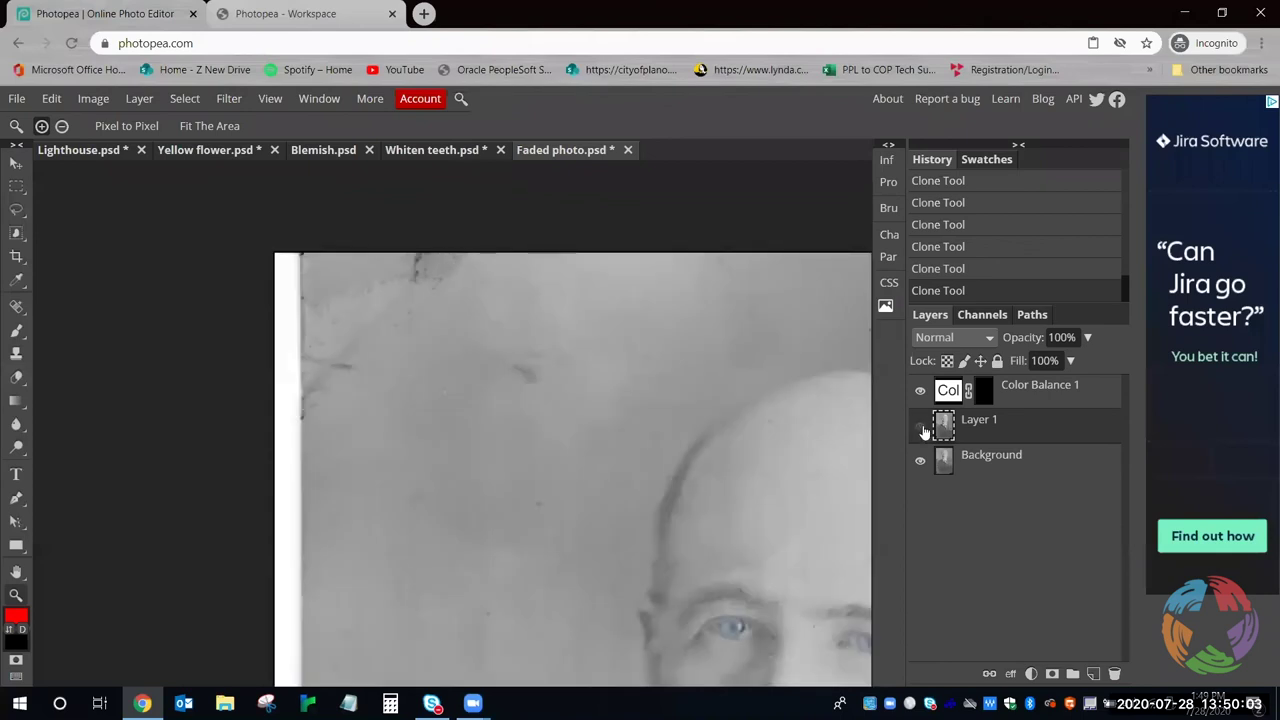
{"action": "left_click", "coordinate": [920, 425]}
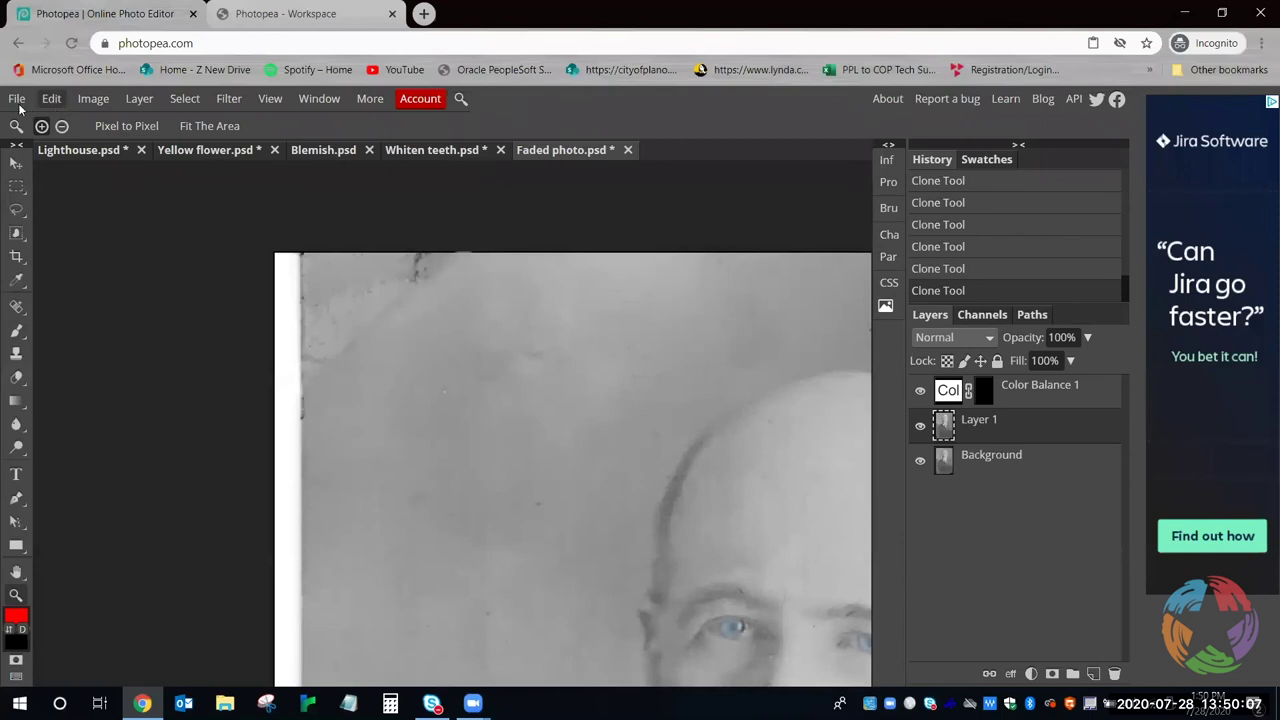
Open Pink flower.jpg from the Photopea Example Photos folder
{"action": "key", "text": "ctrl+o"}
{"action": "left_click", "coordinate": [828, 460]}
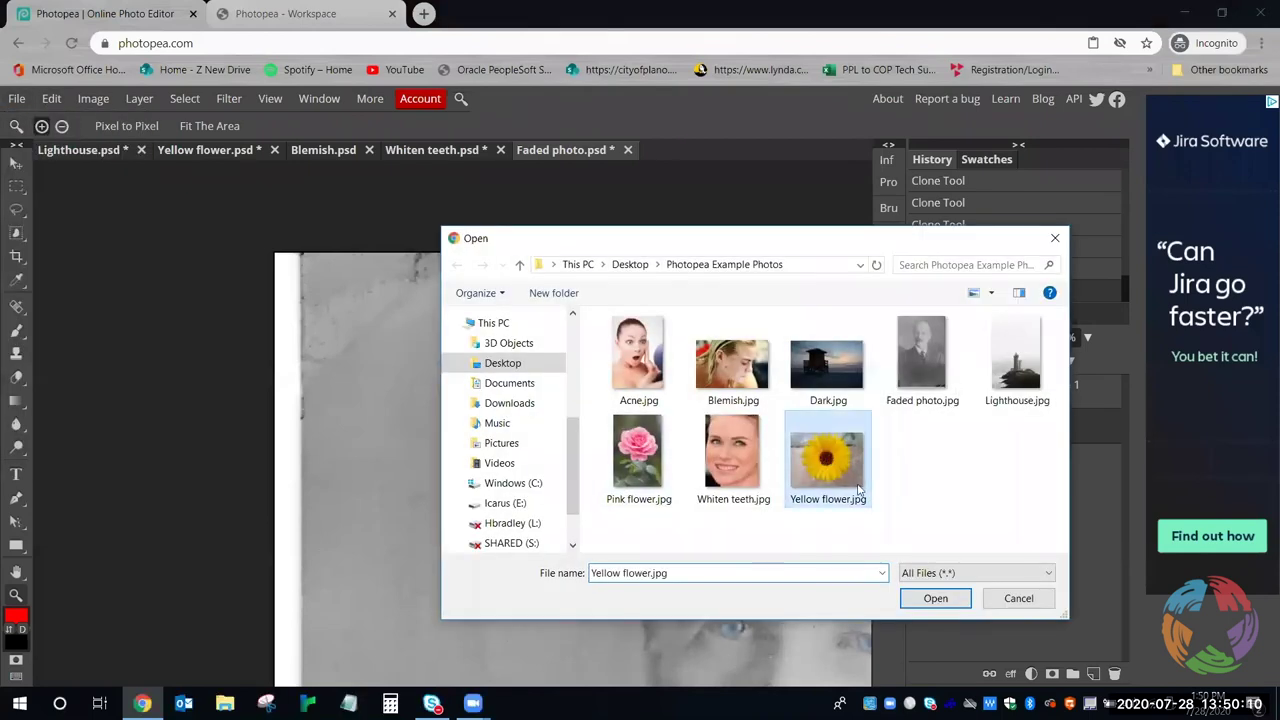
{"action": "left_click", "coordinate": [638, 455]}
{"action": "left_click", "coordinate": [934, 598]}
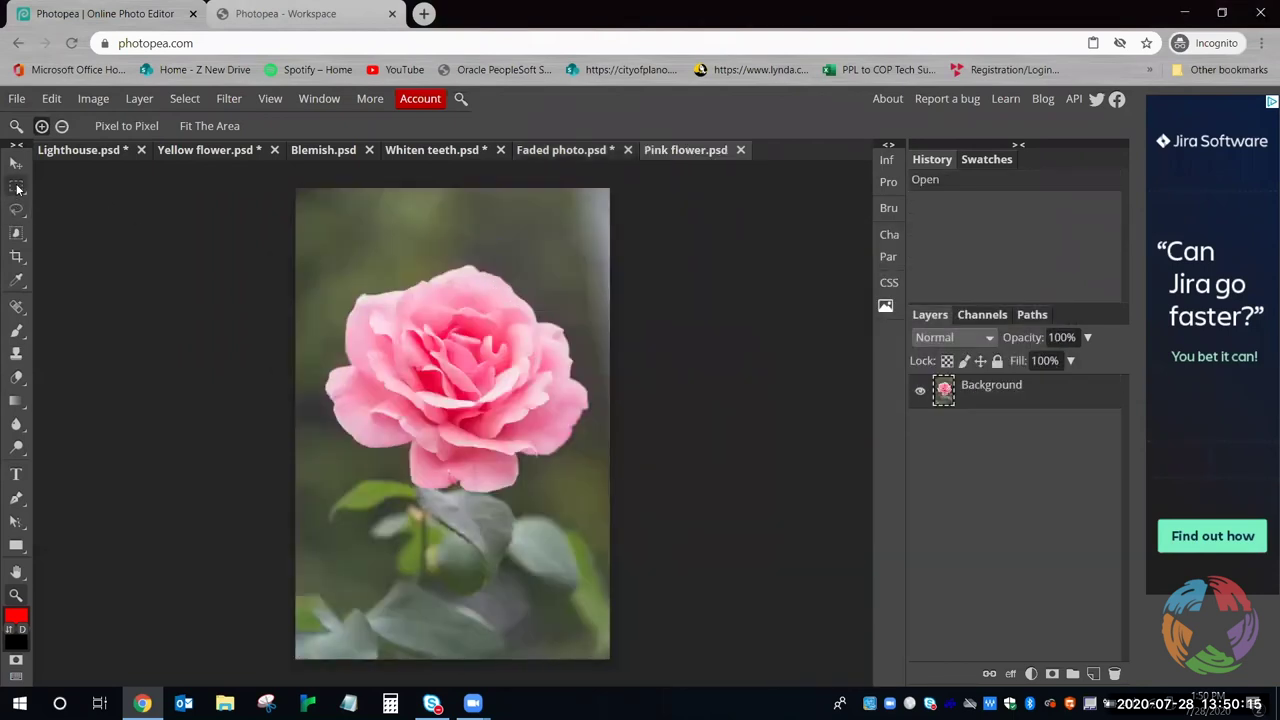
Enclose the rose bloom in an elliptical selection and invert it so the surrounding background is selected
{"action": "left_click", "coordinate": [16, 186]}
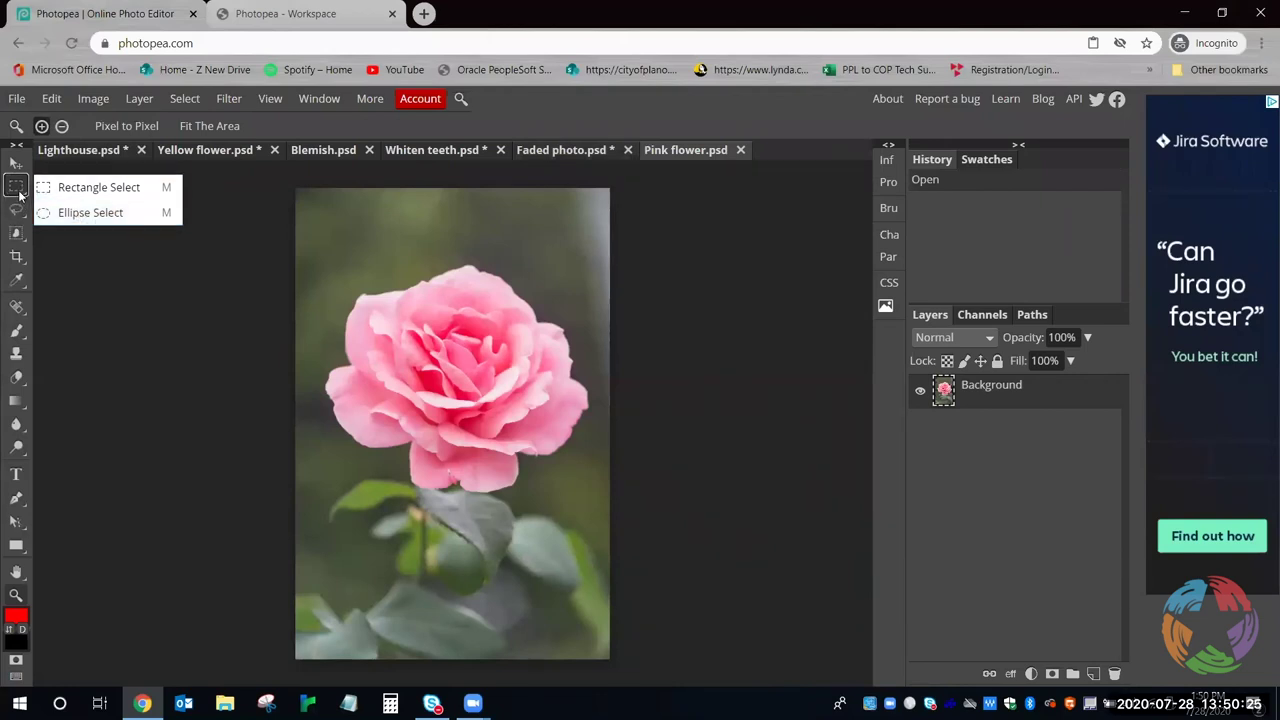
{"action": "left_click", "coordinate": [126, 217]}
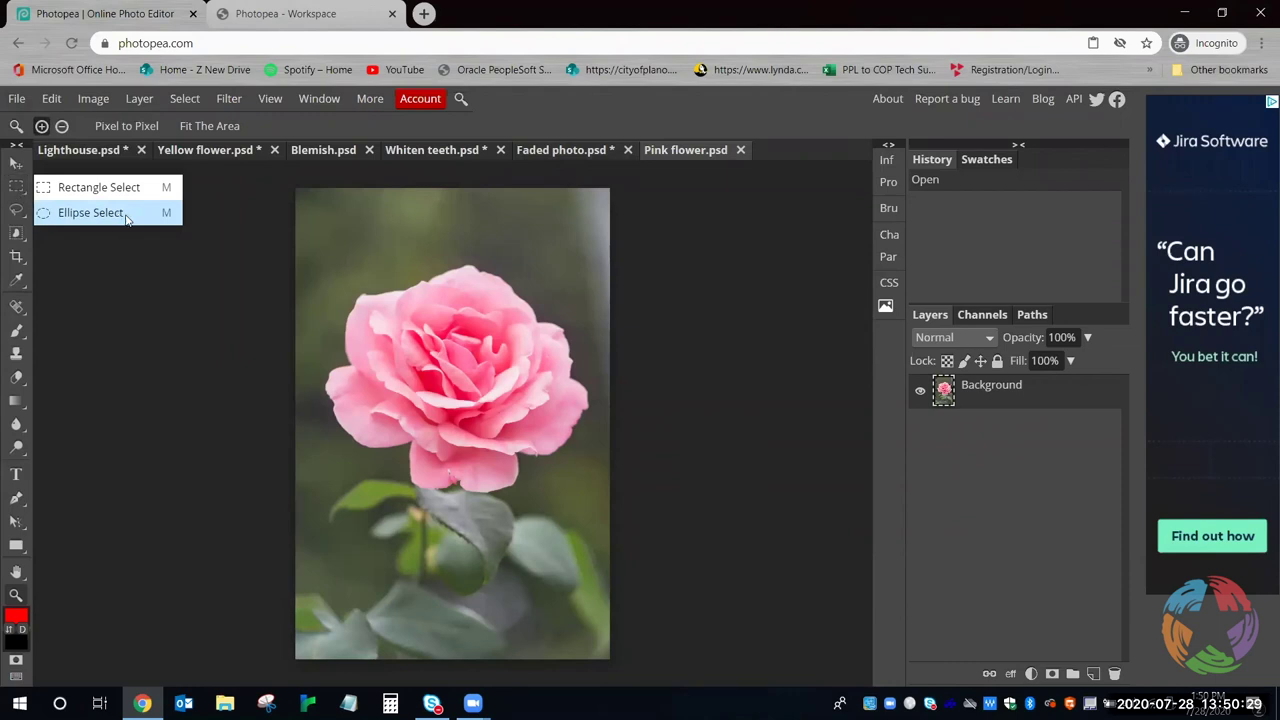
{"action": "left_click_drag", "start_coordinate": [352, 271], "coordinate": [604, 544]}
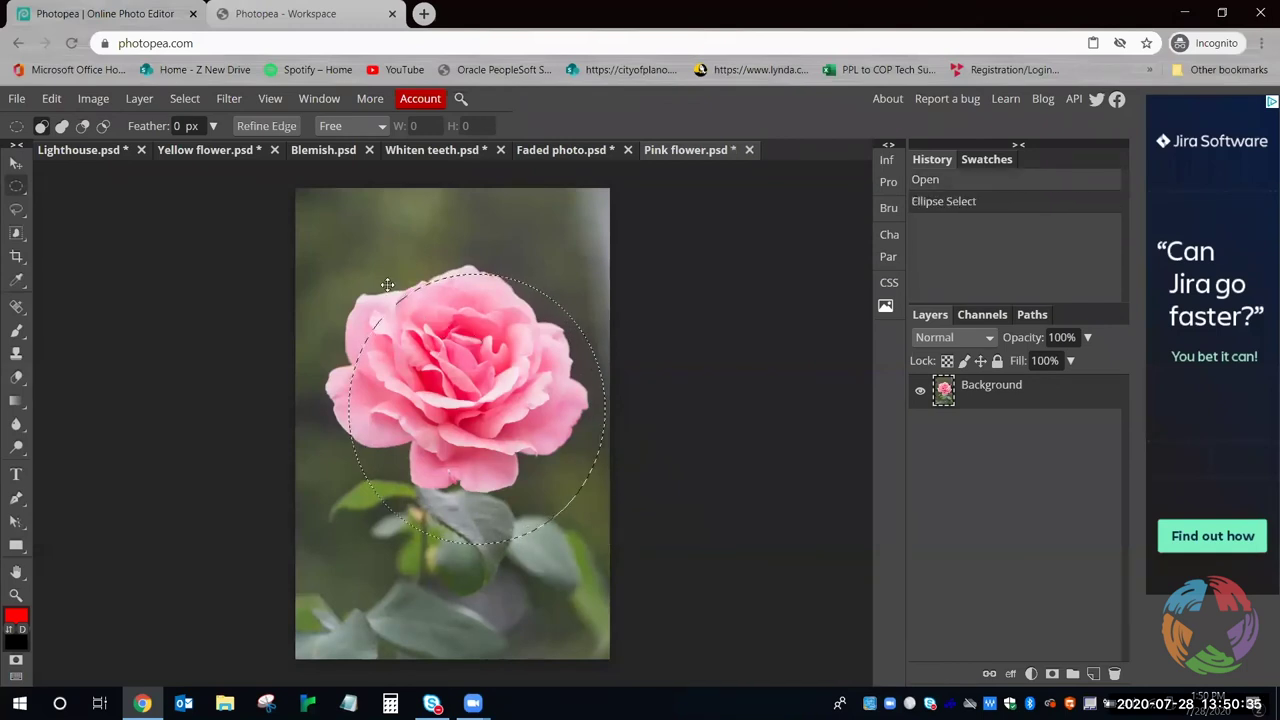
{"action": "left_click_drag", "start_coordinate": [489, 362], "coordinate": [466, 332]}
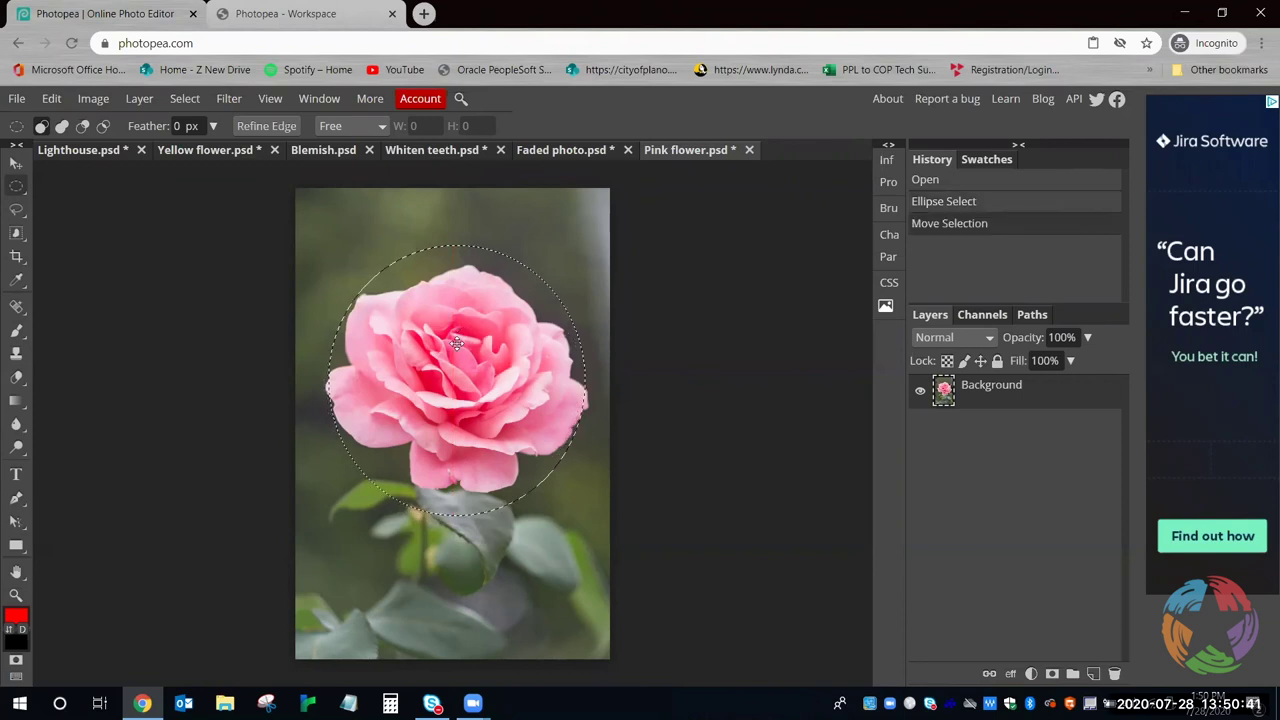
{"action": "right_click", "coordinate": [456, 343]}
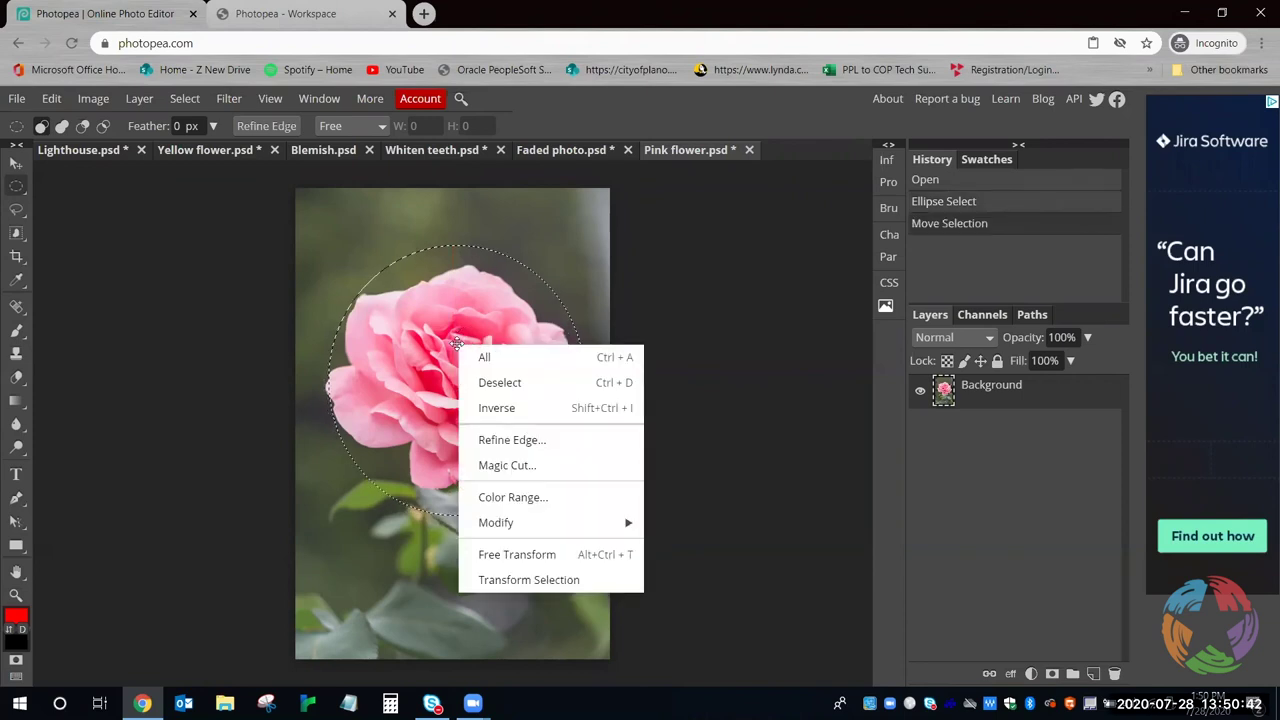
{"action": "left_click", "coordinate": [555, 413]}
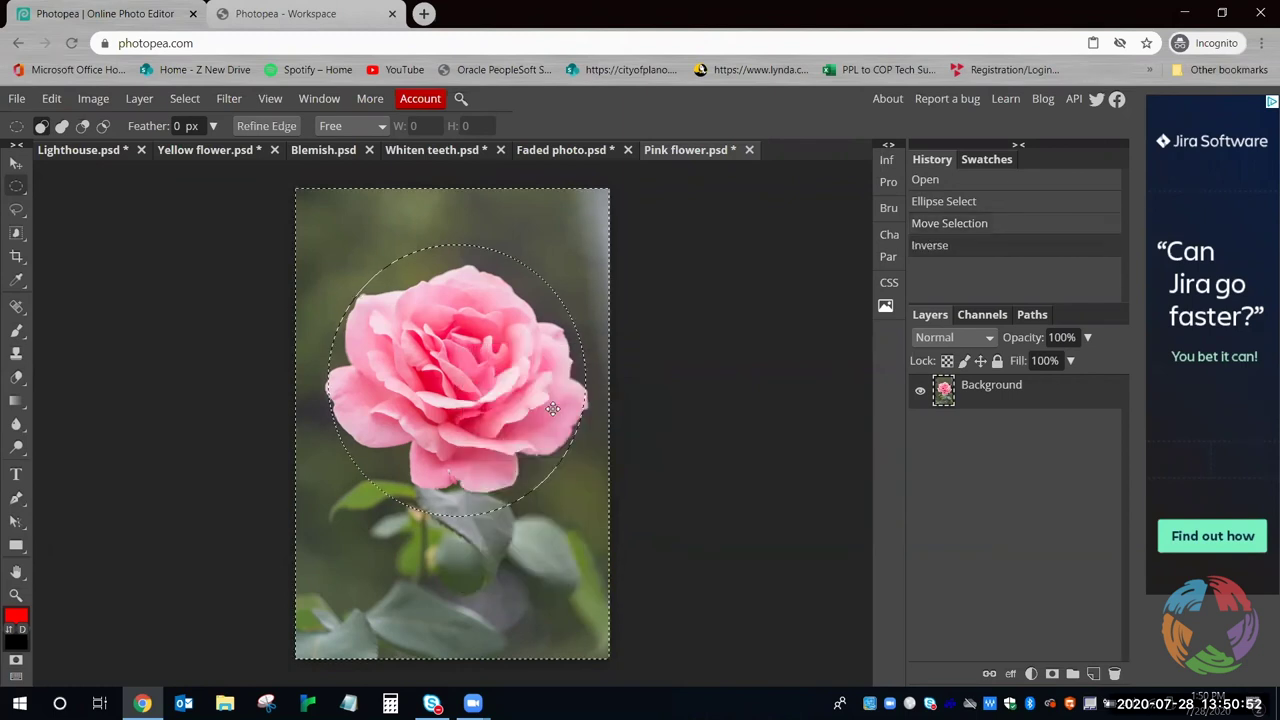
Feather the inverted selection around the rose by 70 px
{"action": "right_click", "coordinate": [518, 327]}
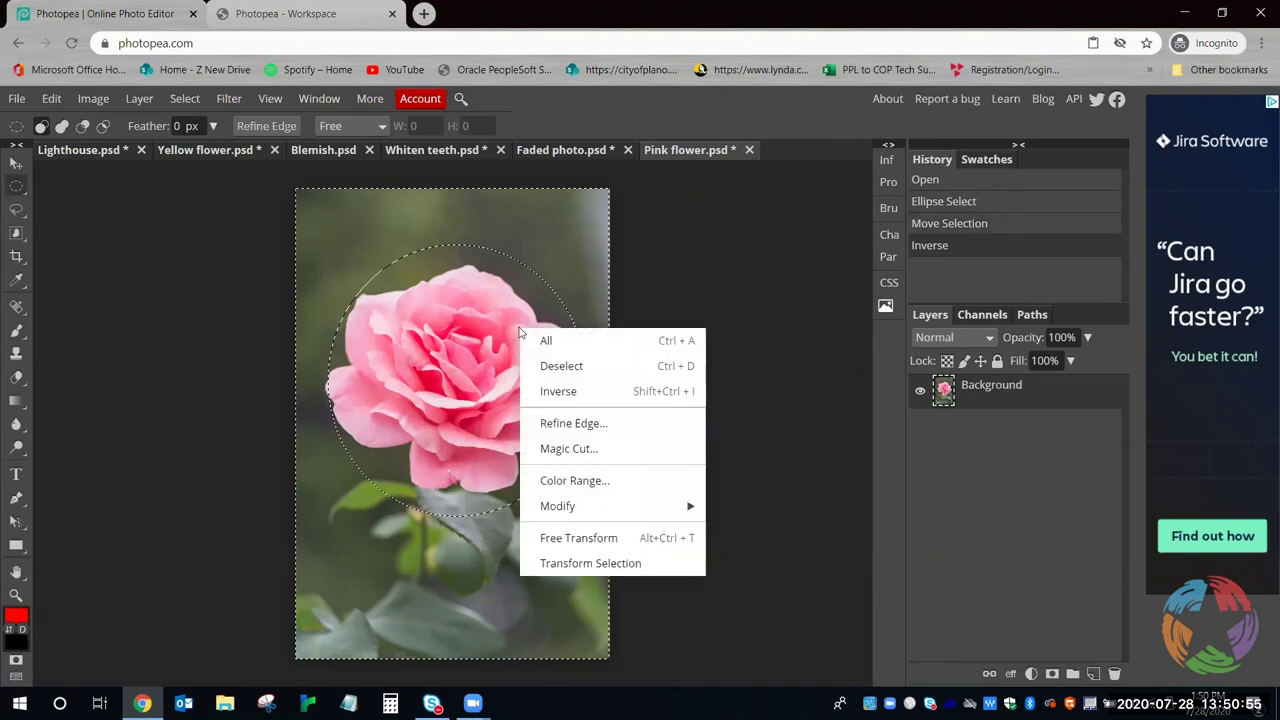
{"action": "mouse_move", "coordinate": [610, 507]}
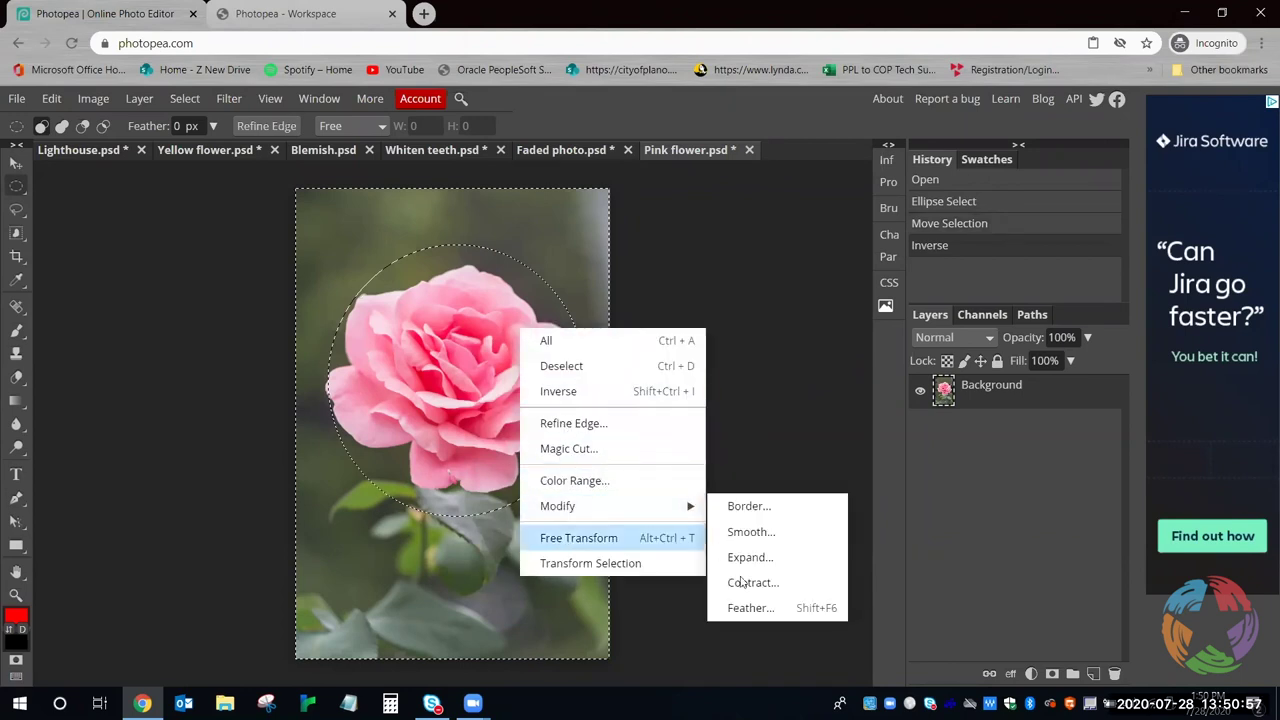
{"action": "left_click", "coordinate": [766, 606]}
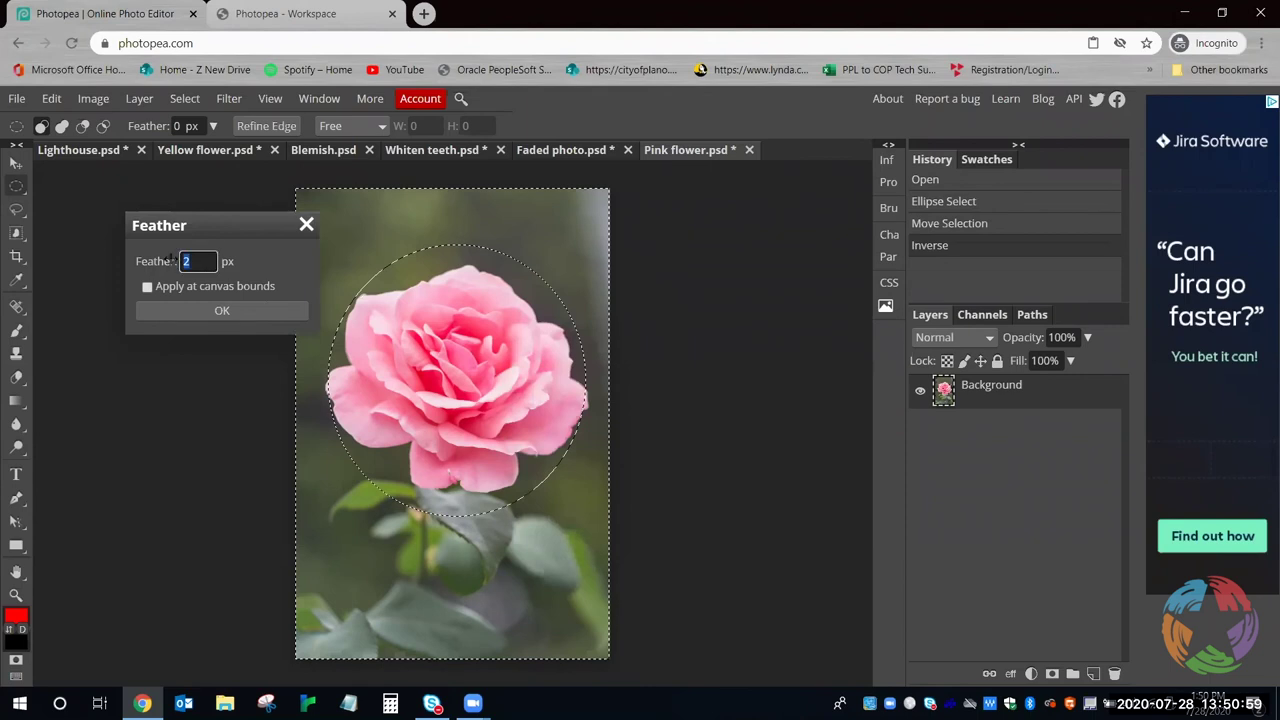
{"action": "double_click", "coordinate": [184, 261]}
{"action": "type", "text": "70"}
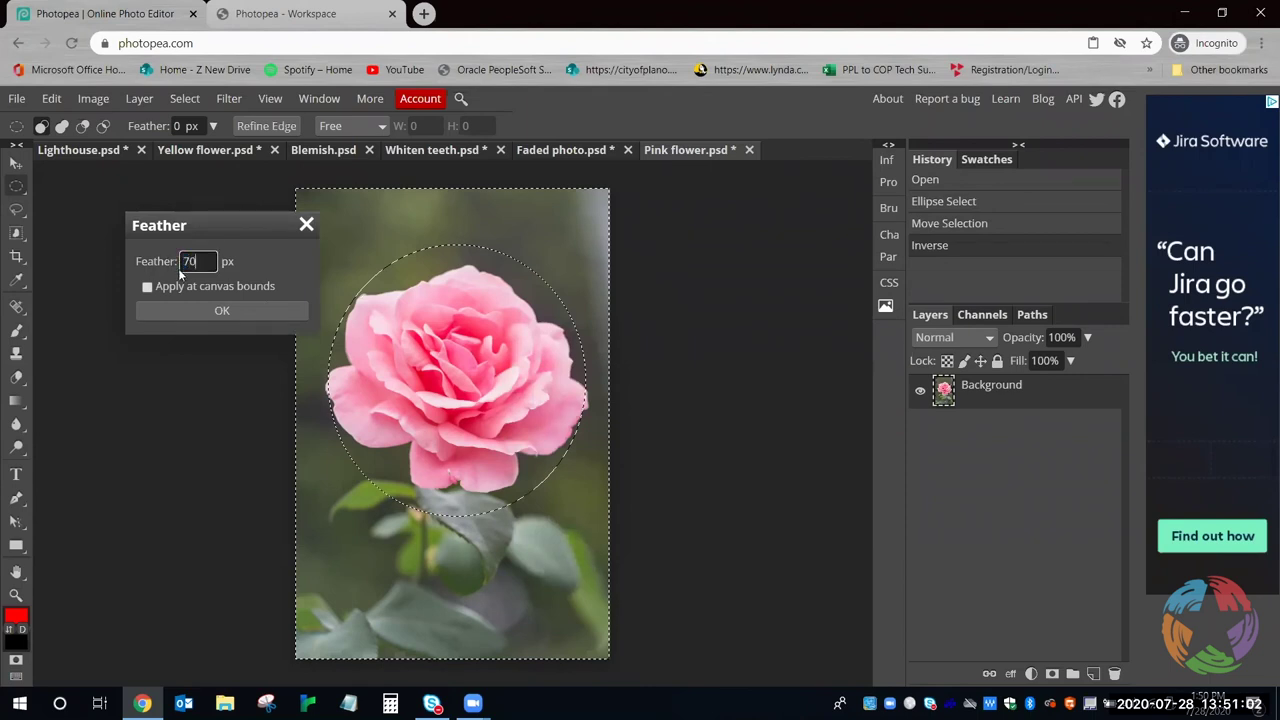
{"action": "left_click", "coordinate": [229, 311]}
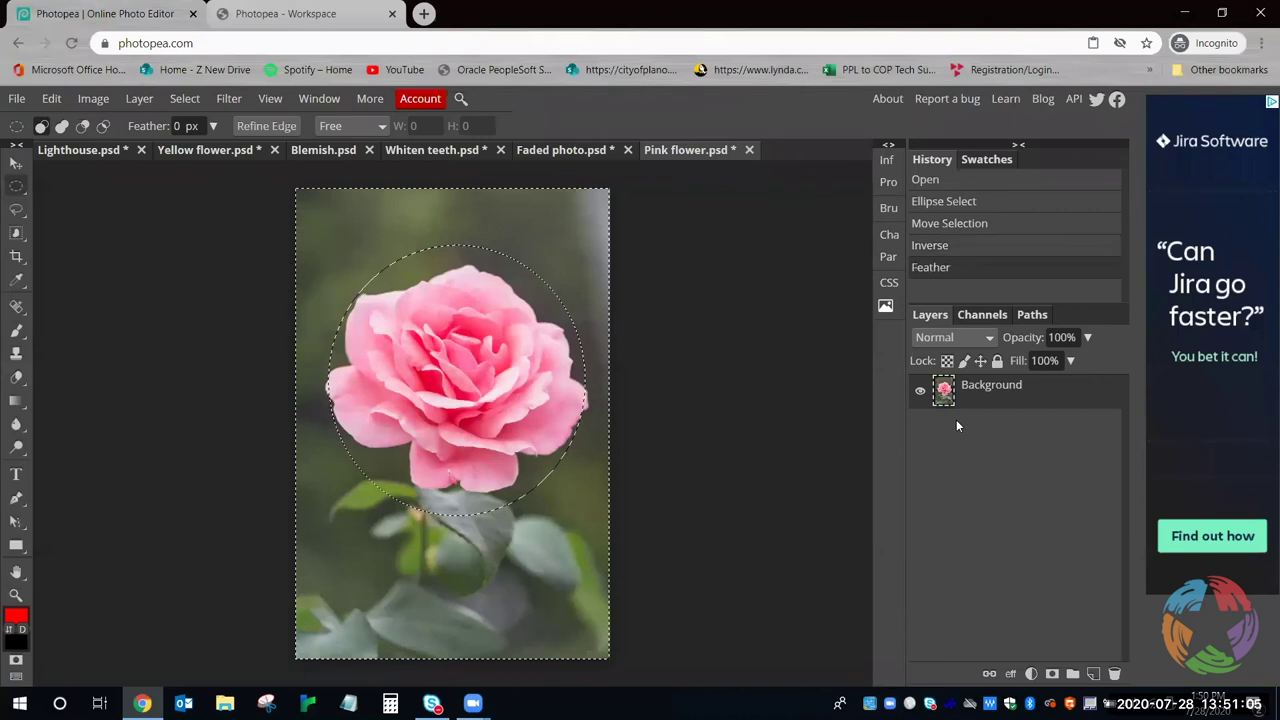
Add a Black & White adjustment layer for the area around the rose and clear the selection
{"action": "left_click", "coordinate": [1030, 673]}
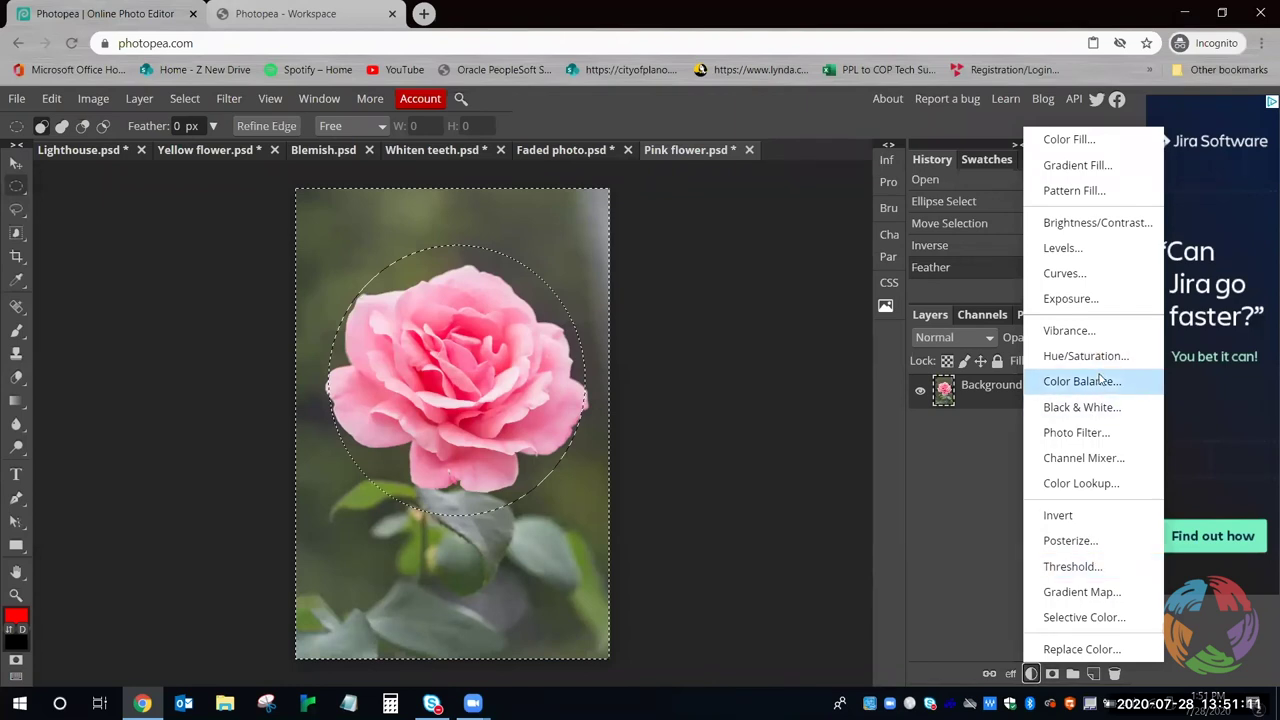
{"action": "left_click", "coordinate": [1090, 407]}
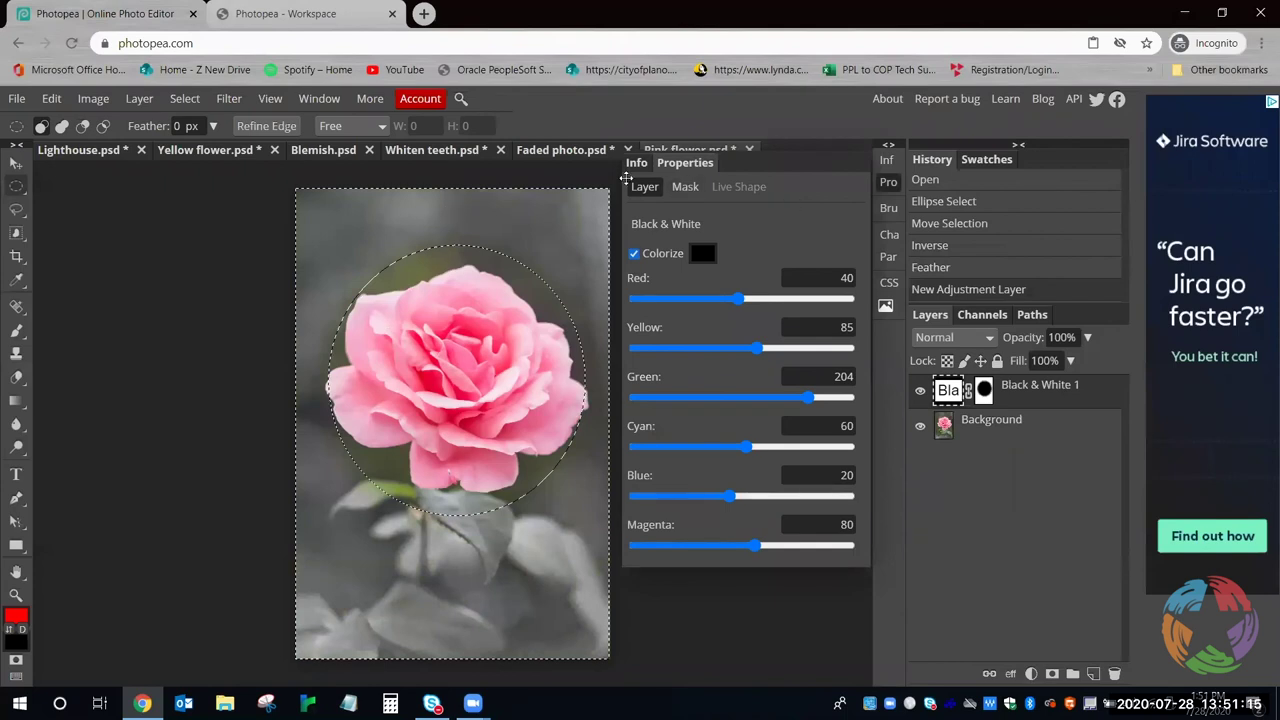
{"action": "left_click", "coordinate": [634, 254]}
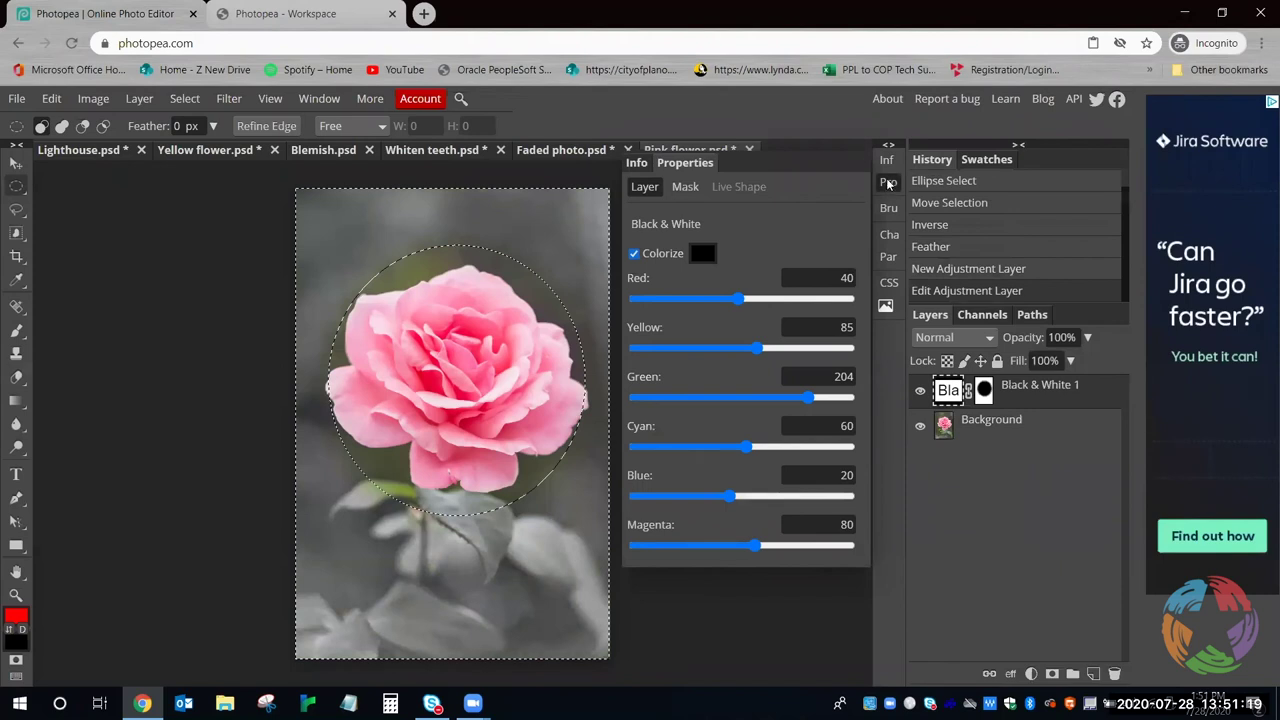
{"action": "left_click", "coordinate": [888, 185]}
{"action": "left_click", "coordinate": [576, 238]}
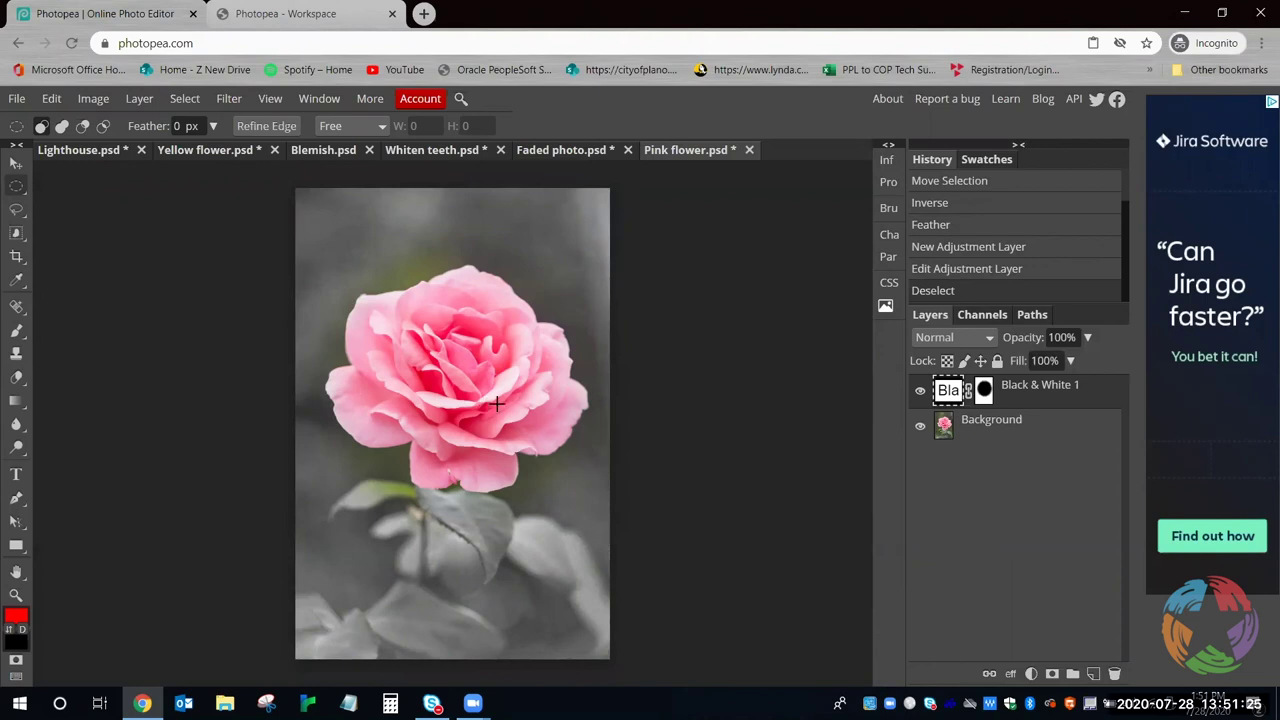
Compare the rose photo with and without the Black & White adjustment layer, leaving that layer hidden
{"action": "left_click", "coordinate": [920, 395]}
{"action": "left_click", "coordinate": [920, 395]}
{"action": "left_click", "coordinate": [920, 395]}
{"action": "left_click", "coordinate": [920, 395]}
{"action": "left_click", "coordinate": [920, 395]}
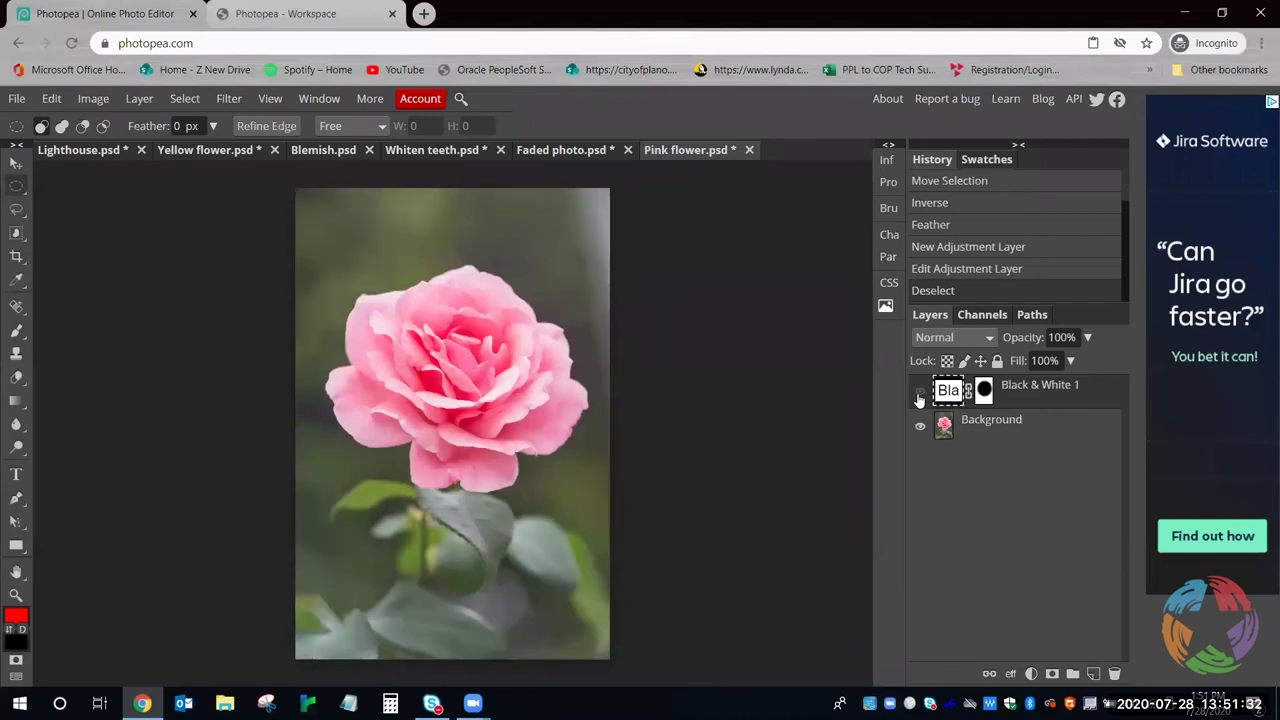
Open Yellow flower.jpg from the Photopea Example Photos folder
{"action": "left_click", "coordinate": [17, 100]}
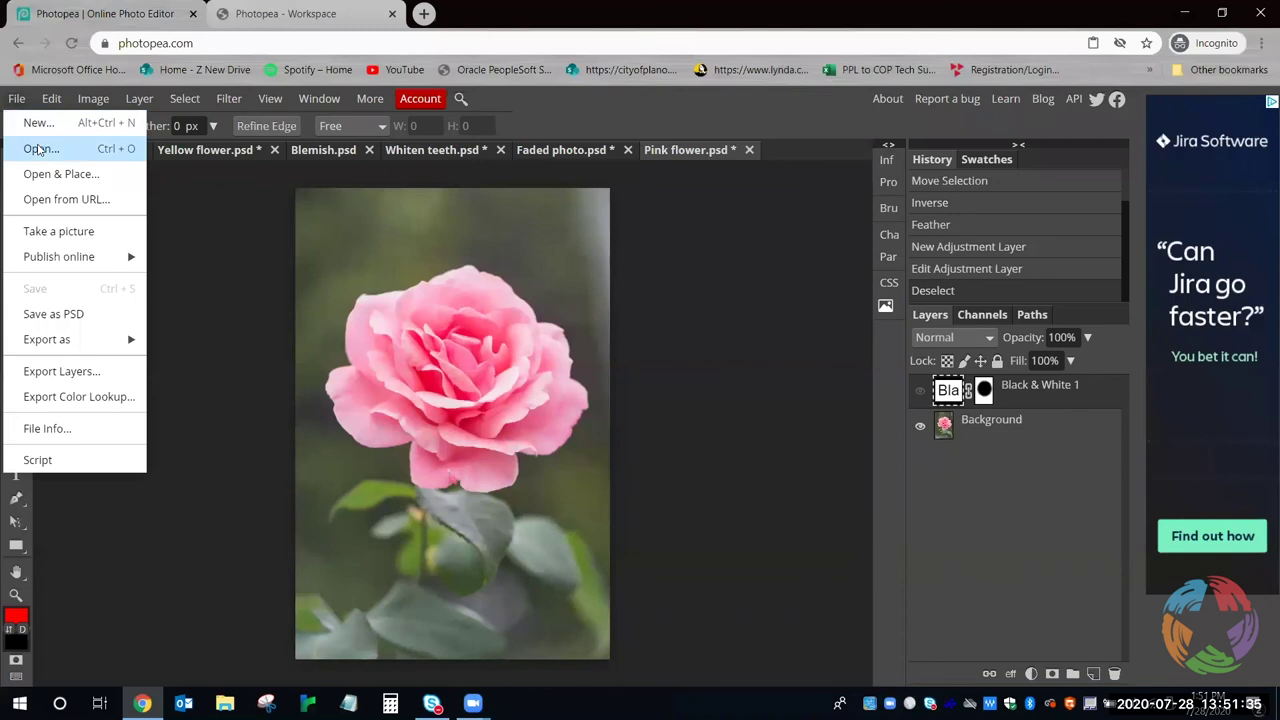
{"action": "left_click", "coordinate": [40, 149]}
{"action": "left_click", "coordinate": [830, 470]}
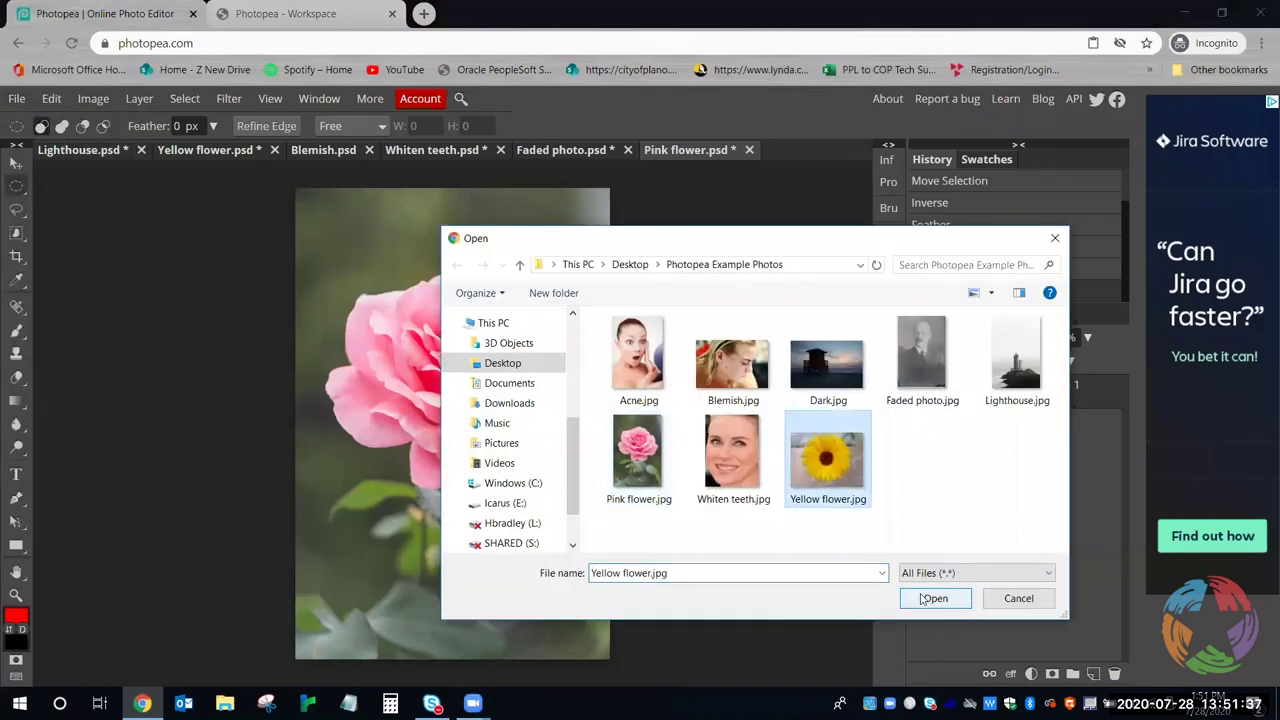
{"action": "left_click", "coordinate": [933, 598]}
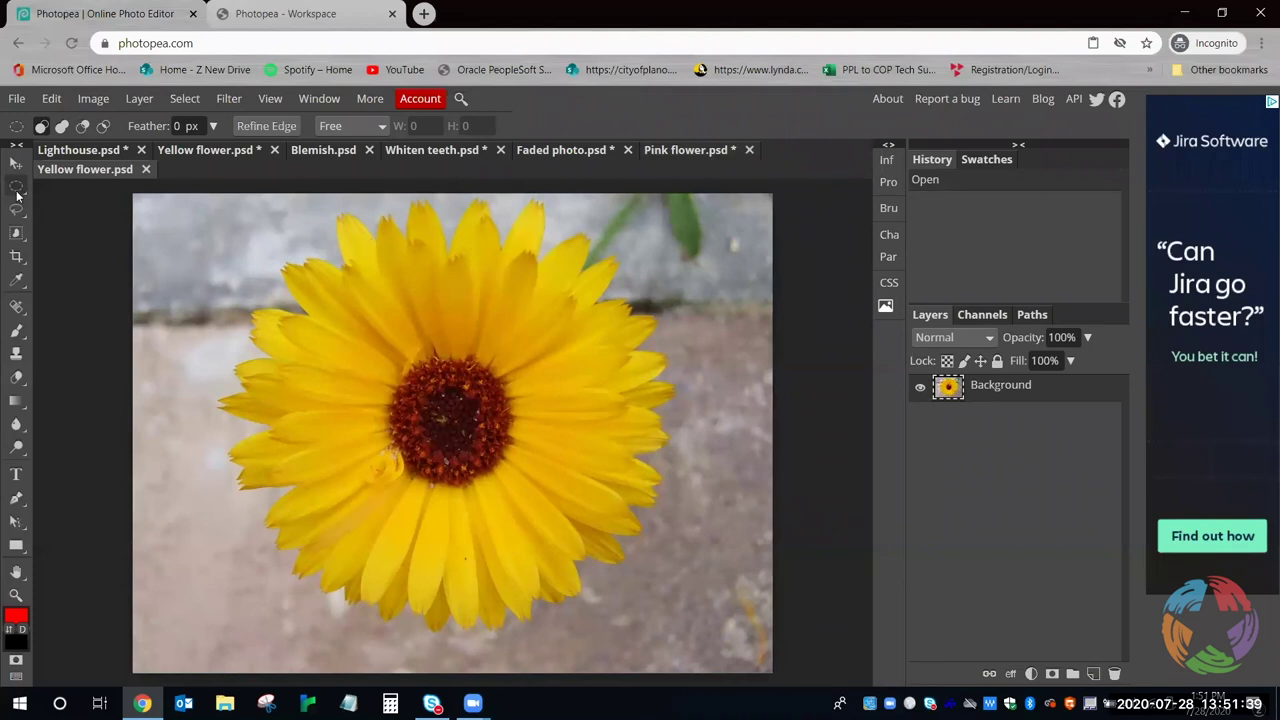
Draw an elliptical selection around the yellow flower's dark centre and inner petals, and invert it
{"action": "left_click_drag", "start_coordinate": [358, 321], "coordinate": [556, 522]}
{"action": "left_click_drag", "start_coordinate": [449, 409], "coordinate": [439, 404]}
{"action": "left_click_drag", "start_coordinate": [355, 298], "coordinate": [594, 540]}
{"action": "right_click", "coordinate": [472, 380]}
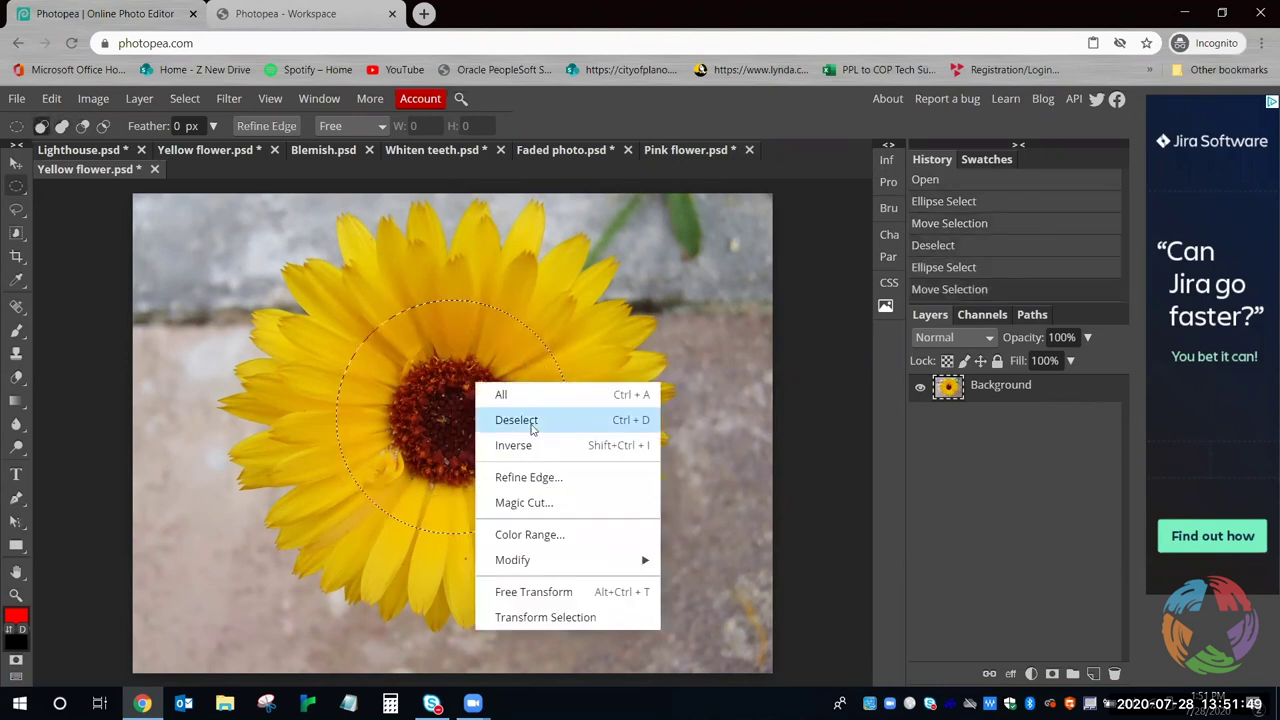
{"action": "left_click", "coordinate": [538, 445]}
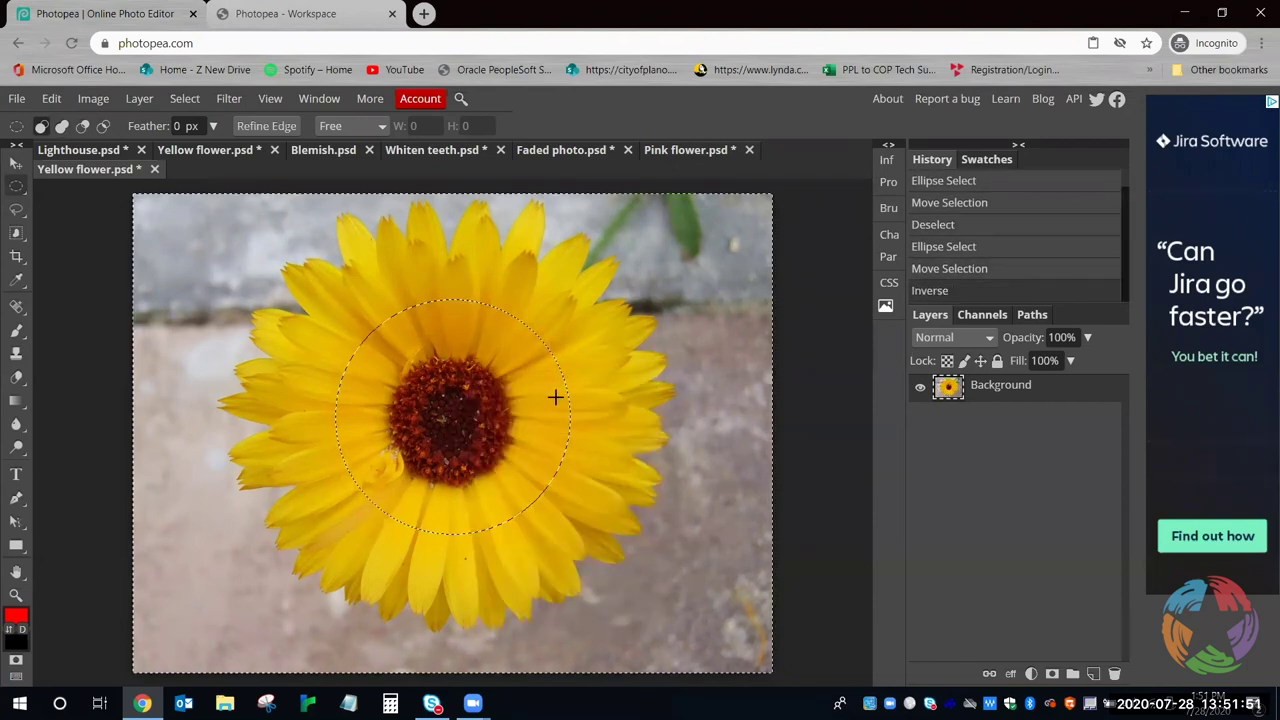
Feather the inverted selection around the yellow flower's centre by 70 px
{"action": "right_click", "coordinate": [527, 349]}
{"action": "mouse_move", "coordinate": [636, 538]}
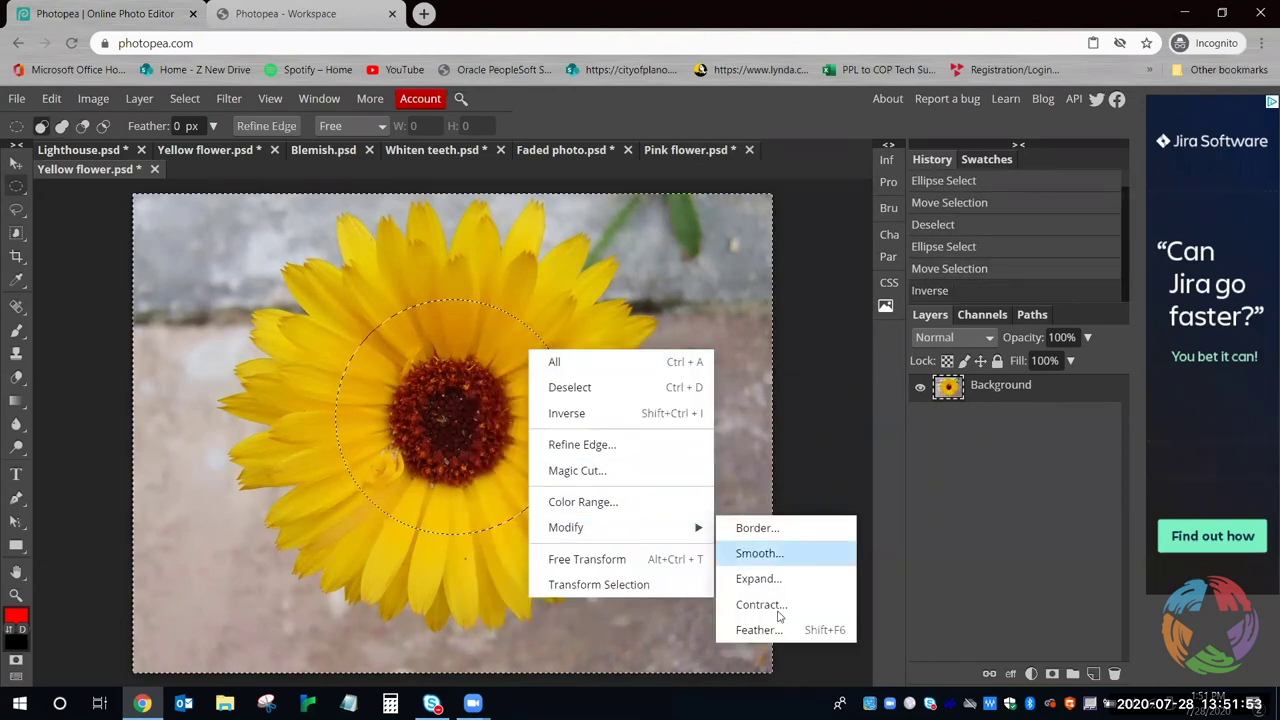
{"action": "left_click", "coordinate": [760, 630]}
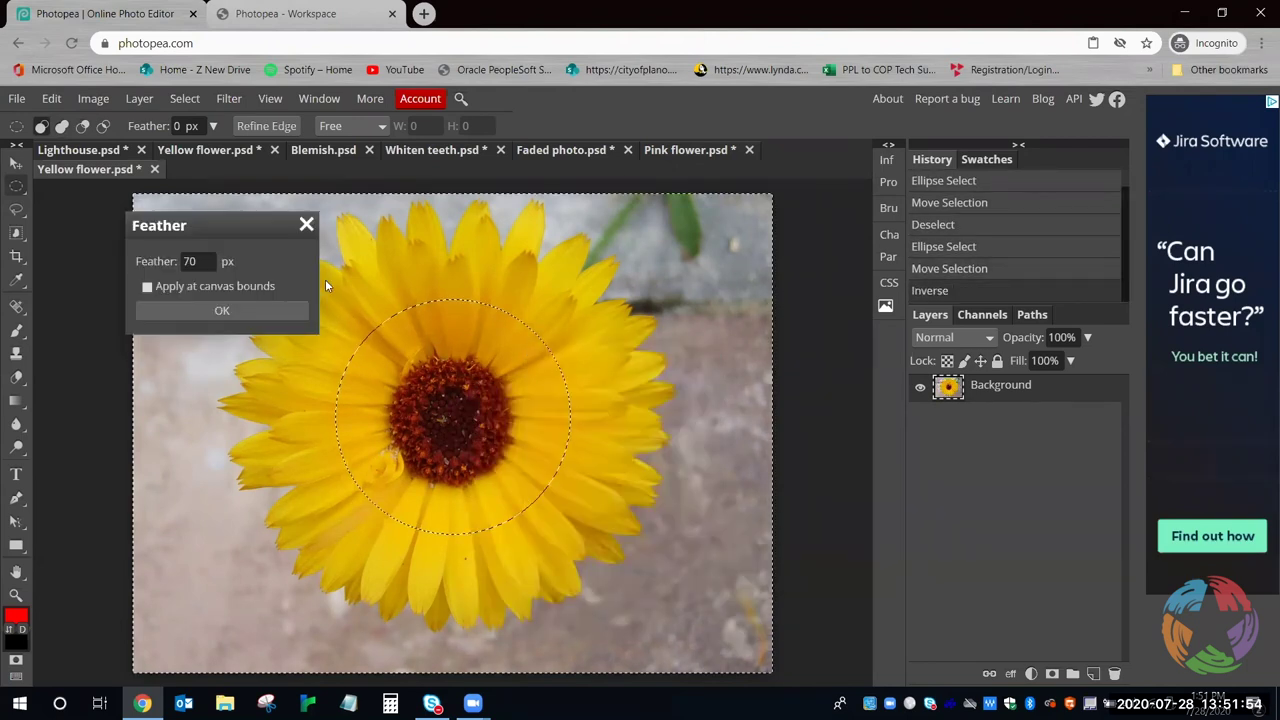
{"action": "left_click", "coordinate": [245, 312]}
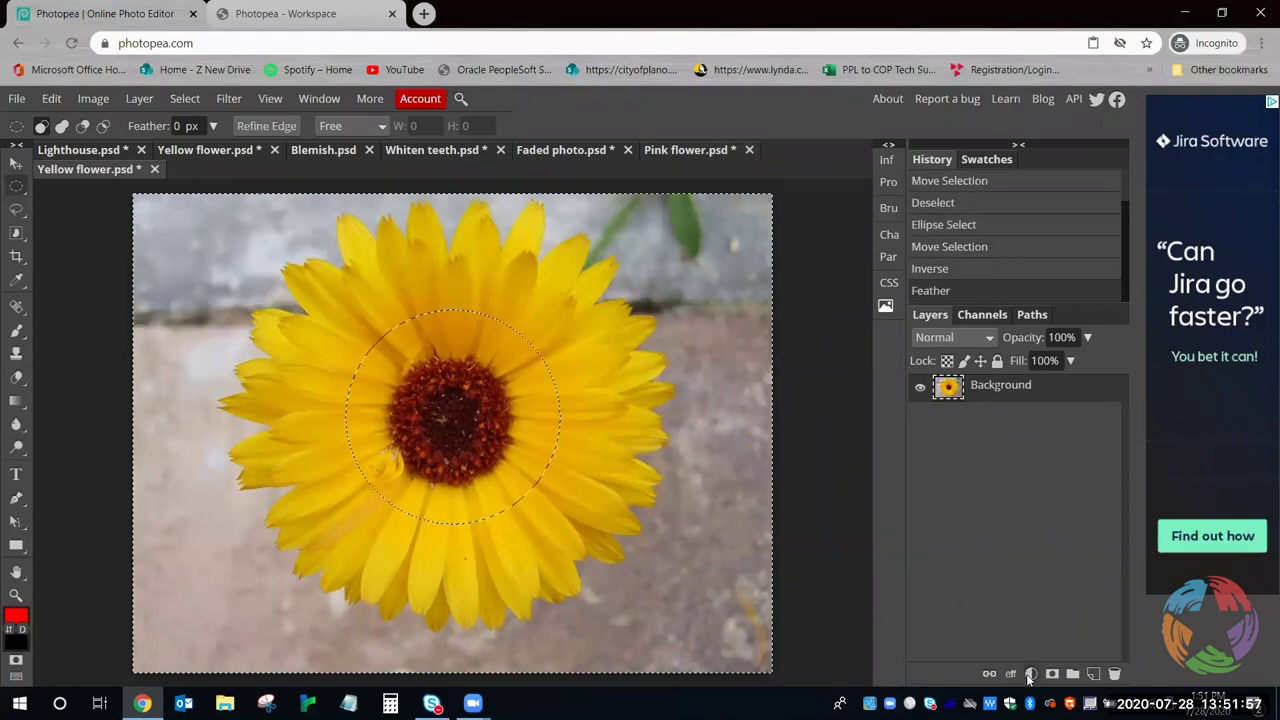
Add a Black & White adjustment layer outside the yellow flower's centre and clear the selection
{"action": "left_click", "coordinate": [1031, 675]}
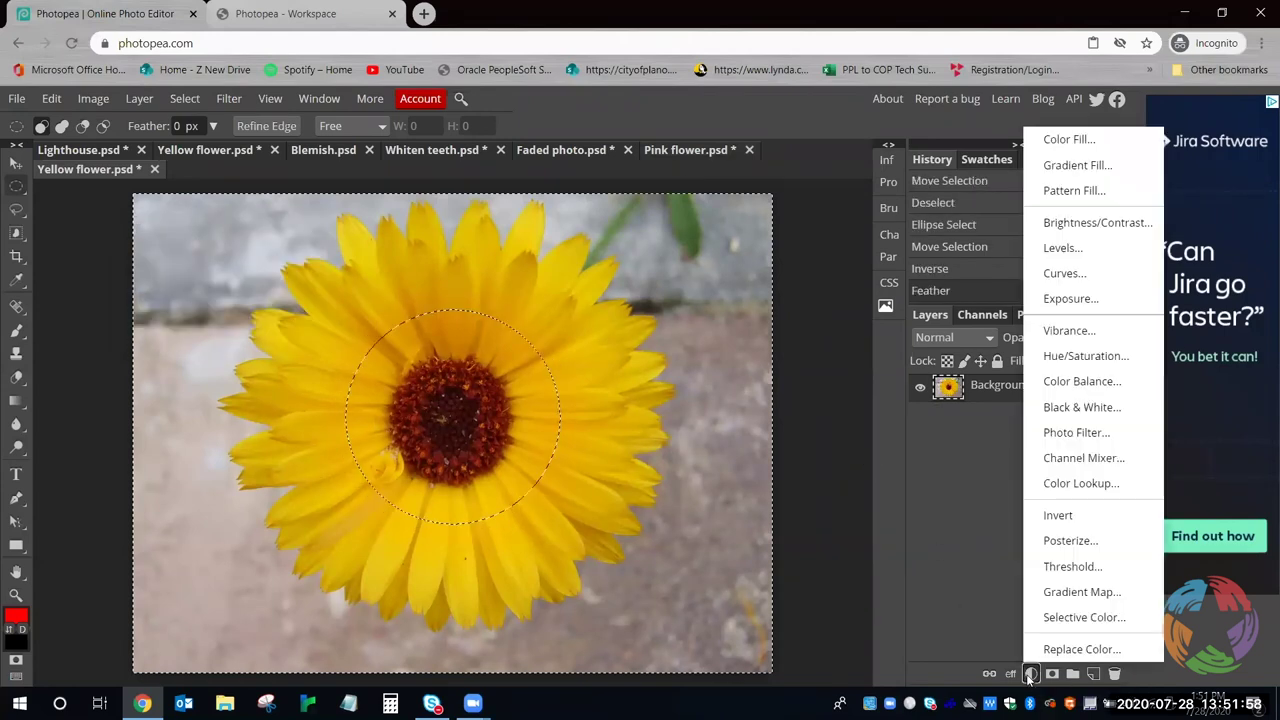
{"action": "left_click", "coordinate": [1068, 414]}
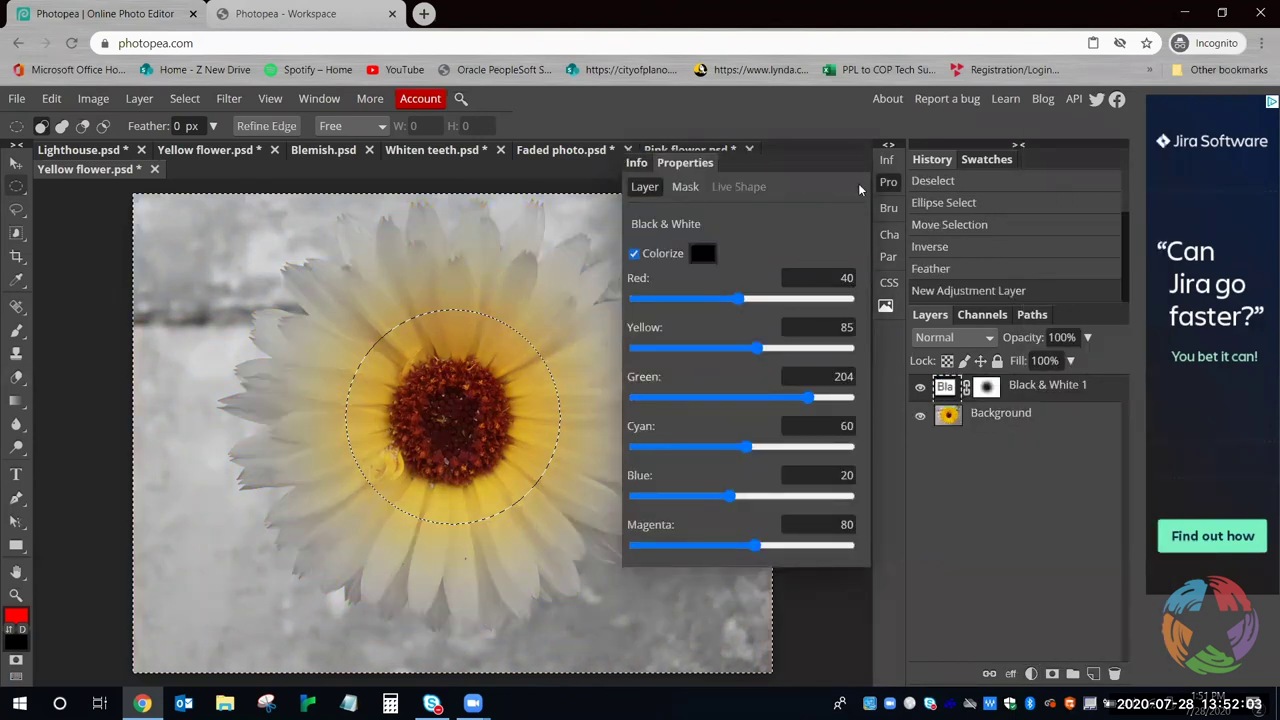
{"action": "key", "text": "ctrl+d"}
Compare the yellow flower with and without the Black & White adjustment layer, leaving that layer hidden
{"action": "left_click", "coordinate": [920, 389]}
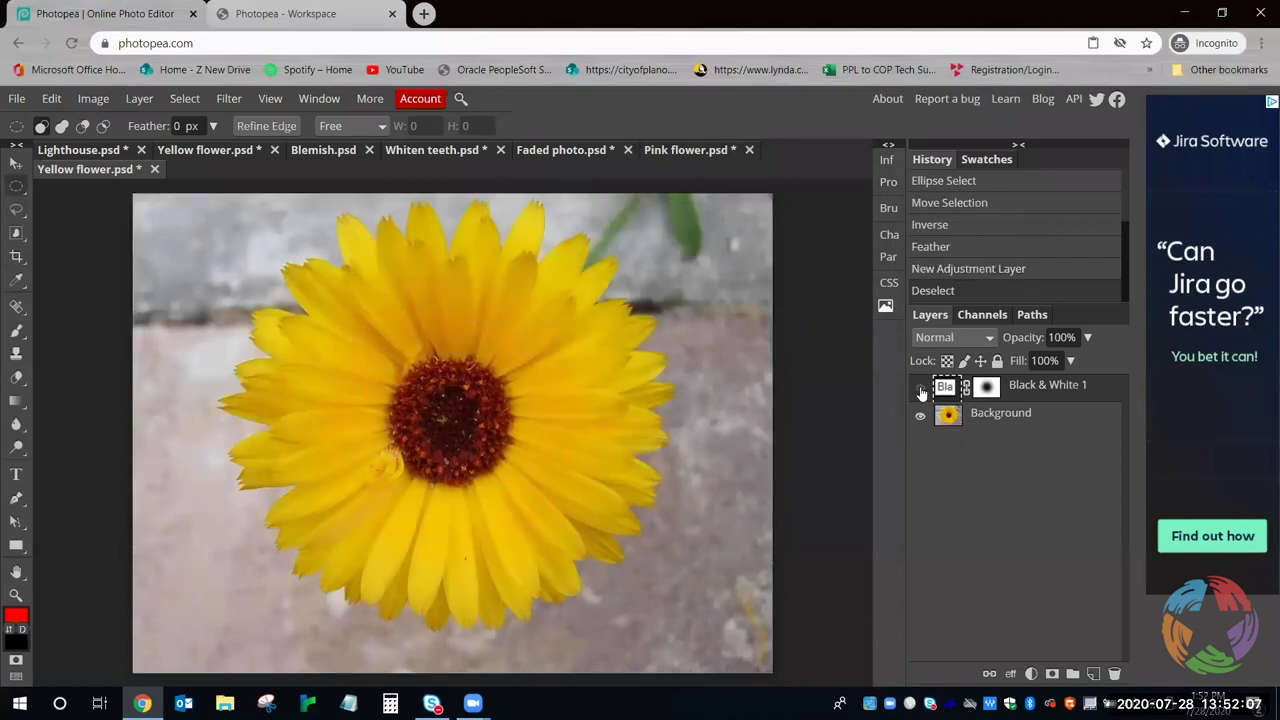
{"action": "left_click", "coordinate": [920, 389]}
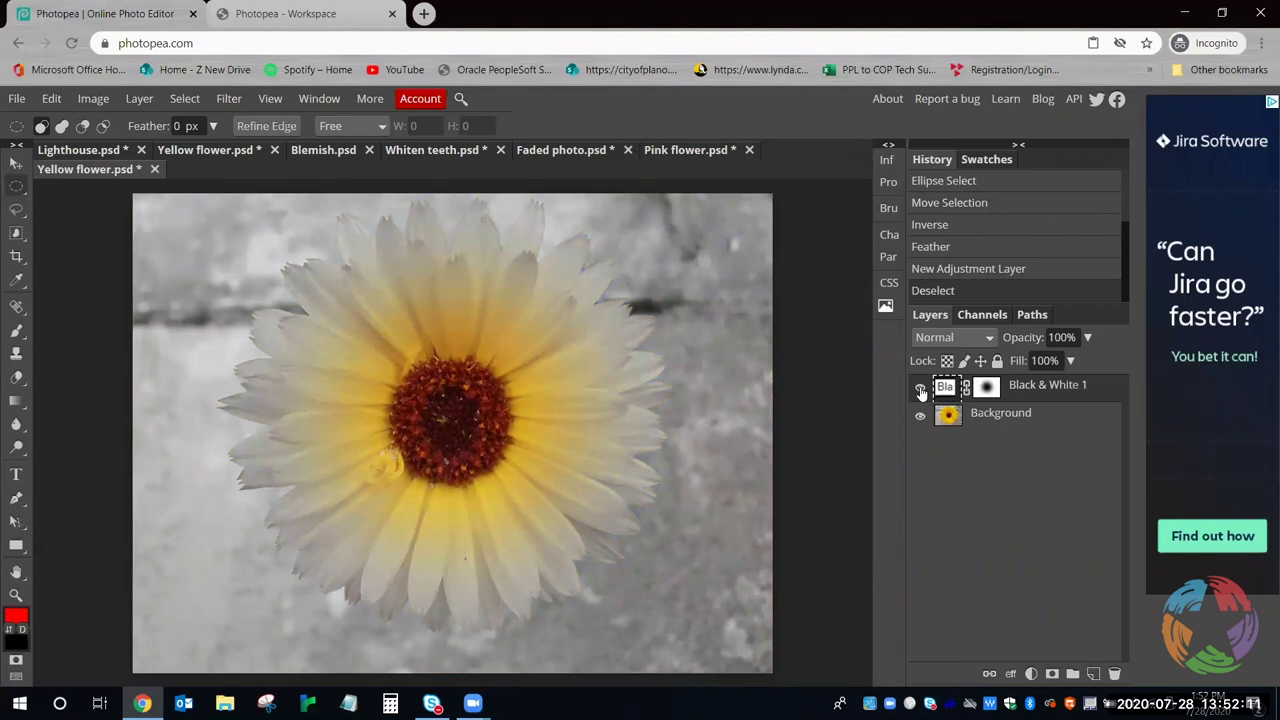
{"action": "left_click", "coordinate": [920, 389]}
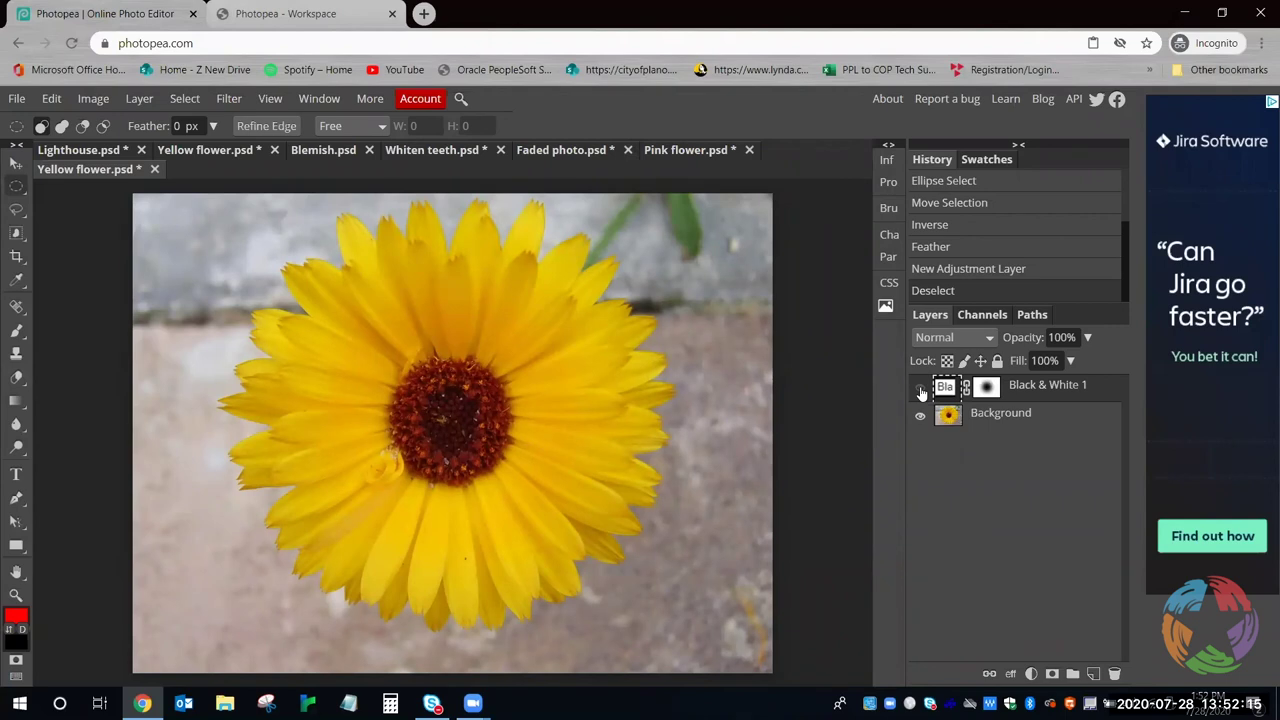
{"action": "left_click", "coordinate": [920, 389]}
{"action": "left_click", "coordinate": [920, 389]}
{"action": "left_click", "coordinate": [920, 389]}
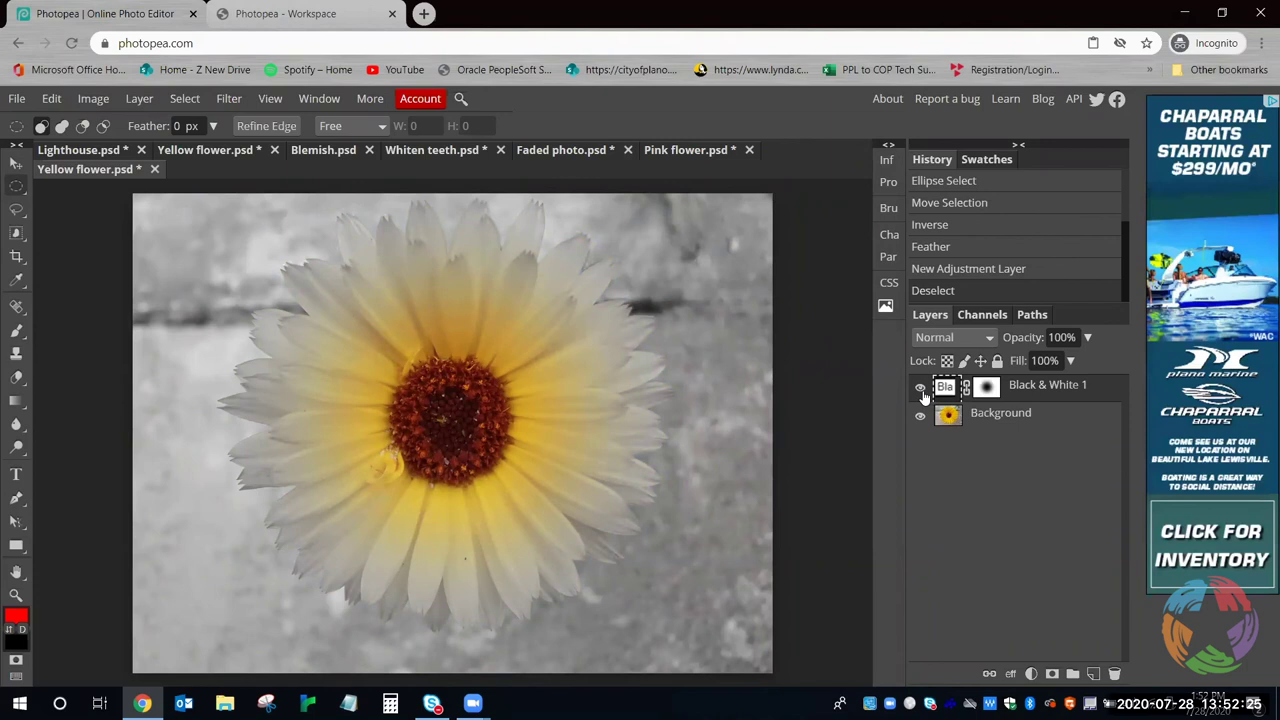
{"action": "left_click", "coordinate": [920, 389]}
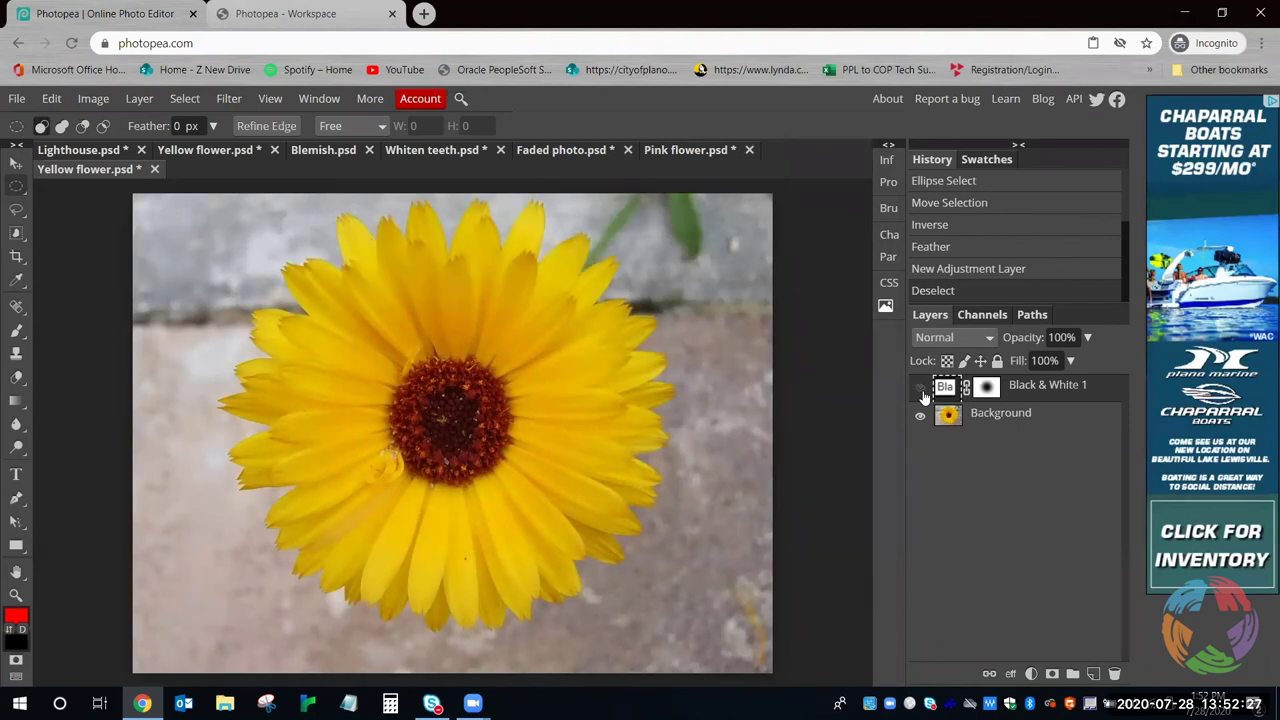
{"action": "left_click", "coordinate": [920, 389]}
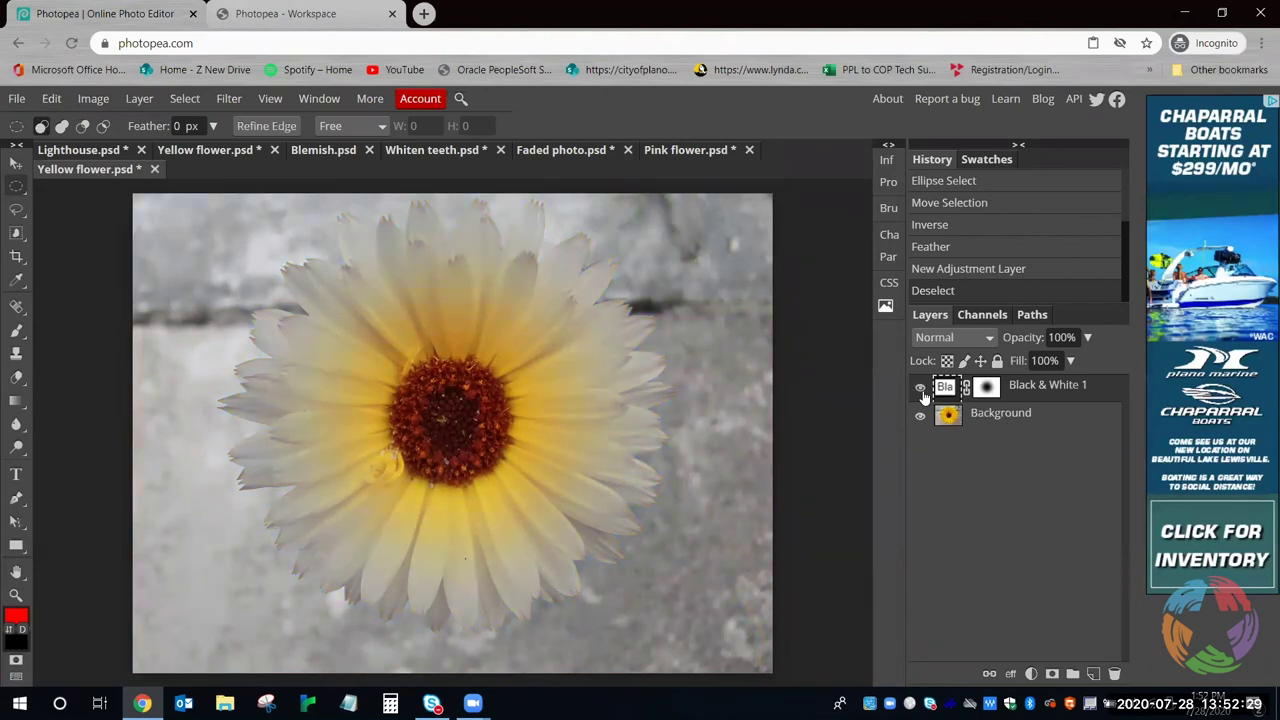
{"action": "left_click", "coordinate": [921, 390]}
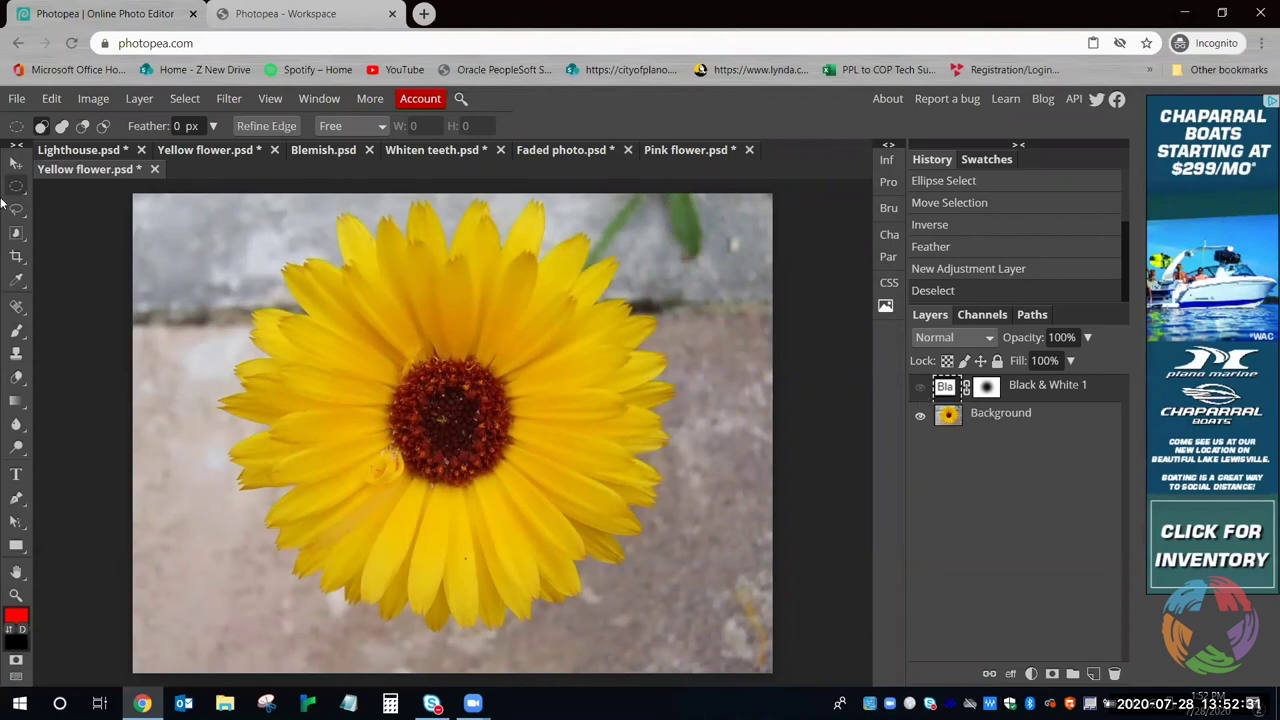
Draw a rectangular selection over the left half of the yellow flower photo
{"action": "right_click", "coordinate": [19, 190]}
{"action": "left_click", "coordinate": [160, 188]}
{"action": "left_click_drag", "start_coordinate": [138, 198], "coordinate": [450, 665]}
Feather the rectangular selection by 75 px
{"action": "right_click", "coordinate": [361, 437]}
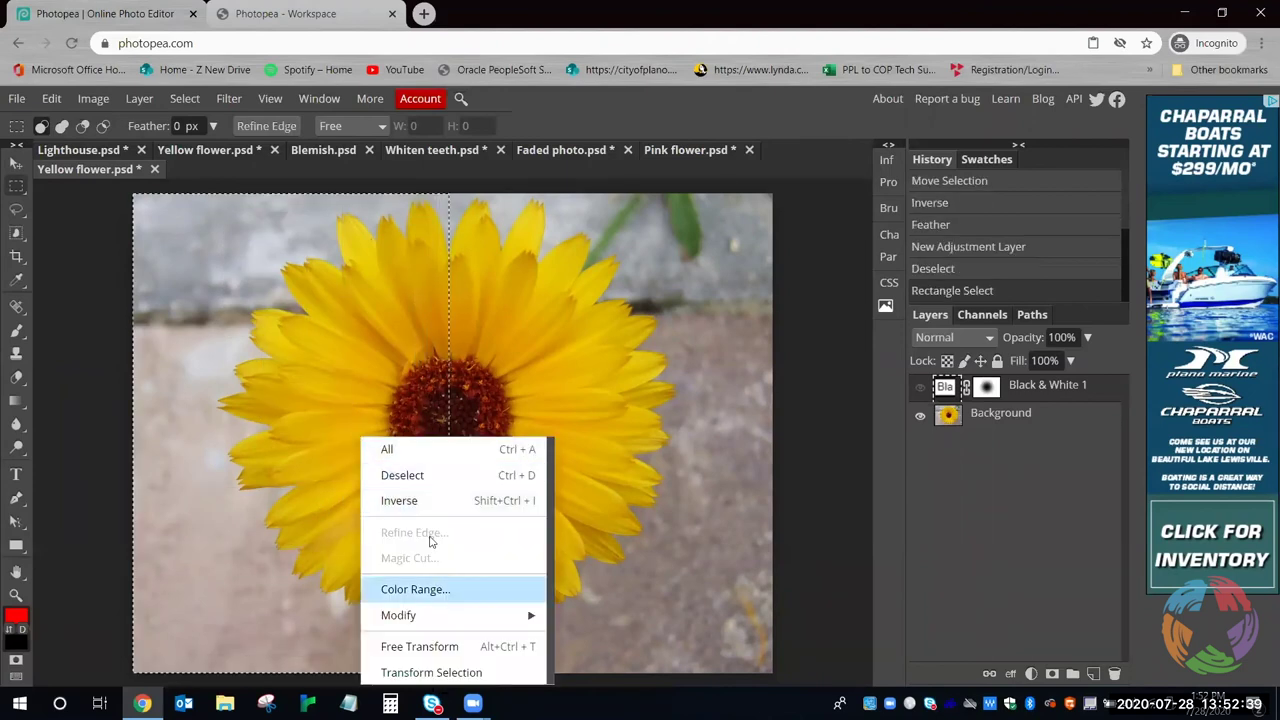
{"action": "mouse_move", "coordinate": [468, 618]}
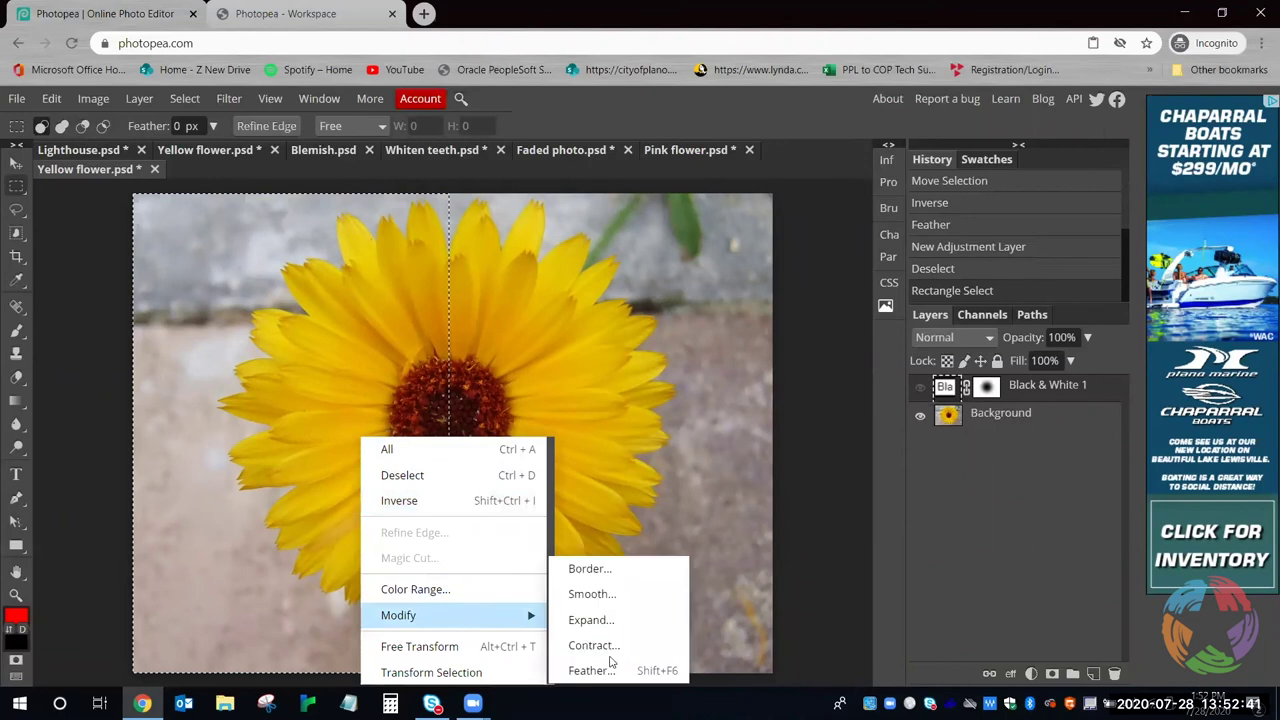
{"action": "left_click", "coordinate": [590, 670]}
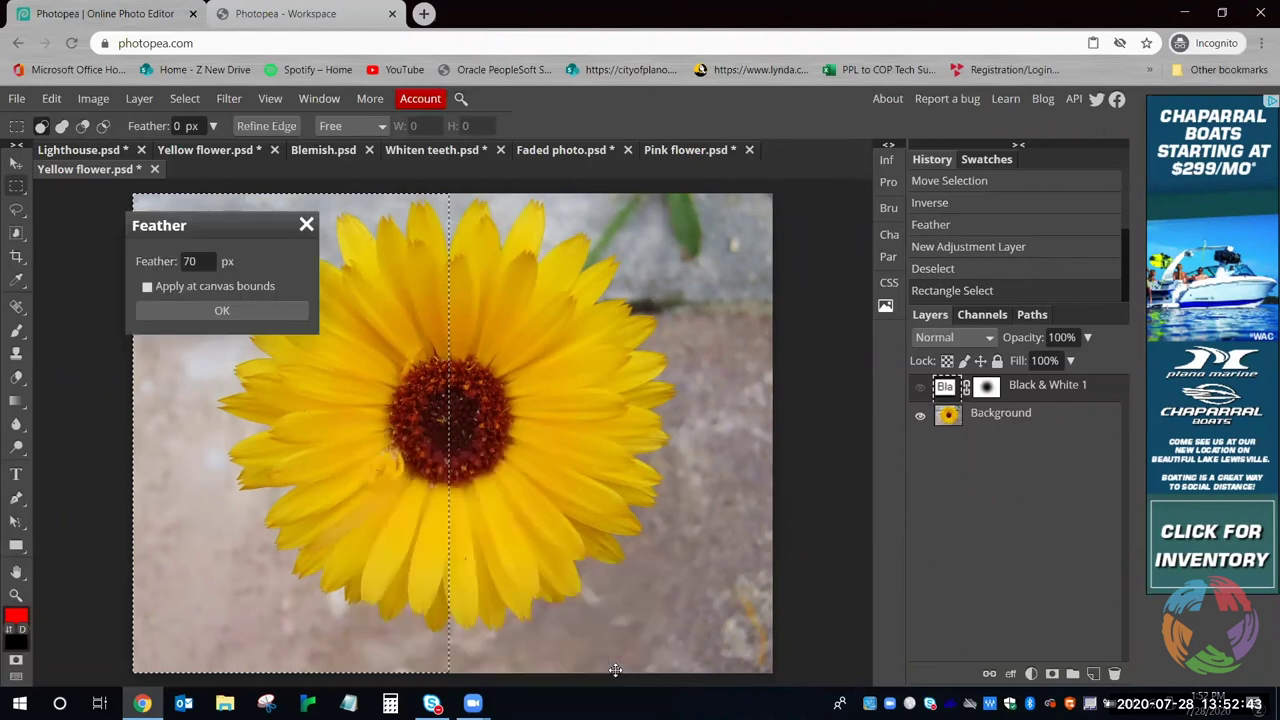
{"action": "left_click", "coordinate": [155, 257]}
{"action": "type", "text": "75"}
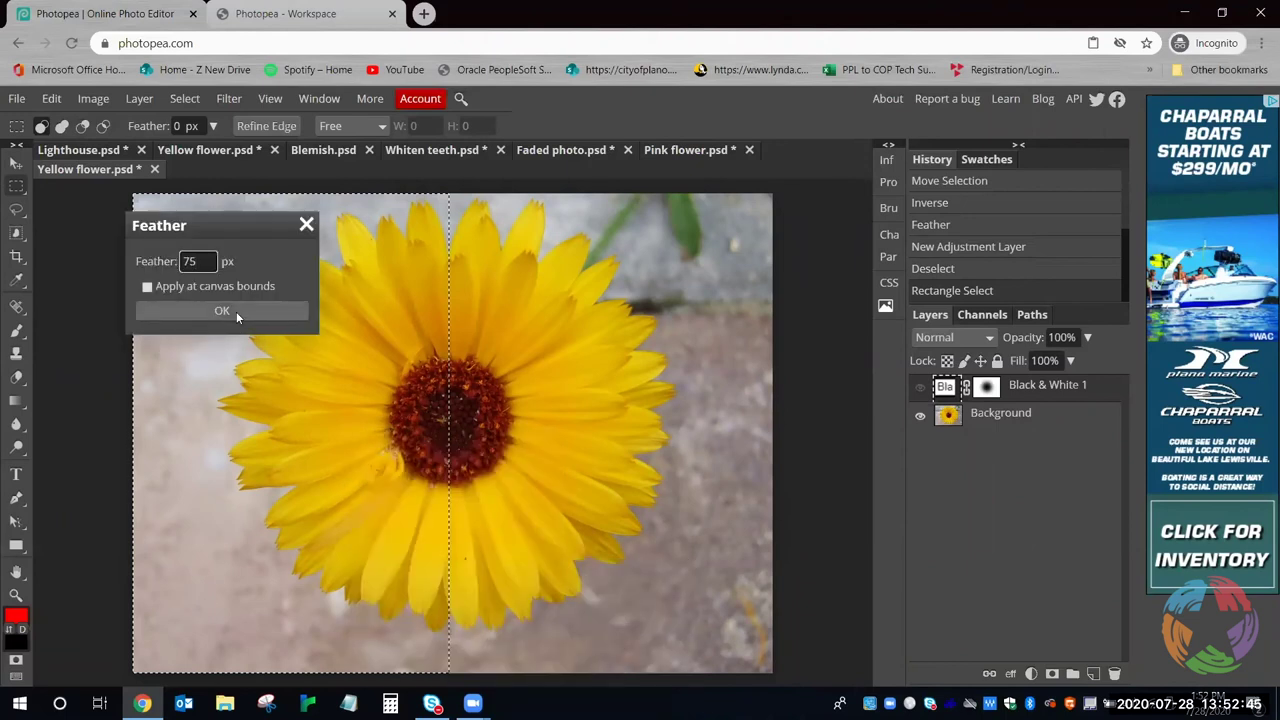
{"action": "left_click", "coordinate": [236, 311]}
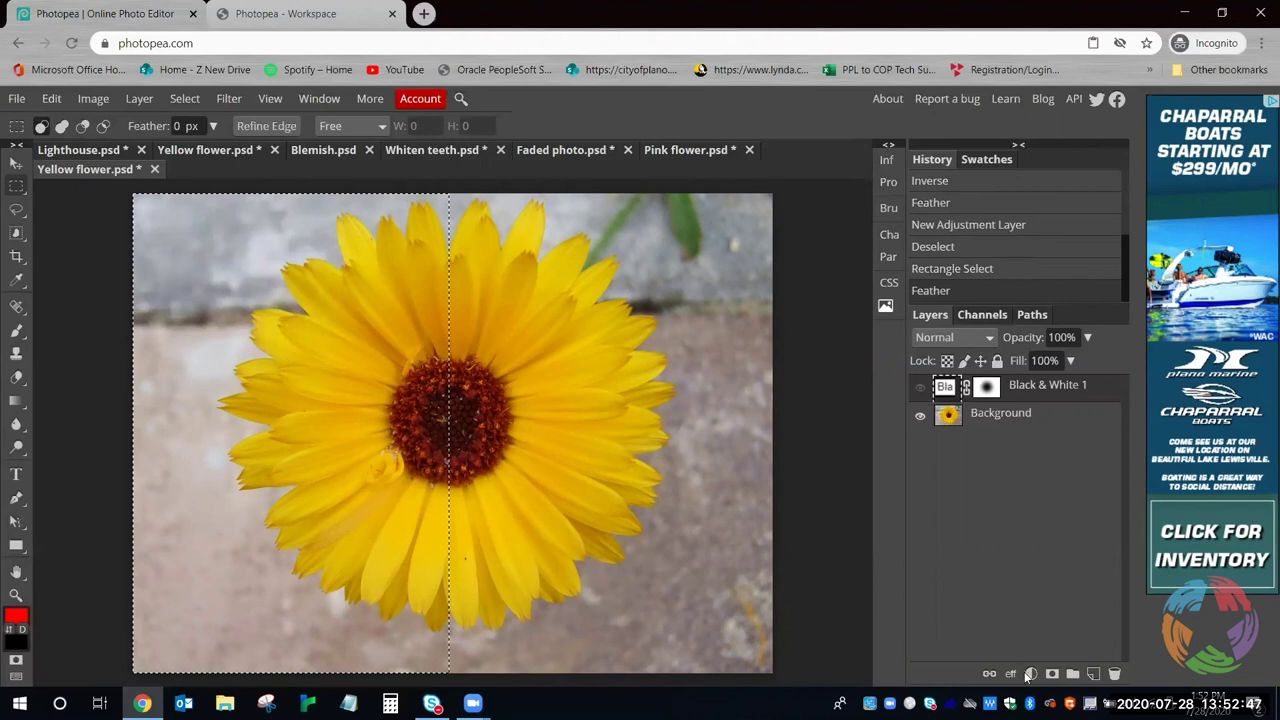
Add a Black & White adjustment layer to the feathered left half and clear the selection
{"action": "left_click", "coordinate": [1030, 674]}
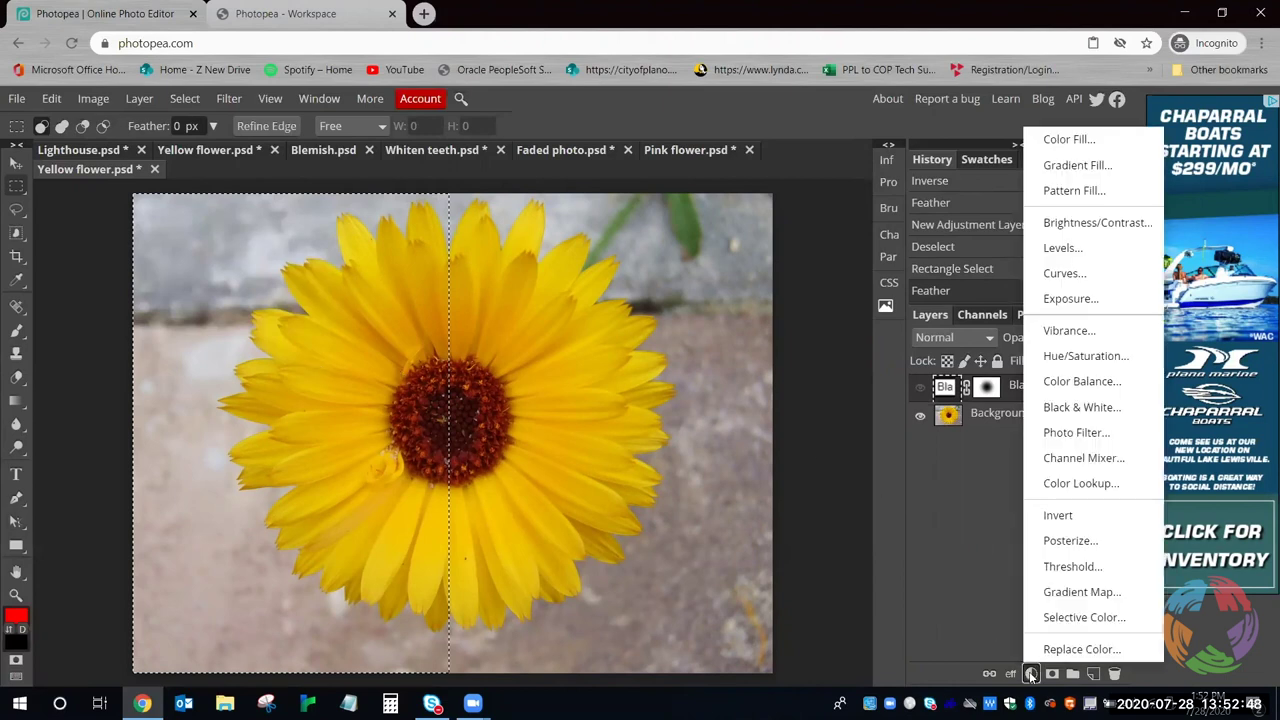
{"action": "left_click", "coordinate": [1082, 407]}
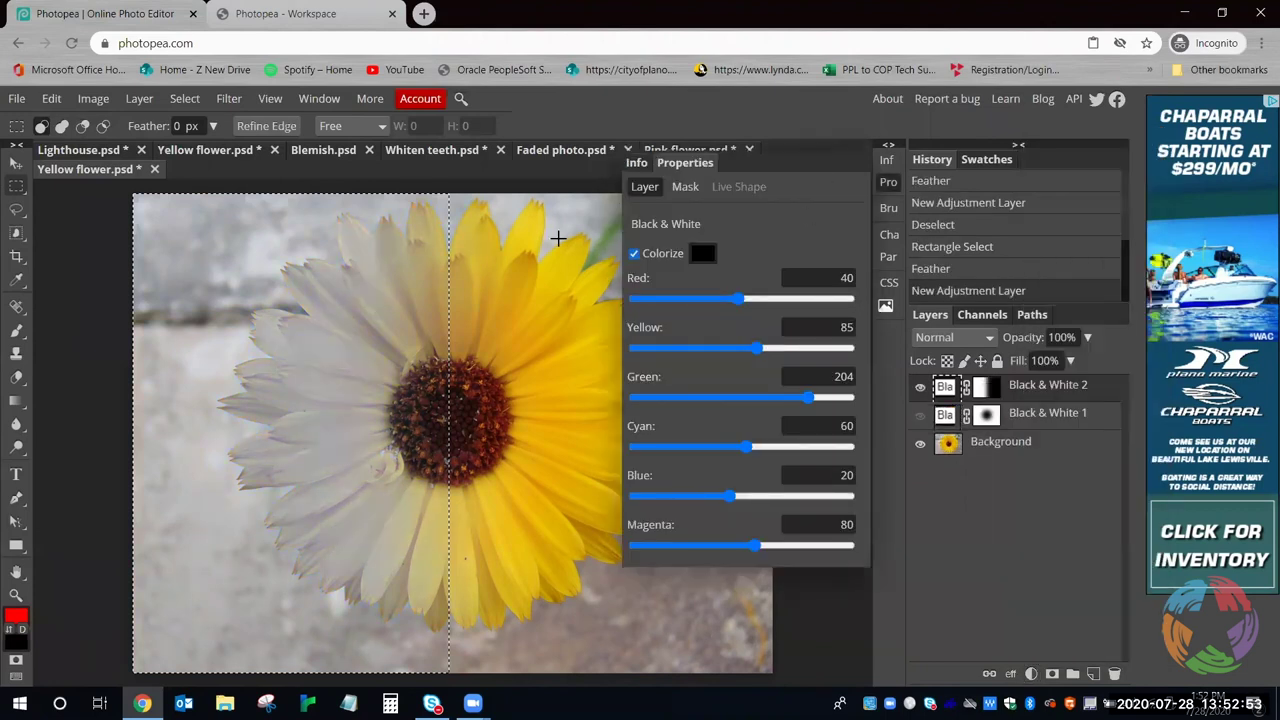
{"action": "key", "text": "ctrl+d"}
{"action": "left_click", "coordinate": [888, 182]}
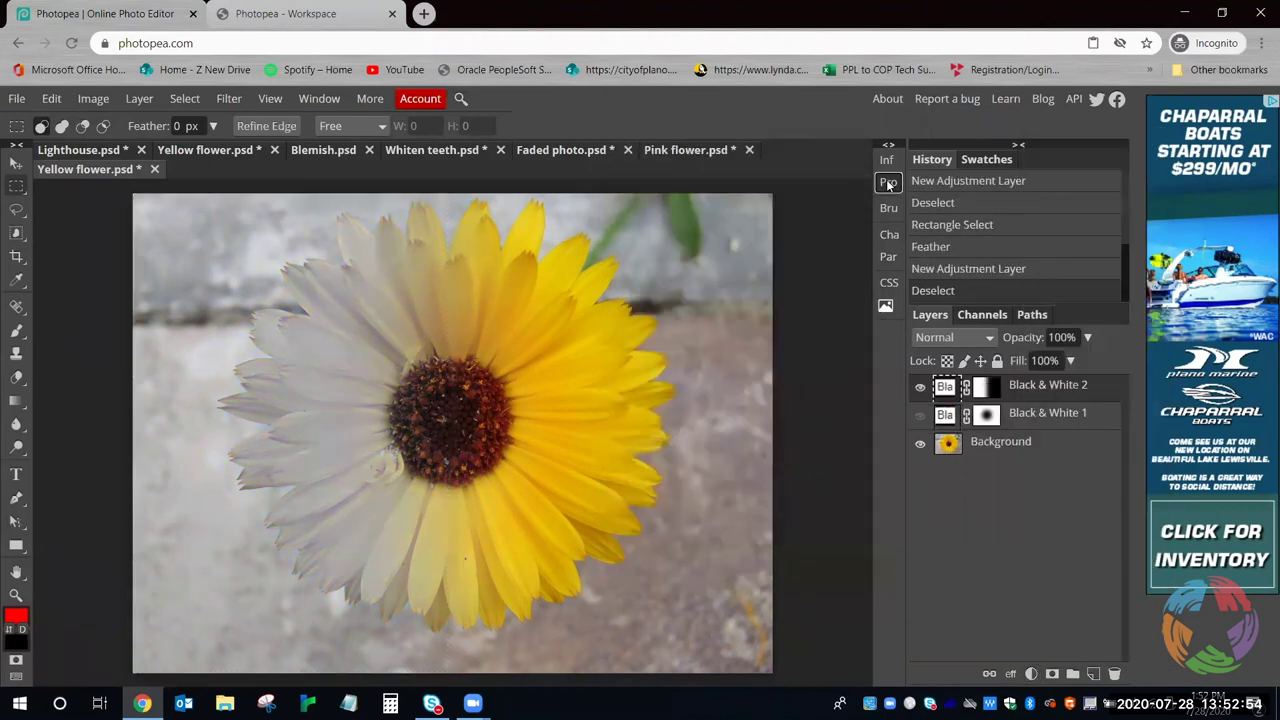
Hide the Black & White 2 layer and add another Black & White adjustment layer over an unfeathered rectangular selection of the left half
{"action": "left_click", "coordinate": [920, 388]}
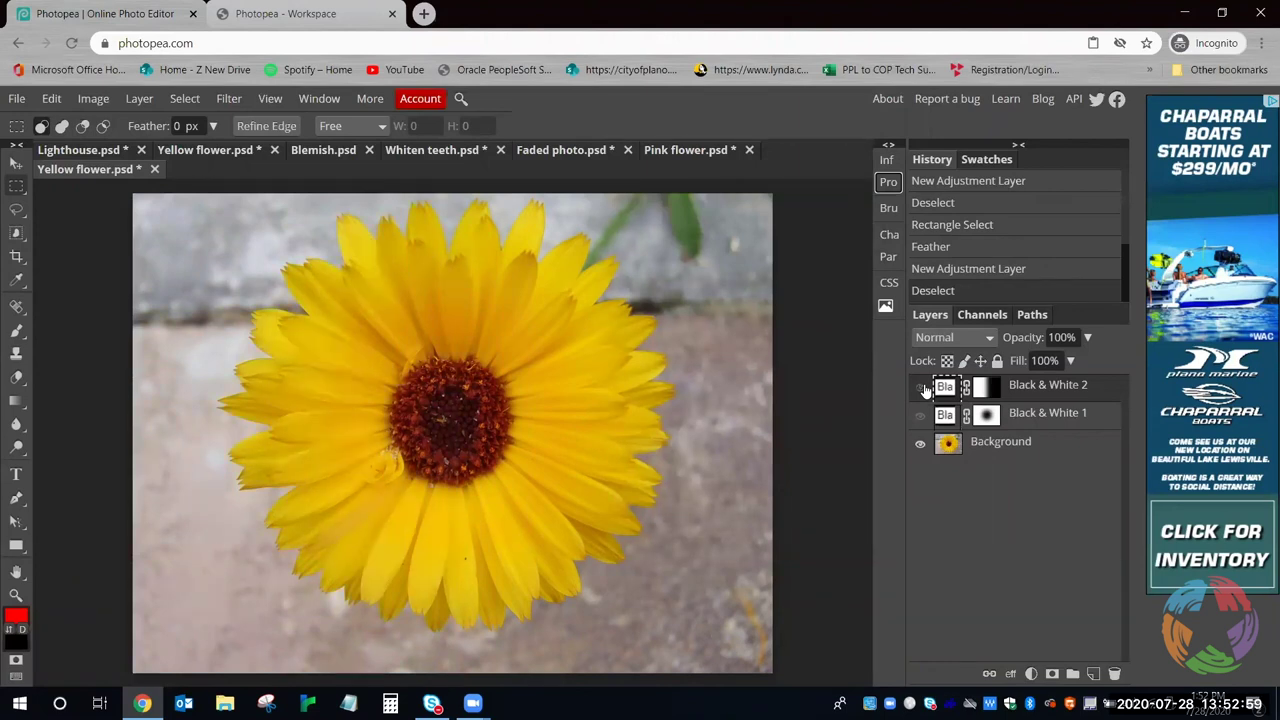
{"action": "left_click", "coordinate": [920, 388]}
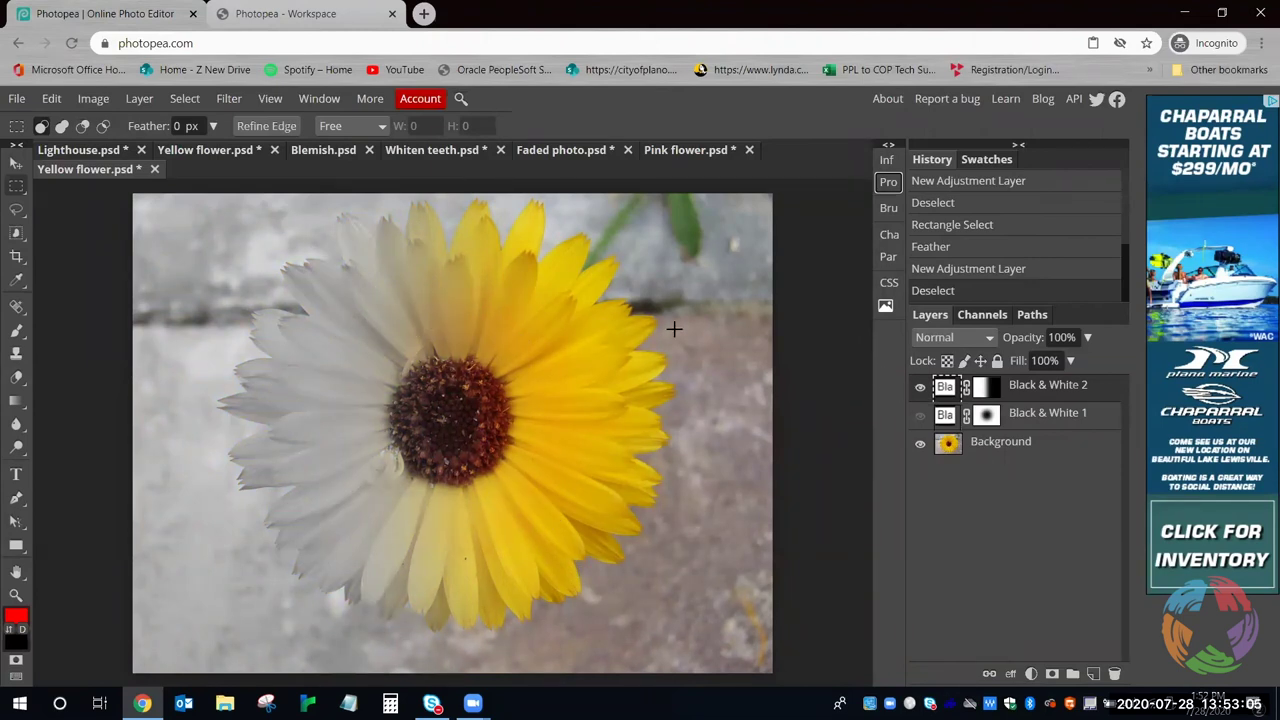
{"action": "left_click_drag", "start_coordinate": [135, 194], "coordinate": [446, 676]}
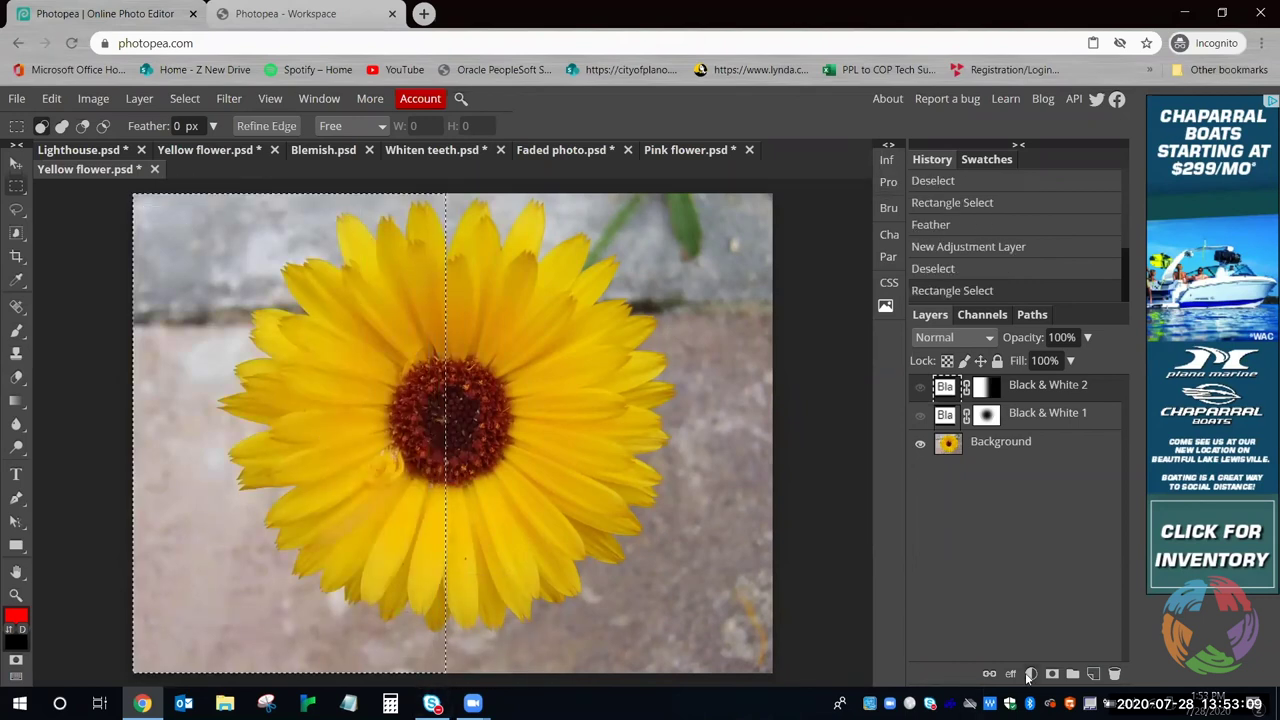
{"action": "left_click", "coordinate": [1031, 673]}
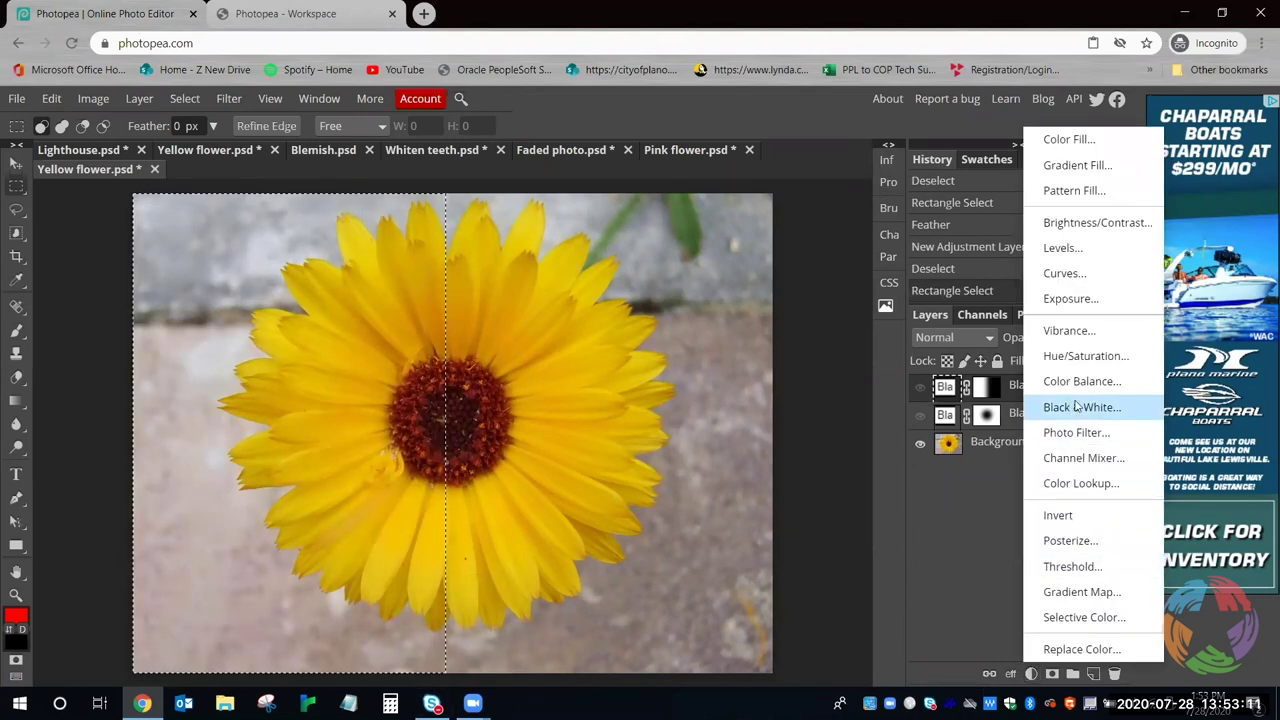
{"action": "left_click", "coordinate": [1076, 406]}
{"action": "left_click", "coordinate": [883, 184]}
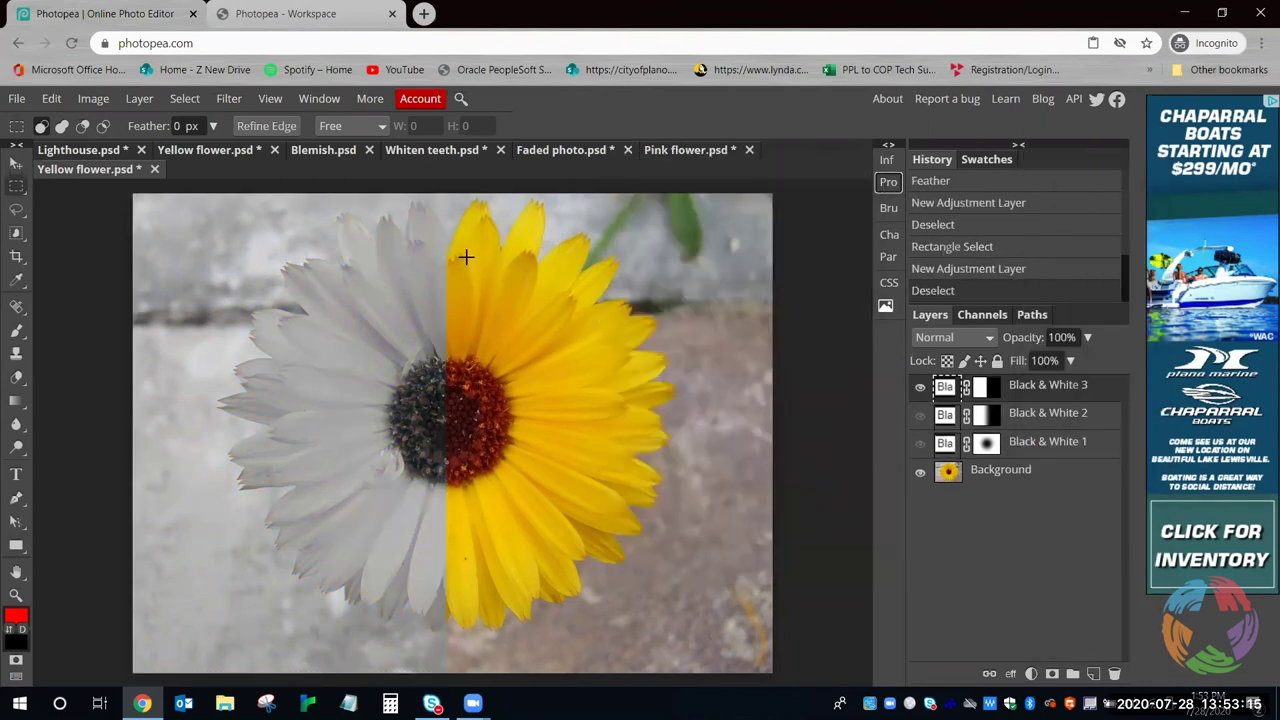
Compare the unfeathered Black & White 3 effect with the feathered Black & White 2 effect by alternating their visibility
{"action": "left_click", "coordinate": [920, 390]}
{"action": "left_click", "coordinate": [920, 416]}
{"action": "left_click", "coordinate": [920, 388]}
{"action": "left_click", "coordinate": [920, 388]}
{"action": "left_click", "coordinate": [920, 415]}
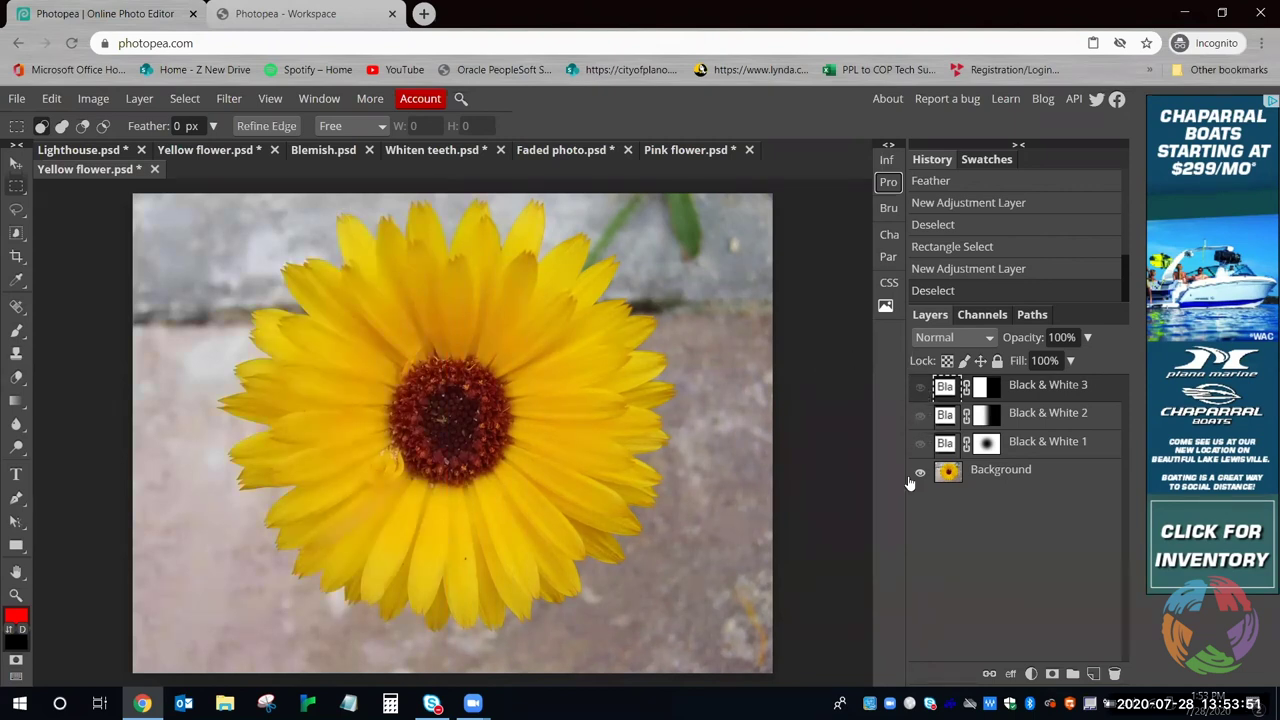
{"action": "left_click", "coordinate": [920, 388]}
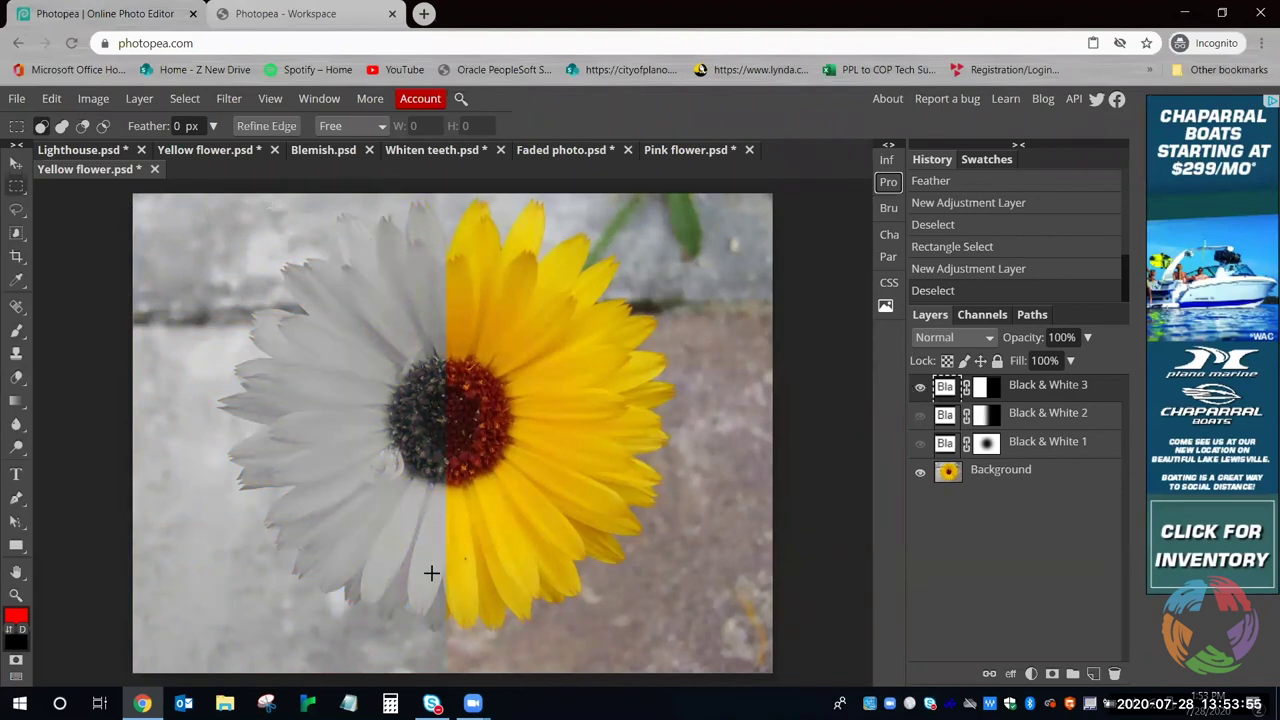
Examine the dividing edge of the unfeathered Black & White 3 effect up close near the flower's centre
{"action": "key", "text": "z"}
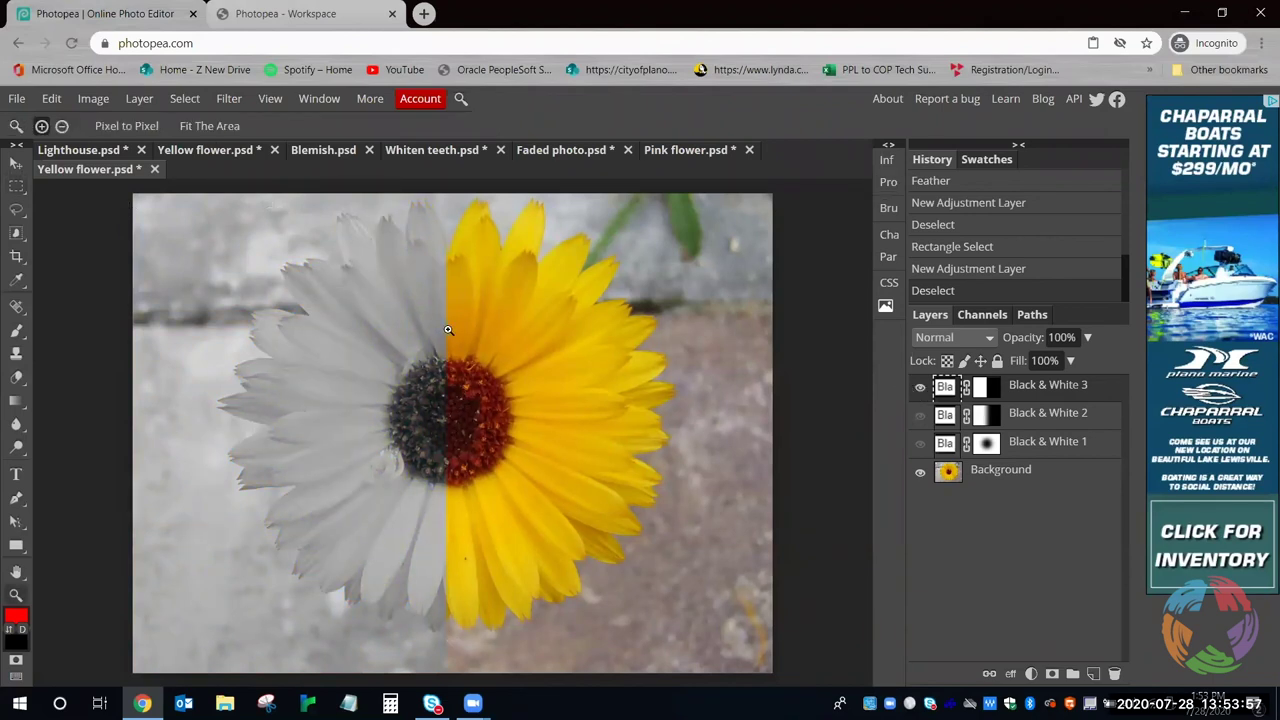
{"action": "left_click", "coordinate": [453, 330]}
{"action": "left_click", "coordinate": [459, 332]}
{"action": "left_click", "coordinate": [470, 335]}
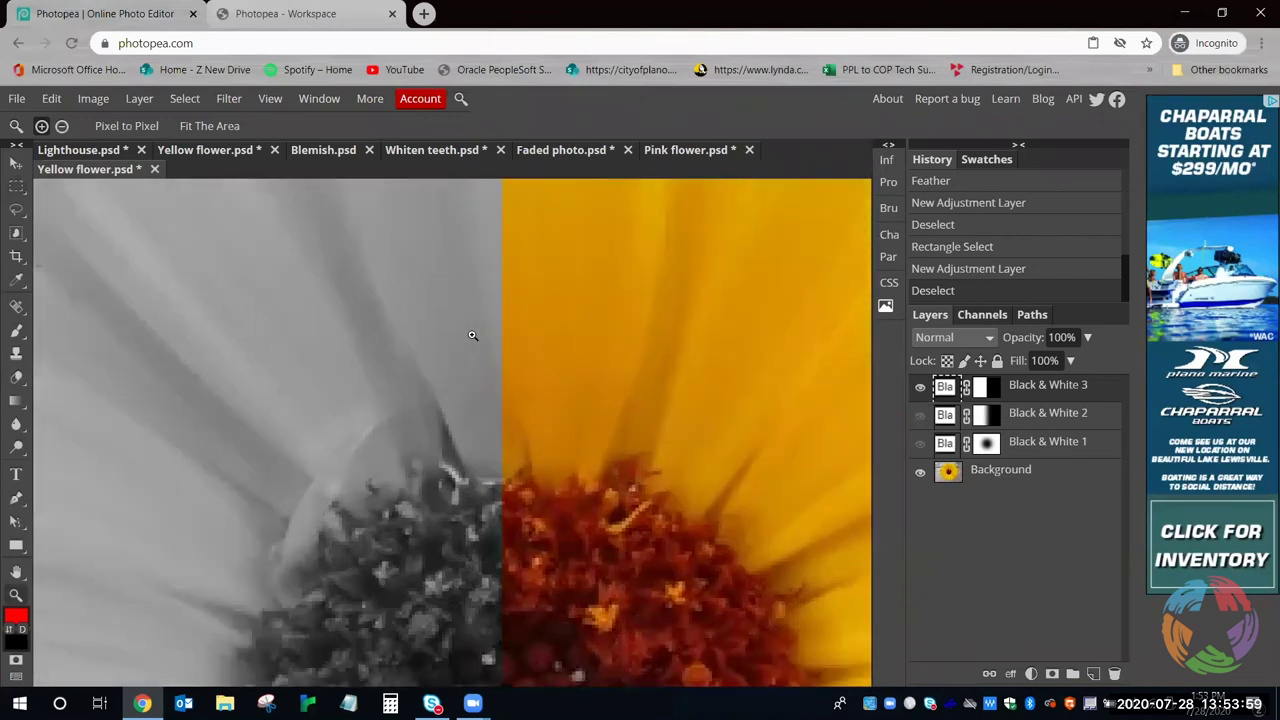
{"action": "scroll", "coordinate": [450, 331], "scroll_direction": "down", "scroll_amount": 4}
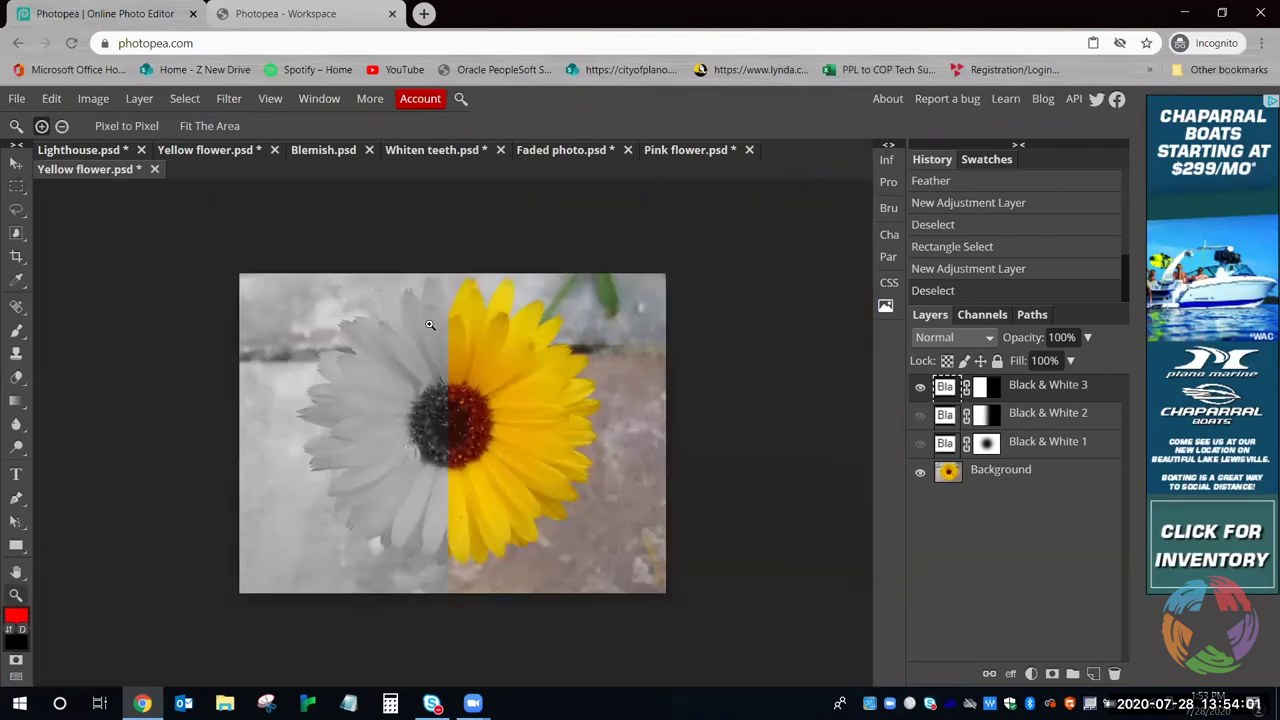
{"action": "scroll", "coordinate": [432, 327], "scroll_direction": "up", "scroll_amount": 2}
{"action": "scroll", "coordinate": [432, 327], "scroll_direction": "down", "scroll_amount": 2}
Show Black & White 2 instead of Black & White 3 and examine its feathered transition across the petals up close
{"action": "left_click", "coordinate": [919, 390]}
{"action": "left_click", "coordinate": [920, 415]}
{"action": "scroll", "coordinate": [436, 323], "scroll_direction": "up", "scroll_amount": 1}
{"action": "scroll", "coordinate": [436, 323], "scroll_direction": "up", "scroll_amount": 2}
{"action": "scroll", "coordinate": [434, 327], "scroll_direction": "down", "scroll_amount": 2}
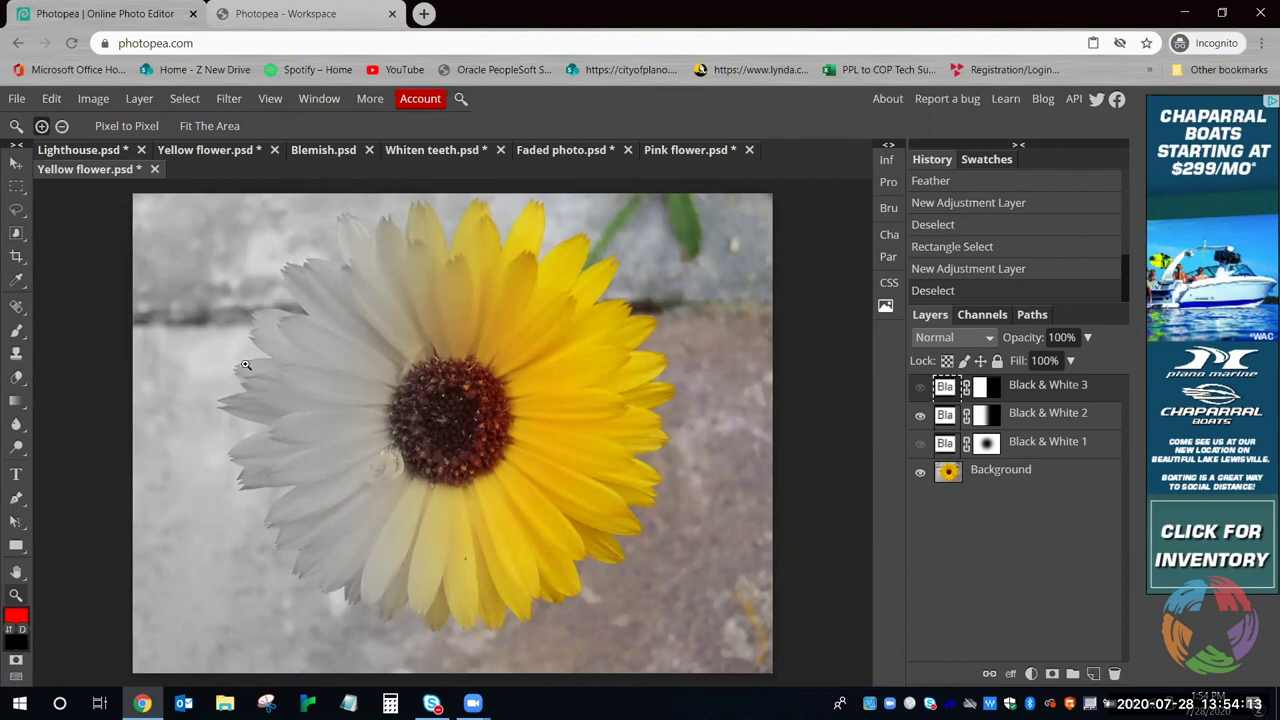
{"action": "scroll", "coordinate": [455, 290], "scroll_direction": "up", "scroll_amount": 2}
{"action": "scroll", "coordinate": [455, 292], "scroll_direction": "down", "scroll_amount": 2}
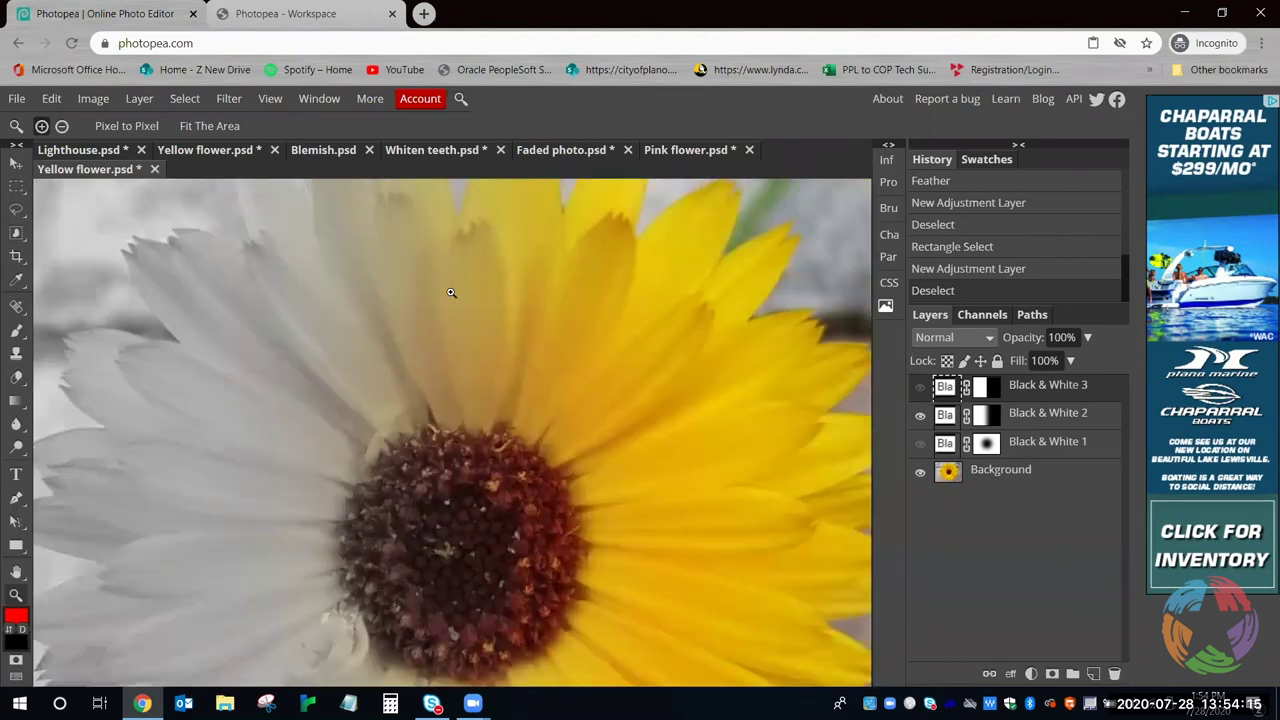
{"action": "scroll", "coordinate": [430, 292], "scroll_direction": "down", "scroll_amount": 1}
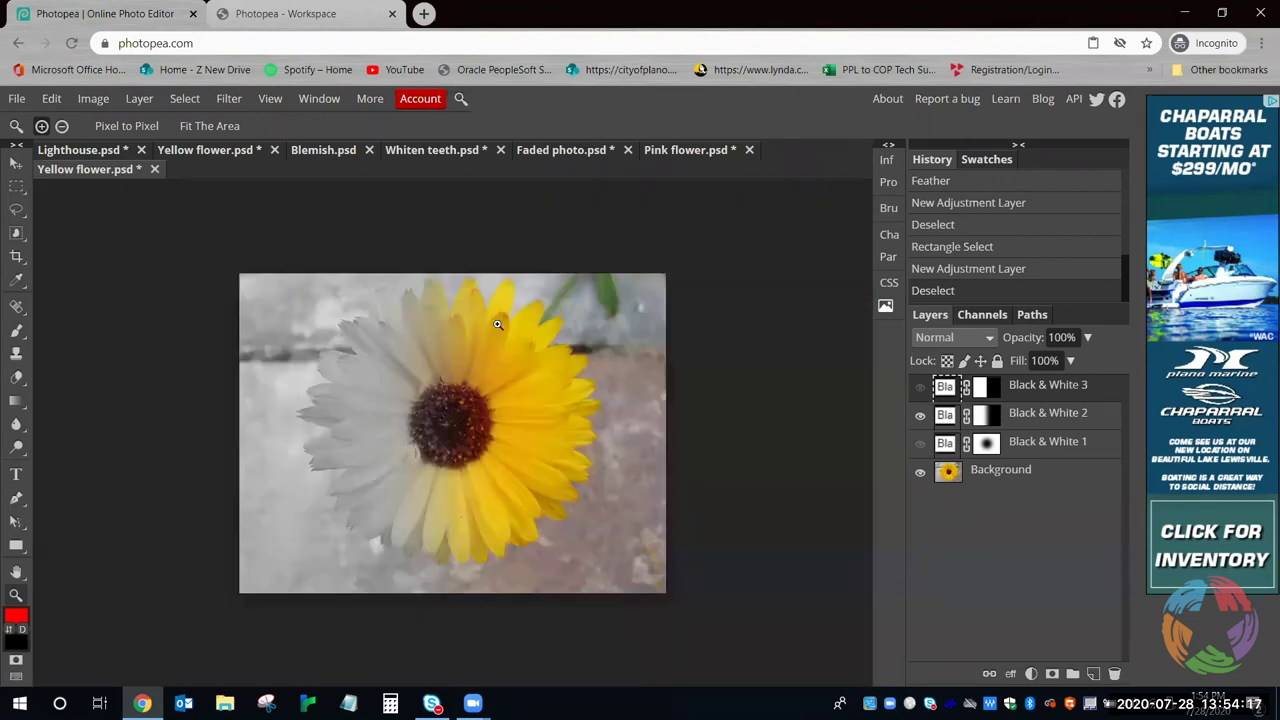
Hide the Black & White 2 layer and lasso the heart-shaped inner petal area directly above the flower's dark centre
{"action": "left_click", "coordinate": [920, 416]}
{"action": "left_click", "coordinate": [921, 419]}
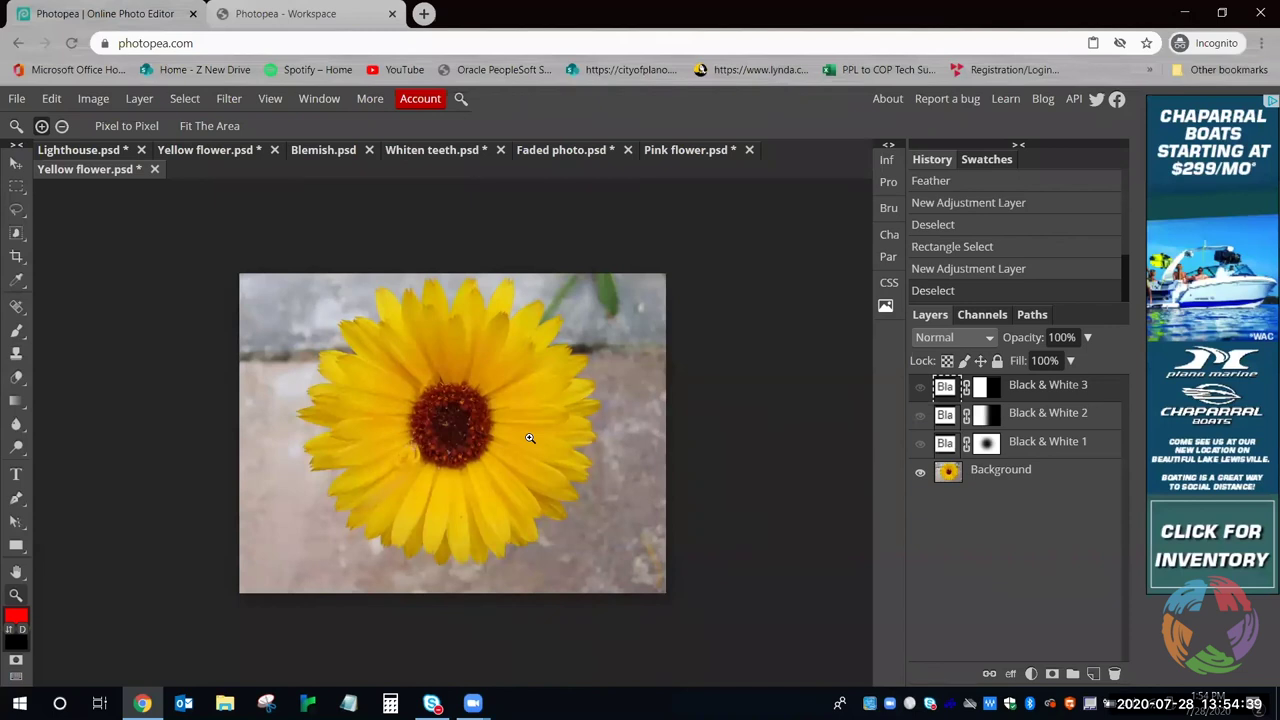
{"action": "left_click", "coordinate": [513, 378]}
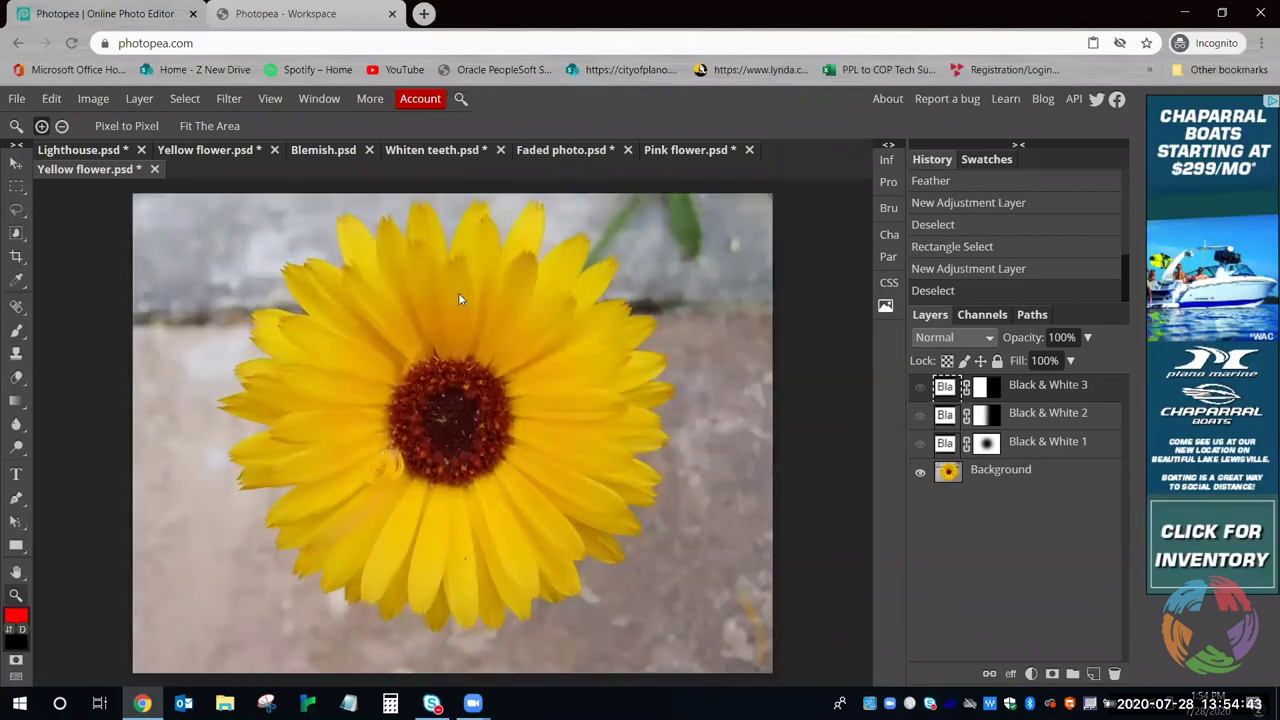
{"action": "key", "text": "l"}
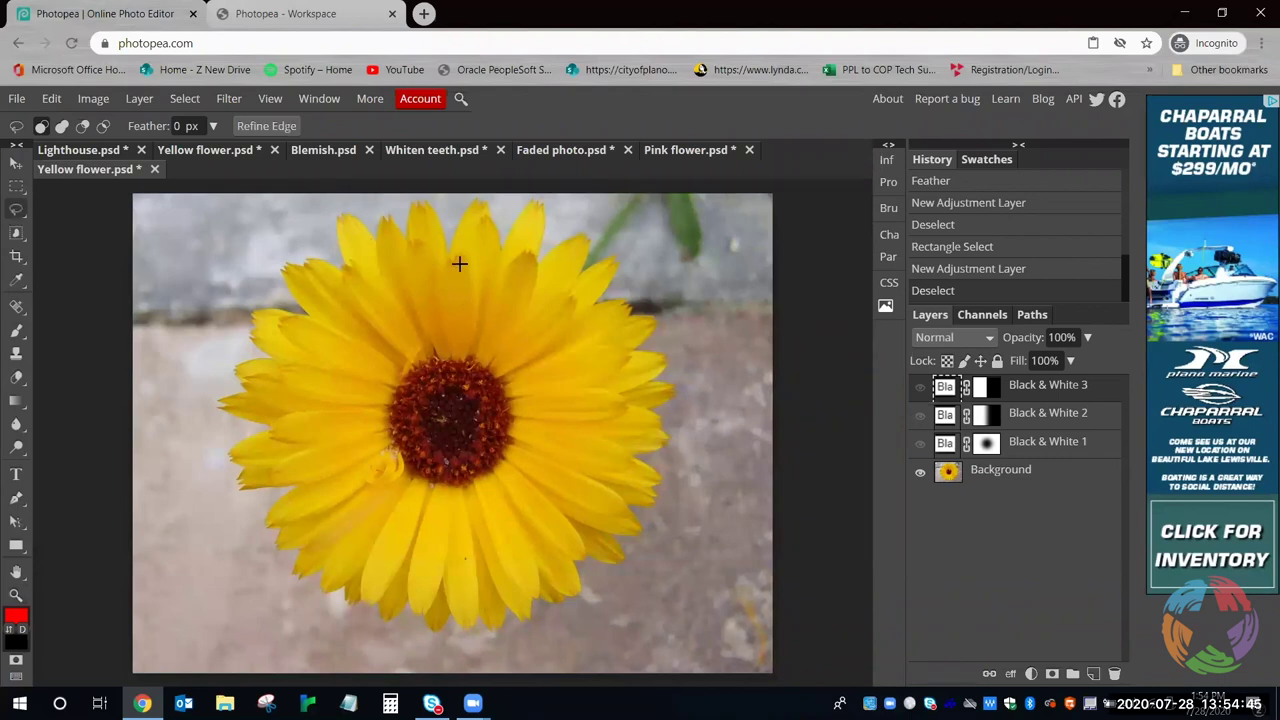
{"action": "mouse_move", "coordinate": [446, 263]}
{"action": "left_mouse_down"}
{"action": "mouse_move", "coordinate": [417, 243]}
{"action": "mouse_move", "coordinate": [407, 276]}
{"action": "mouse_move", "coordinate": [424, 335]}
{"action": "mouse_move", "coordinate": [457, 360]}
{"action": "mouse_move", "coordinate": [474, 340]}
{"action": "mouse_move", "coordinate": [475, 298]}
{"action": "mouse_move", "coordinate": [466, 264]}
{"action": "mouse_move", "coordinate": [450, 262]}
{"action": "left_mouse_up"}
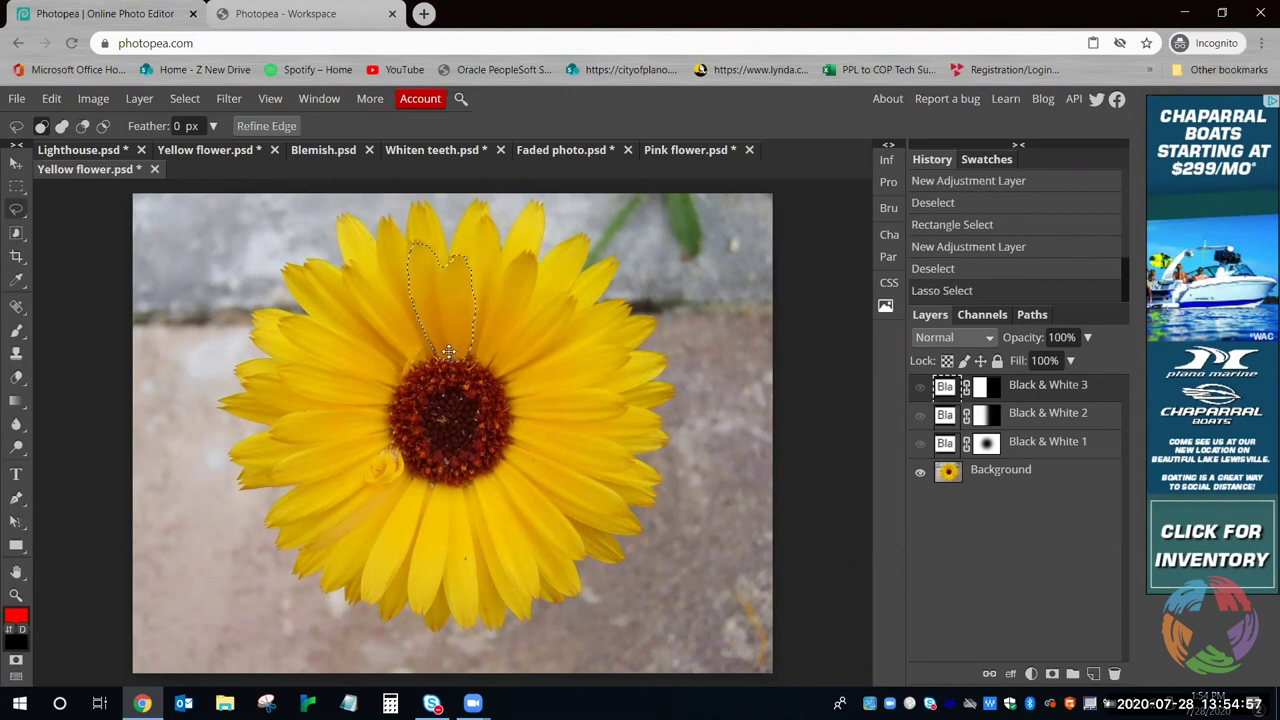
Feather the lassoed petal selection by 5 px
{"action": "right_click", "coordinate": [447, 290]}
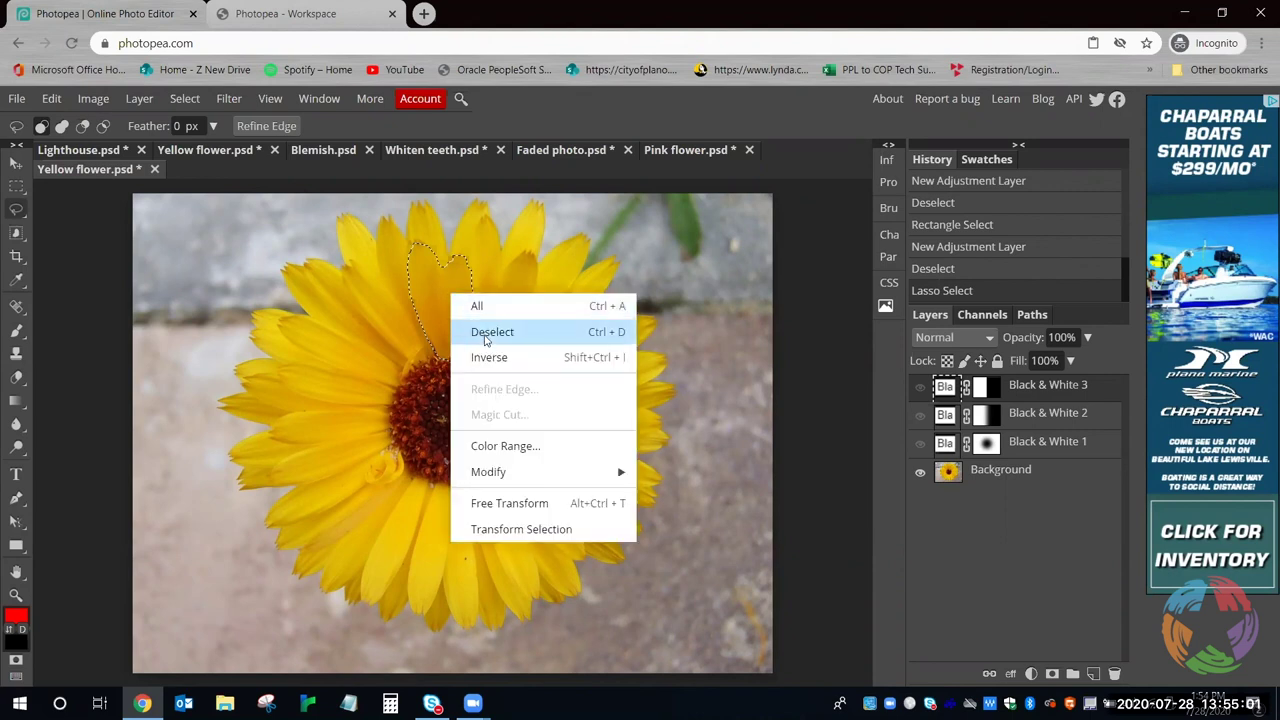
{"action": "mouse_move", "coordinate": [535, 471]}
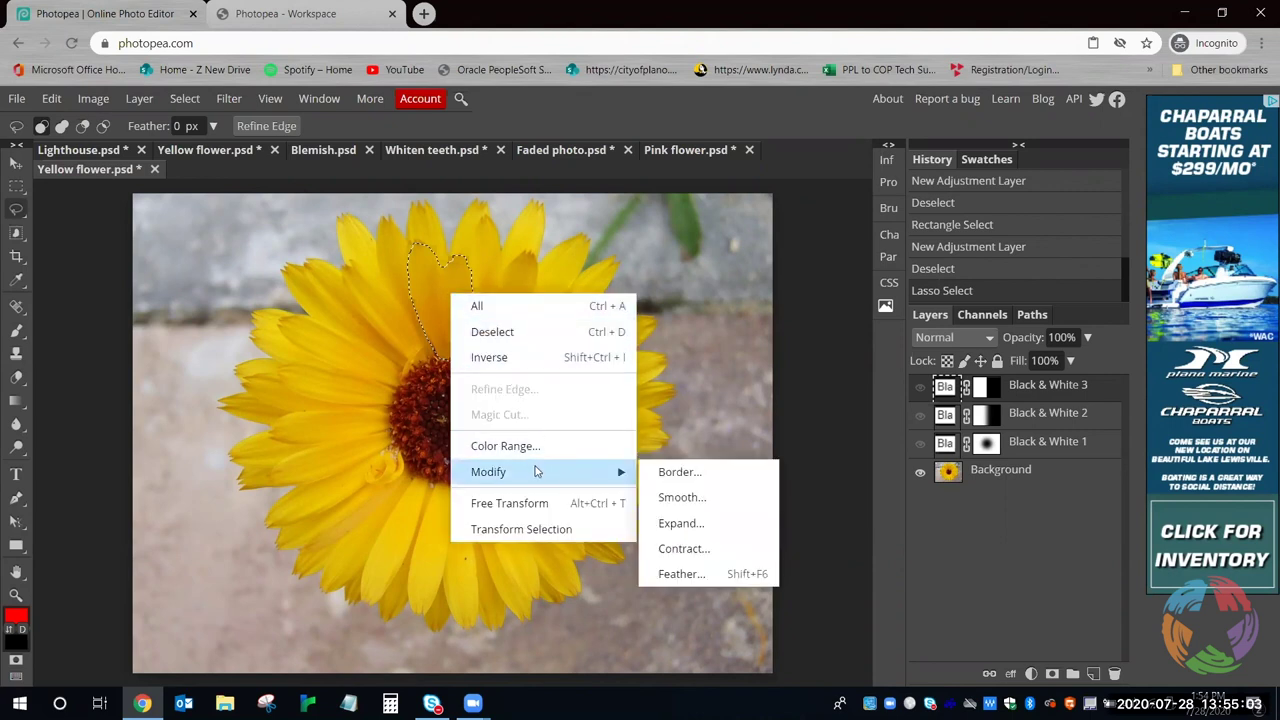
{"action": "left_click", "coordinate": [729, 578]}
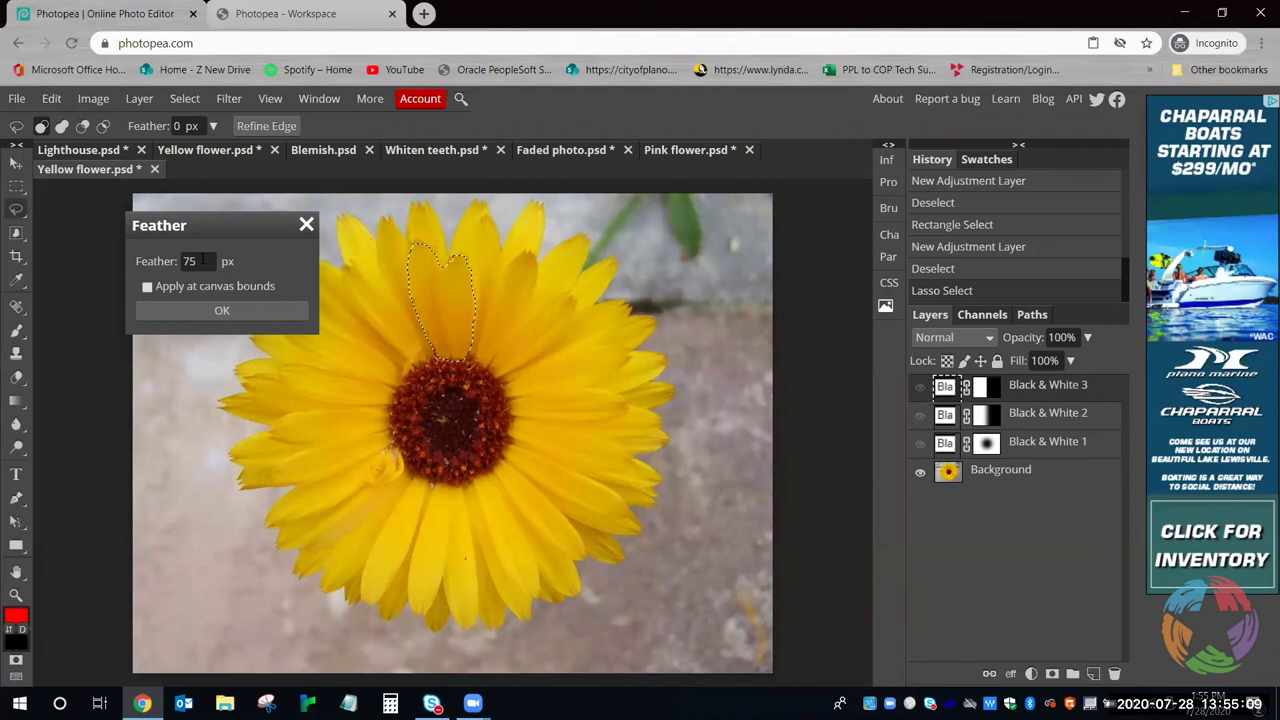
{"action": "left_click_drag", "start_coordinate": [205, 260], "coordinate": [172, 257]}
{"action": "type", "text": "5"}
{"action": "left_click", "coordinate": [228, 311]}
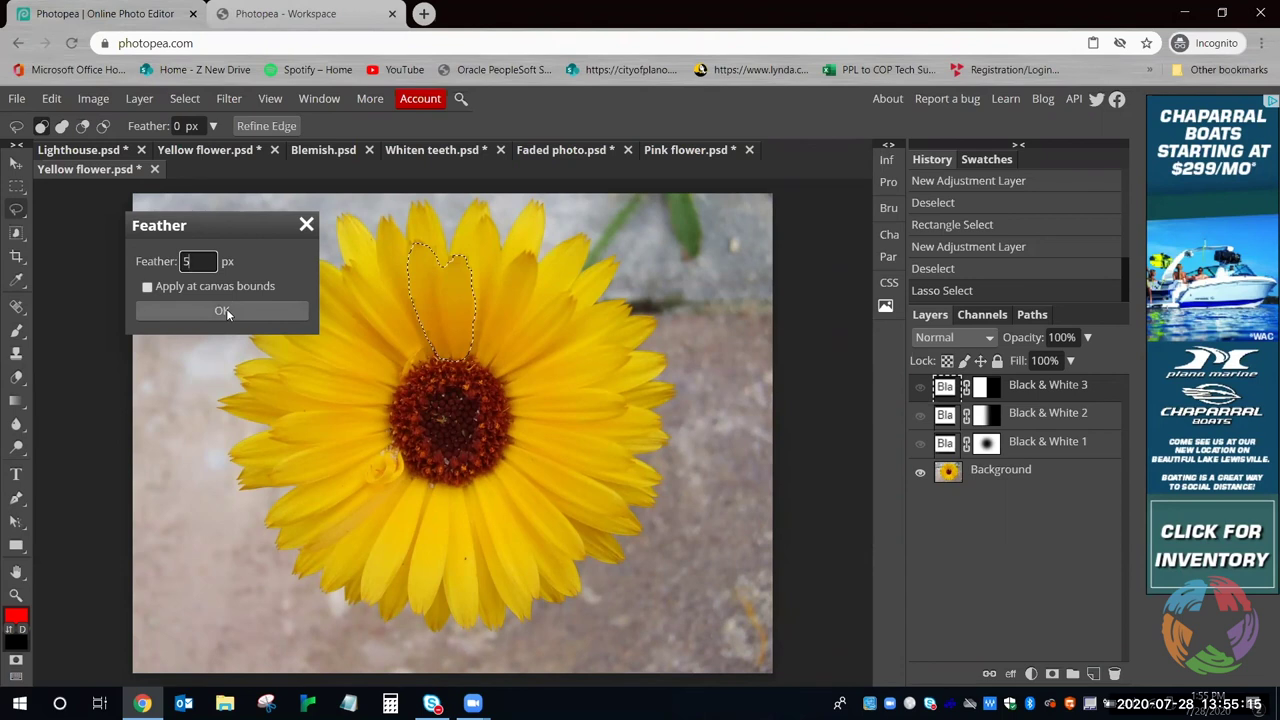
{"action": "left_click", "coordinate": [224, 311]}
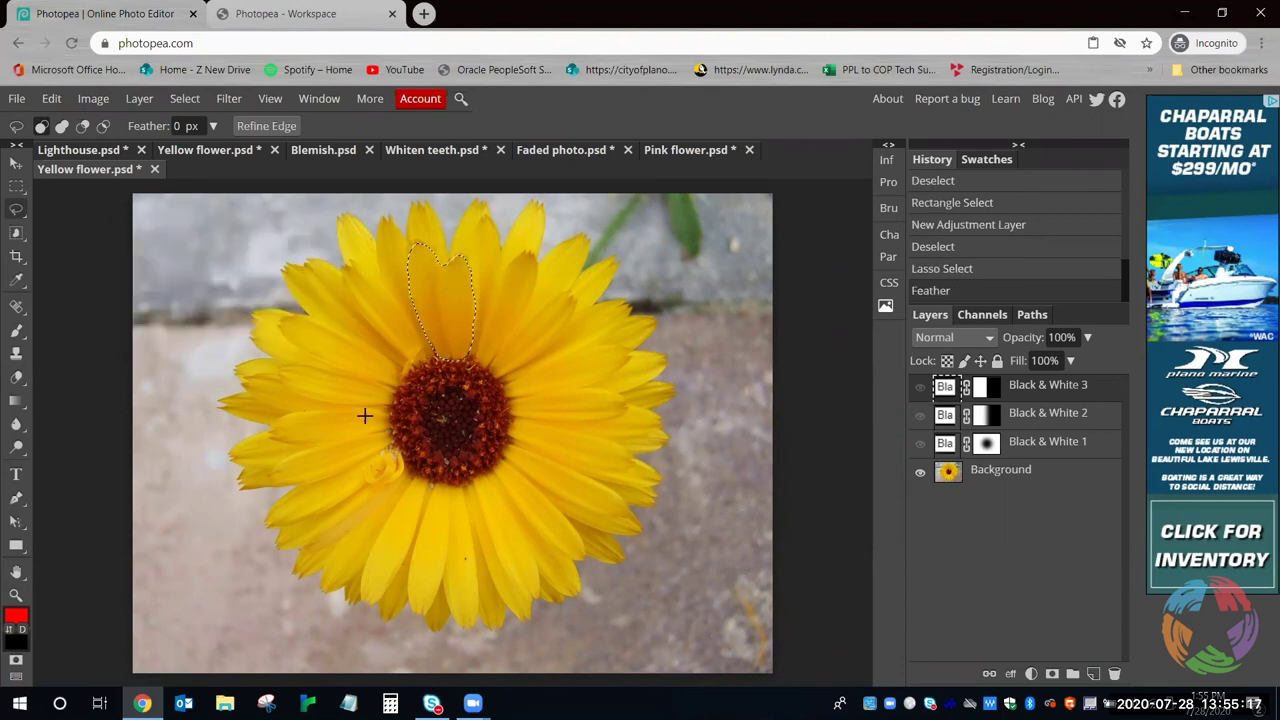
Add a Hue/Saturation adjustment layer to the selected petal area with Hue 11 and Saturation -6, and hide that layer
{"action": "left_click", "coordinate": [1032, 674]}
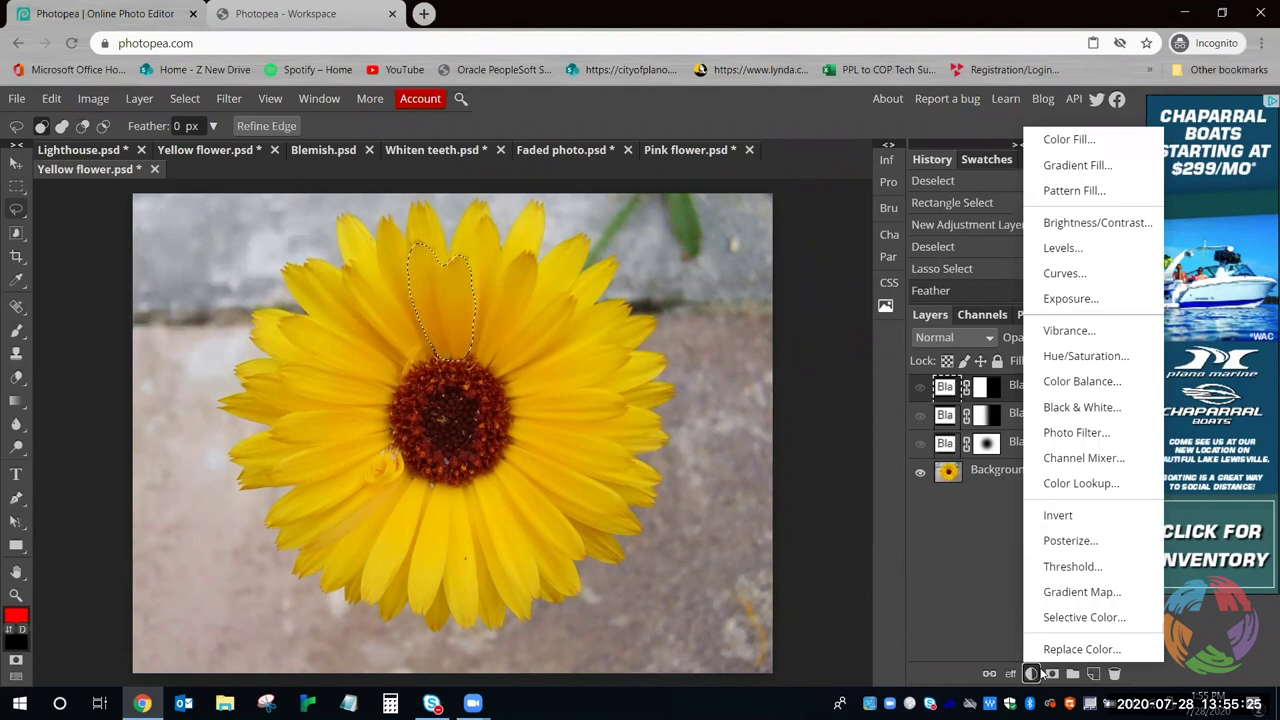
{"action": "left_click", "coordinate": [1117, 364]}
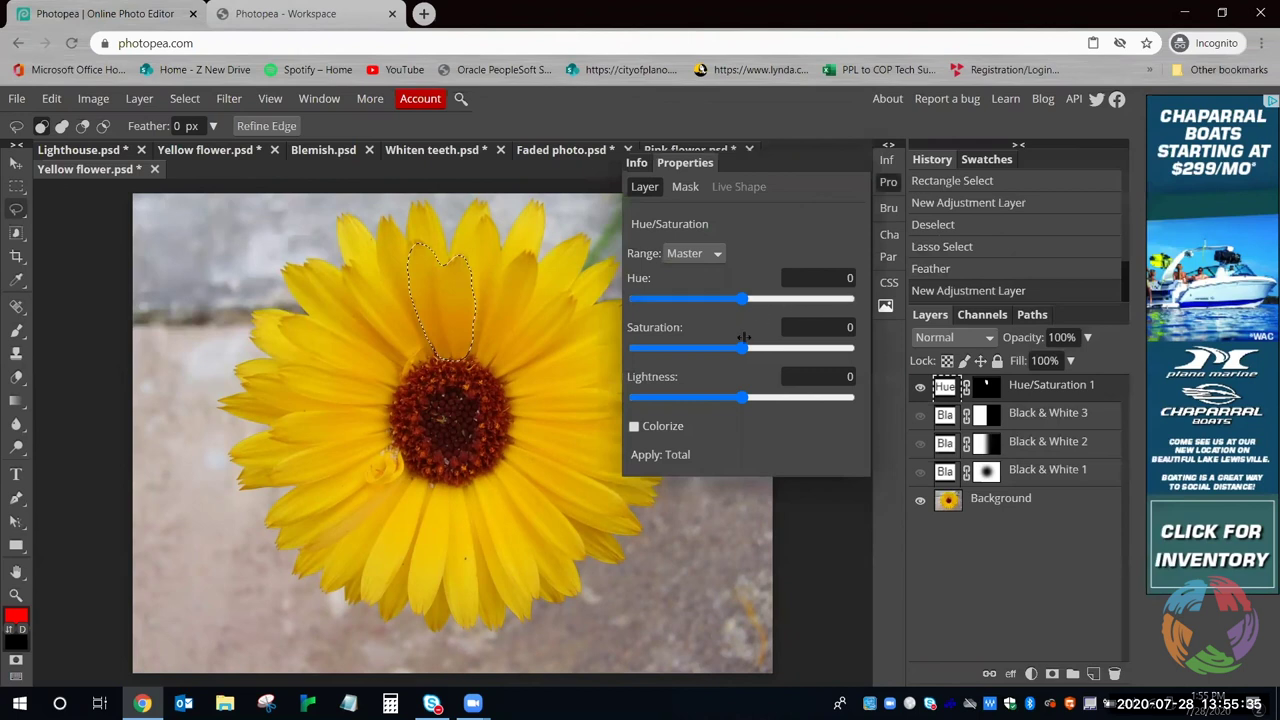
{"action": "mouse_move", "coordinate": [742, 306]}
{"action": "left_mouse_down"}
{"action": "mouse_move", "coordinate": [782, 306]}
{"action": "mouse_move", "coordinate": [728, 306]}
{"action": "mouse_move", "coordinate": [782, 320]}
{"action": "mouse_move", "coordinate": [748, 325]}
{"action": "left_mouse_up"}
{"action": "mouse_move", "coordinate": [742, 348]}
{"action": "left_mouse_down"}
{"action": "mouse_move", "coordinate": [802, 354]}
{"action": "mouse_move", "coordinate": [736, 360]}
{"action": "left_mouse_up"}
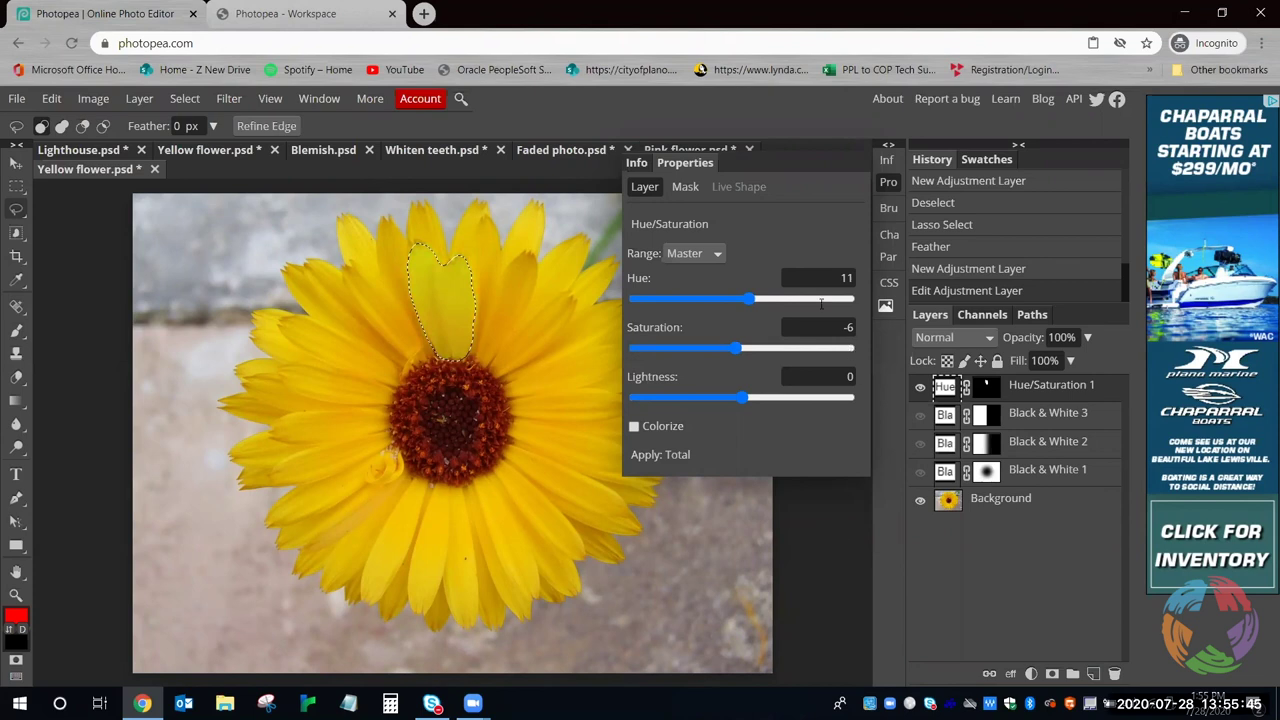
{"action": "left_click", "coordinate": [887, 184]}
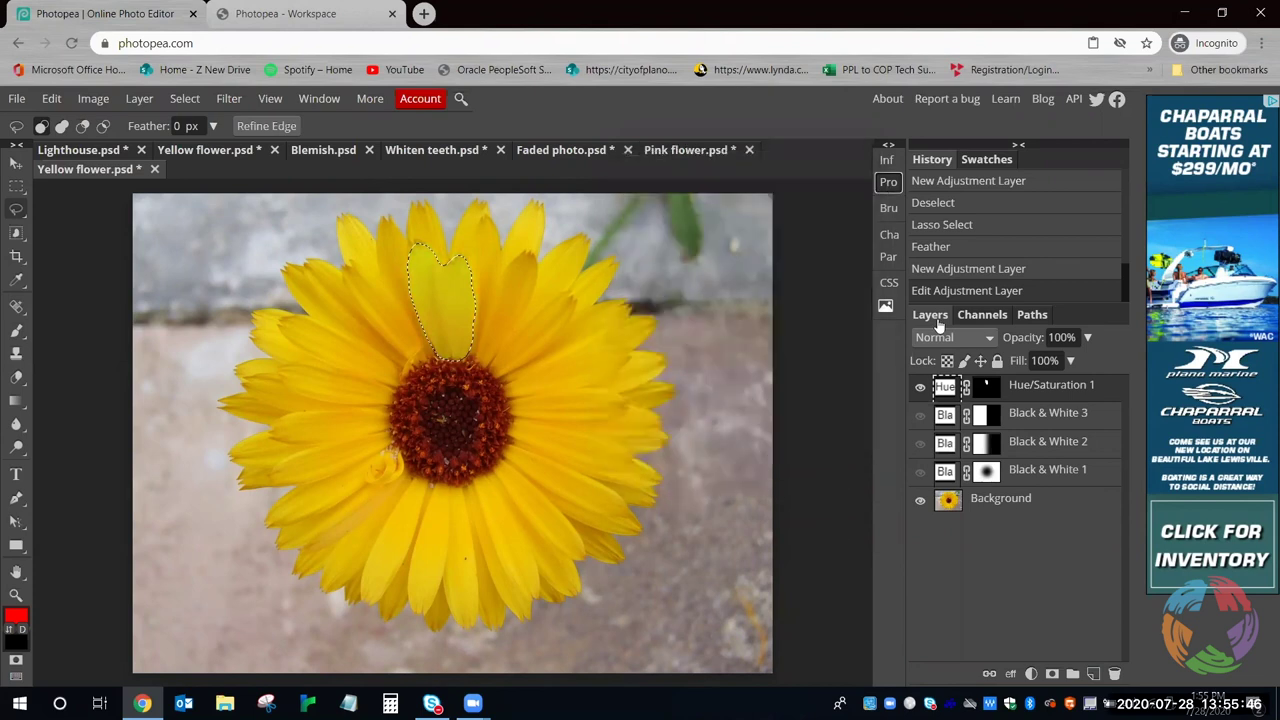
{"action": "left_click", "coordinate": [918, 389]}
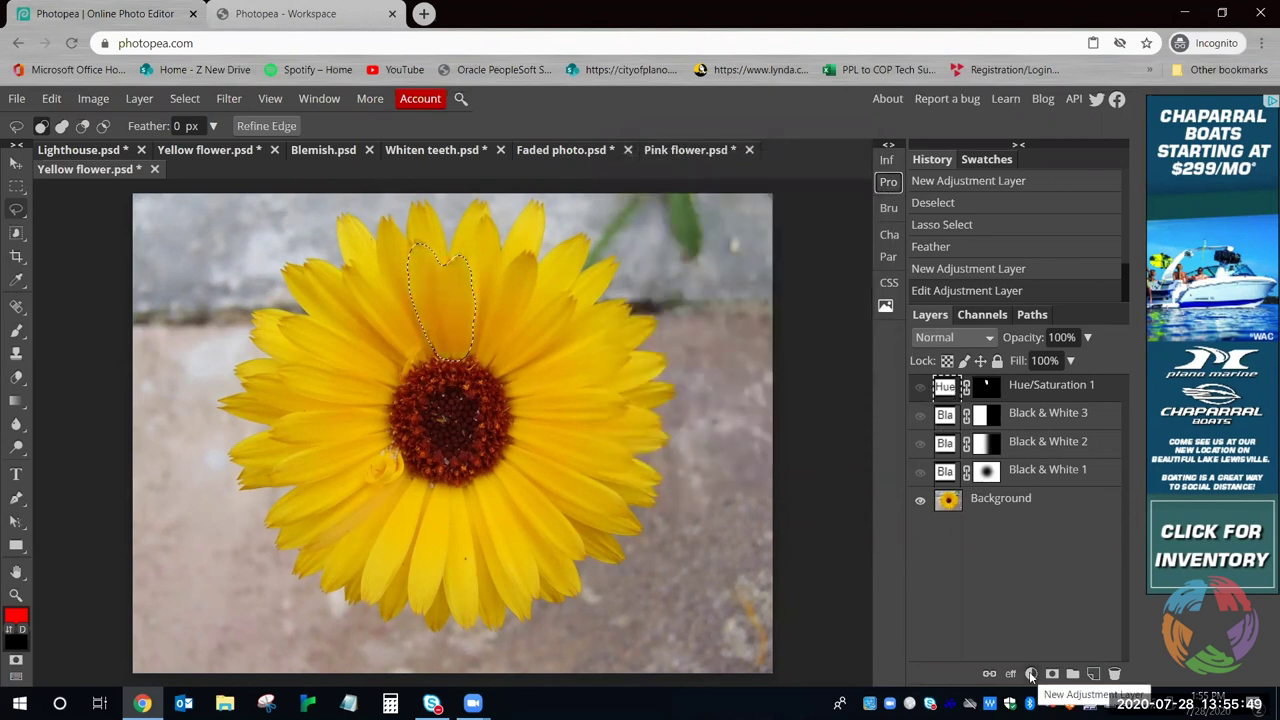
Add a Color Balance adjustment layer to the selected petal area with Midtones Red 81 and Blue 42
{"action": "left_click", "coordinate": [1031, 674]}
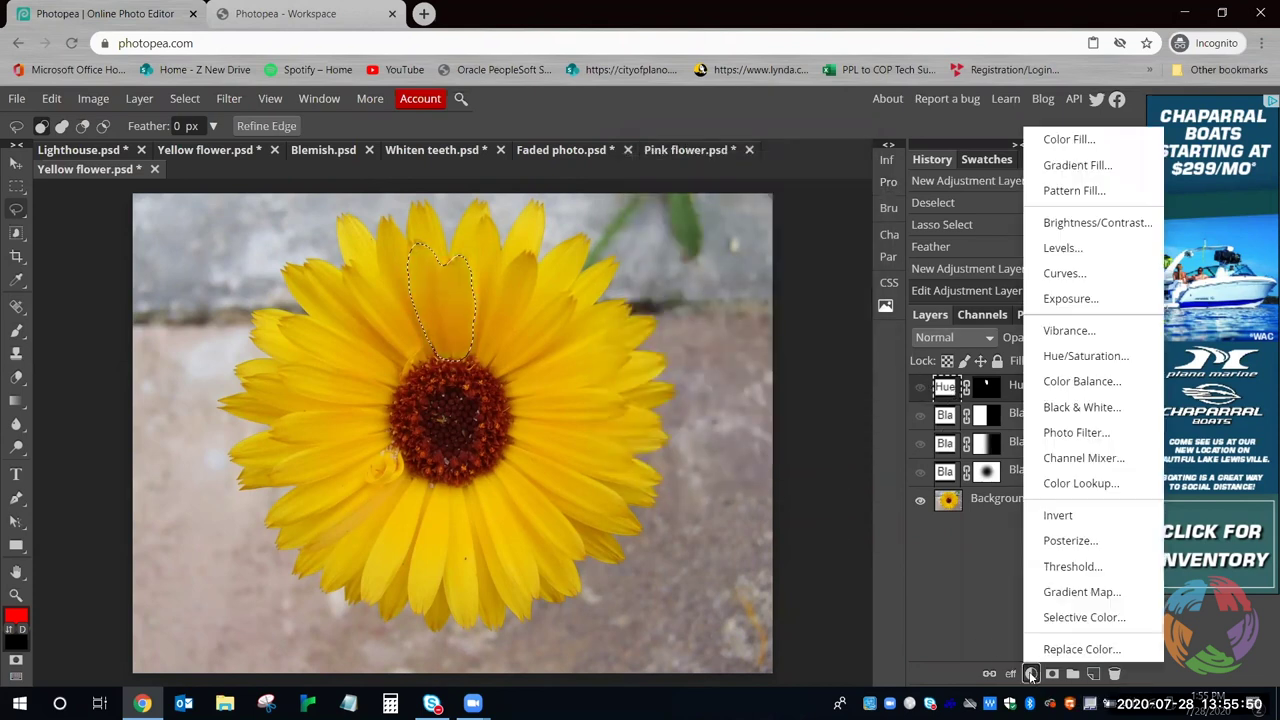
{"action": "left_click", "coordinate": [1090, 393]}
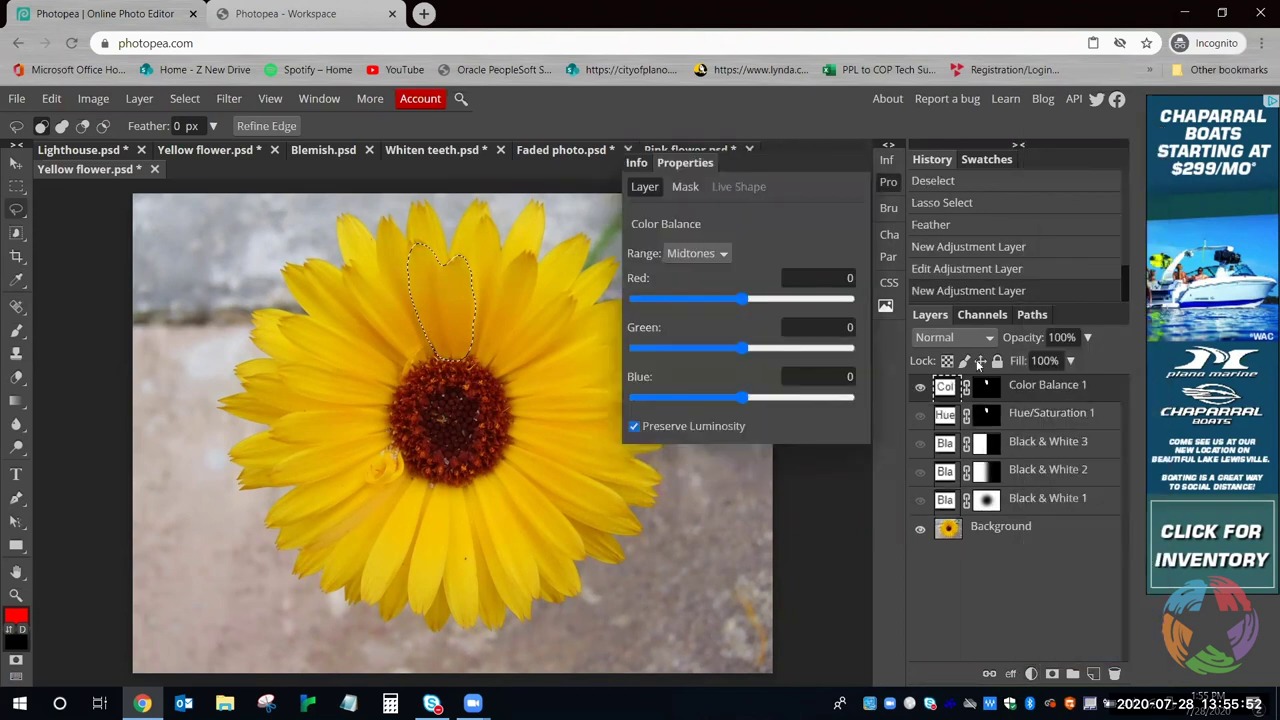
{"action": "left_click_drag", "start_coordinate": [745, 301], "coordinate": [817, 313]}
{"action": "left_click_drag", "start_coordinate": [729, 298], "coordinate": [831, 310]}
{"action": "left_click_drag", "start_coordinate": [741, 398], "coordinate": [796, 410]}
Set the Color Balance Highlights to Red 1, Green -68 and Blue 62
{"action": "left_click", "coordinate": [712, 256]}
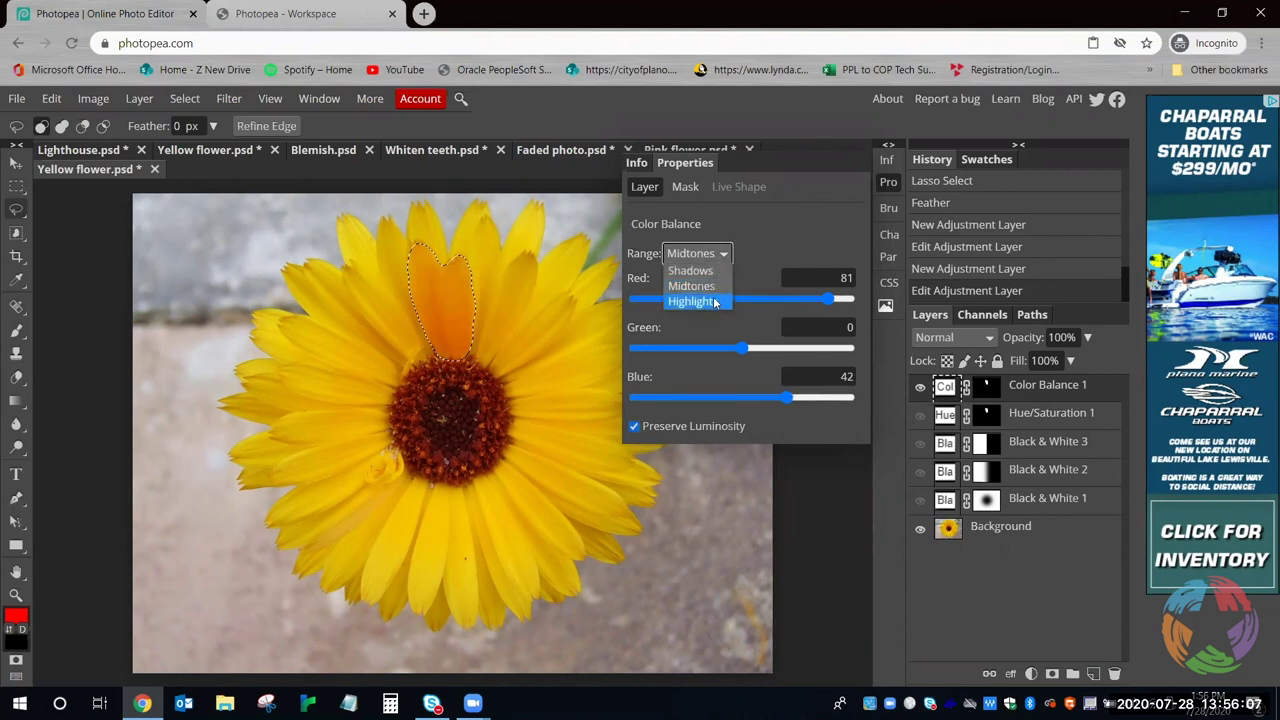
{"action": "left_click", "coordinate": [715, 302]}
{"action": "left_click_drag", "start_coordinate": [742, 398], "coordinate": [808, 400]}
{"action": "left_click_drag", "start_coordinate": [742, 348], "coordinate": [668, 350]}
{"action": "mouse_move", "coordinate": [744, 298]}
{"action": "left_mouse_down"}
{"action": "mouse_move", "coordinate": [678, 302]}
{"action": "mouse_move", "coordinate": [812, 306]}
{"action": "mouse_move", "coordinate": [744, 300]}
{"action": "left_mouse_up"}
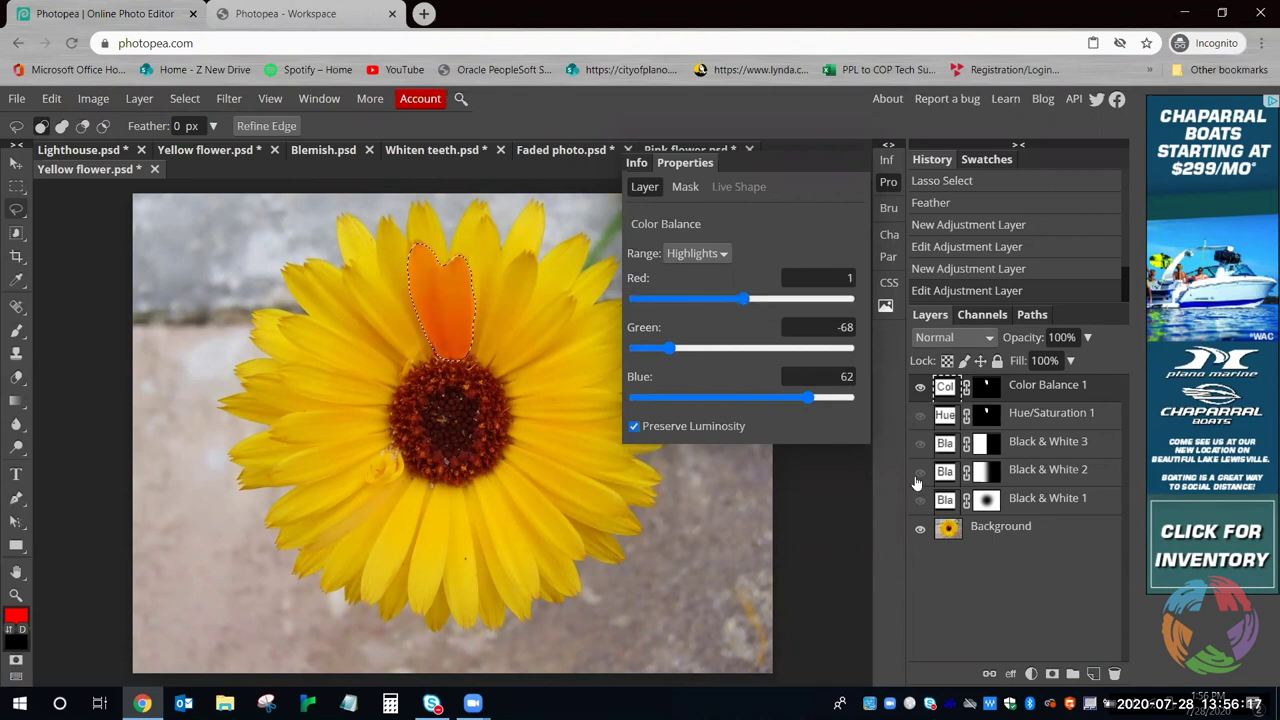
Show Hue/Saturation 1 instead of Color Balance 1 and set its Hue to -113
{"action": "left_click", "coordinate": [920, 387]}
{"action": "left_click", "coordinate": [920, 415]}
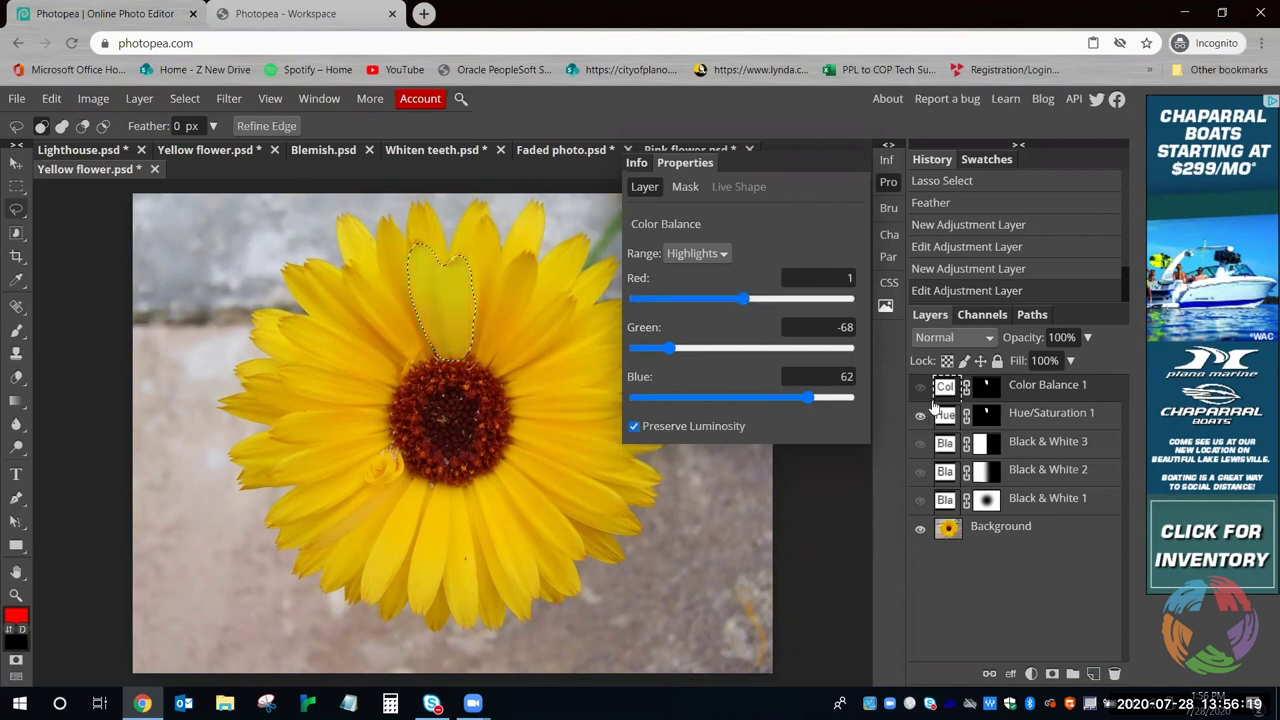
{"action": "left_click", "coordinate": [1058, 413]}
{"action": "left_click_drag", "start_coordinate": [757, 300], "coordinate": [675, 315]}
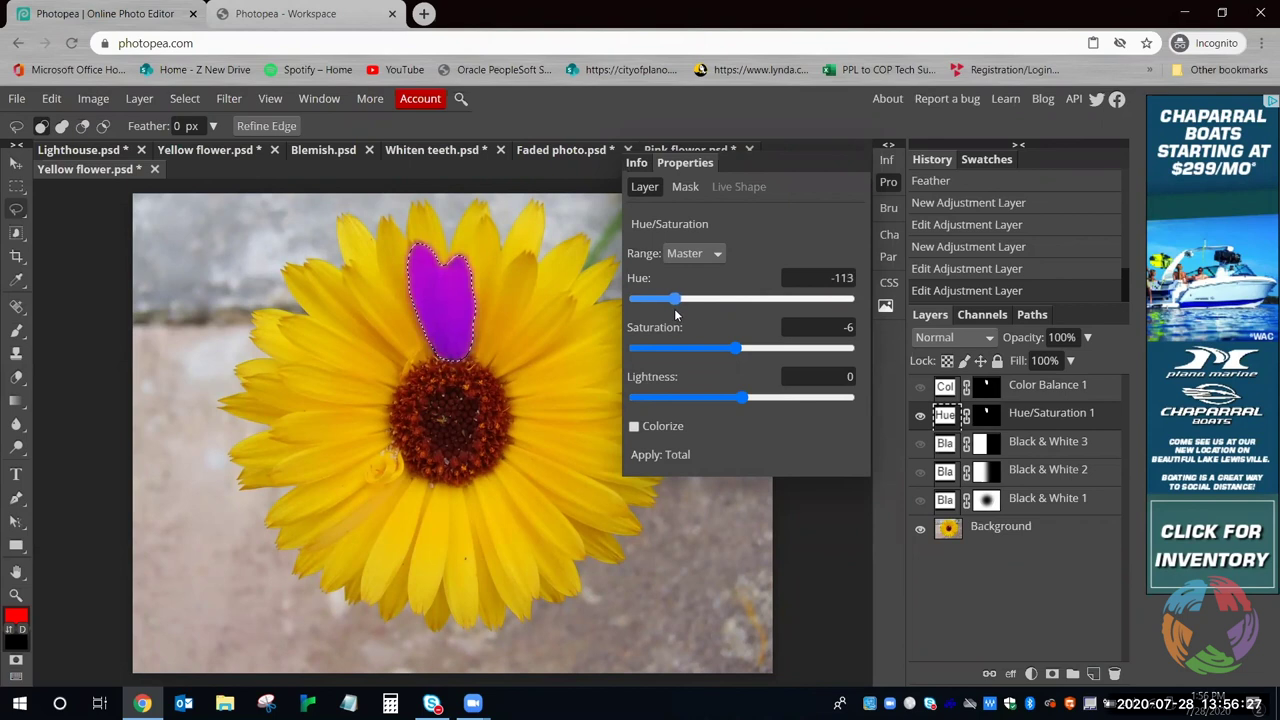
Deselect the petal area, view the available Hue/Saturation ranges and close the adjustment's properties
{"action": "key", "text": "ctrl+d"}
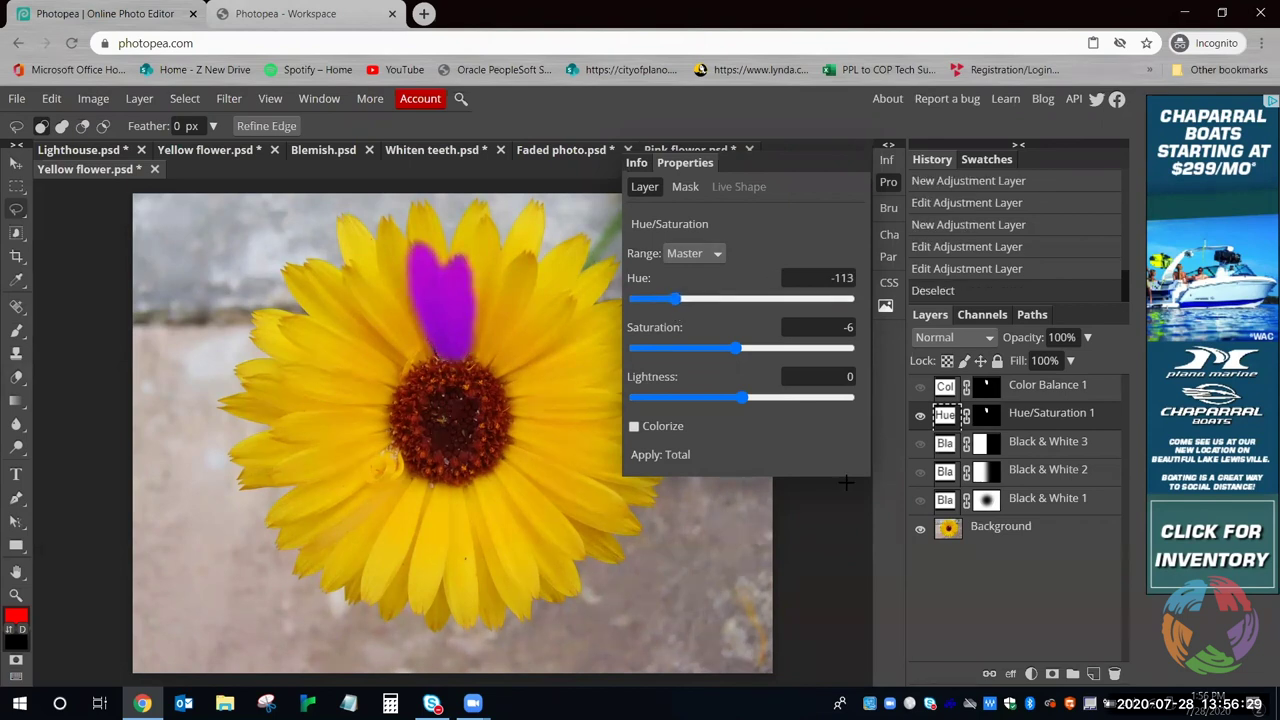
{"action": "left_click", "coordinate": [697, 256]}
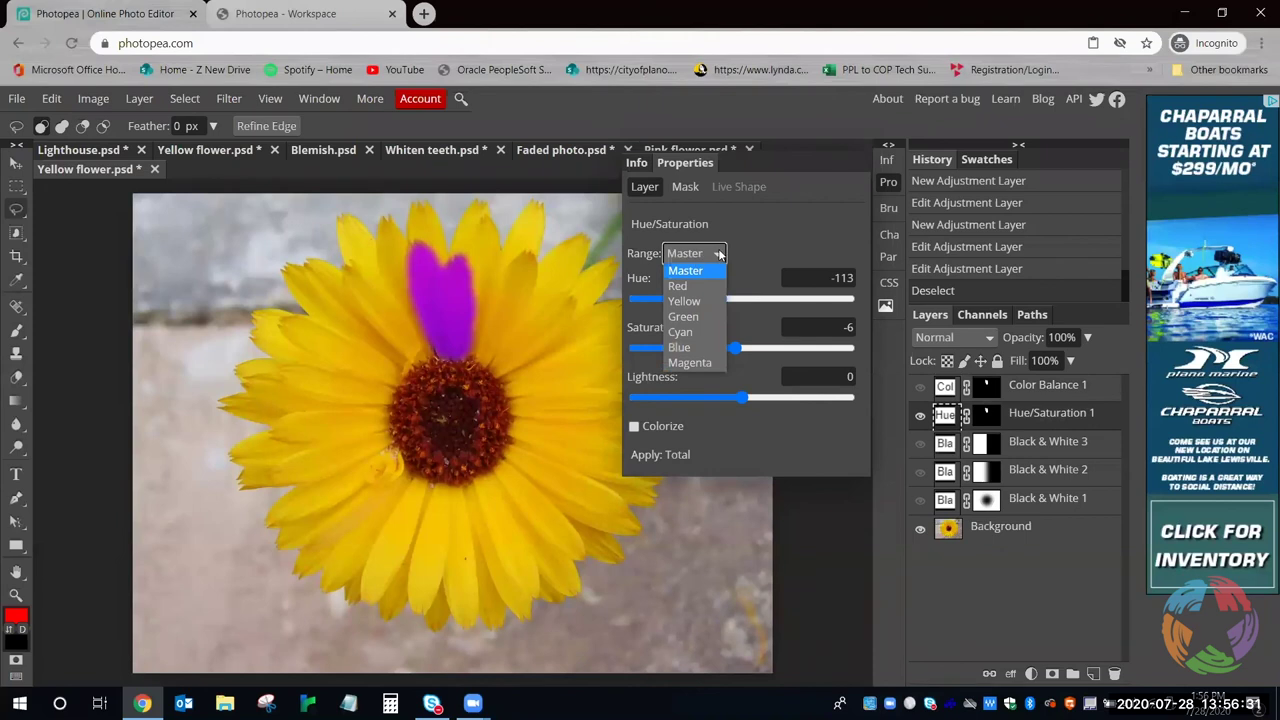
{"action": "left_click", "coordinate": [740, 222]}
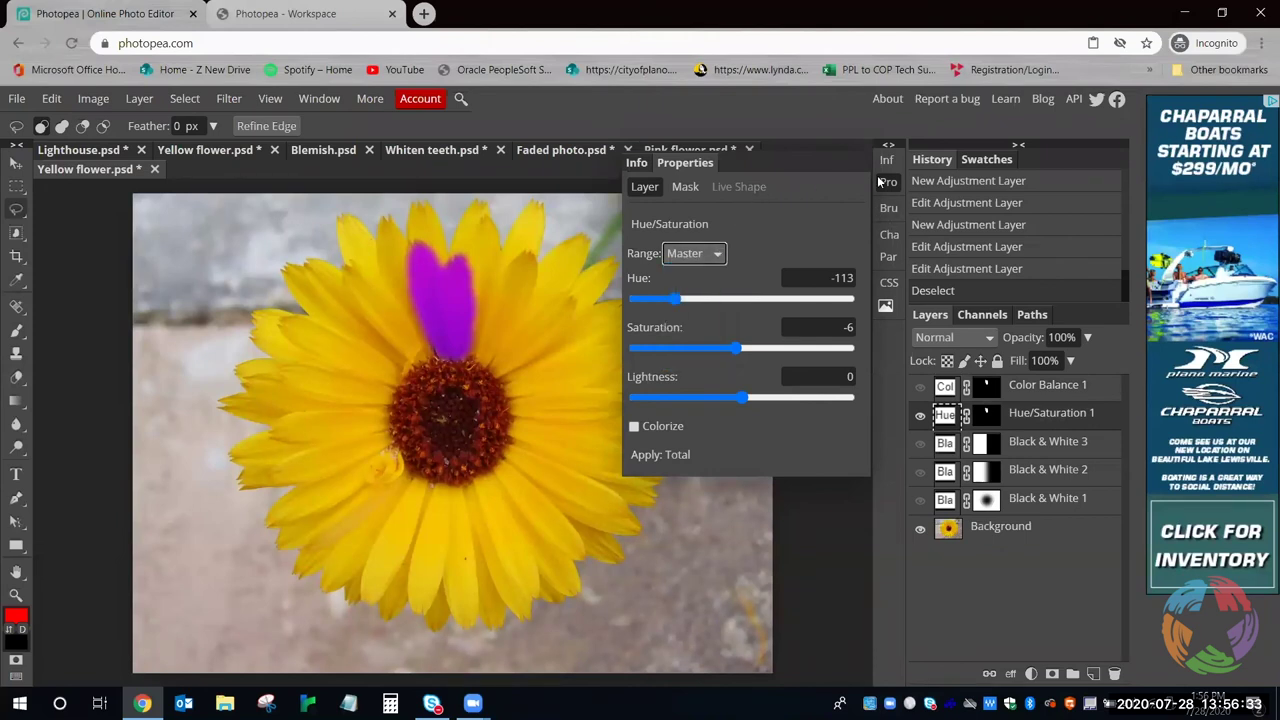
{"action": "left_click", "coordinate": [886, 185]}
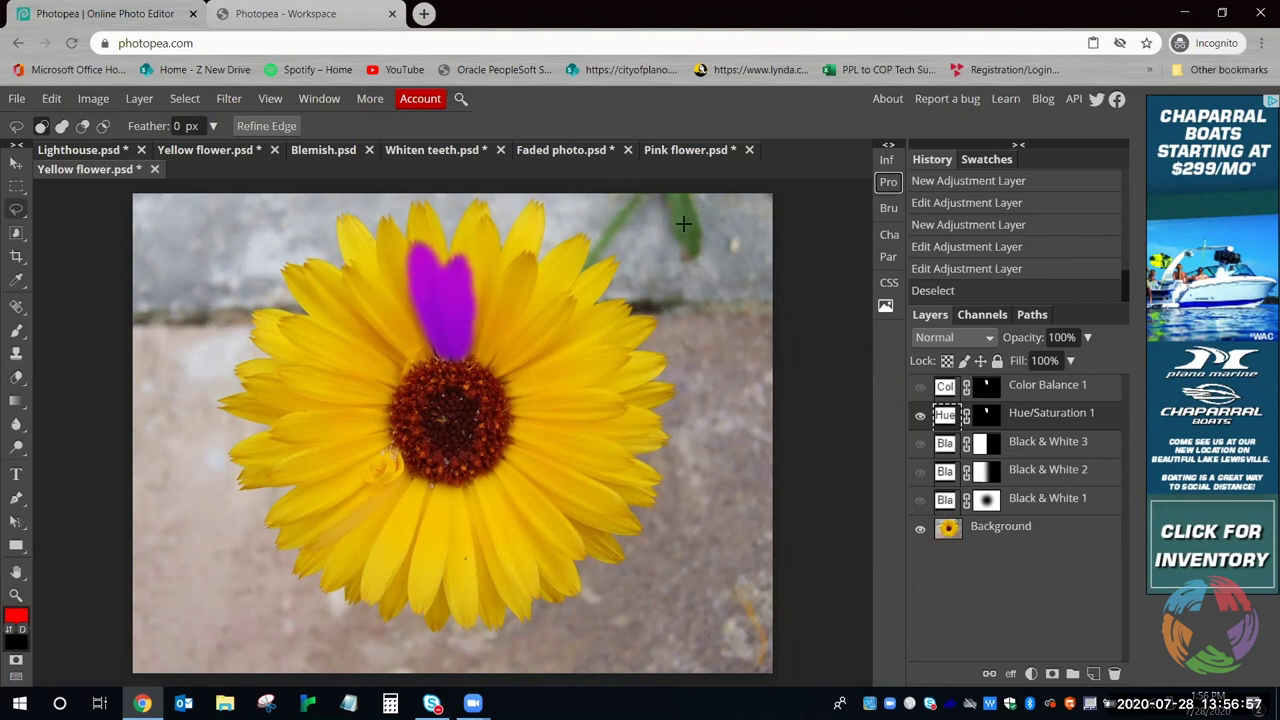
Activate the Clone Tool and duplicate the Background layer
{"action": "key", "text": "s"}
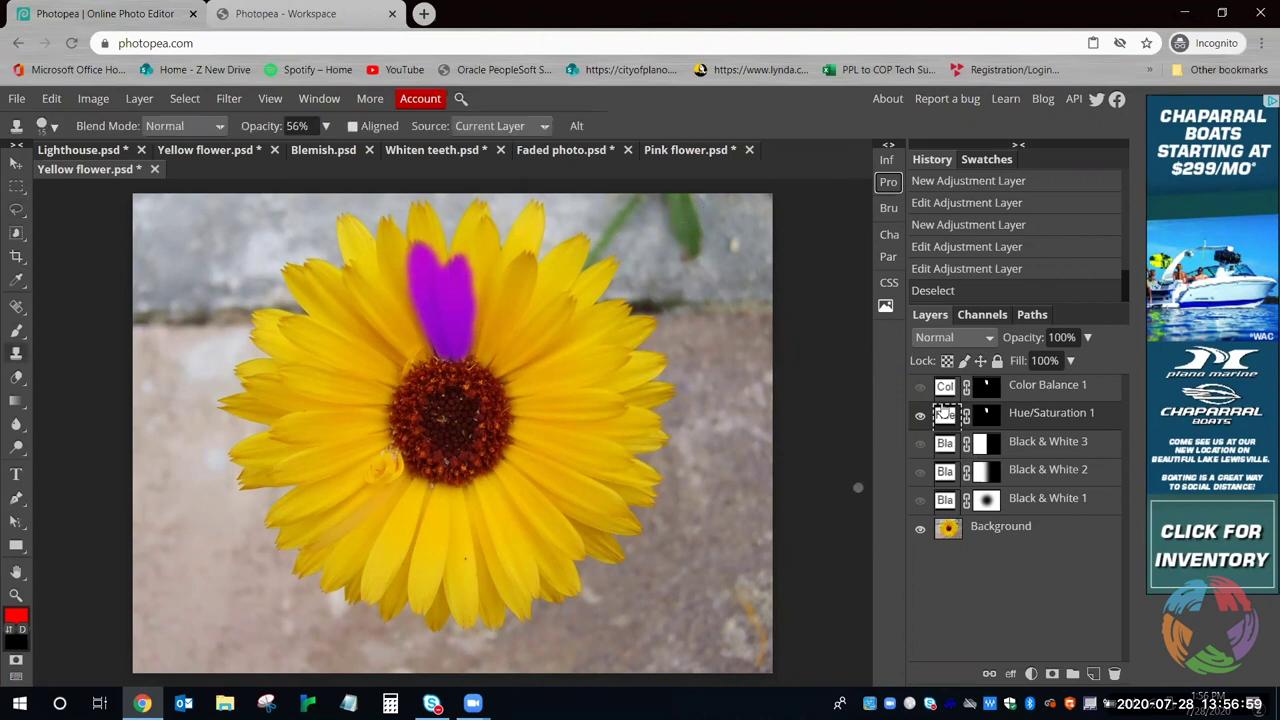
{"action": "left_click", "coordinate": [1032, 538]}
{"action": "right_click", "coordinate": [1032, 538]}
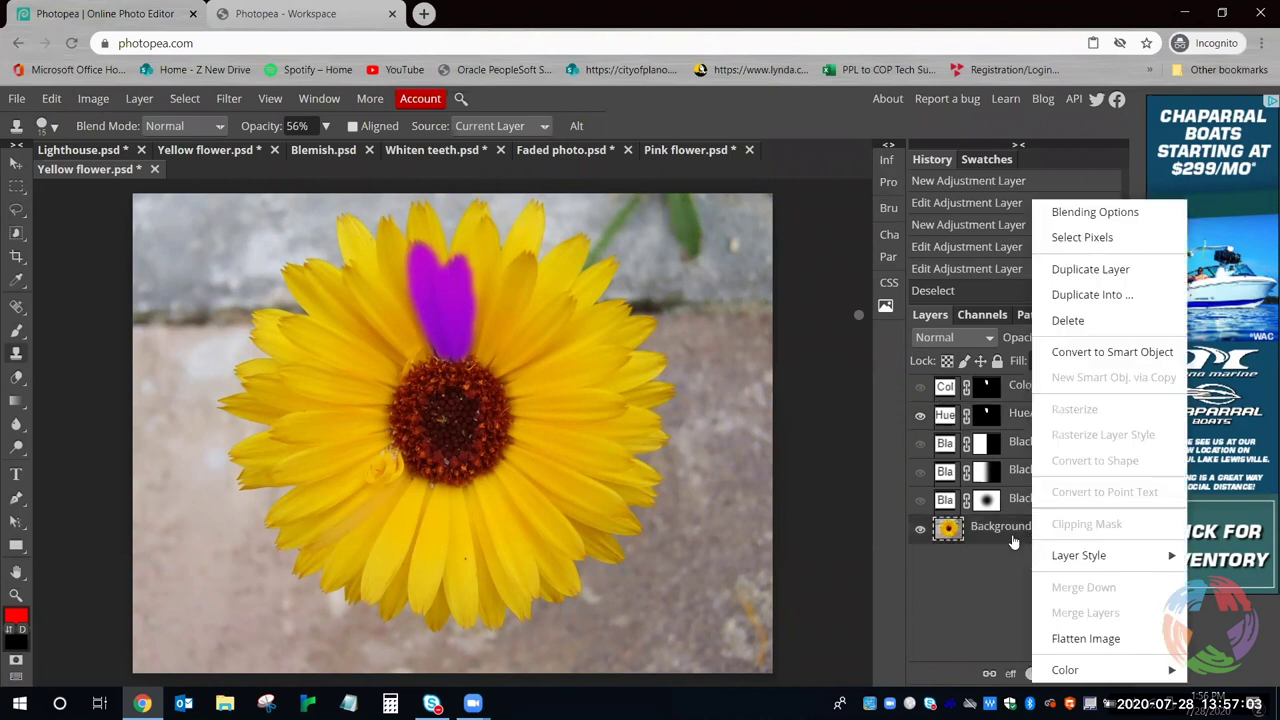
{"action": "left_click", "coordinate": [1090, 270]}
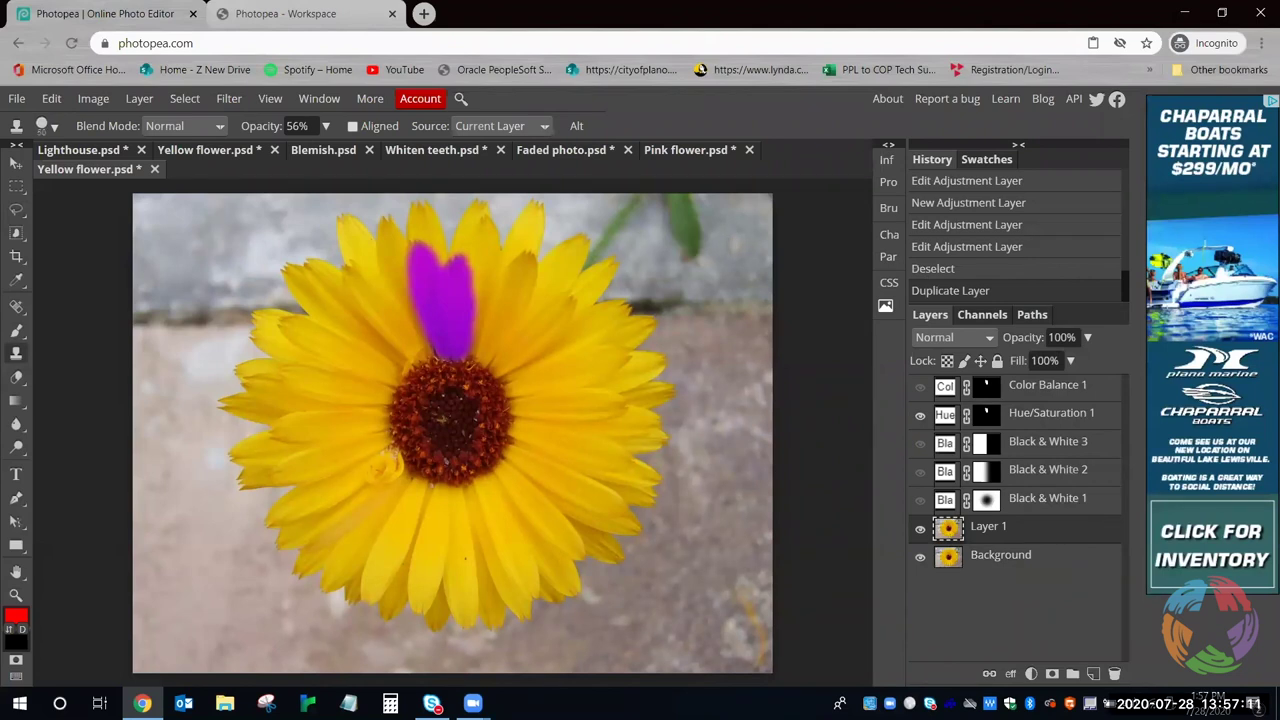
Try cloning plain grey wall over the green leaf above the flower at 87% opacity, and undo the stroke
{"action": "left_click", "coordinate": [325, 126]}
{"action": "left_click_drag", "start_coordinate": [300, 153], "coordinate": [319, 157]}
{"action": "left_click", "coordinate": [325, 126]}
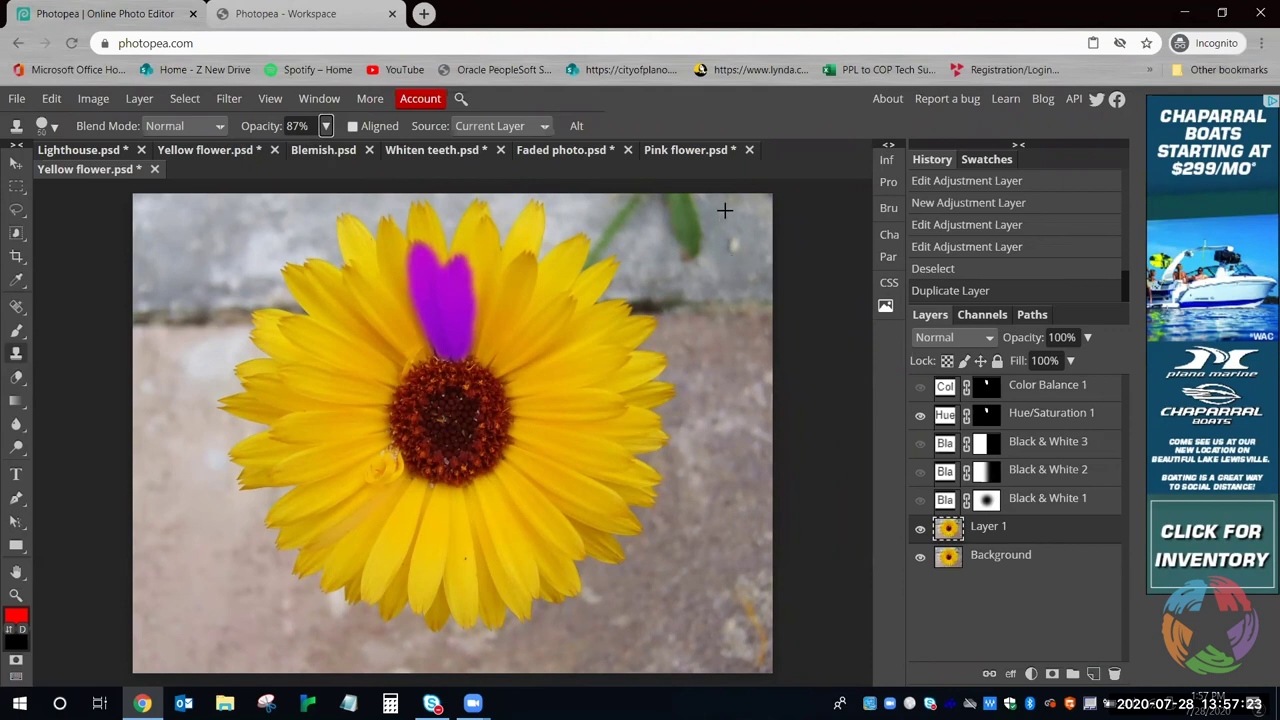
{"action": "left_click_drag", "start_coordinate": [723, 209], "coordinate": [680, 210]}
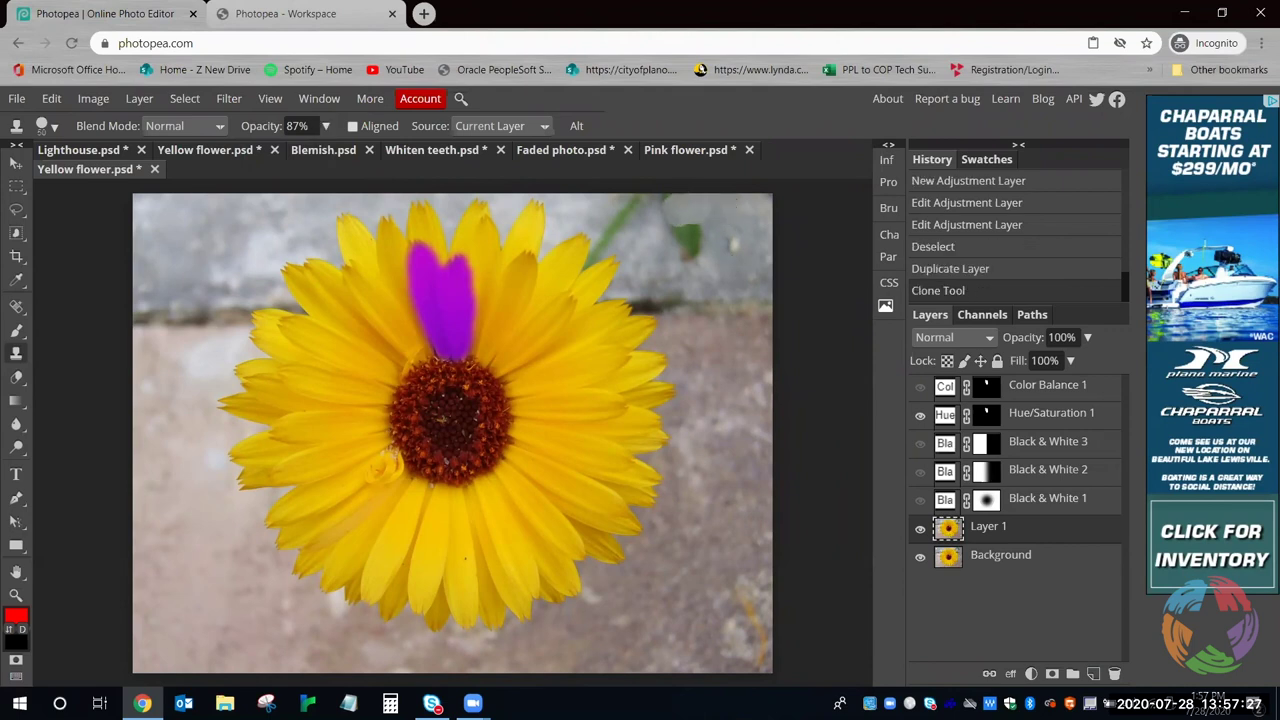
{"action": "key", "text": "ctrl+z"}
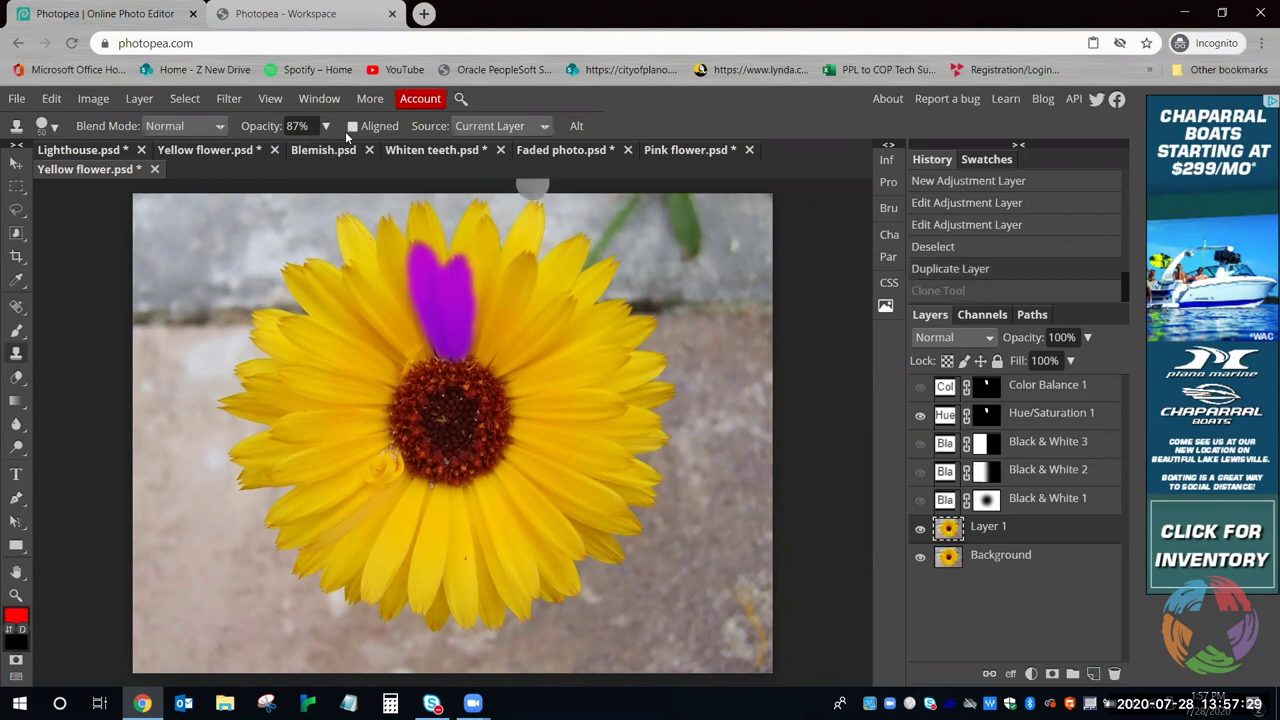
Clone grey wall over the green leaf on Layer 1 with the Clone Tool at 64% opacity
{"action": "left_click", "coordinate": [326, 127]}
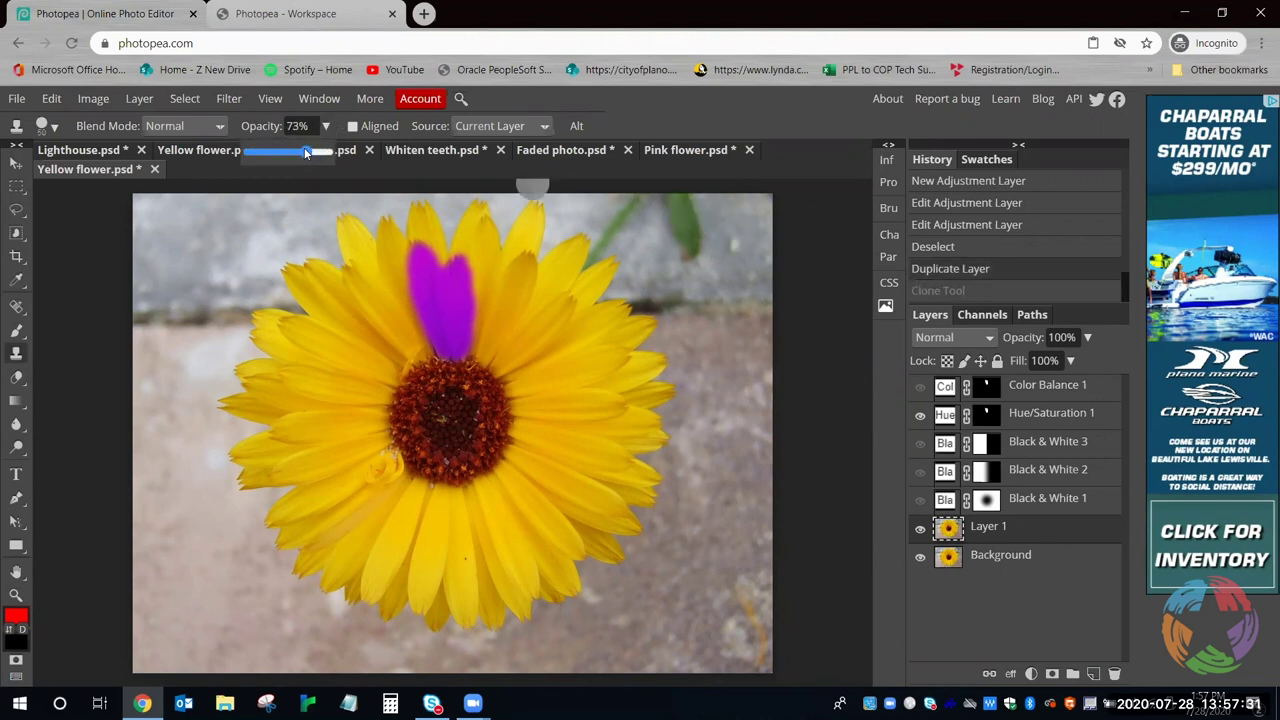
{"action": "left_click", "coordinate": [325, 126]}
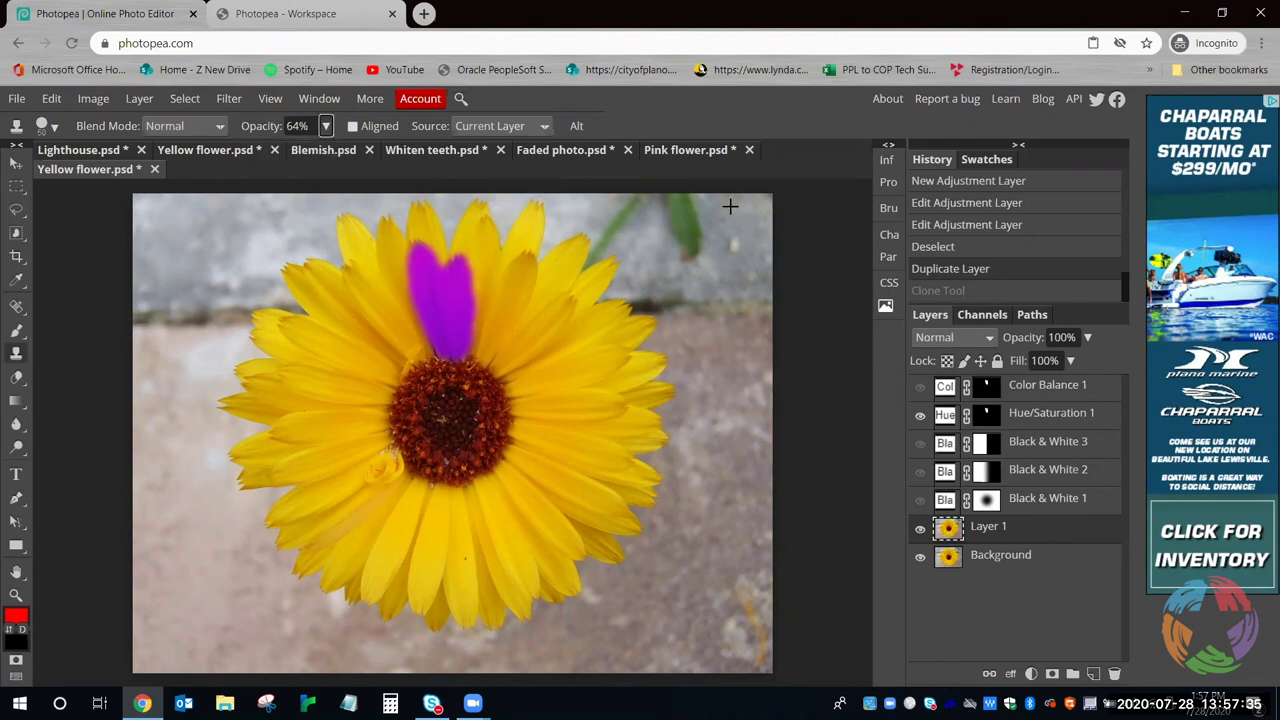
{"action": "left_click_drag", "start_coordinate": [703, 222], "coordinate": [672, 222]}
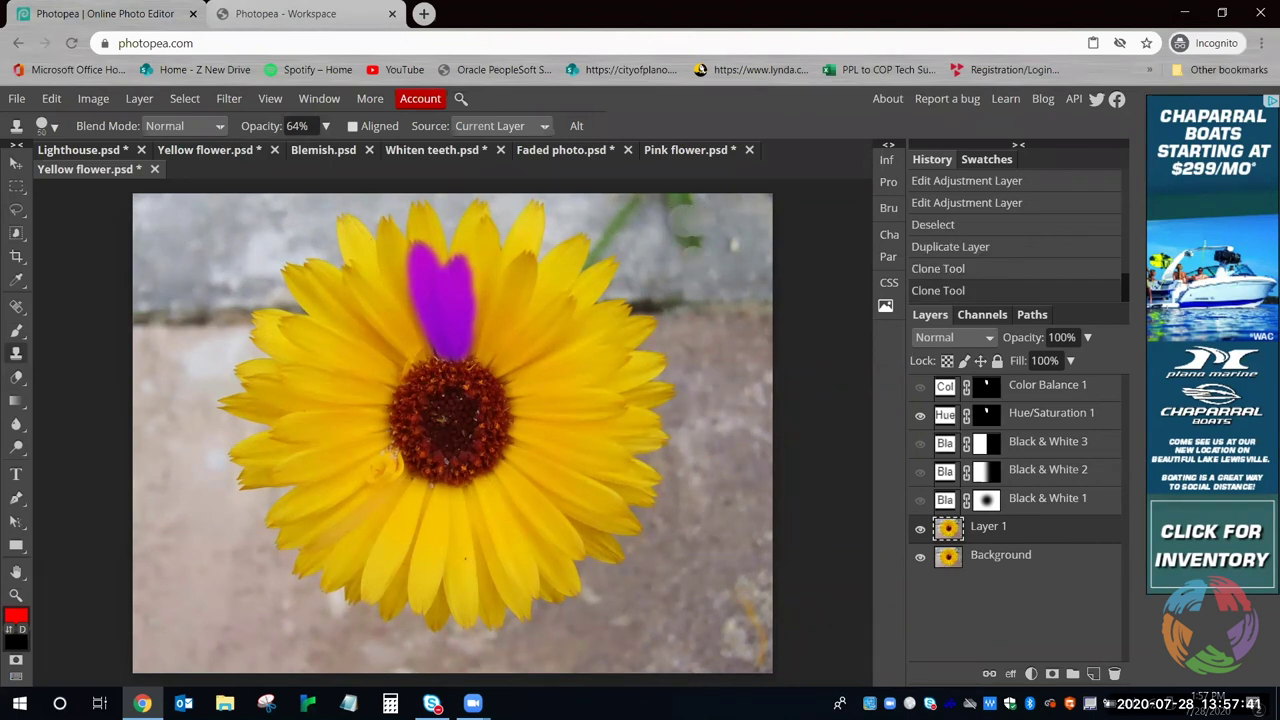
{"action": "left_click", "coordinate": [688, 252]}
{"action": "left_click", "coordinate": [697, 249]}
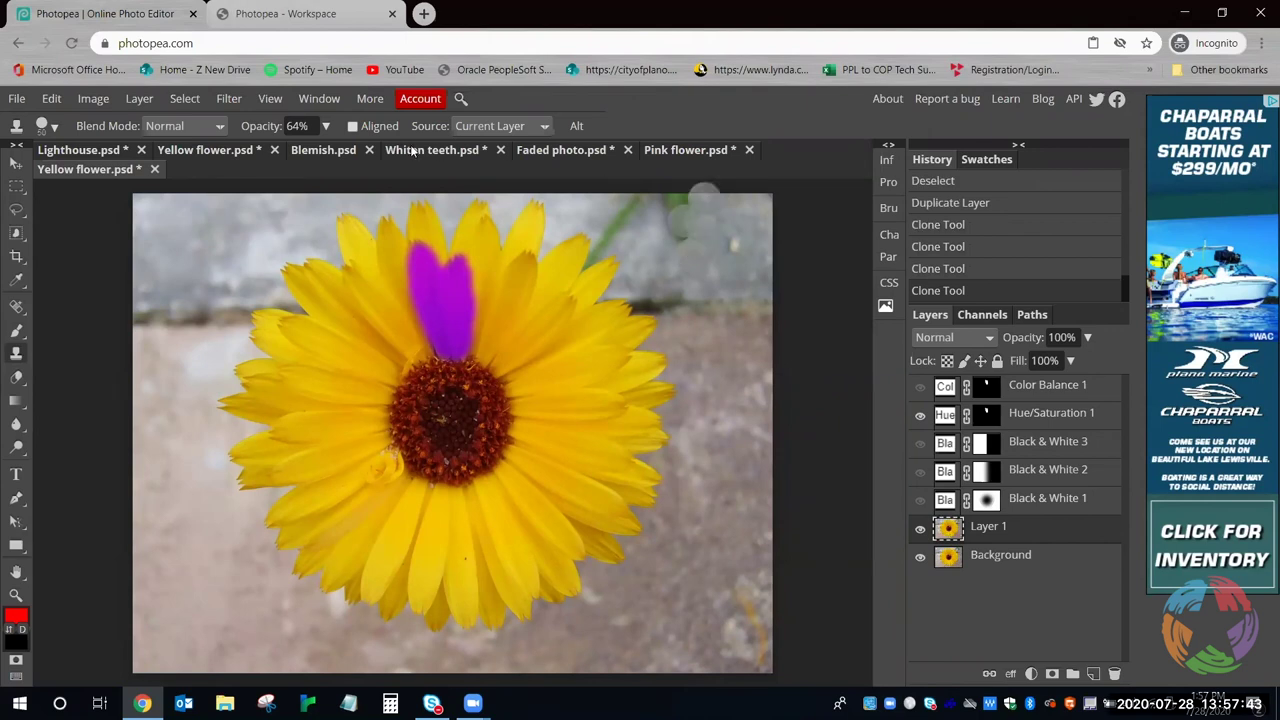
Lower the Clone Tool's opacity to 54%
{"action": "left_click", "coordinate": [325, 126]}
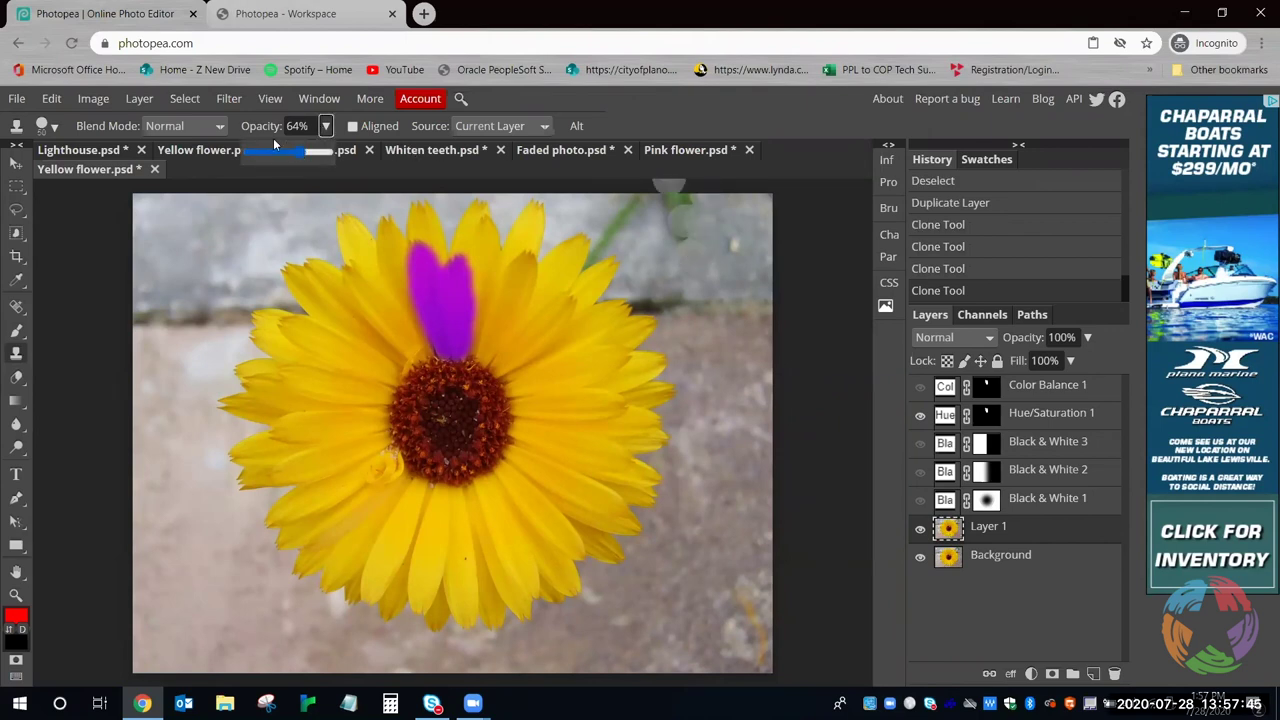
{"action": "left_click", "coordinate": [220, 126]}
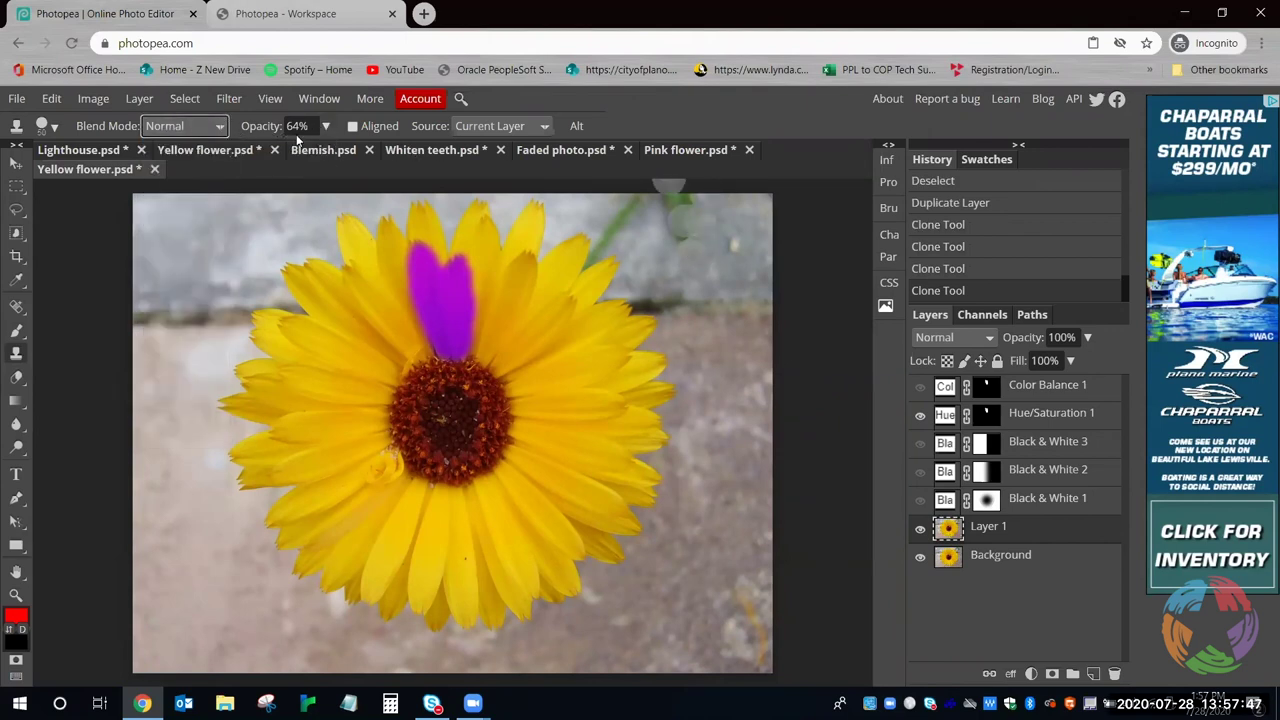
{"action": "left_click", "coordinate": [325, 126]}
{"action": "left_click_drag", "start_coordinate": [299, 150], "coordinate": [290, 151]}
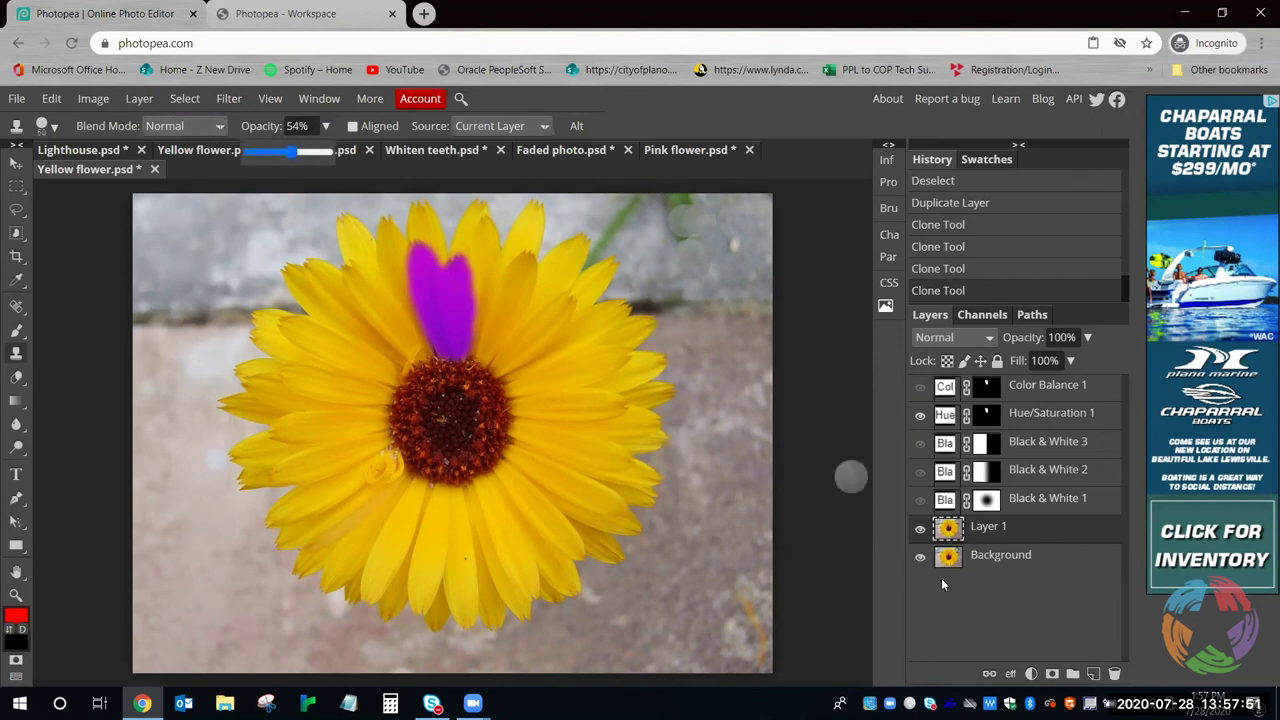
Hide Layer 1 and make another duplicate of the Background layer
{"action": "left_click", "coordinate": [920, 528]}
{"action": "left_click", "coordinate": [1020, 558]}
{"action": "right_click", "coordinate": [1022, 563]}
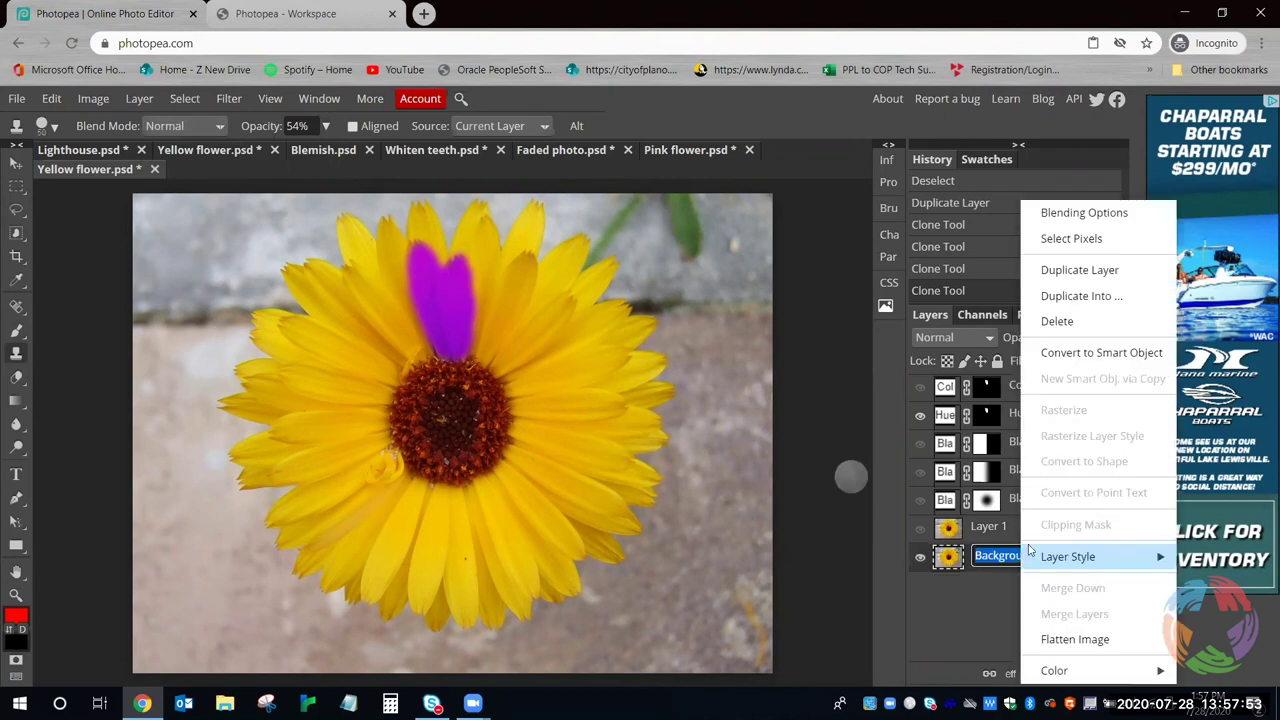
{"action": "left_click", "coordinate": [1077, 266]}
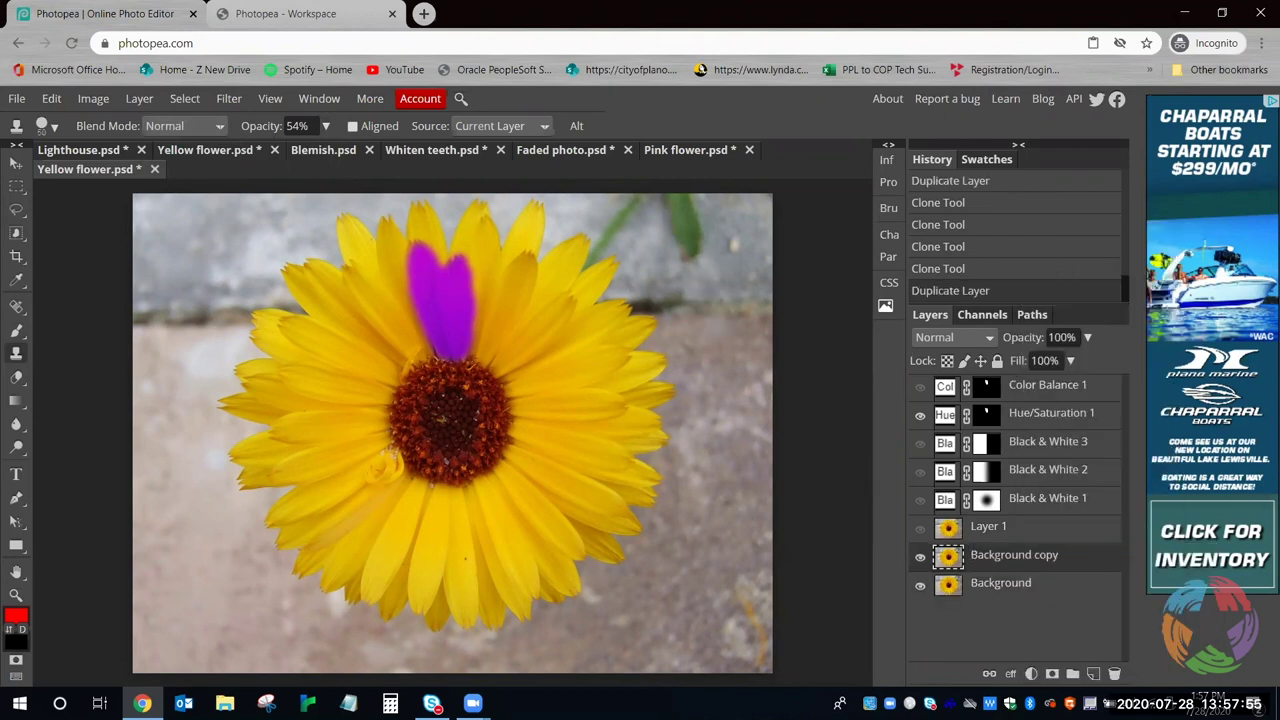
Lasso a patch of plain grey wall in the photo's corner beside the green leaf, redrawing the first outline
{"action": "key", "text": "l"}
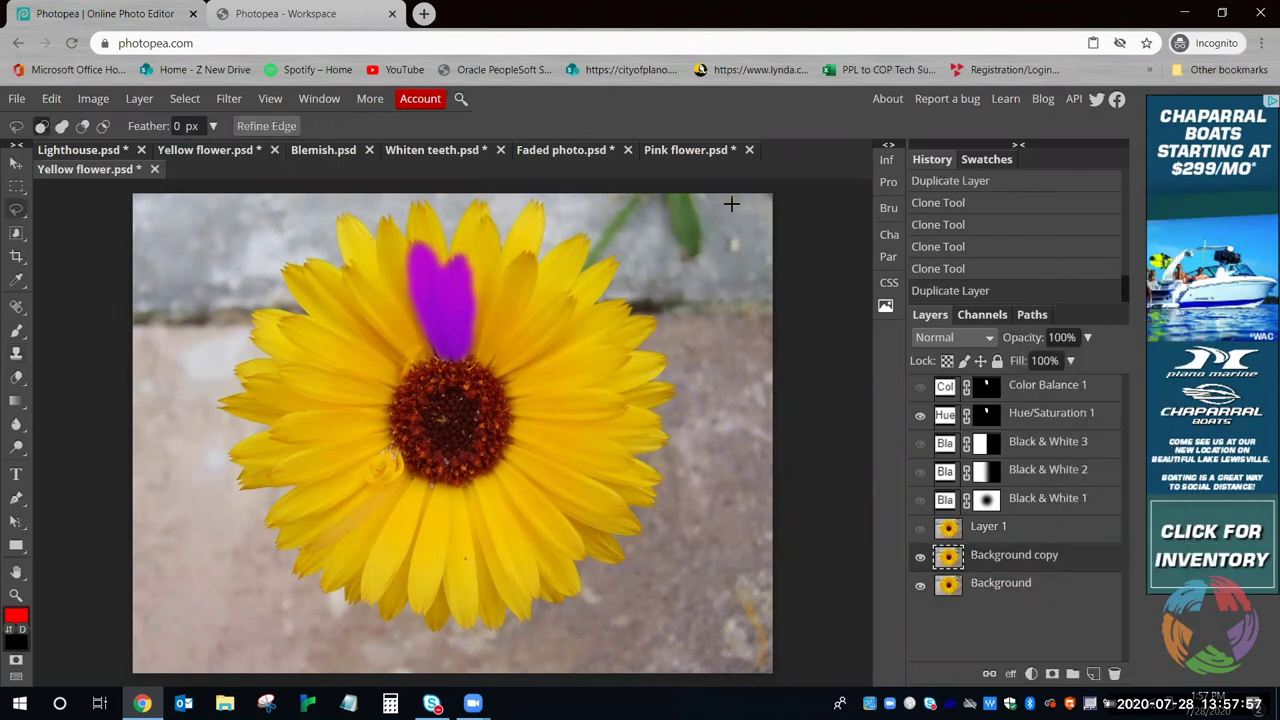
{"action": "mouse_move", "coordinate": [730, 270]}
{"action": "left_mouse_down"}
{"action": "mouse_move", "coordinate": [771, 265]}
{"action": "mouse_move", "coordinate": [779, 228]}
{"action": "mouse_move", "coordinate": [770, 193]}
{"action": "mouse_move", "coordinate": [717, 197]}
{"action": "mouse_move", "coordinate": [732, 274]}
{"action": "mouse_move", "coordinate": [755, 269]}
{"action": "mouse_move", "coordinate": [762, 244]}
{"action": "mouse_move", "coordinate": [762, 206]}
{"action": "mouse_move", "coordinate": [714, 202]}
{"action": "left_mouse_up"}
{"action": "key", "text": "ctrl+d"}
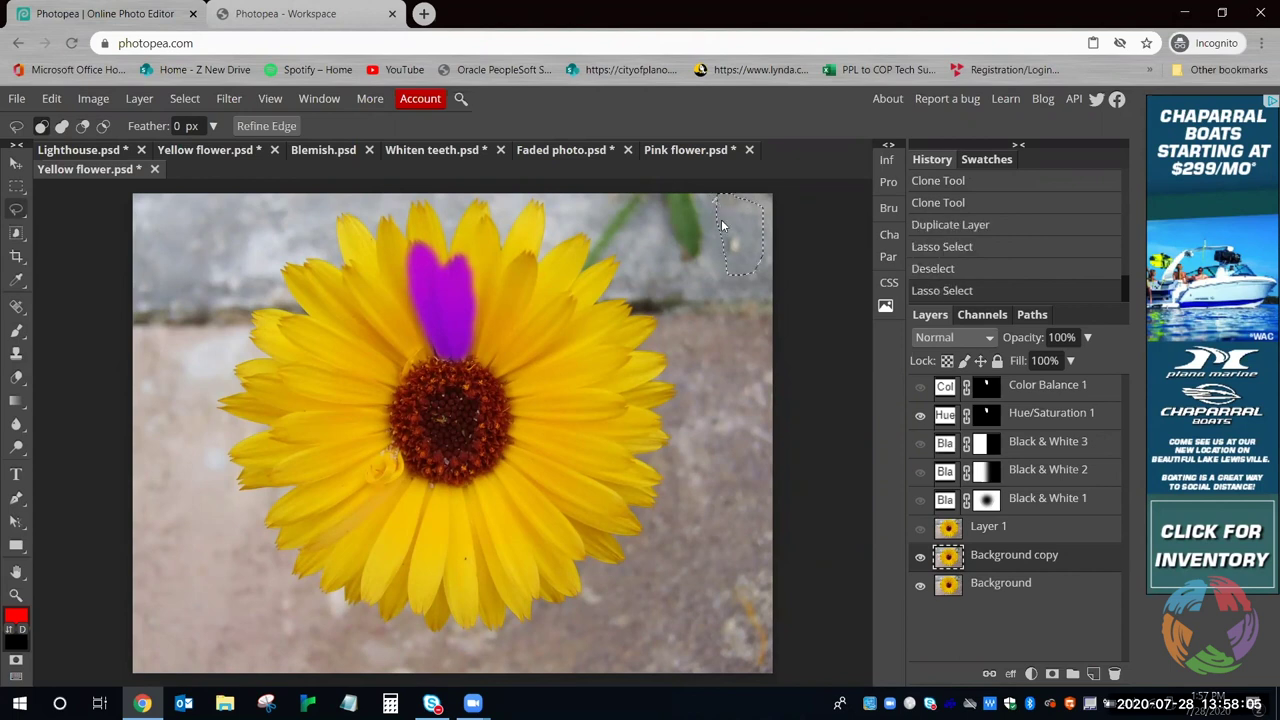
Copy the lassoed wall patch onto its own layer and move it over the green leaf
{"action": "key", "text": "ctrl+c"}
{"action": "key", "text": "ctrl+v"}
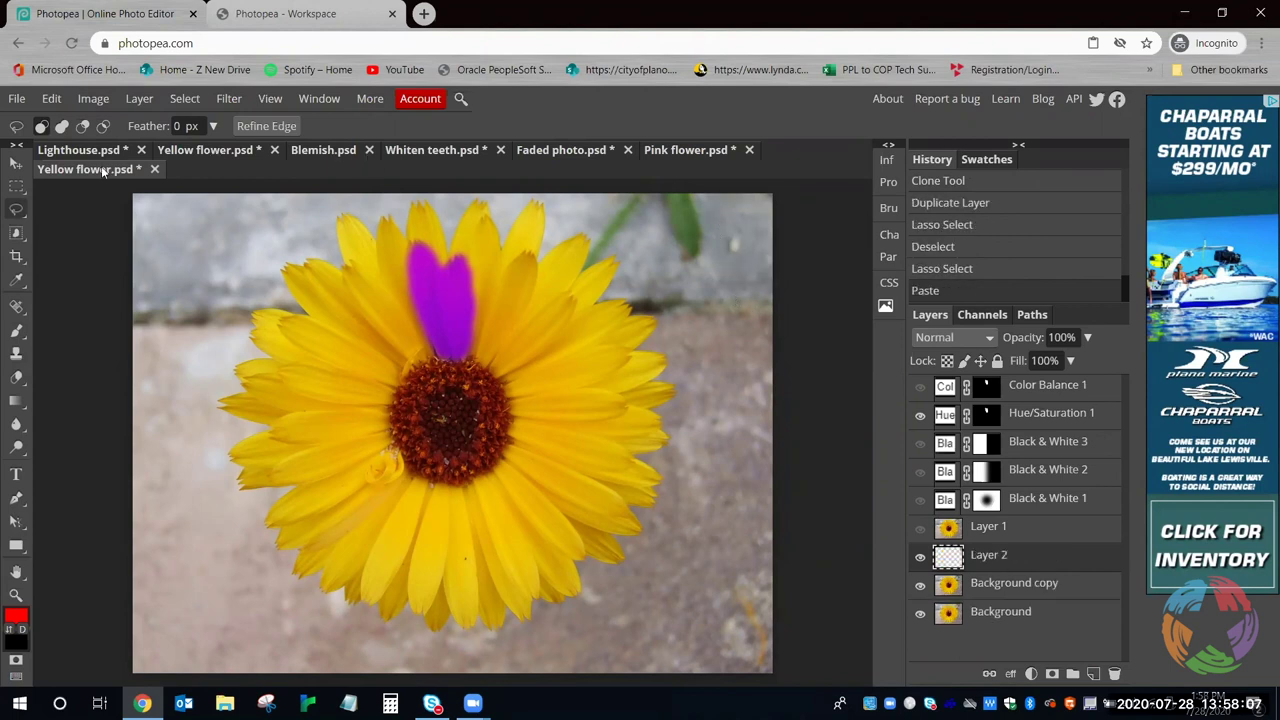
{"action": "left_click", "coordinate": [16, 166]}
{"action": "left_click_drag", "start_coordinate": [747, 234], "coordinate": [692, 226]}
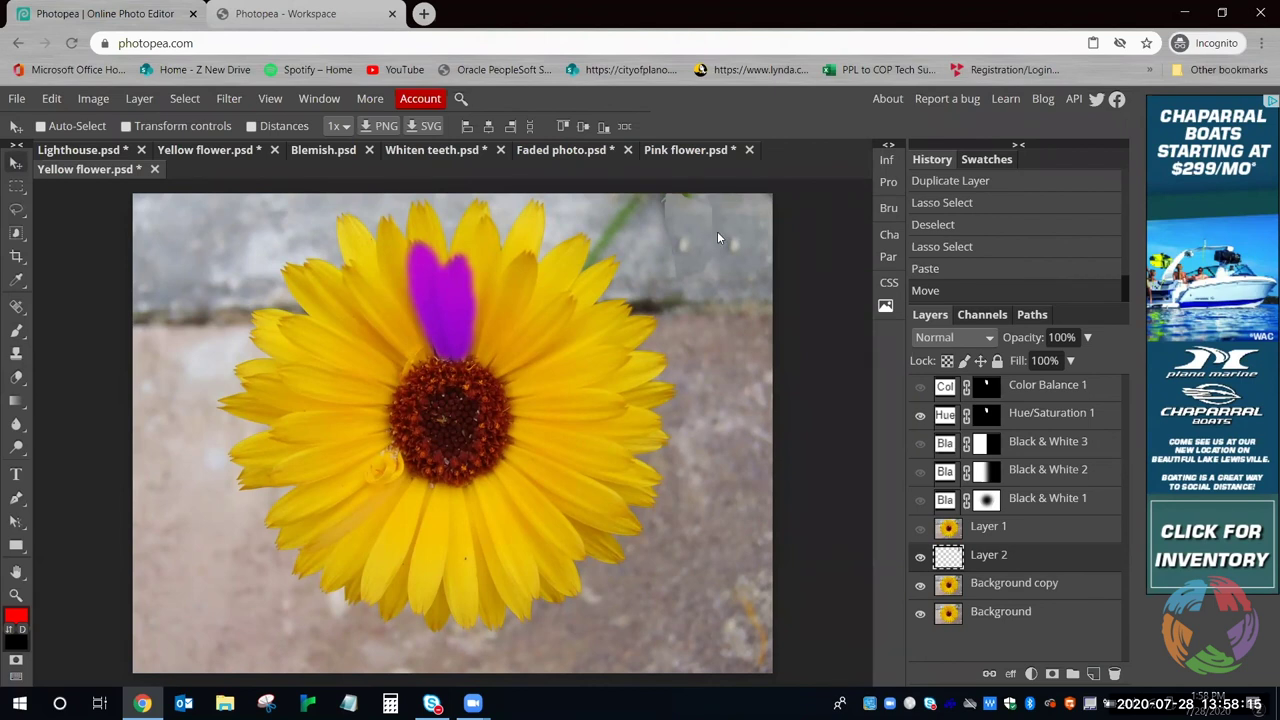
Blend the edge of the pasted wall patch into its surroundings with several Clone Tool dabs at 54% opacity
{"action": "key", "text": "s"}
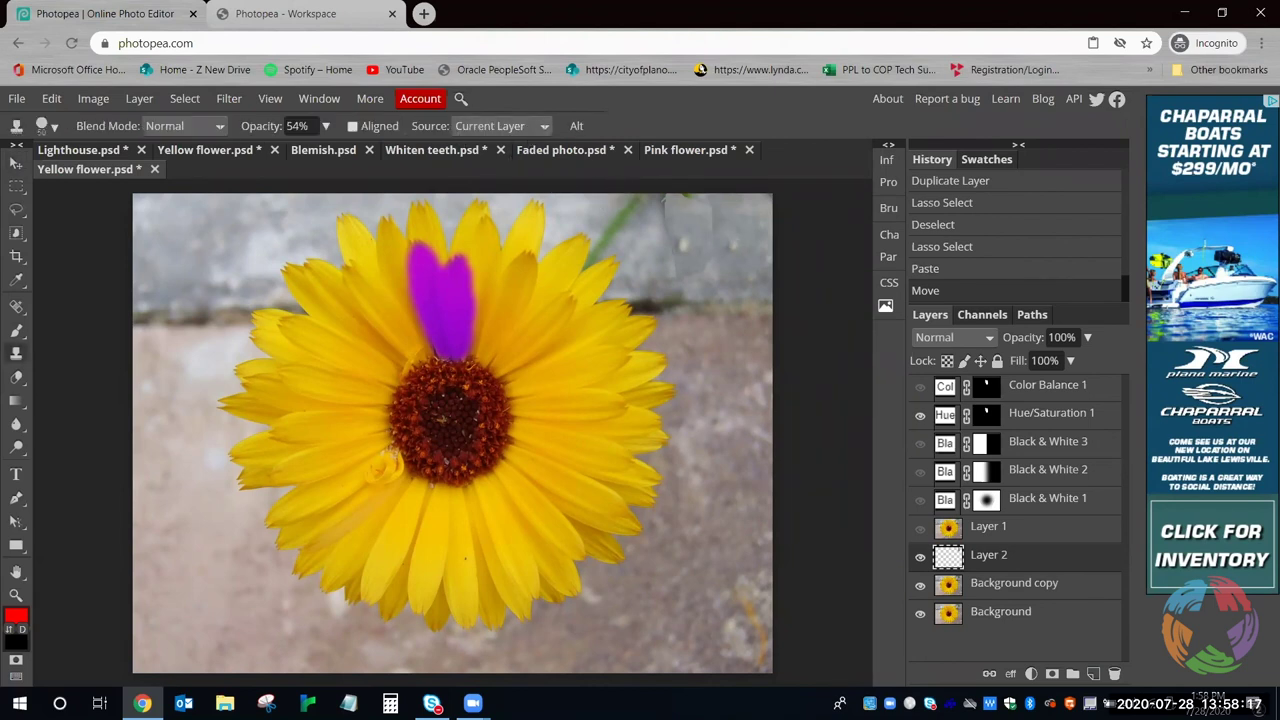
{"action": "left_click", "coordinate": [716, 228]}
{"action": "left_click", "coordinate": [709, 222]}
{"action": "left_click", "coordinate": [707, 217]}
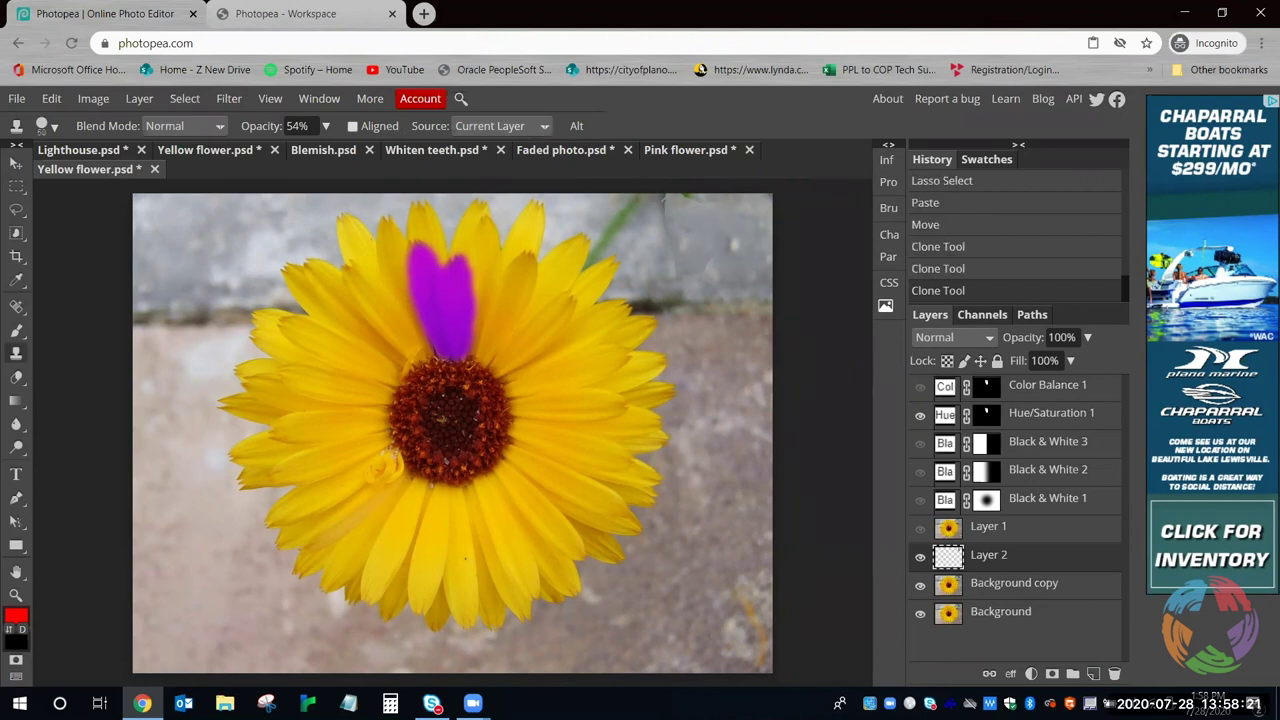
{"action": "left_click", "coordinate": [713, 242]}
{"action": "left_click", "coordinate": [714, 257]}
{"action": "left_click", "coordinate": [709, 265]}
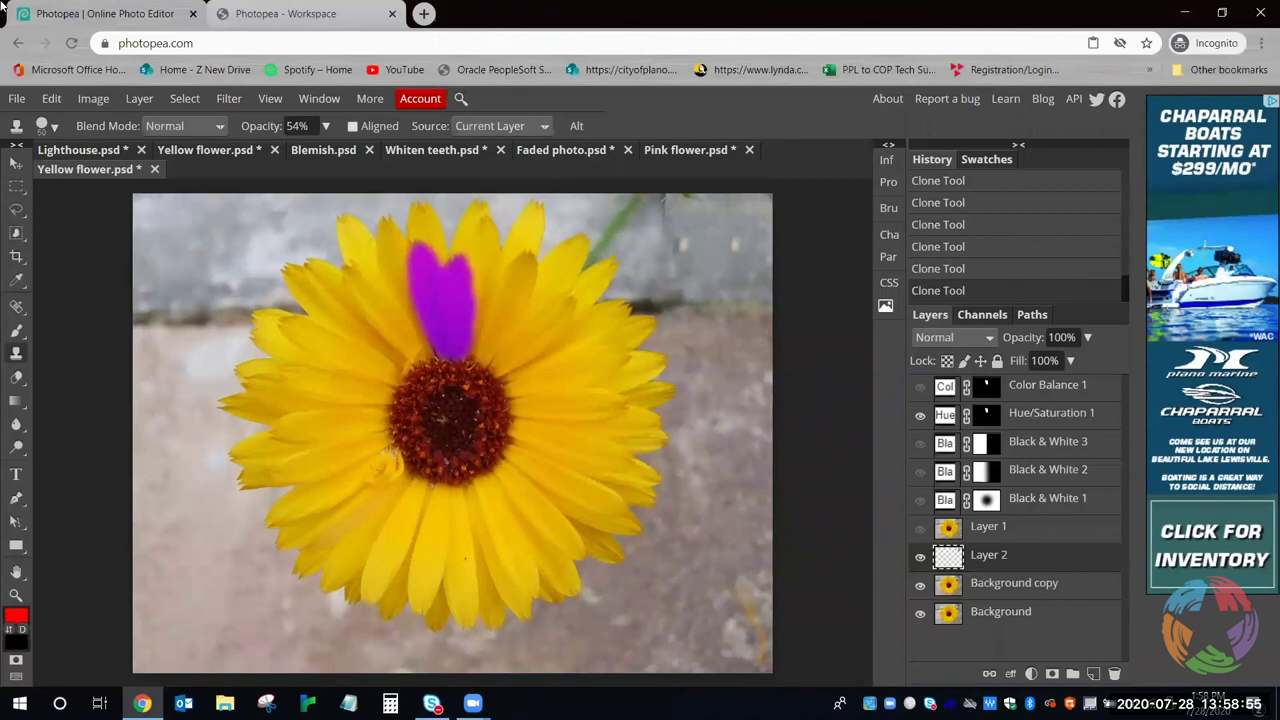
Look over the Workspace page of the Learn Photopea site and return to the flower document in the editor
{"action": "left_click", "coordinate": [293, 10]}
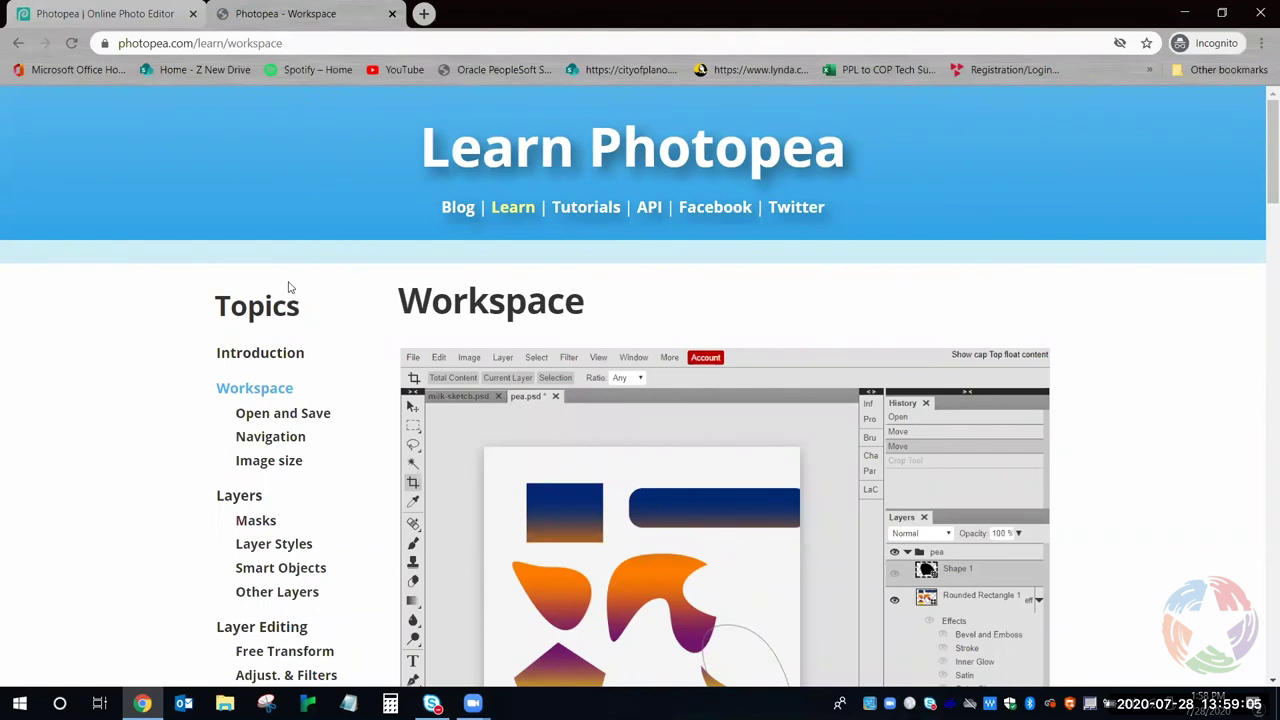
{"action": "scroll", "coordinate": [286, 300], "scroll_direction": "down", "scroll_amount": 1}
{"action": "scroll", "coordinate": [120, 298], "scroll_direction": "down", "scroll_amount": 2}
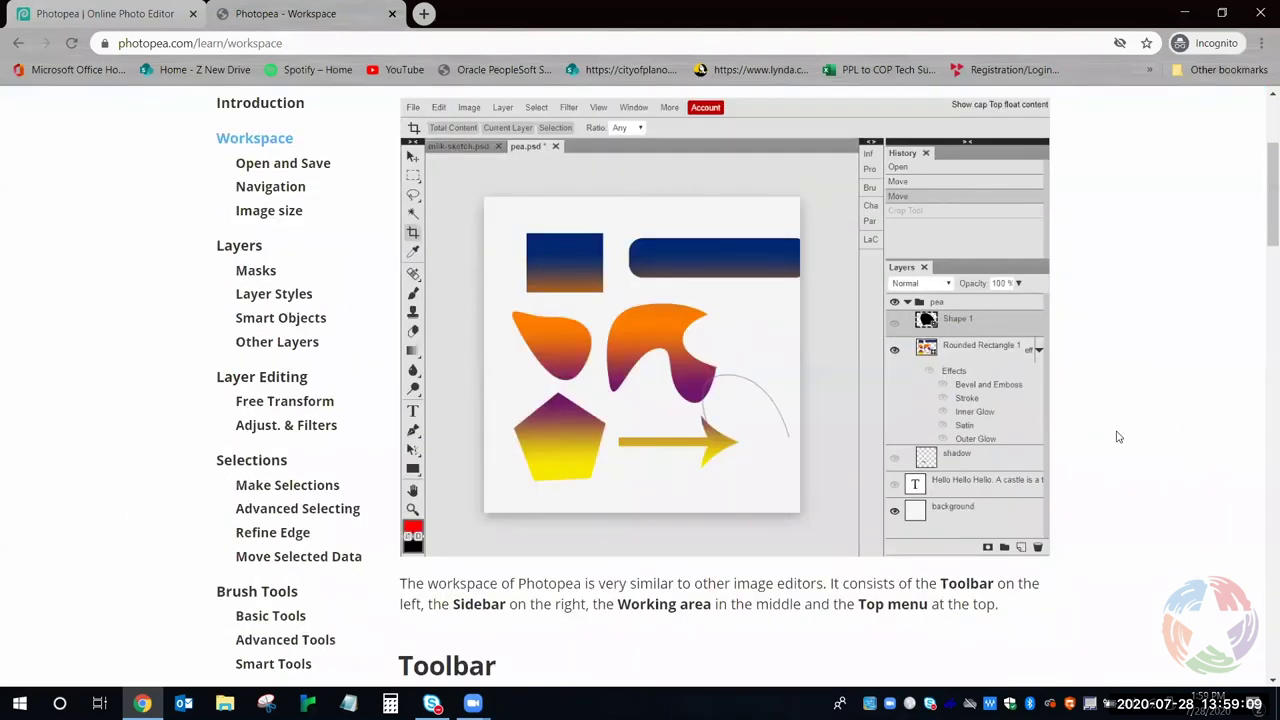
{"action": "scroll", "coordinate": [1116, 434], "scroll_direction": "up", "scroll_amount": 3}
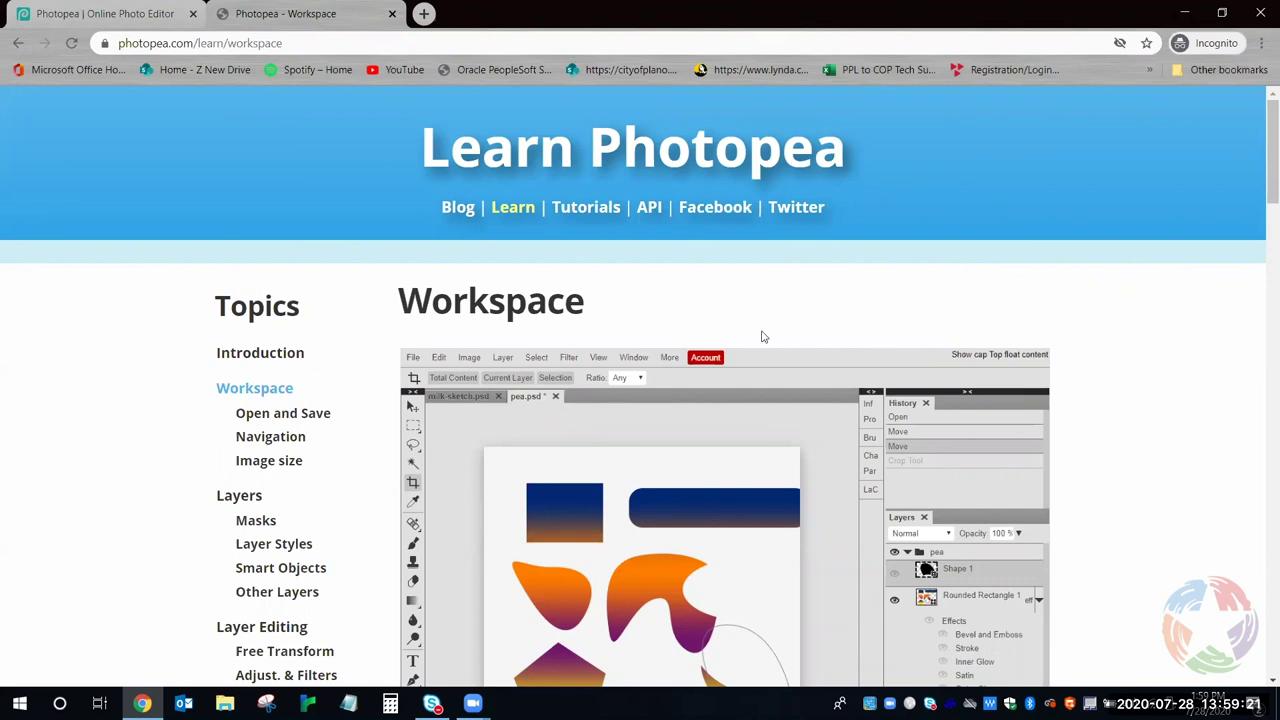
{"action": "left_click", "coordinate": [123, 8]}
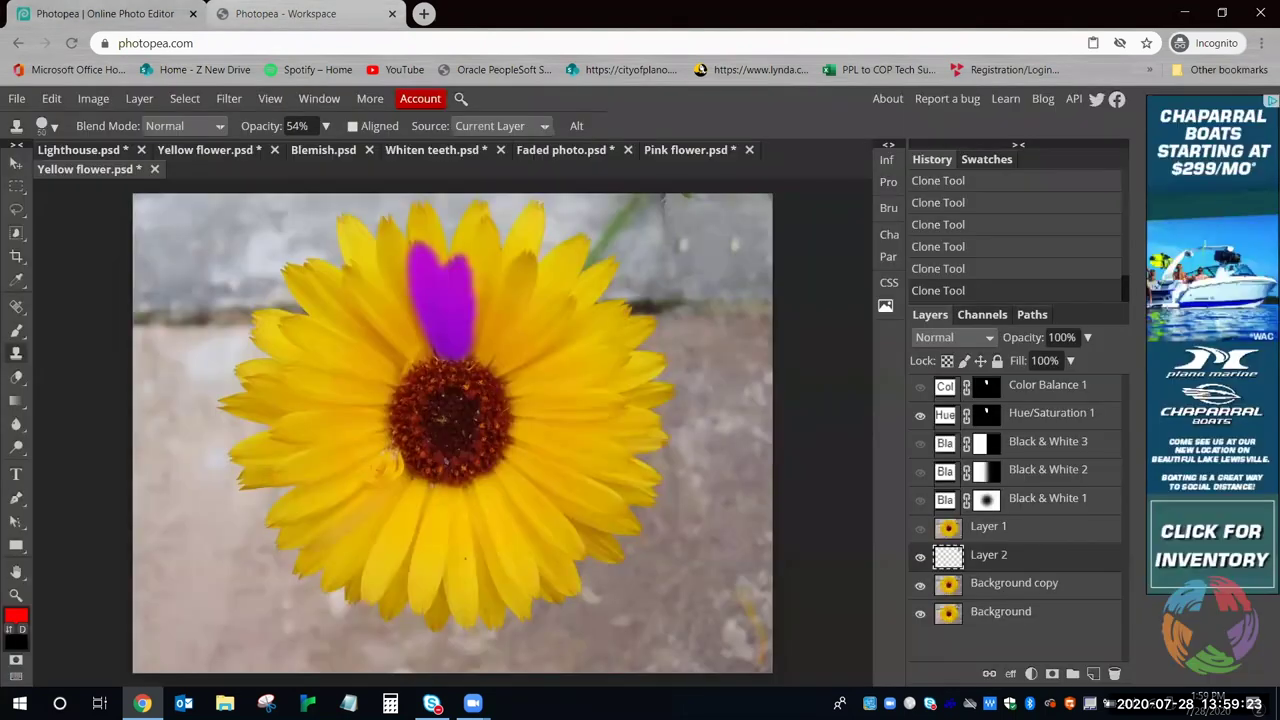